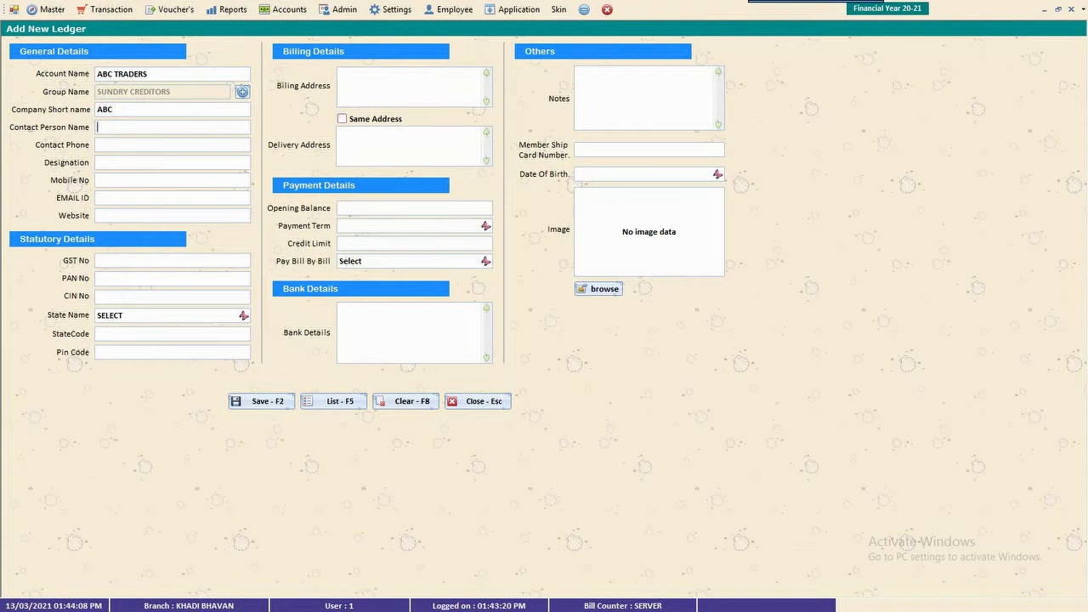
# - Set the ABC TRADERS ledger's state to Tamil Nadu
pyautogui.press('Tab')
pyautogui.press('Tab')
pyautogui.press('Tab')
pyautogui.press('Tab')
pyautogui.press('Tab')
pyautogui.press('Tab')
pyautogui.press('Tab')
pyautogui.press('Tab')
pyautogui.press('Tab')
pyautogui.write('tam')
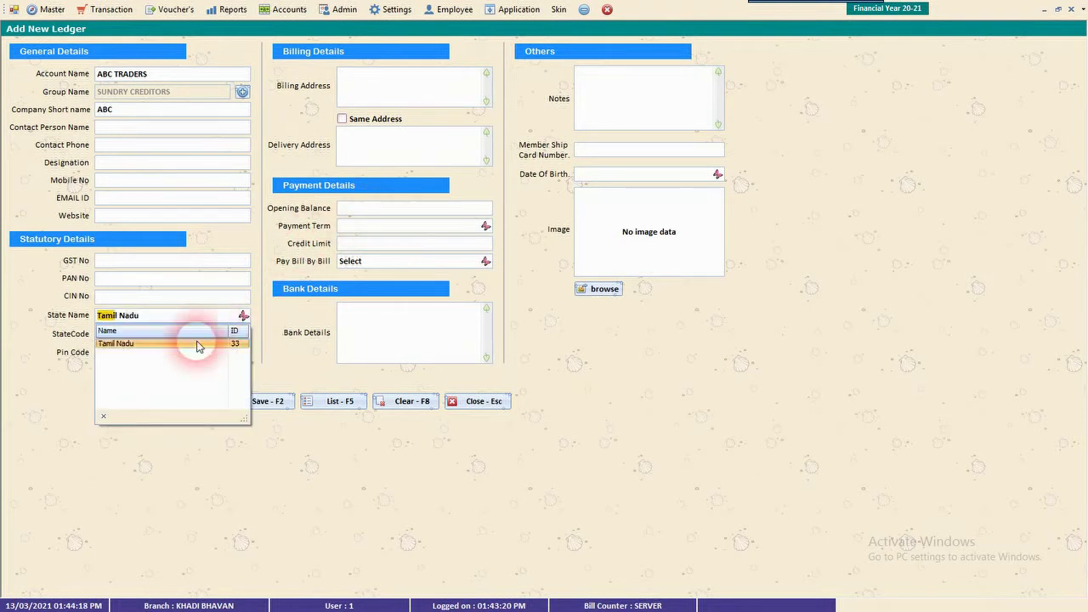
pyautogui.click(194, 342)
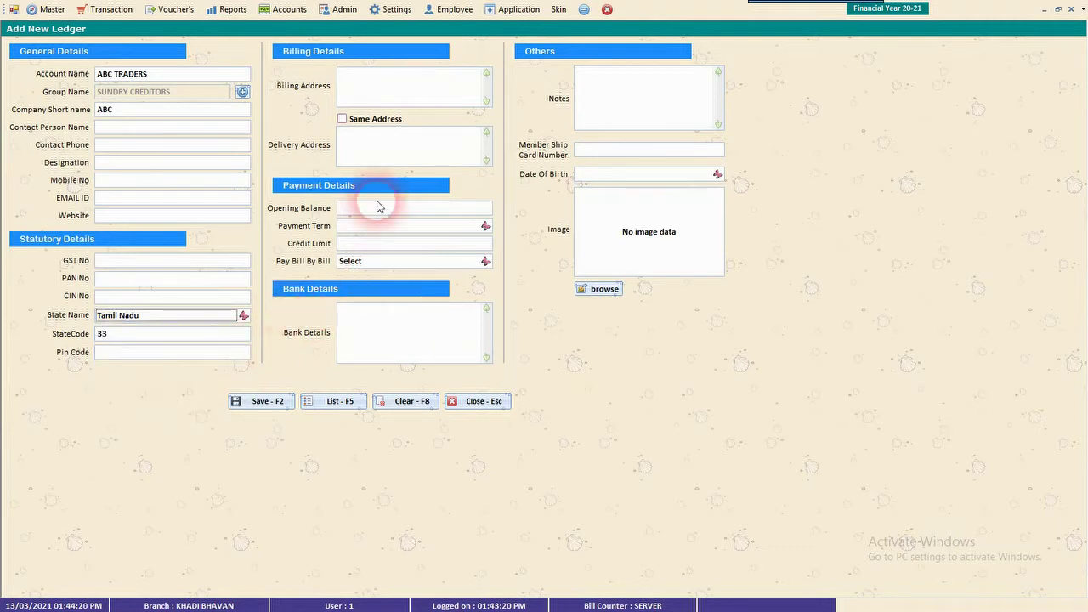
# - Enter billing address 27/44 and save the ABC TRADERS ledger
pyautogui.click(354, 96)
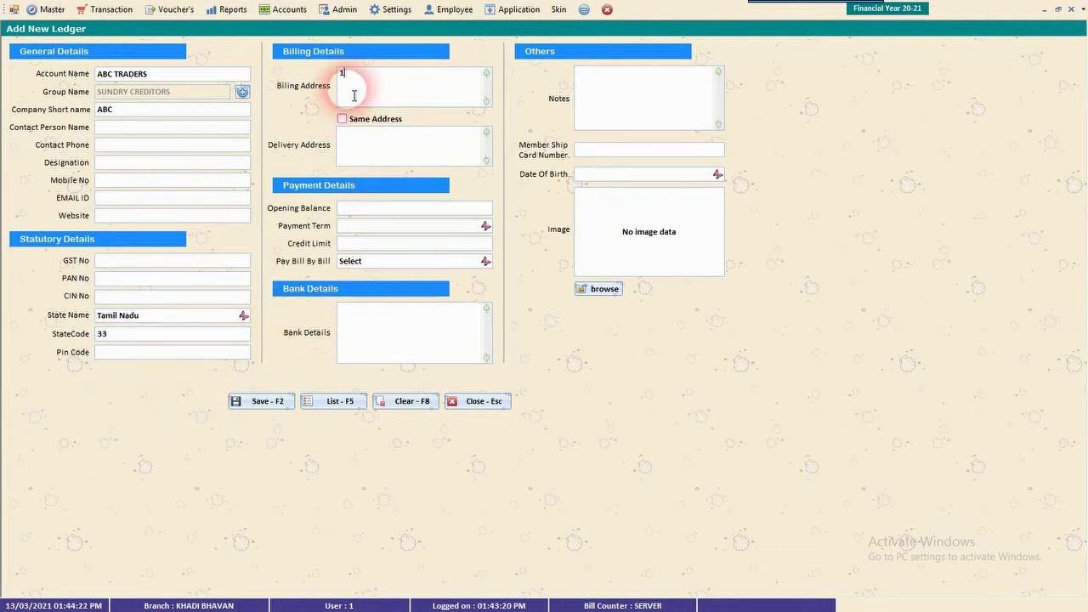
pyautogui.write('12345')
pyautogui.hotkey('ctrl', 'a')
pyautogui.write('27/44')
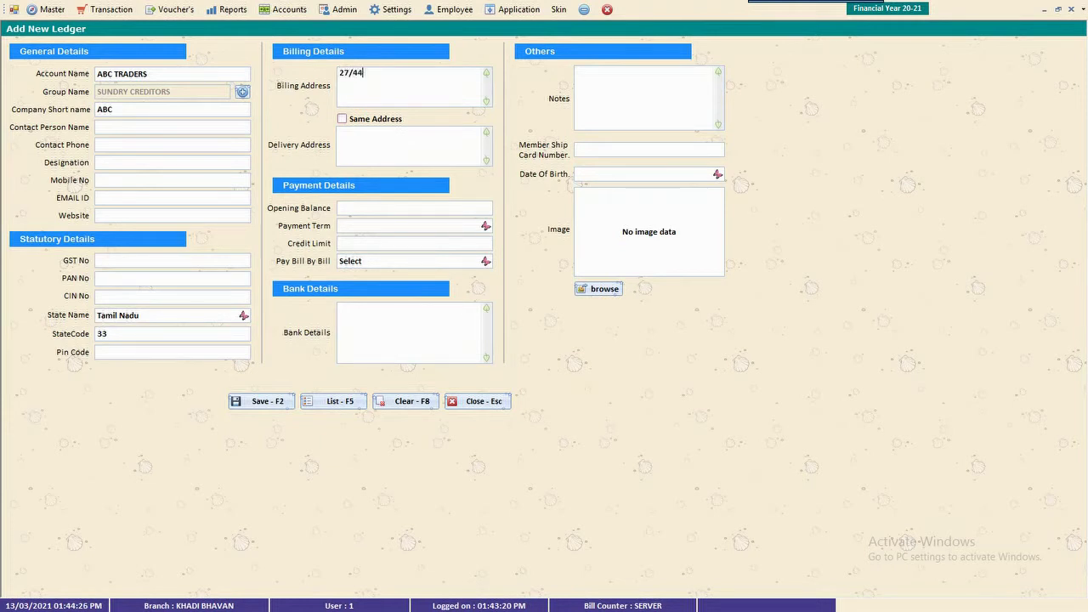
pyautogui.click(360, 125)
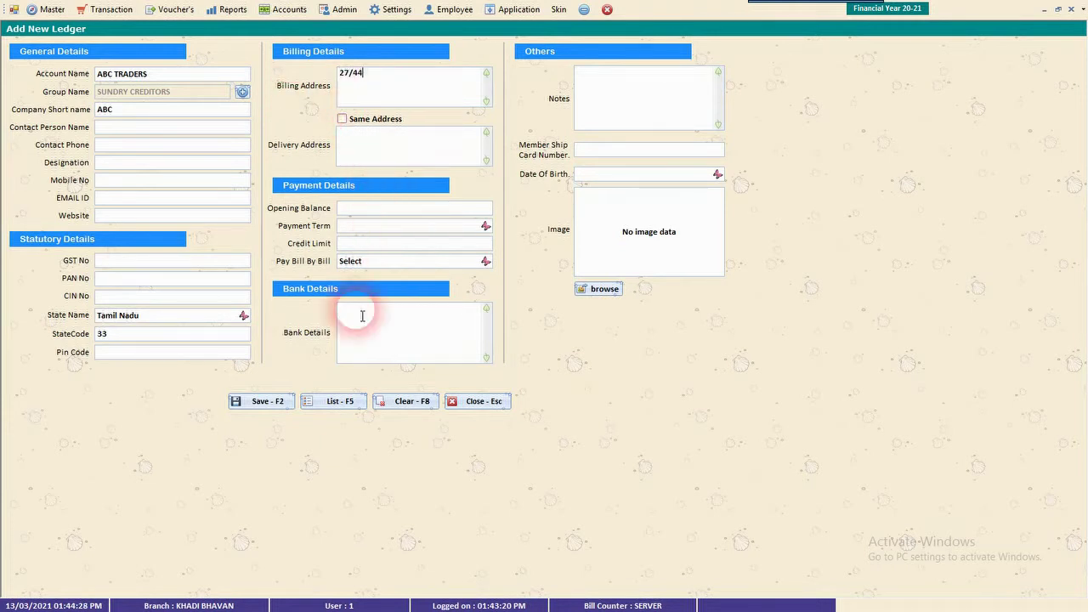
pyautogui.click(262, 403)
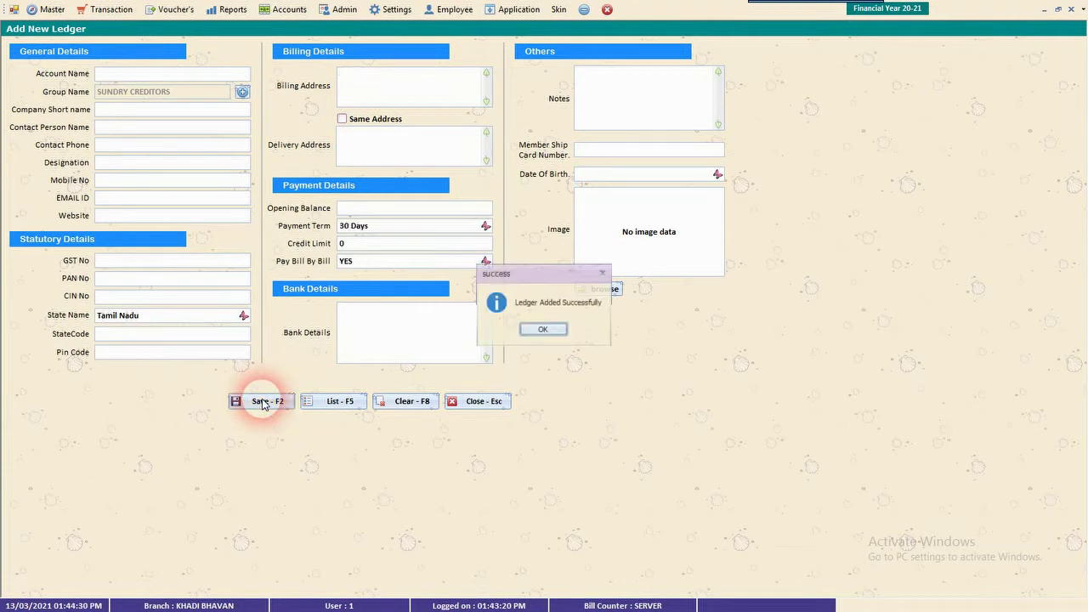
# - Open the ABC TRADERS ledger from the ledger list for editing
pyautogui.press('Return')
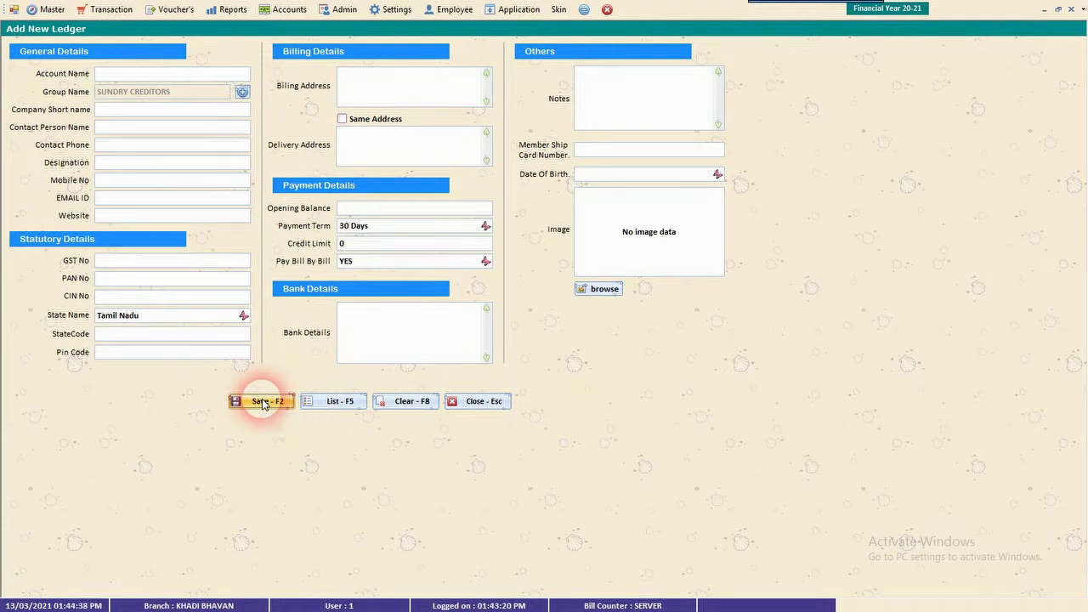
pyautogui.click(345, 400)
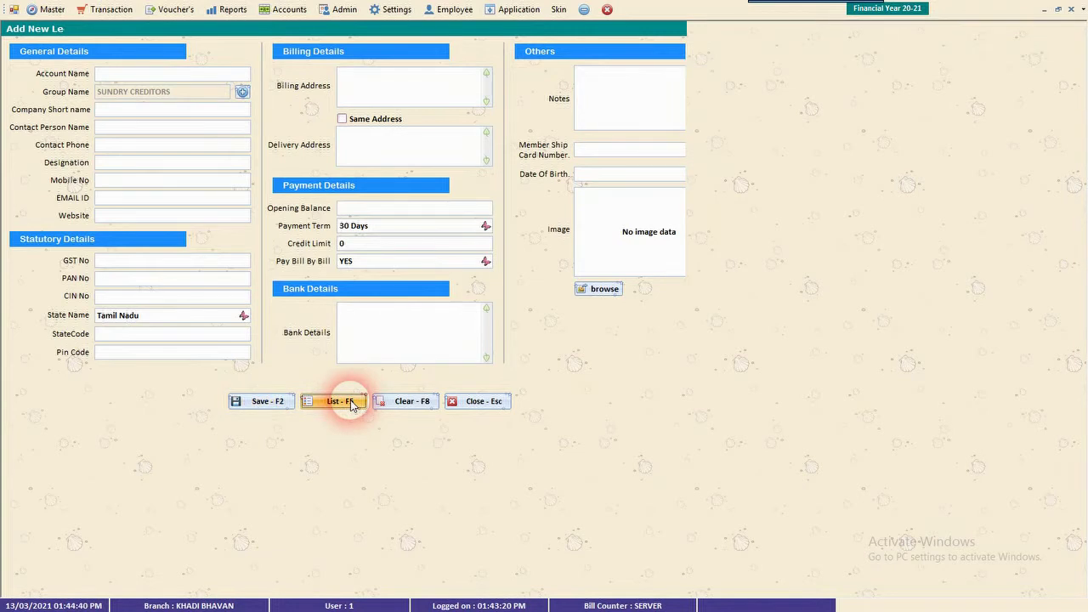
pyautogui.scroll(-3, 689, 355)
pyautogui.scroll(3, 561, 321)
pyautogui.scroll(-3, 555, 320)
pyautogui.scroll(3, 442, 357)
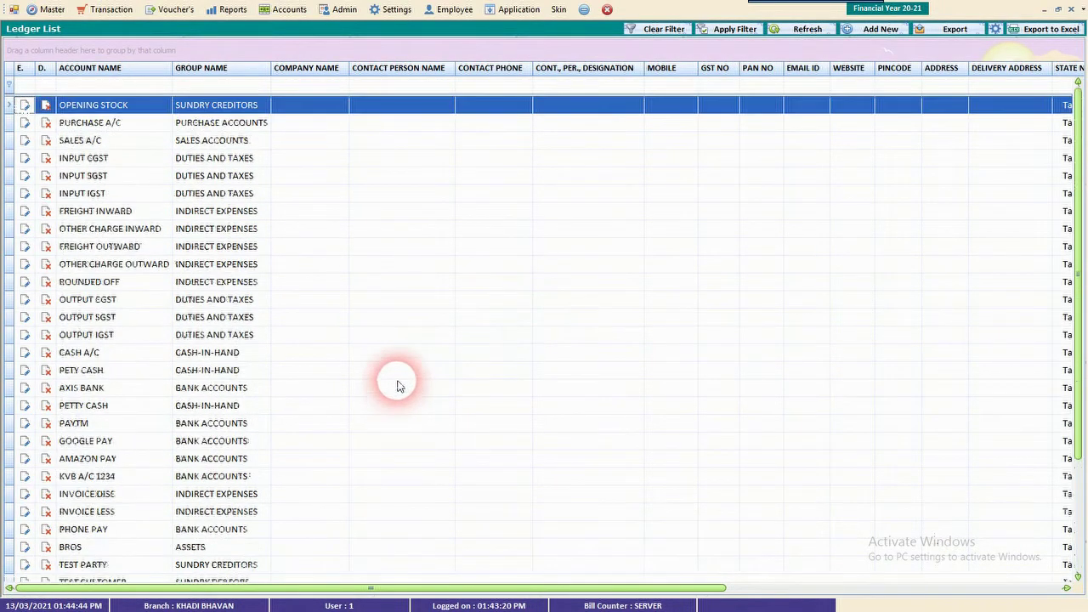
pyautogui.scroll(-3, 262, 278)
pyautogui.click(25, 565)
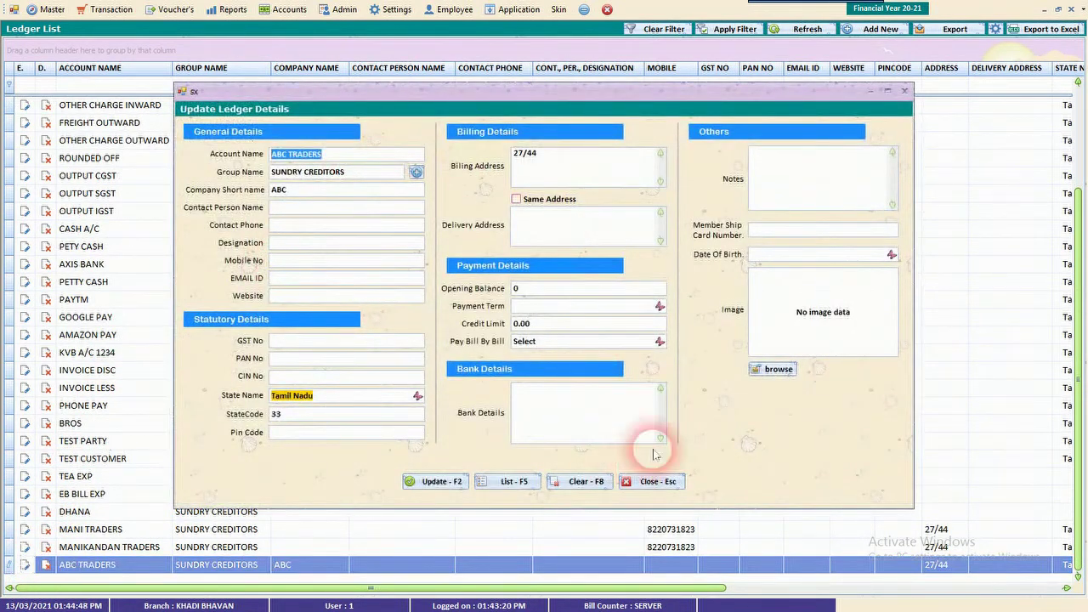
# - Add GST number 1234456 to ABC TRADERS and confirm the update
pyautogui.click(321, 342)
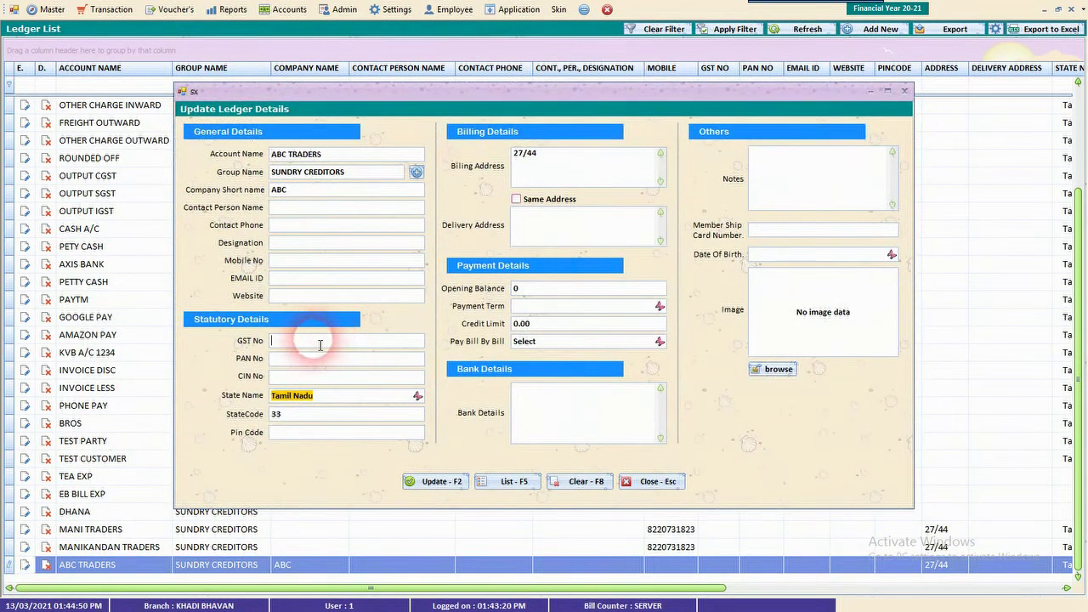
pyautogui.write('1234456')
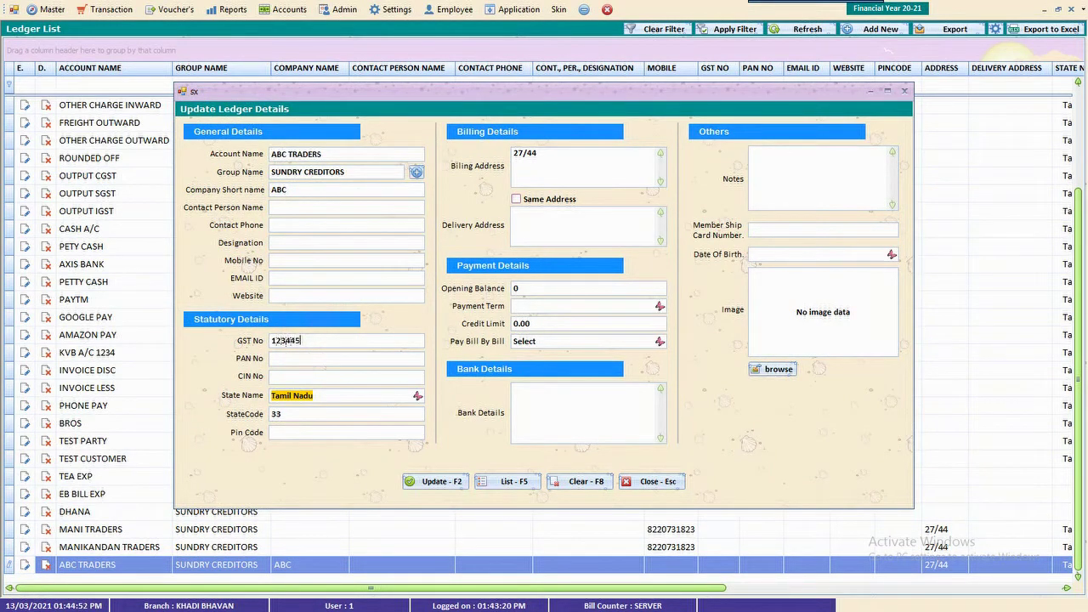
pyautogui.click(436, 482)
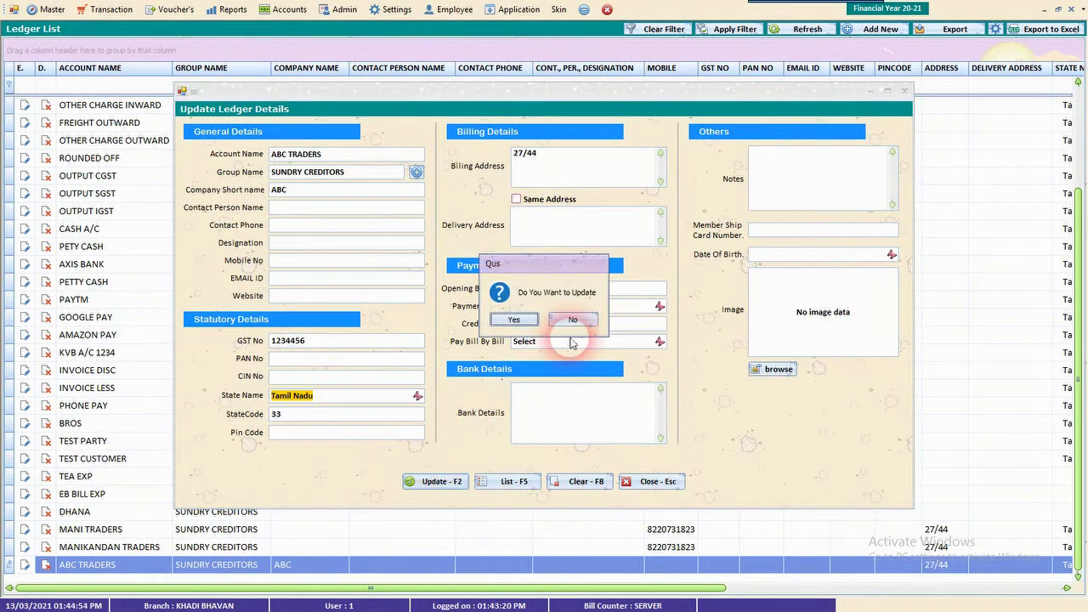
pyautogui.click(525, 328)
pyautogui.click(524, 319)
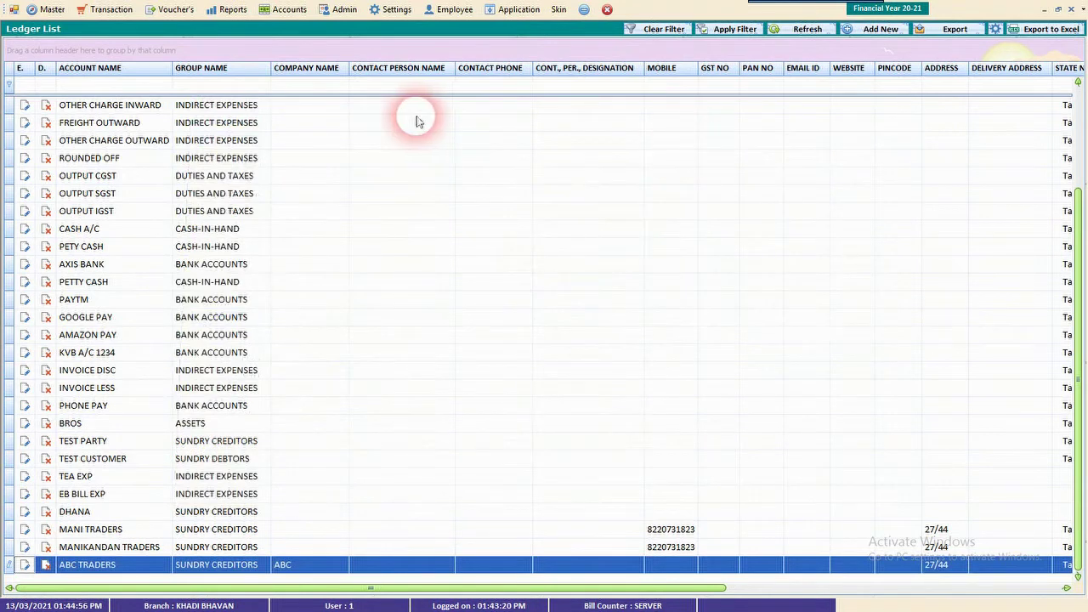
# - Close the ledger list
pyautogui.click(989, 30)
pyautogui.click(508, 326)
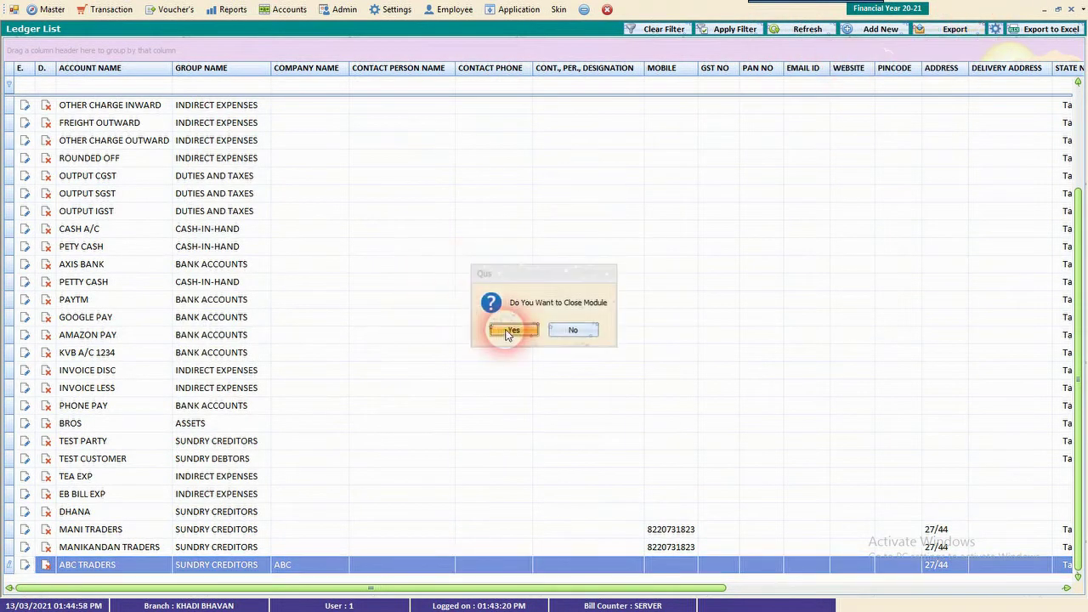
pyautogui.click(35, 9)
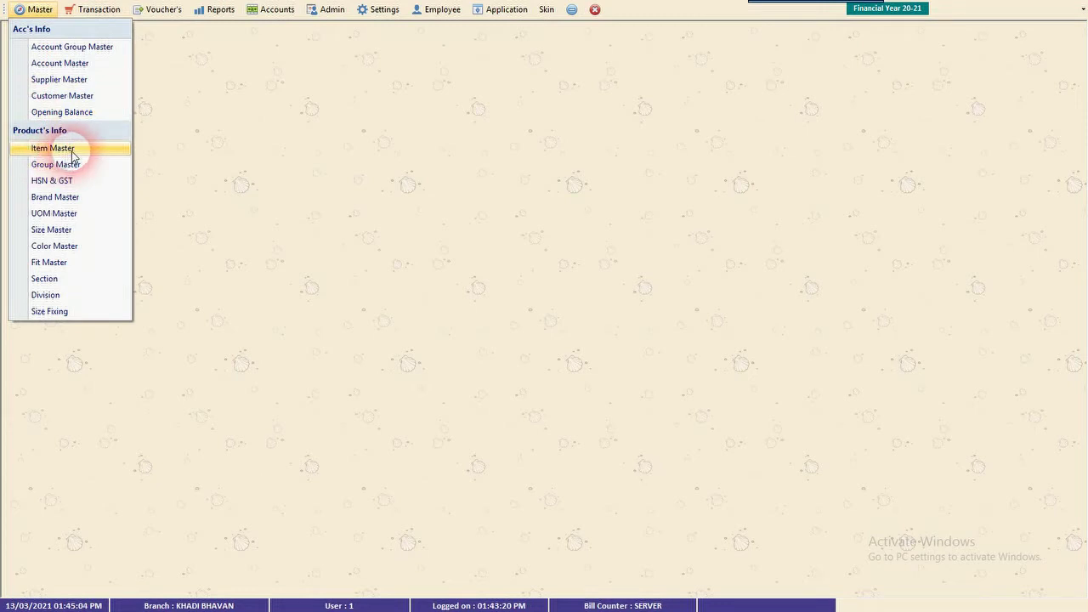
# - Create product NATURE POWER PATH SOAP with alias NP PATH SOAP
pyautogui.click(70, 155)
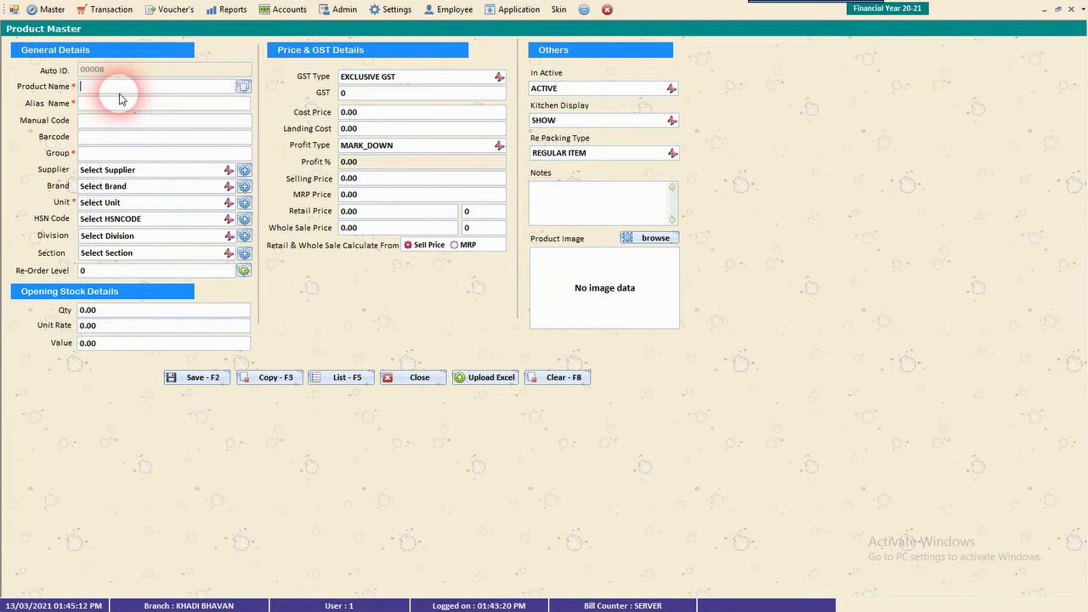
pyautogui.write('POWE')
pyautogui.press('BackSpace')
pyautogui.press('BackSpace')
pyautogui.press('BackSpace')
pyautogui.write('NATURE')
pyautogui.press('Home')
pyautogui.press('Delete')
pyautogui.press('End')
pyautogui.write('POWER S')
pyautogui.press('BackSpace')
pyautogui.press('BackSpace')
pyautogui.write('PATH SOAP')
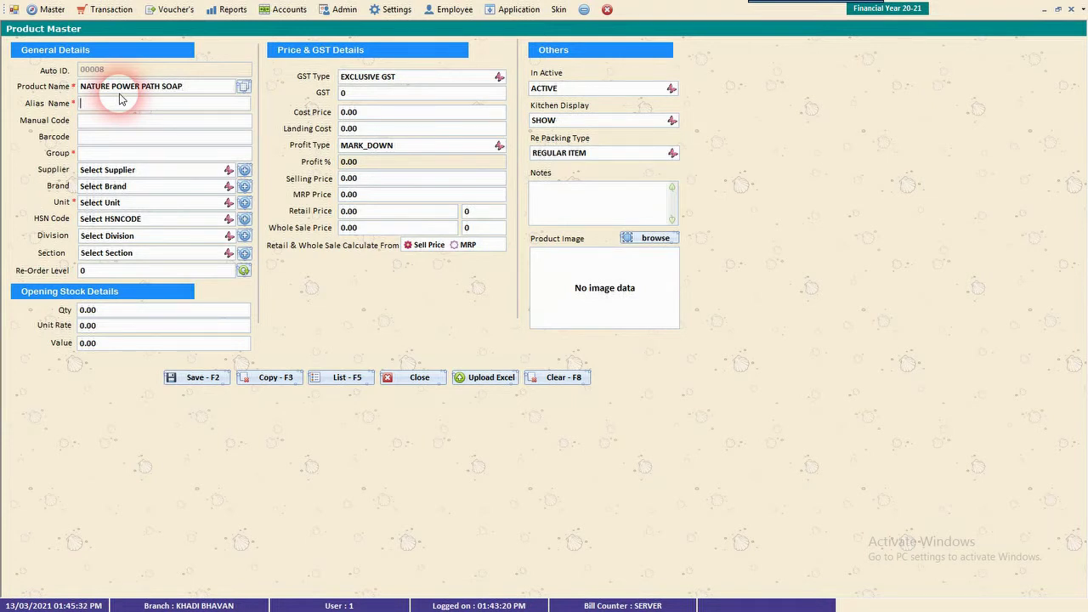
pyautogui.write('NP')
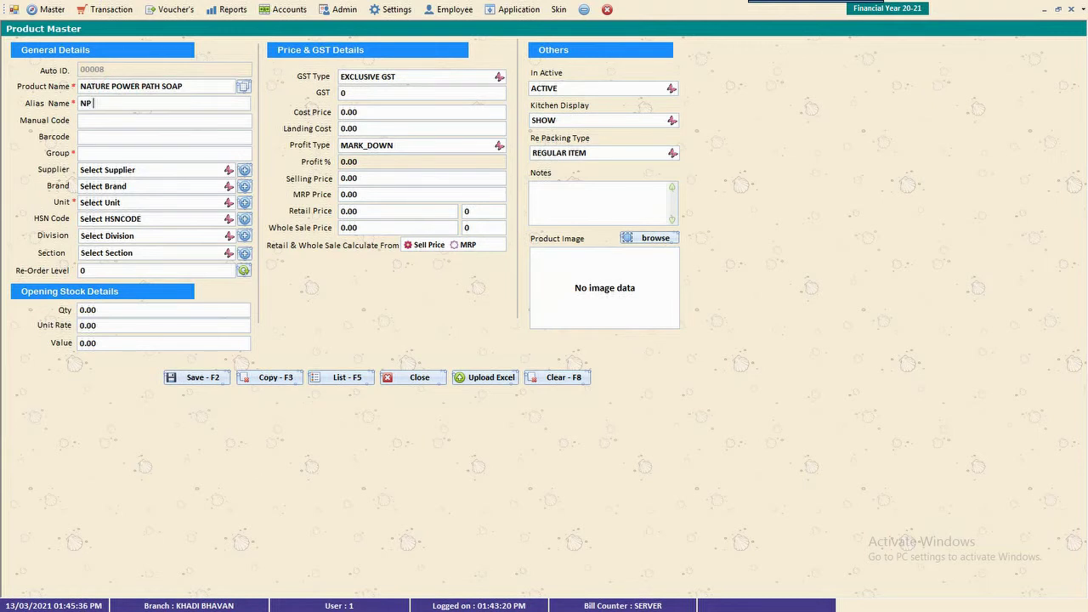
pyautogui.write(' PATH SOAP')
pyautogui.press('Tab')
pyautogui.write('NP001')
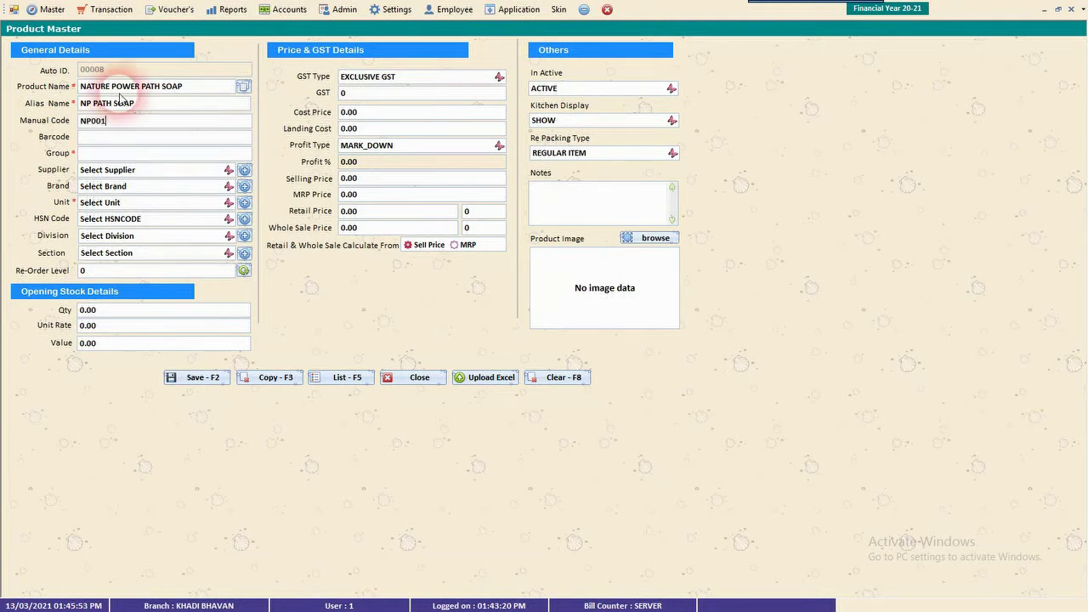
pyautogui.press('Tab')
pyautogui.write('1234')
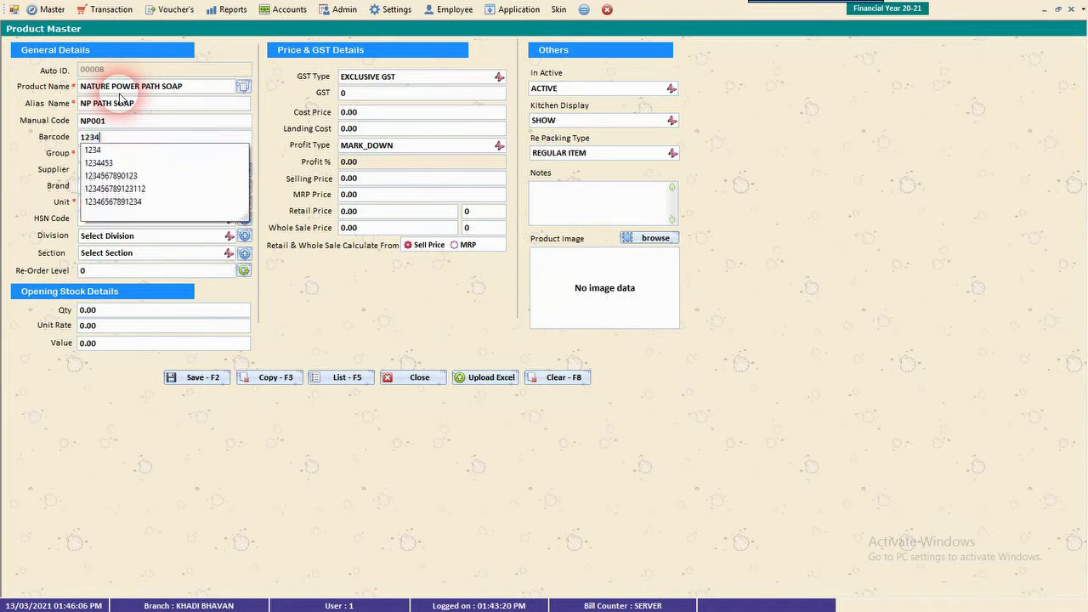
pyautogui.write('5678912356')
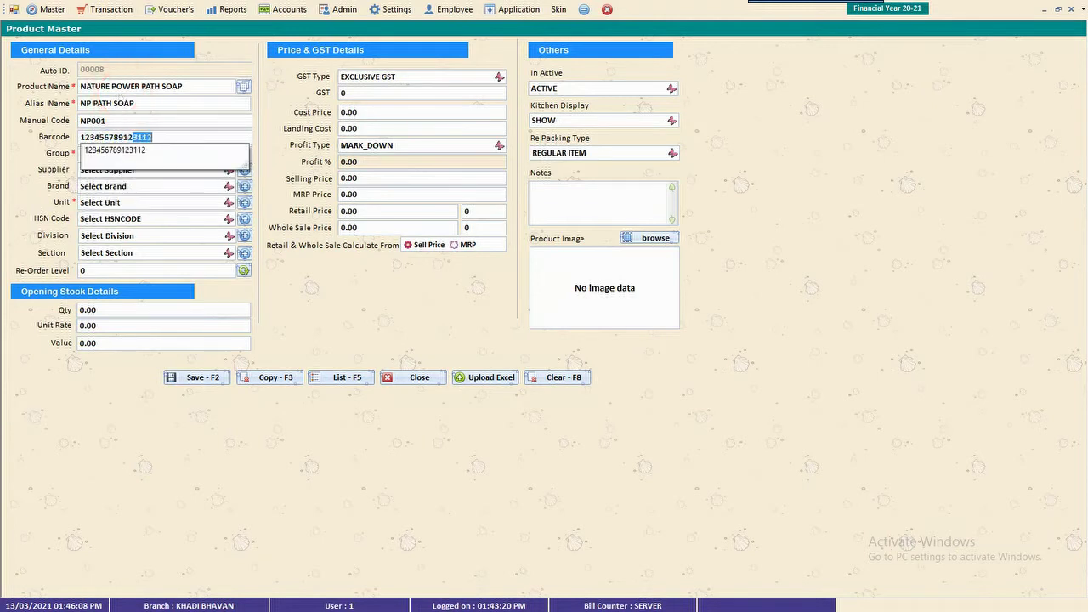
pyautogui.click(119, 99)
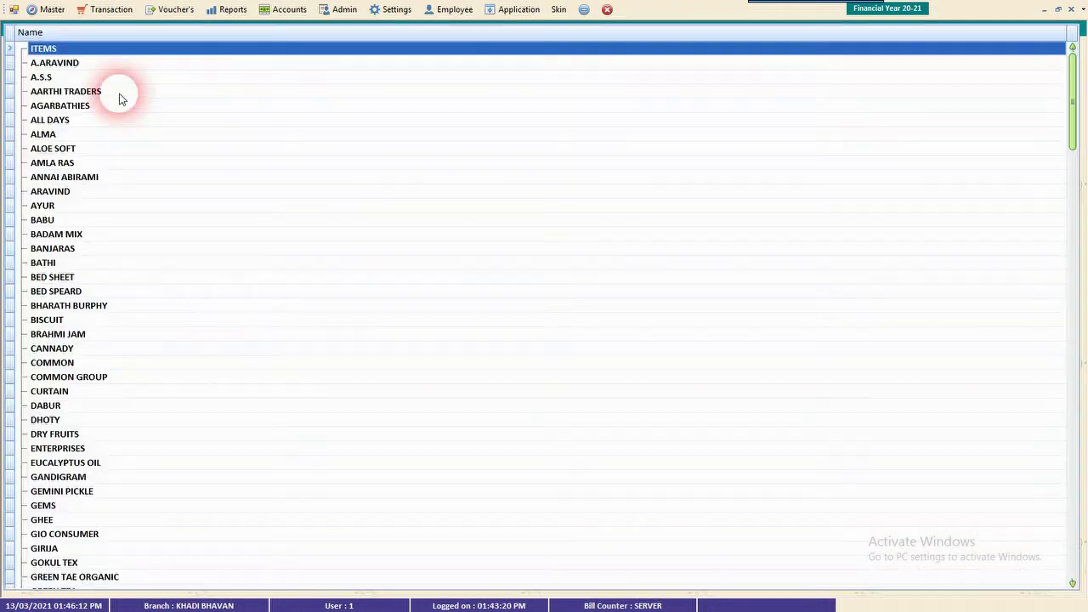
# - Set the soap's group to SOAP and supplier to ABC TRADERS
pyautogui.press('Down')
pyautogui.press('Down')
pyautogui.press('Down')
pyautogui.press('Down')
pyautogui.press('Down')
pyautogui.press('Down')
pyautogui.press('Down')
pyautogui.press('Down')
pyautogui.press('Down')
pyautogui.press('Down')
pyautogui.press('Down')
pyautogui.press('Down')
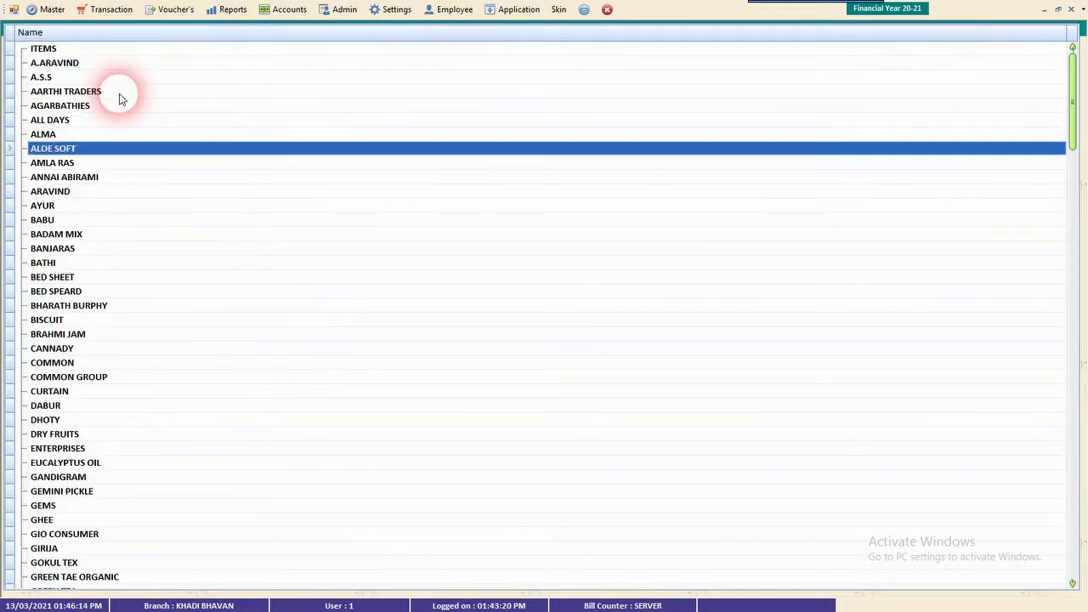
pyautogui.press('Down')
pyautogui.press('Down')
pyautogui.press('Down')
pyautogui.press('Down')
pyautogui.press('Down')
pyautogui.press('Down')
pyautogui.press('Down')
pyautogui.press('Down')
pyautogui.press('Down')
pyautogui.press('Down')
pyautogui.press('Down')
pyautogui.press('Down')
pyautogui.press('Down')
pyautogui.press('Down')
pyautogui.press('Down')
pyautogui.press('Down')
pyautogui.press('Down')
pyautogui.press('Down')
pyautogui.press('Down')
pyautogui.press('Down')
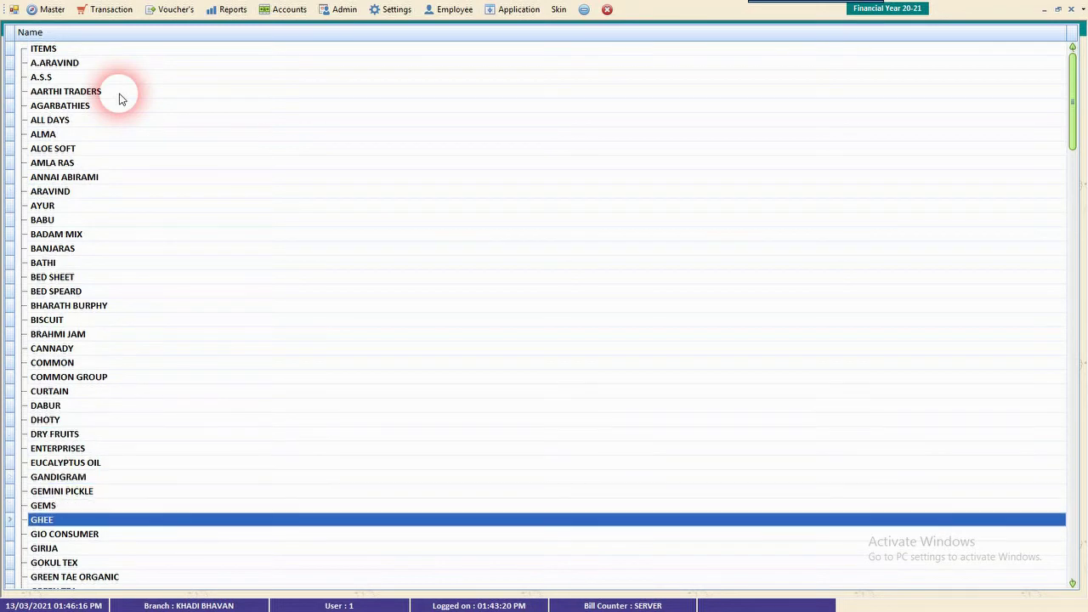
pyautogui.press('Down')
pyautogui.press('Down')
pyautogui.press('Down')
pyautogui.press('Down')
pyautogui.press('Down')
pyautogui.press('Down')
pyautogui.press('Down')
pyautogui.press('Down')
pyautogui.press('Down')
pyautogui.press('Down')
pyautogui.press('Down')
pyautogui.press('Down')
pyautogui.press('Down')
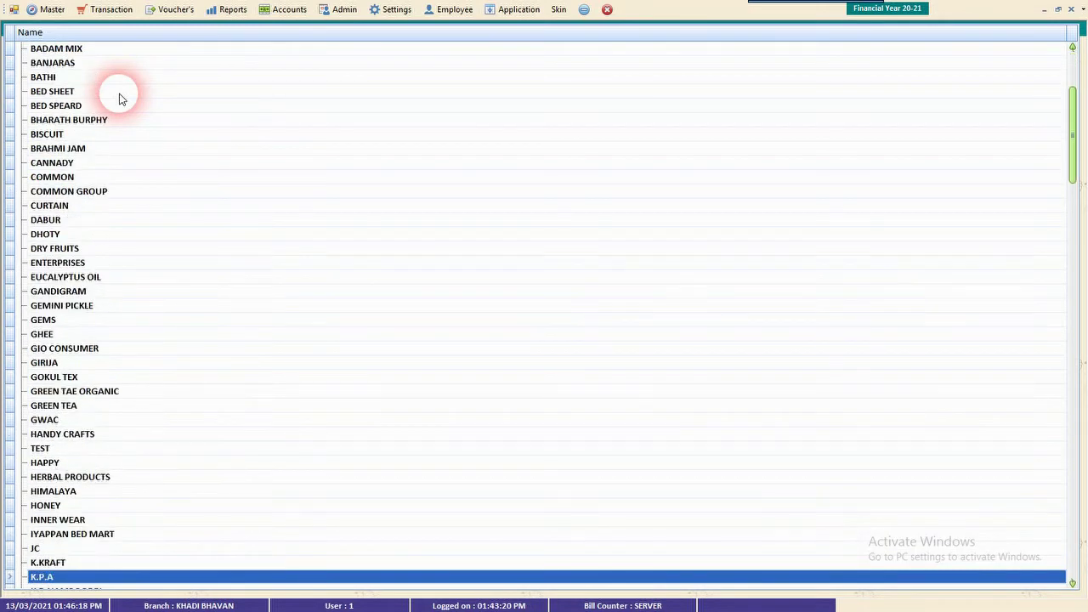
pyautogui.press('Down')
pyautogui.press('Down')
pyautogui.press('Down')
pyautogui.press('Down')
pyautogui.press('Down')
pyautogui.press('Down')
pyautogui.press('Down')
pyautogui.press('Down')
pyautogui.press('Down')
pyautogui.press('Down')
pyautogui.press('Down')
pyautogui.press('Down')
pyautogui.press('Down')
pyautogui.press('Down')
pyautogui.press('Down')
pyautogui.press('Down')
pyautogui.press('Down')
pyautogui.press('Down')
pyautogui.press('Down')
pyautogui.press('Down')
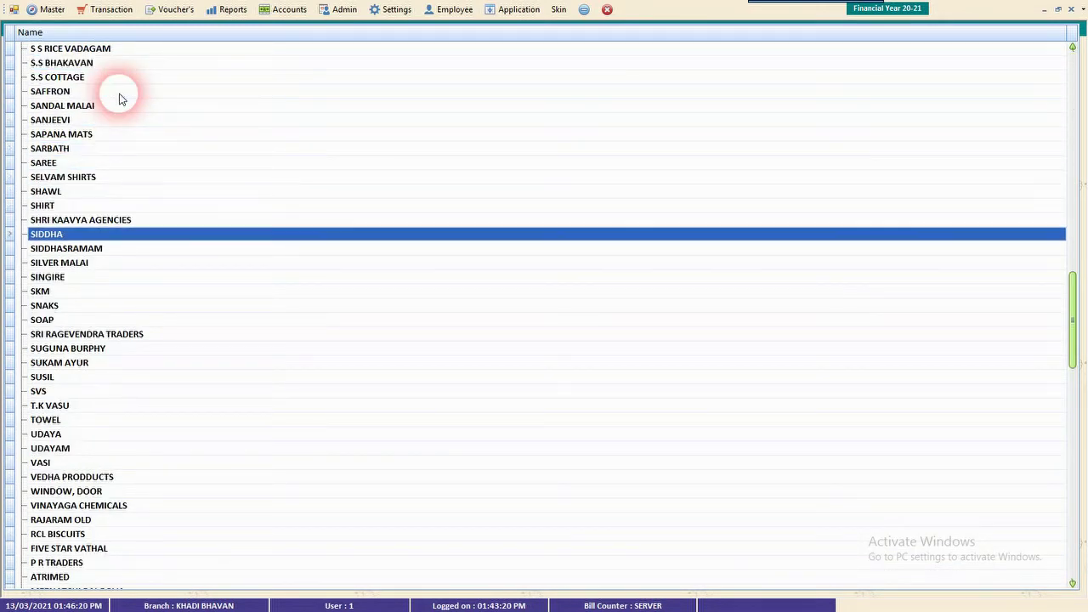
pyautogui.press('Down')
pyautogui.press('Down')
pyautogui.press('Down')
pyautogui.press('Down')
pyautogui.press('Down')
pyautogui.press('Down')
pyautogui.press('Return')
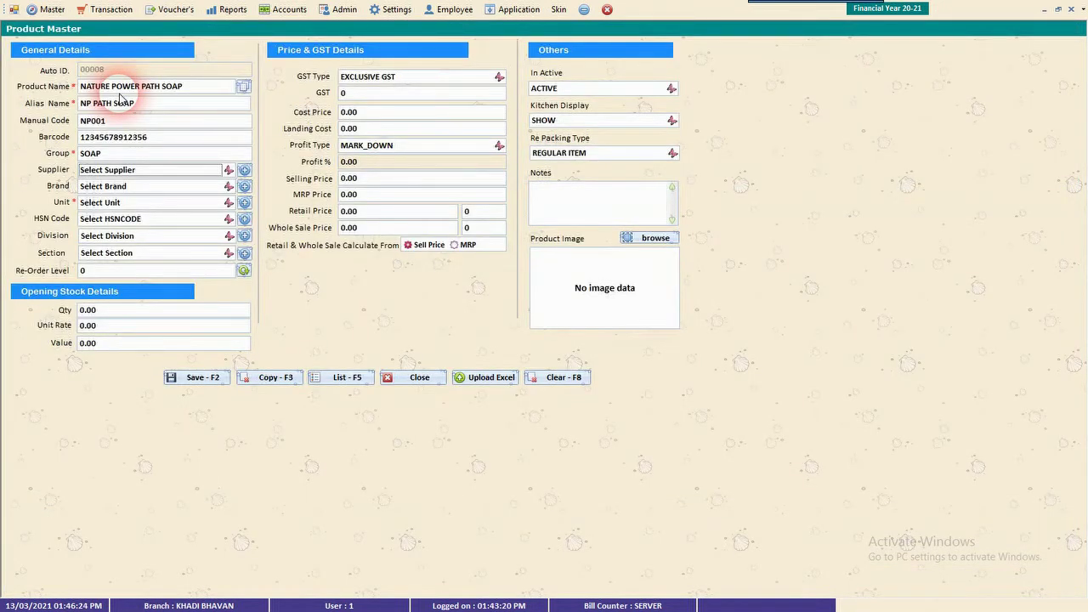
pyautogui.write('abc')
pyautogui.press('Return')
pyautogui.press('Return')
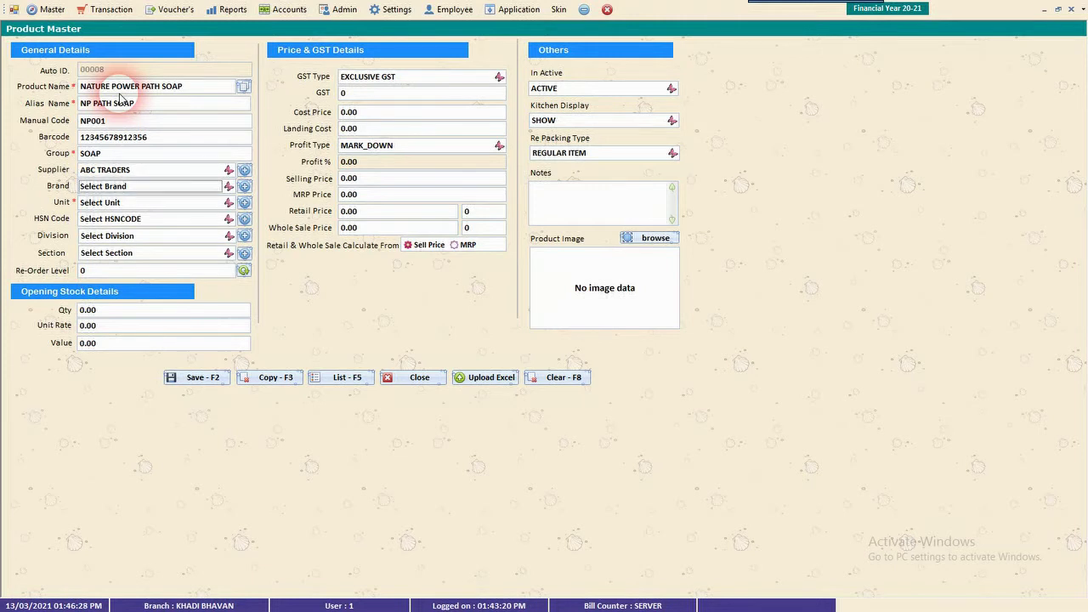
# - Choose brand UNILE, unit PCS and HSN code 1234
pyautogui.press('Down')
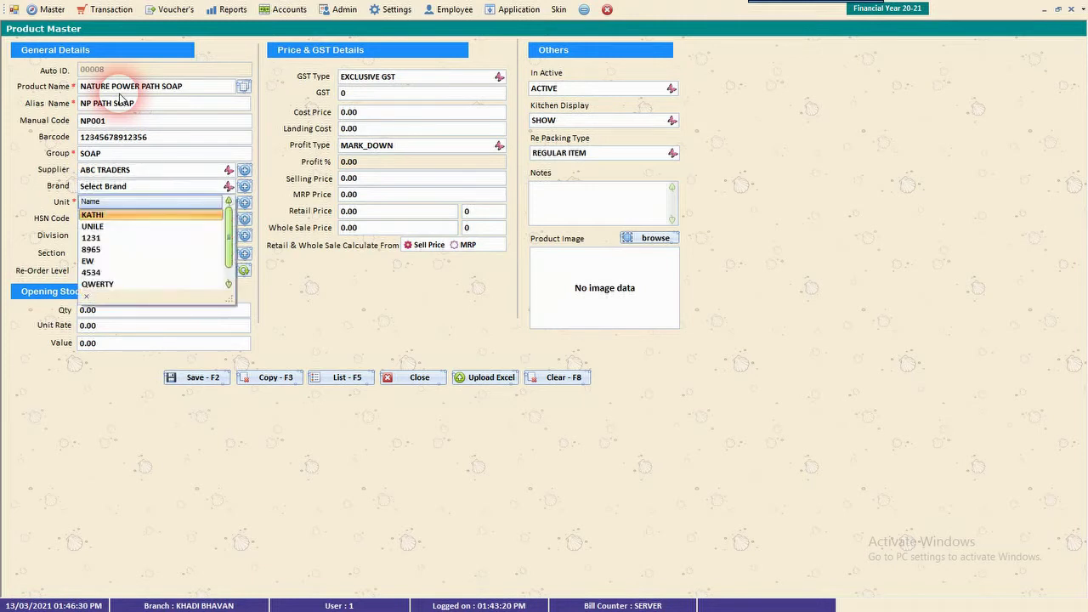
pyautogui.click(132, 226)
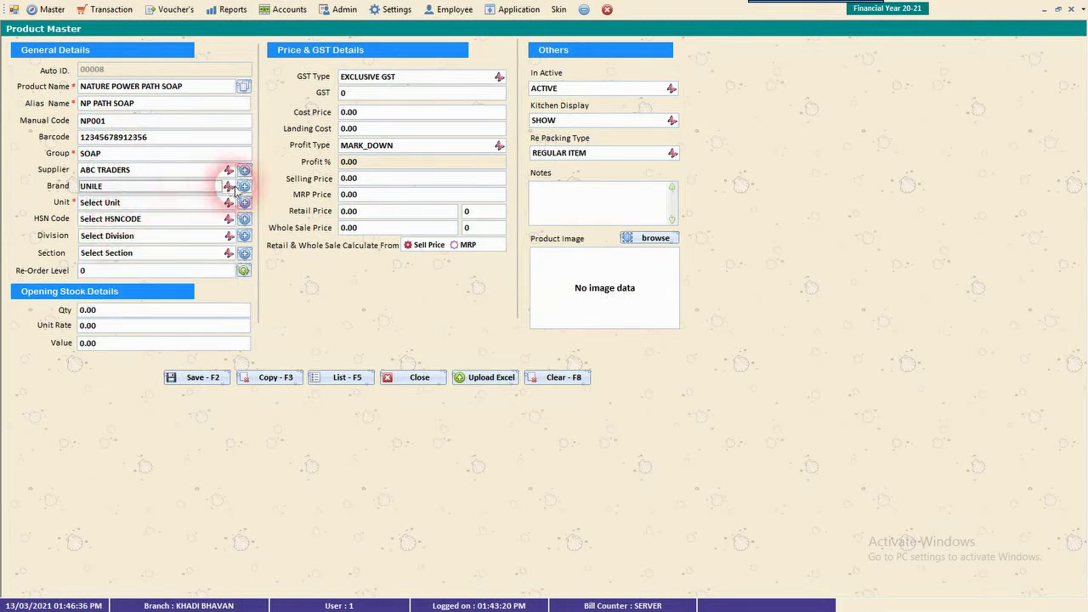
pyautogui.click(130, 204)
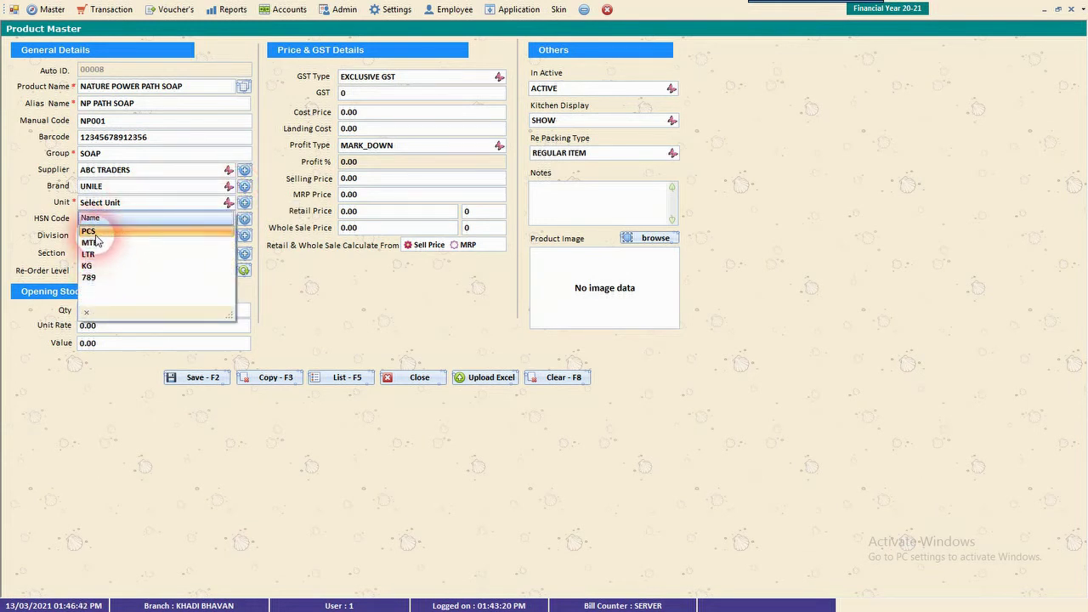
pyautogui.click(96, 238)
pyautogui.click(141, 220)
pyautogui.click(99, 249)
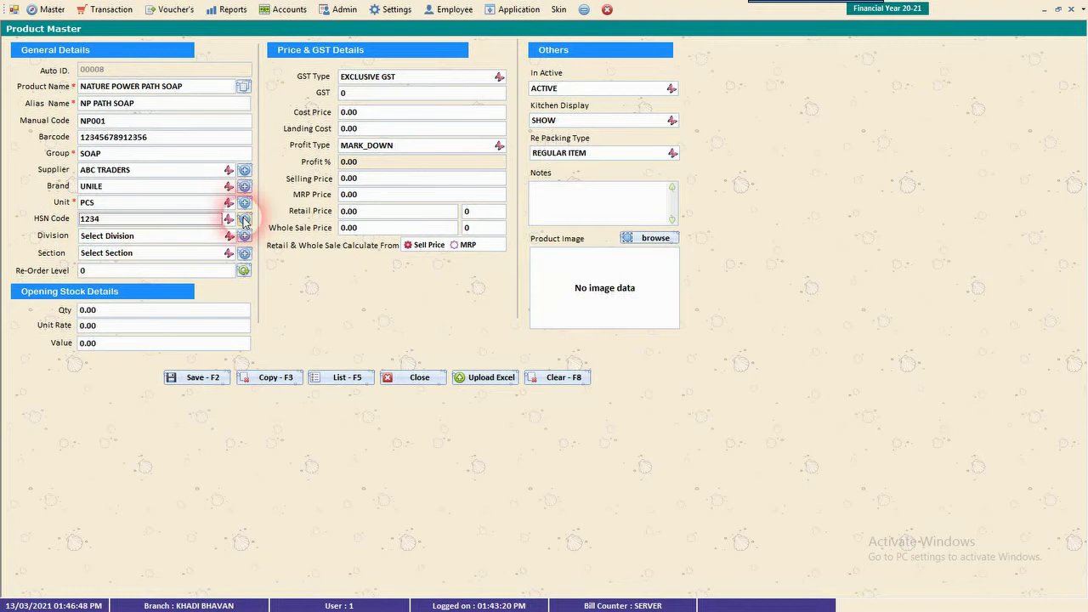
# - Set division PATH ITEMS, section SOAP and re-order level 5
pyautogui.click(128, 237)
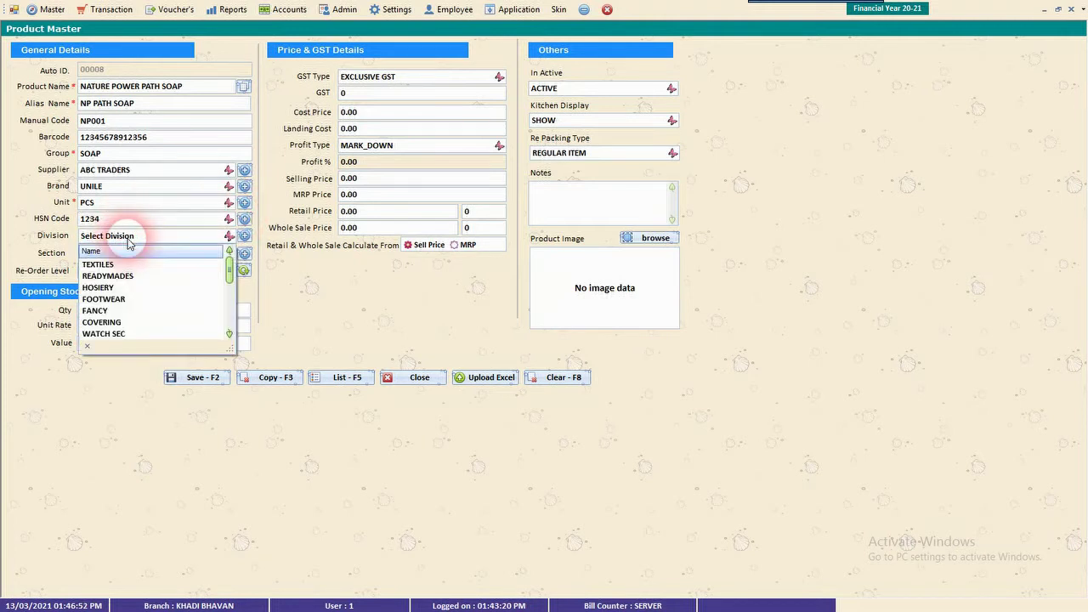
pyautogui.write('PATH ITEMS')
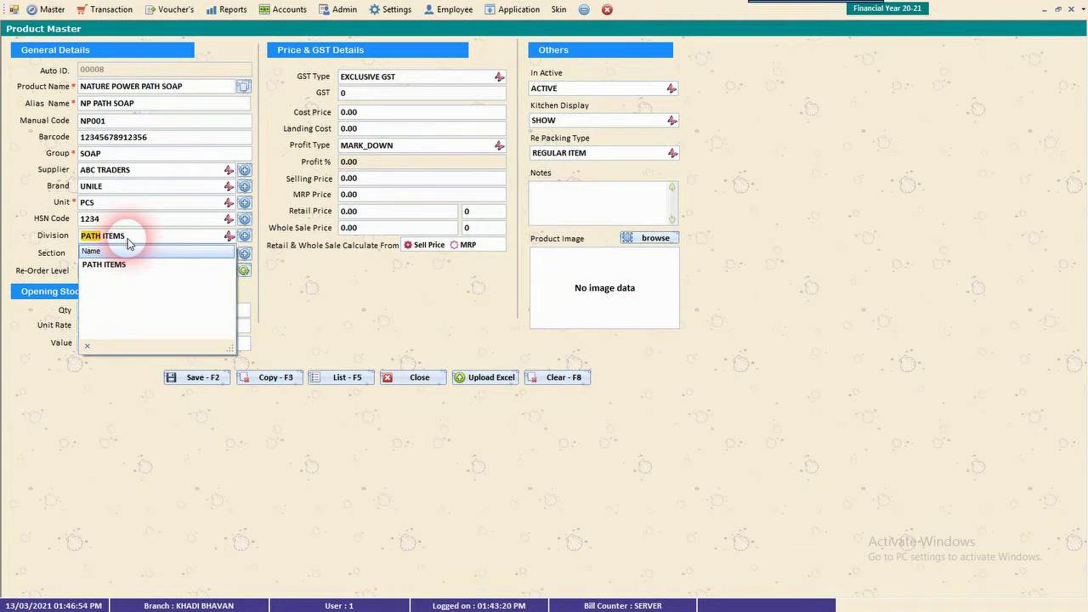
pyautogui.press('Return')
pyautogui.click(130, 255)
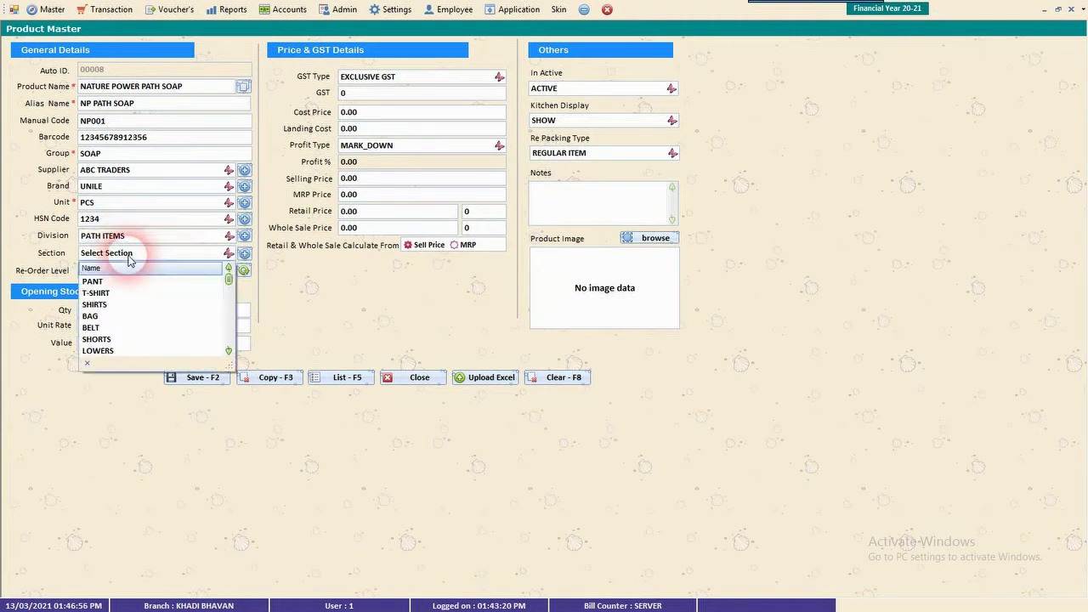
pyautogui.write('SOAP')
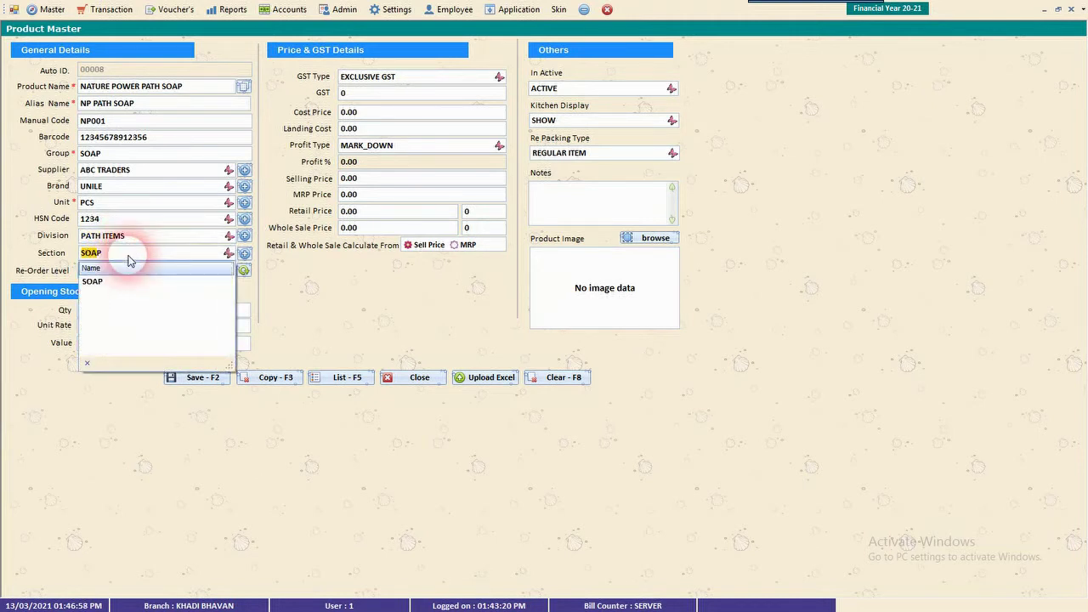
pyautogui.press('Return')
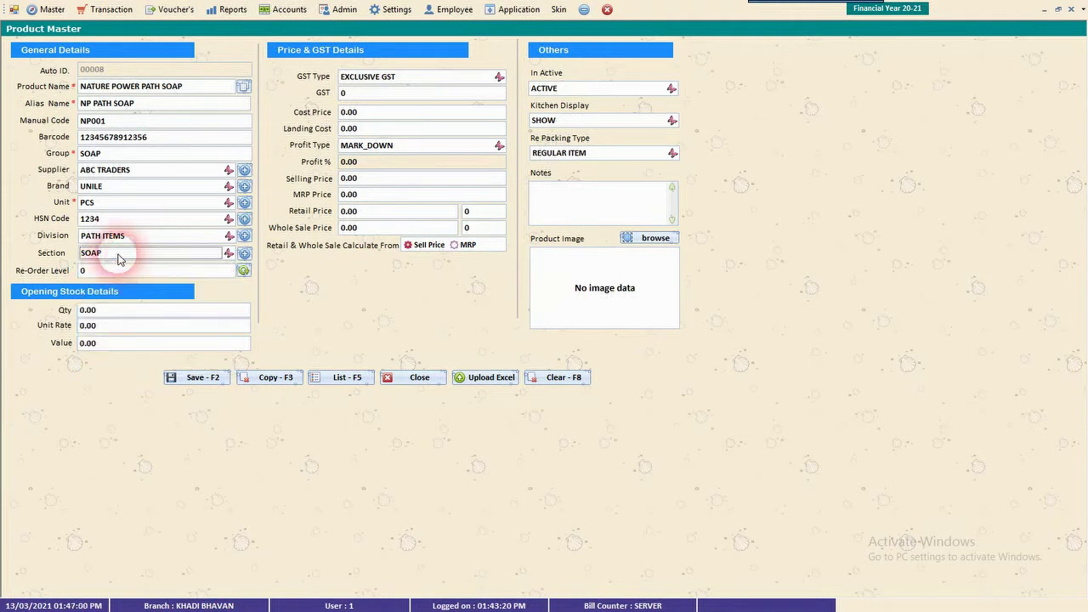
pyautogui.click(54, 271)
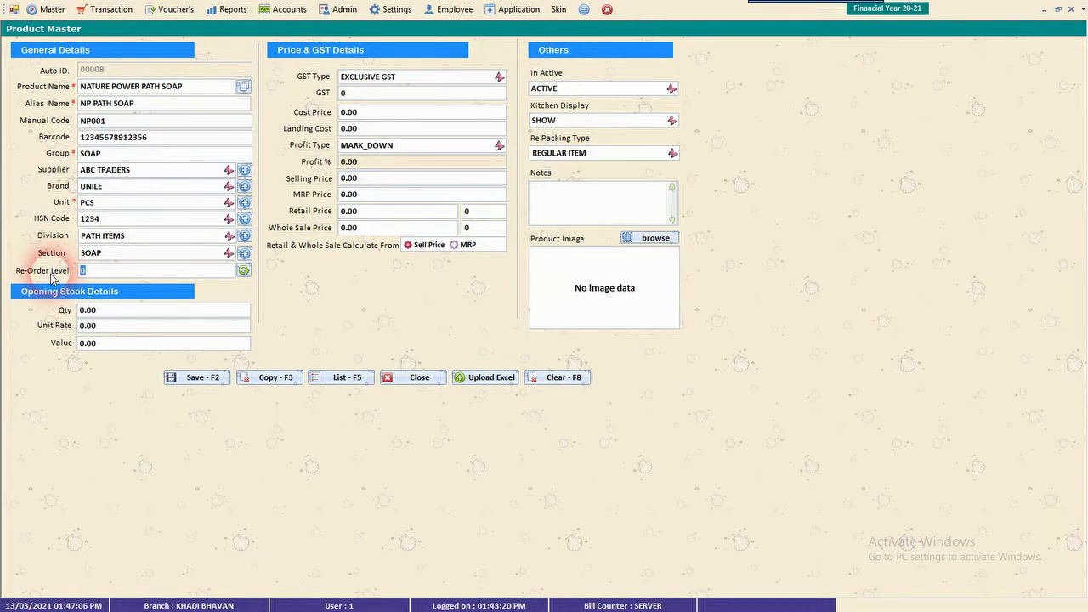
pyautogui.write('5')
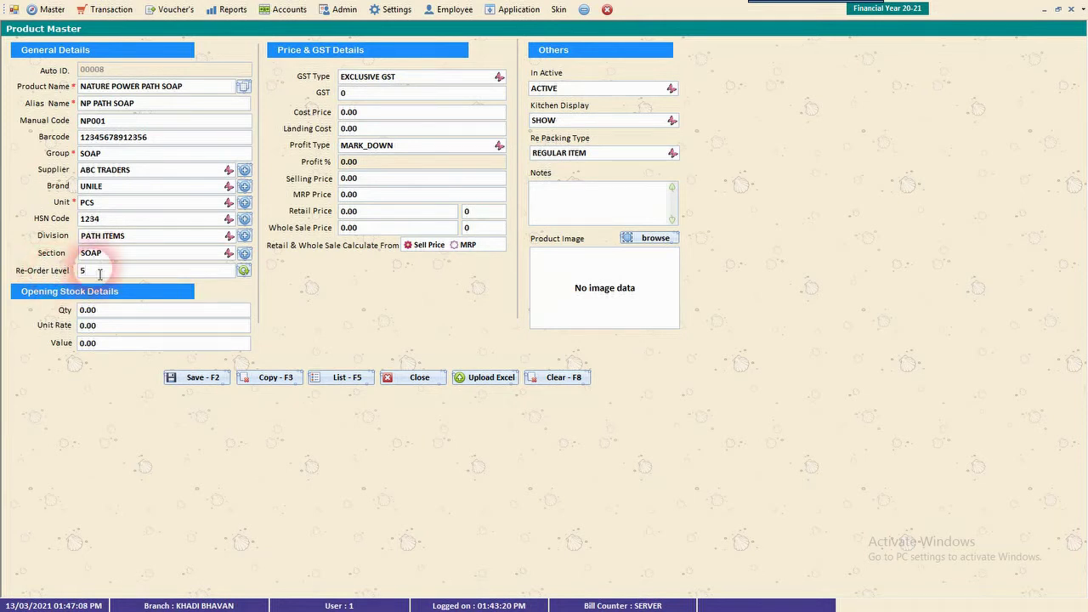
pyautogui.moveTo(91, 278); pyautogui.dragTo(71, 278)
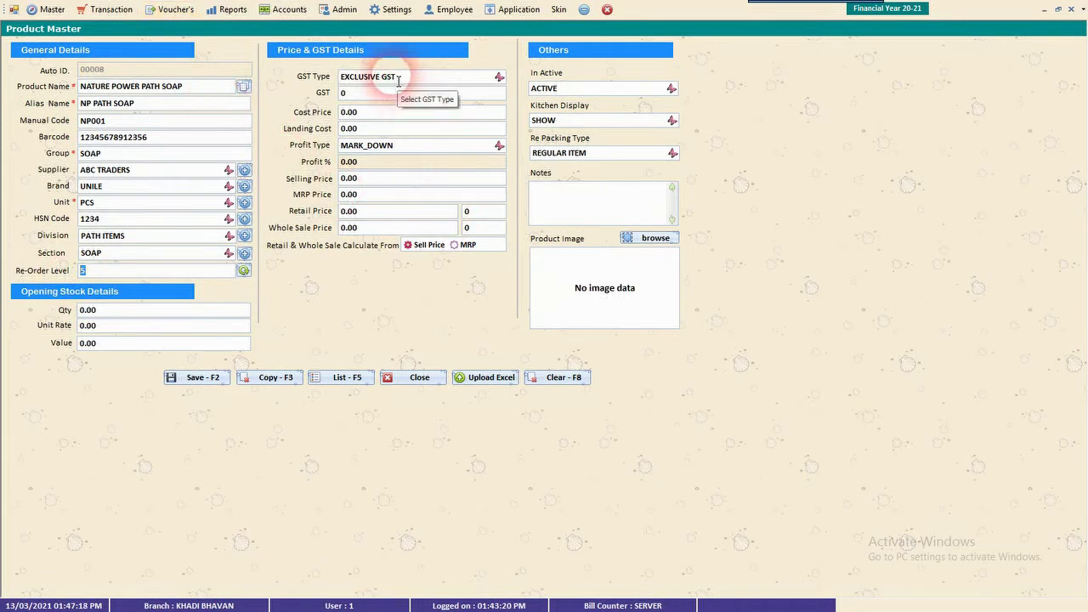
# - Enter GST 5 and cost price 15, giving a landing cost of 15.75
pyautogui.click(111, 313)
pyautogui.moveTo(111, 313); pyautogui.dragTo(36, 311)
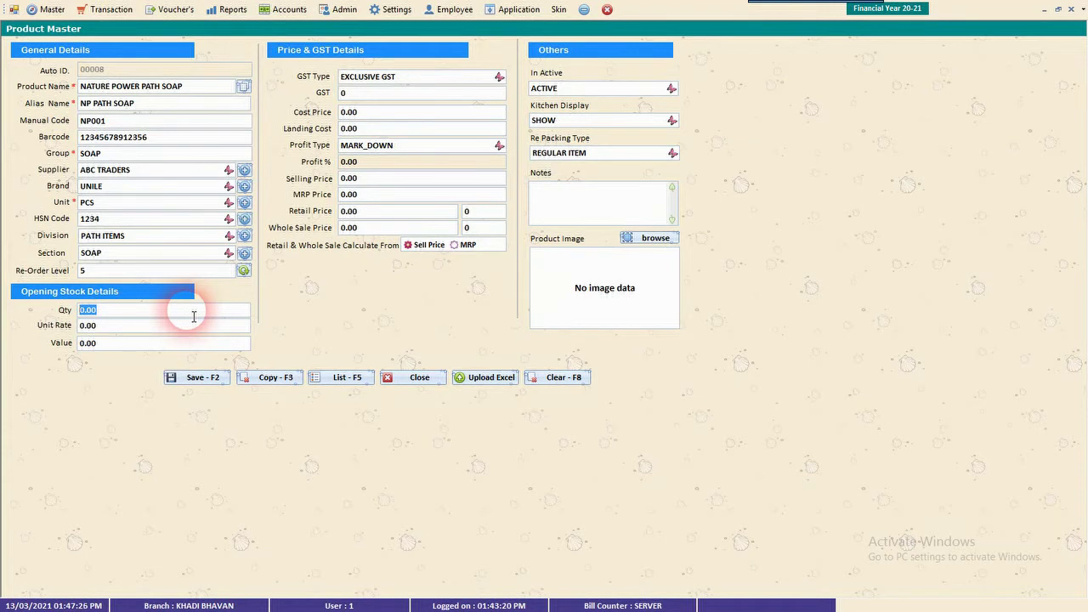
pyautogui.moveTo(369, 101); pyautogui.dragTo(294, 101)
pyautogui.write('5')
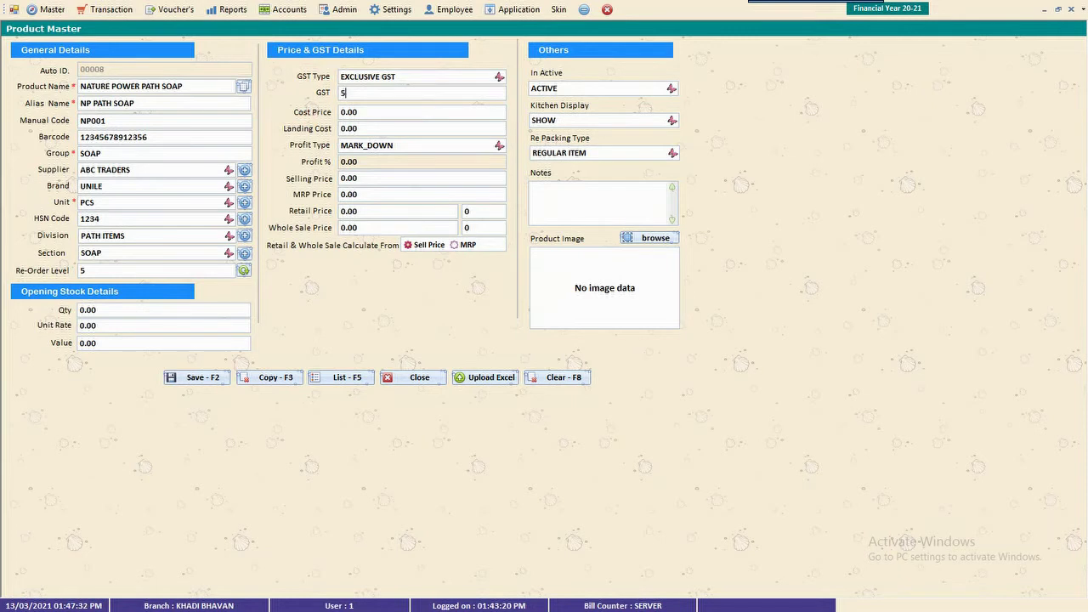
pyautogui.click(349, 112)
pyautogui.write('15')
pyautogui.click(350, 129)
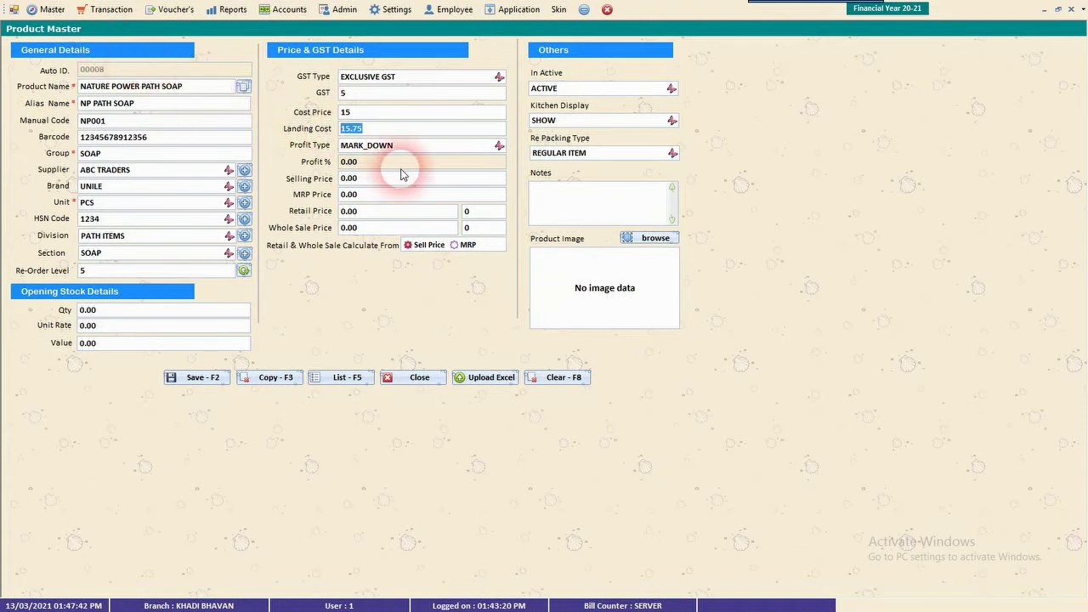
# - Set the soap's selling price to 20 and MRP to 22
pyautogui.press('Return')
pyautogui.press('Return')
pyautogui.press('Return')
pyautogui.write('20')
pyautogui.press('Return')
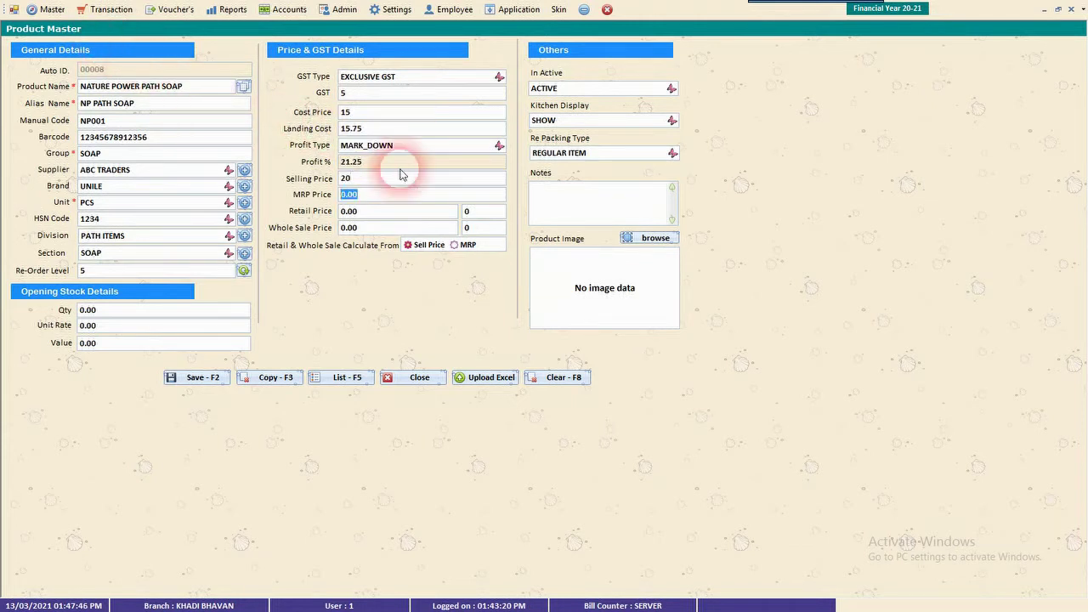
pyautogui.click(399, 163)
pyautogui.click(371, 197)
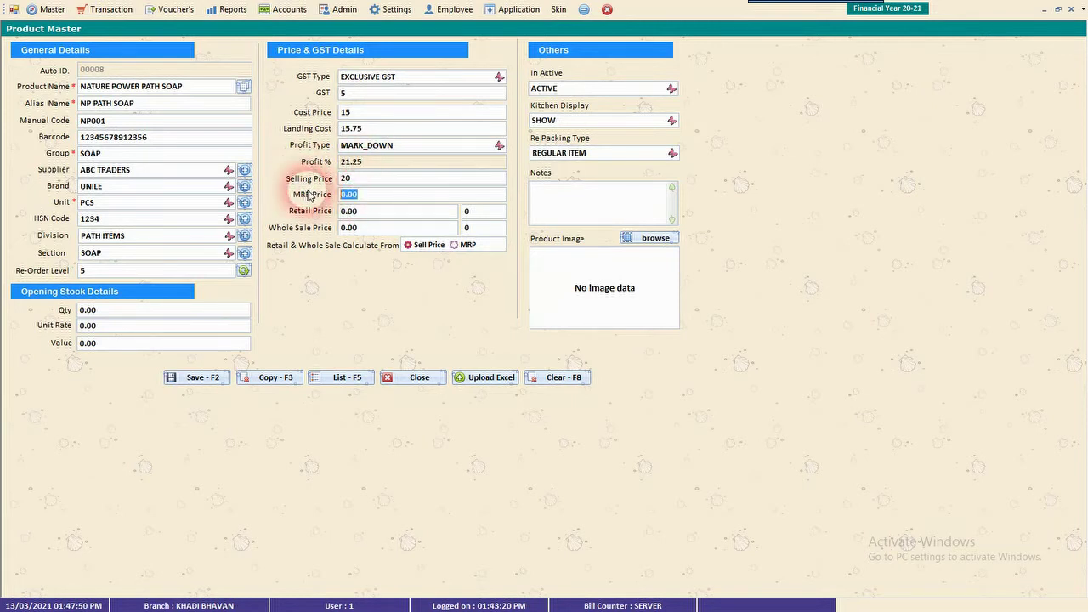
pyautogui.write('22')
pyautogui.click(400, 211)
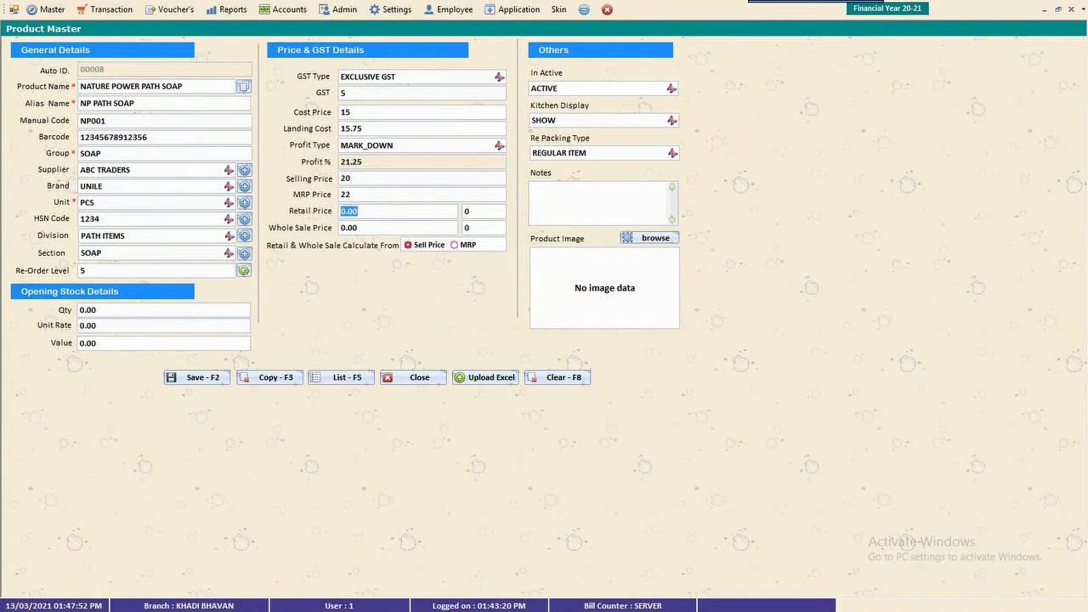
pyautogui.click(357, 194)
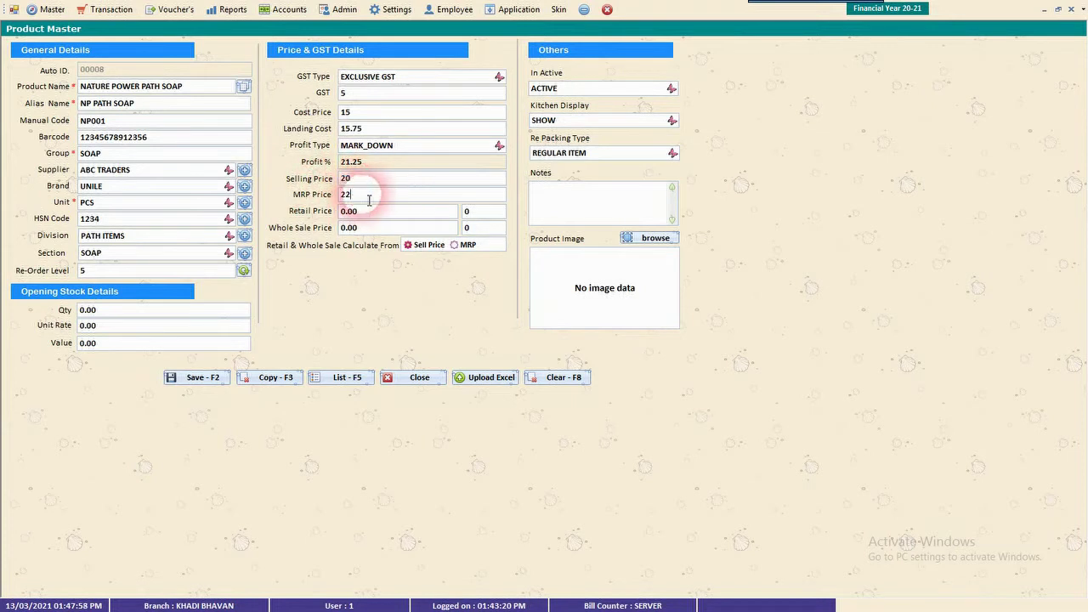
pyautogui.click(344, 180)
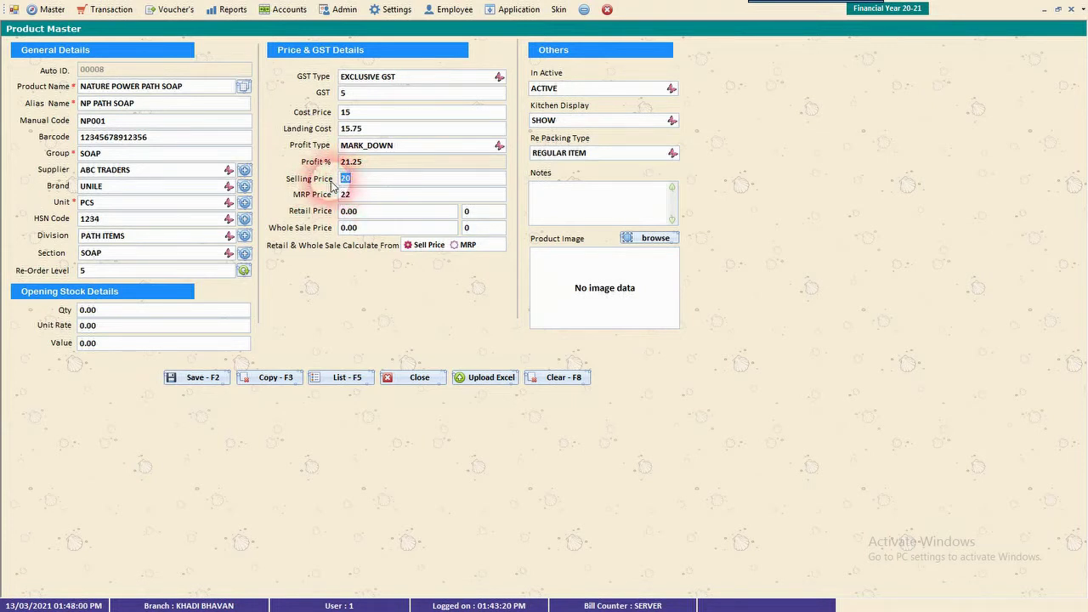
# - Set retail price 19 and wholesale price 18
pyautogui.click(371, 215)
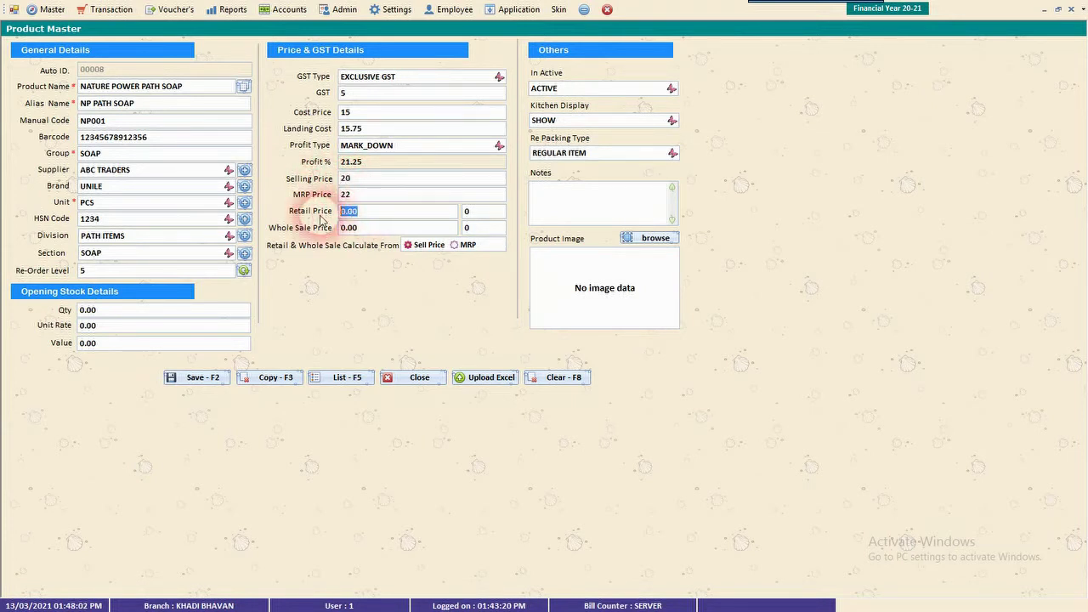
pyautogui.write('19')
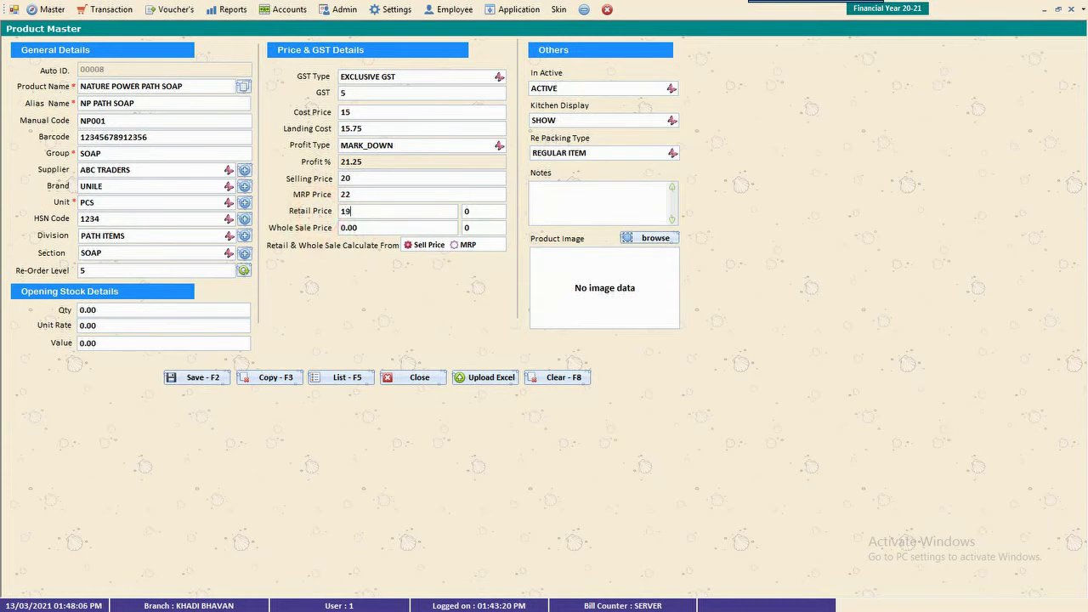
pyautogui.click(365, 228)
pyautogui.write('18')
pyautogui.press('Return')
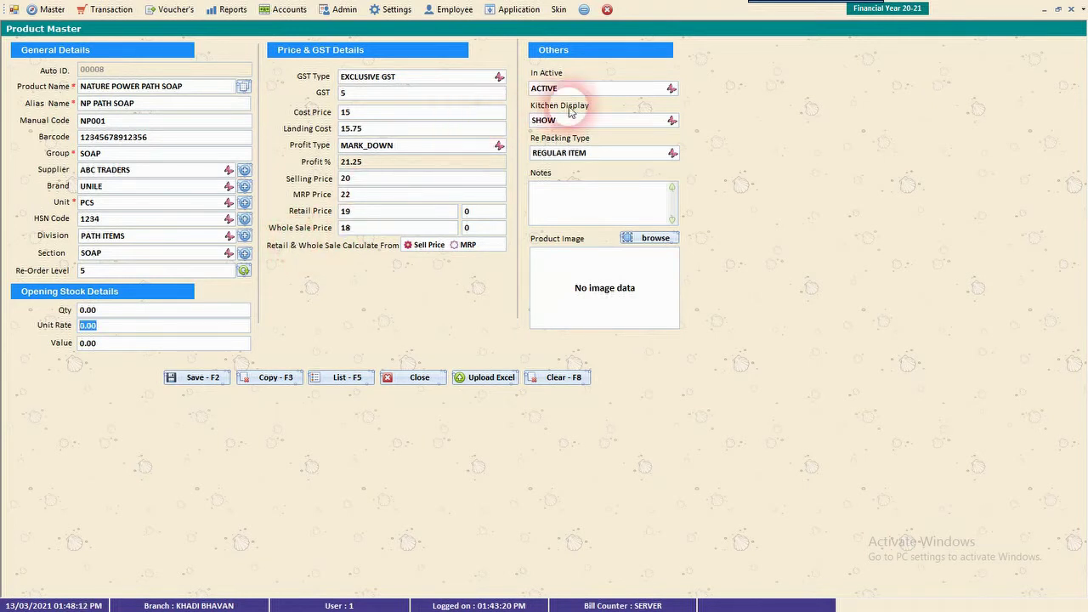
pyautogui.click(671, 153)
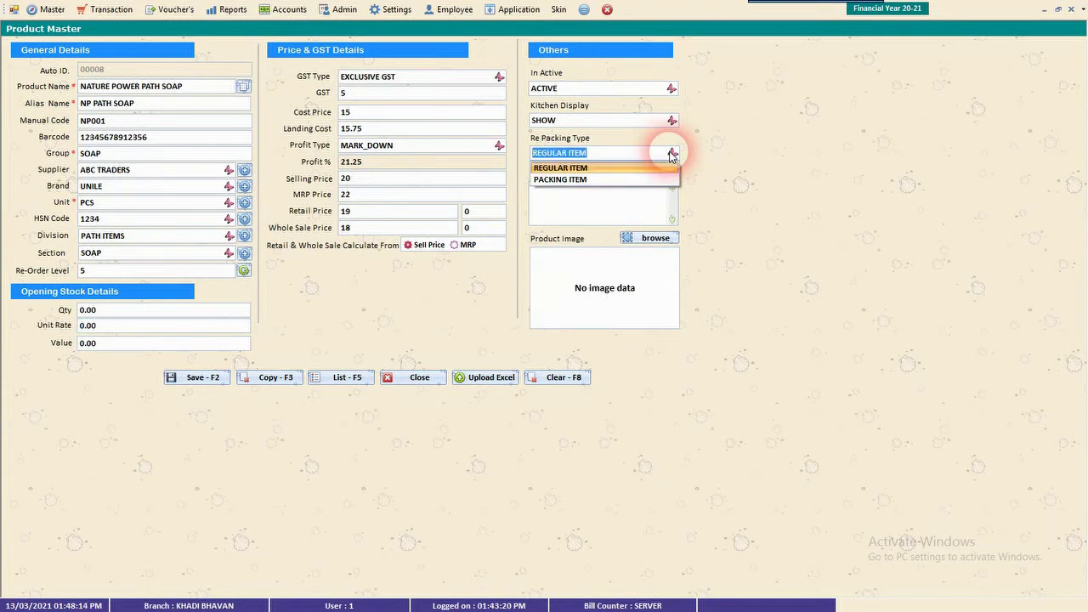
pyautogui.click(672, 153)
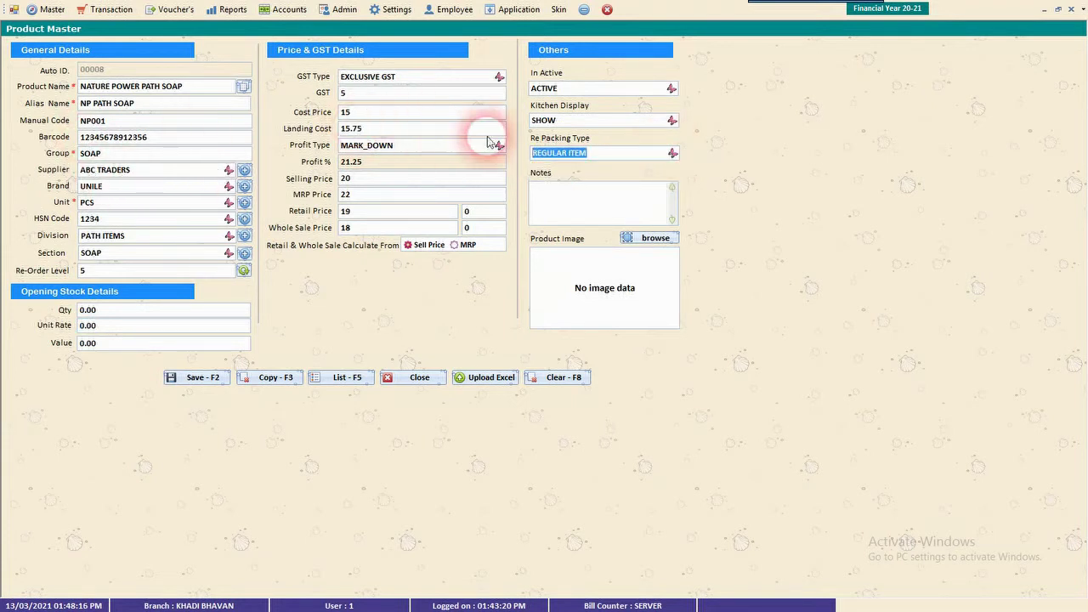
pyautogui.click(670, 153)
pyautogui.click(601, 180)
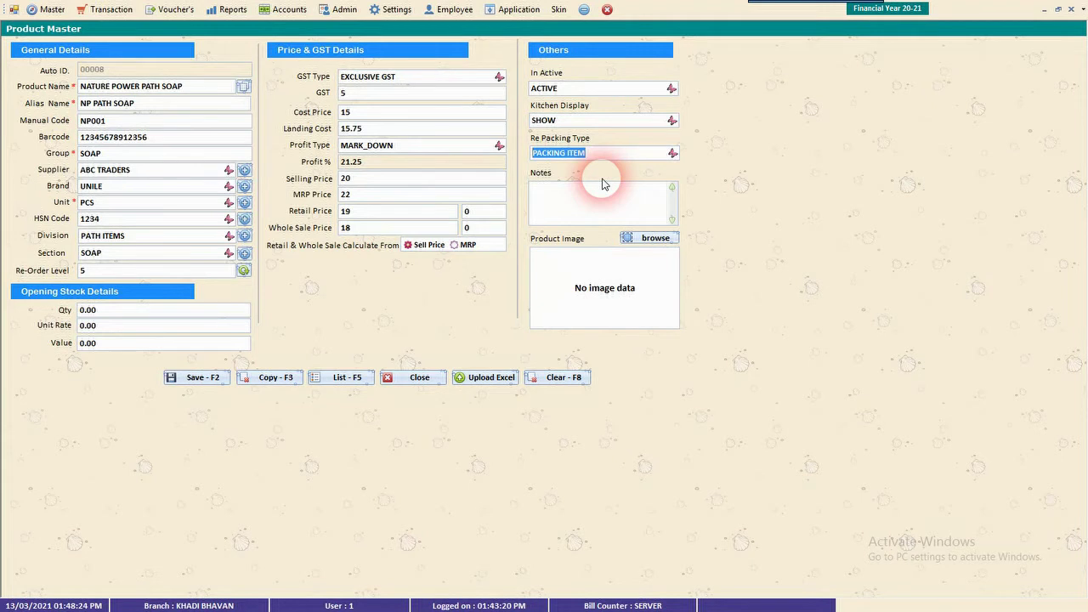
pyautogui.click(672, 153)
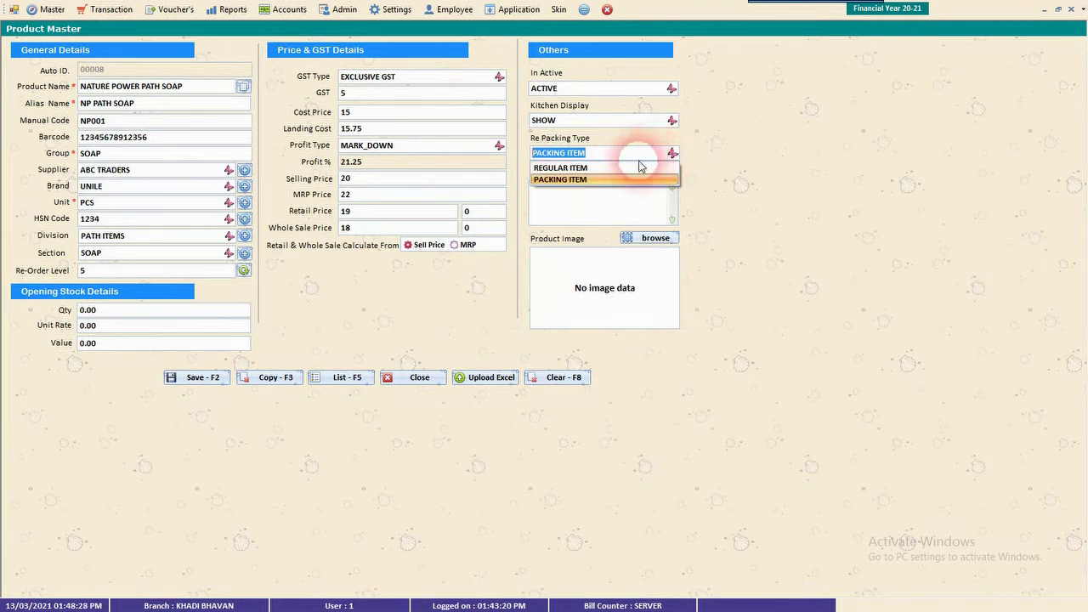
pyautogui.click(640, 168)
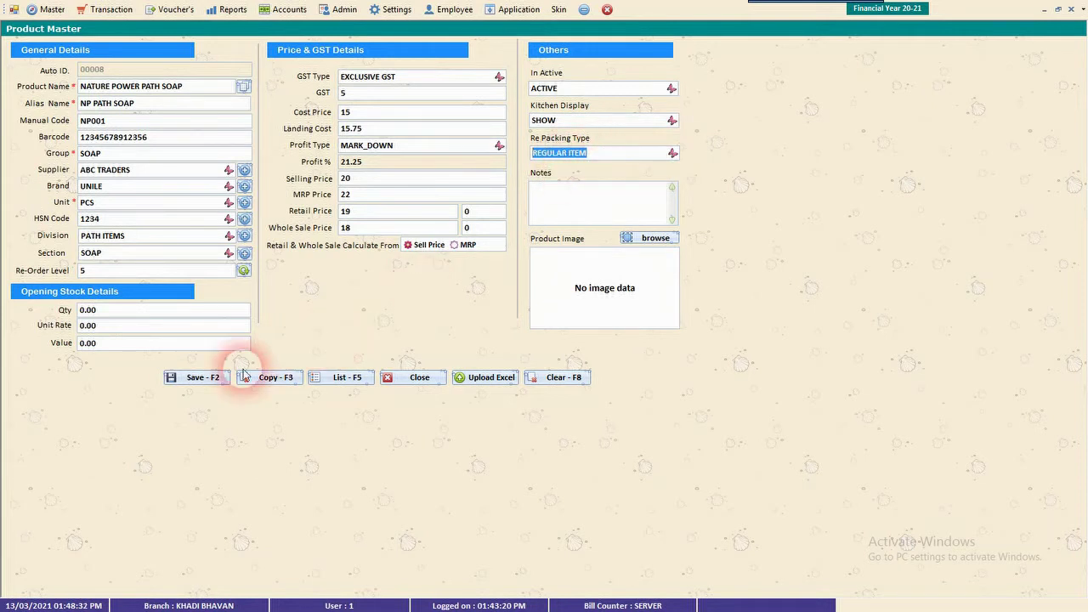
# - Save the NATURE POWER PATH SOAP product and close the Product Master
pyautogui.click(204, 379)
pyautogui.press('Return')
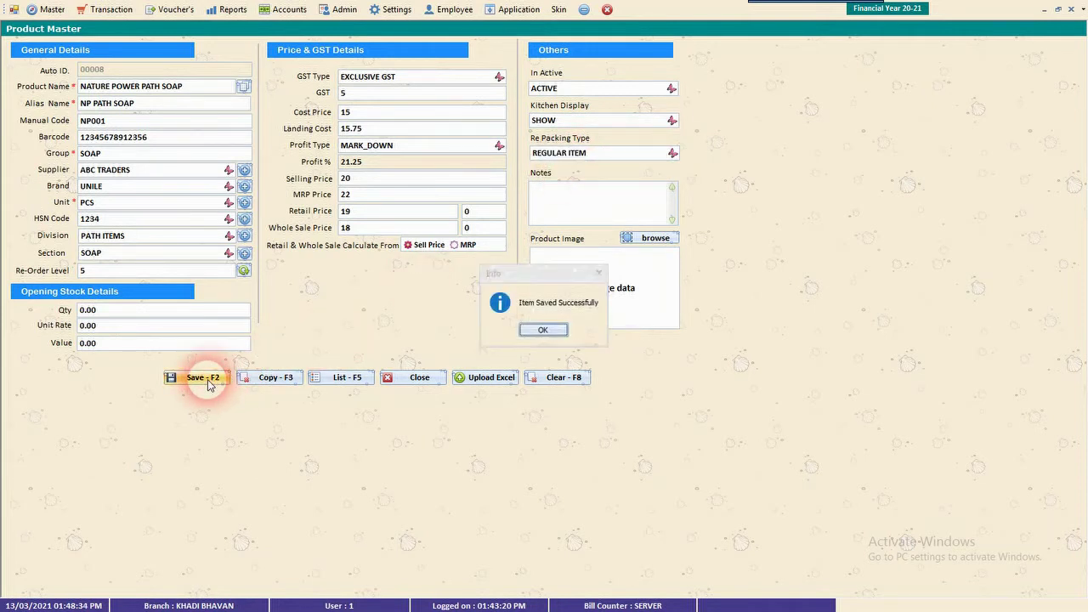
pyautogui.press('Return')
pyautogui.press('Escape')
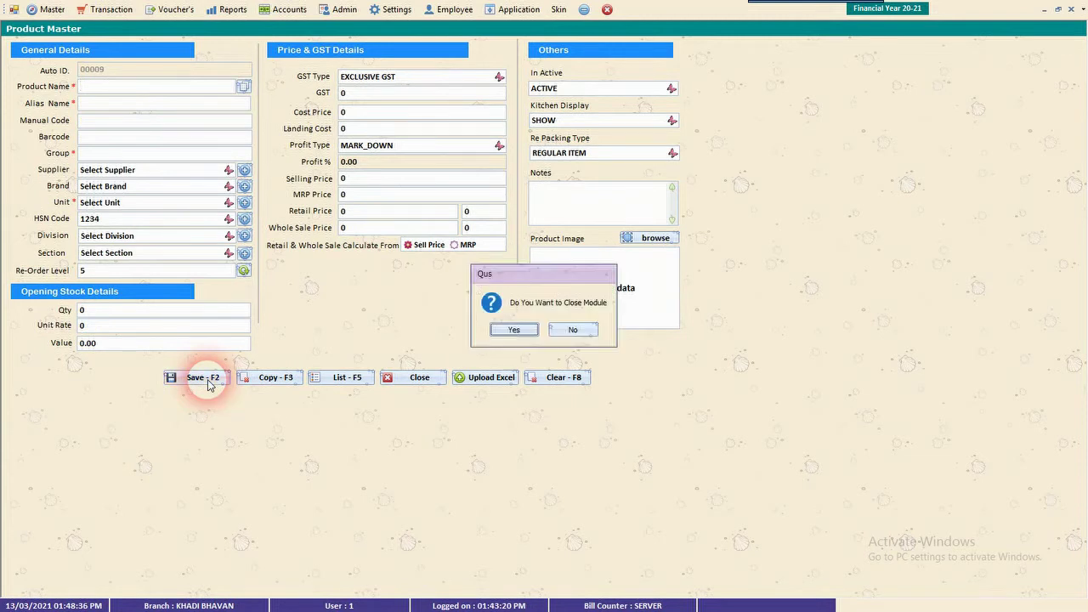
pyautogui.press('Return')
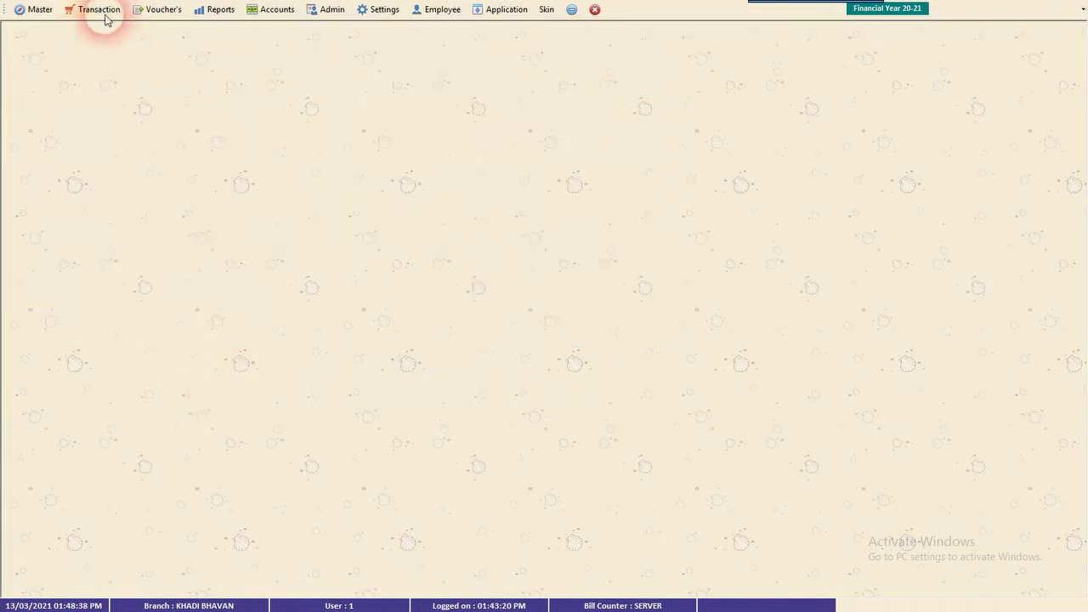
pyautogui.click(100, 9)
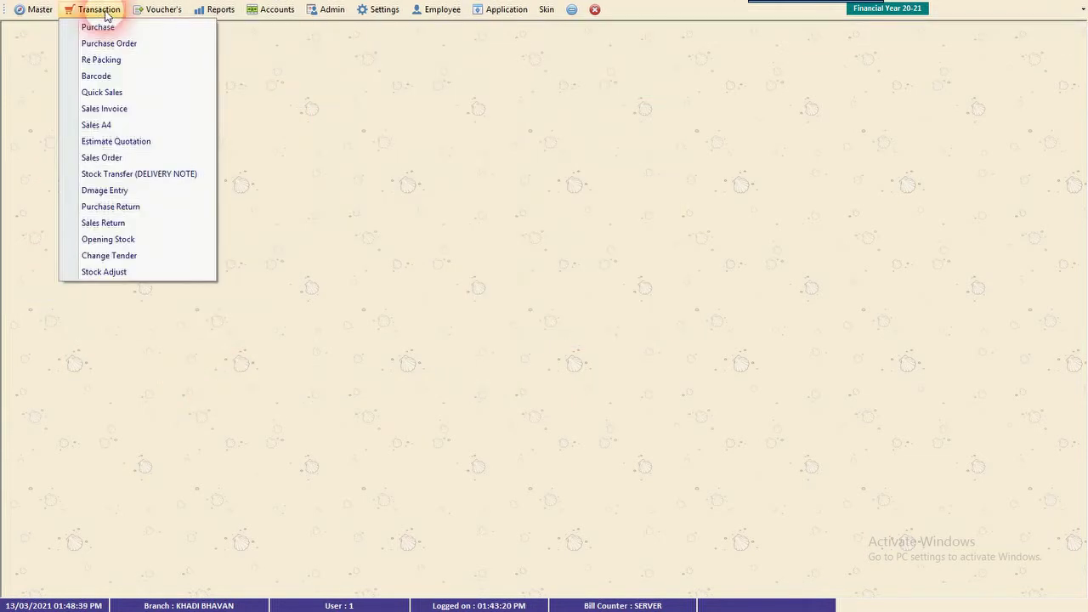
# - Start a new sales invoice and add NATURE POWER PATH SOAP by searching 'na'
pyautogui.click(105, 109)
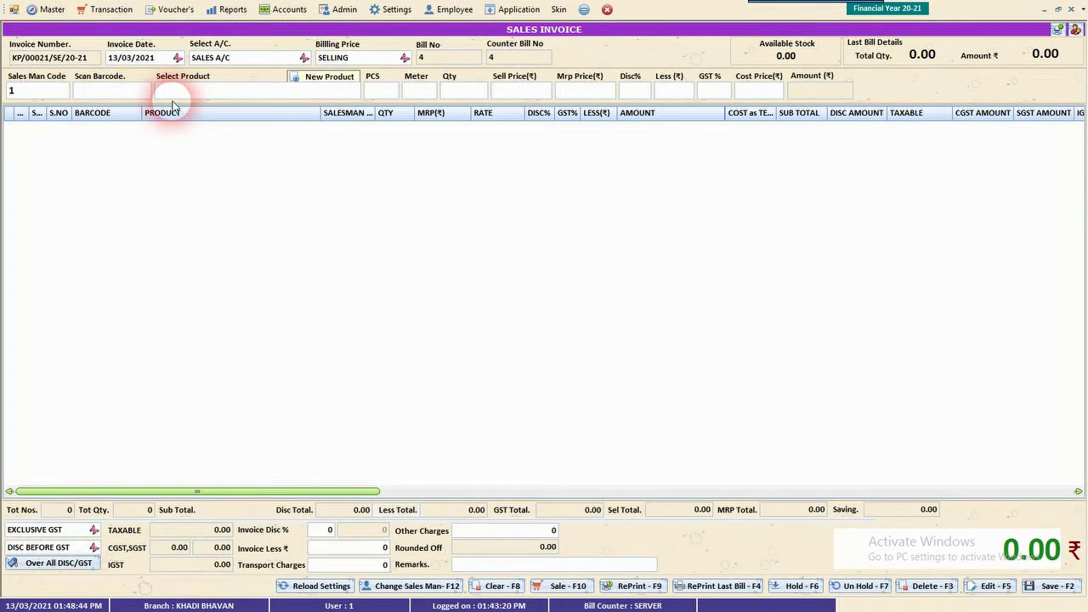
pyautogui.write('0000')
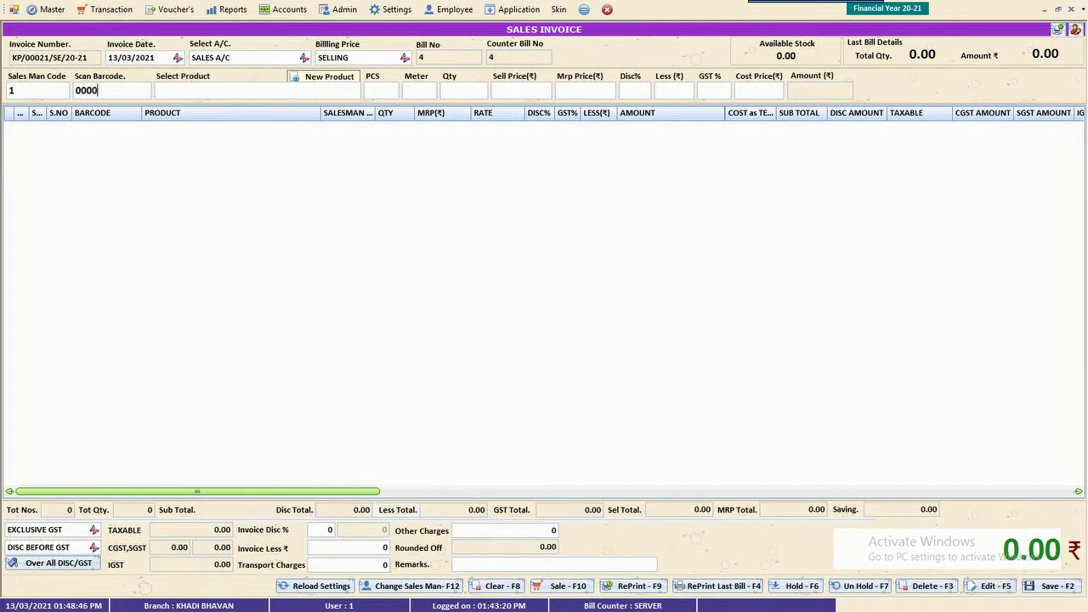
pyautogui.press('BackSpace')
pyautogui.press('BackSpace')
pyautogui.press('BackSpace')
pyautogui.press('BackSpace')
pyautogui.click(158, 90)
pyautogui.write('na')
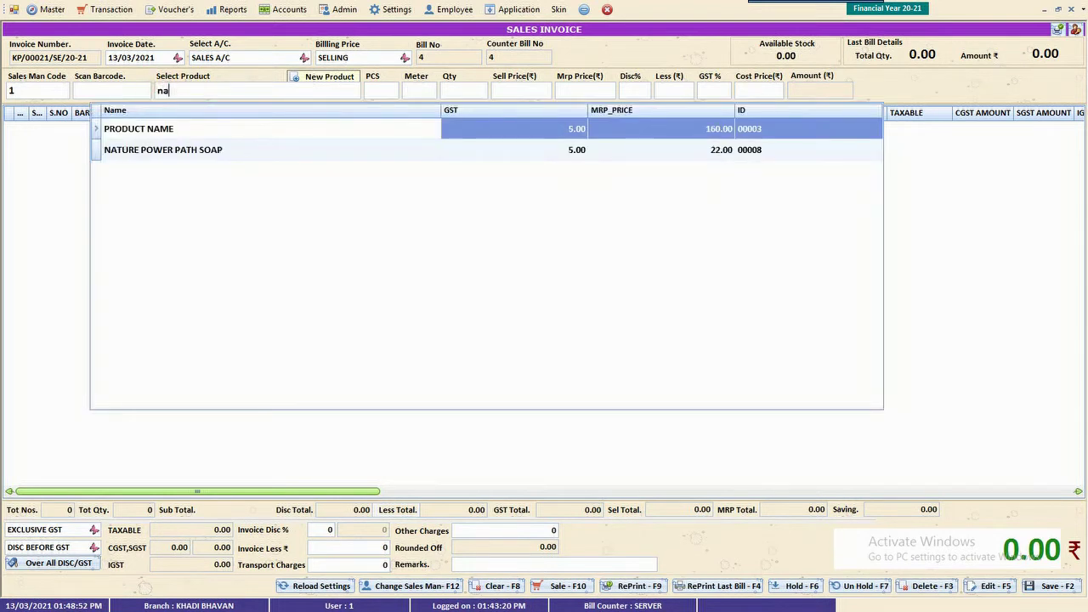
pyautogui.click(170, 149)
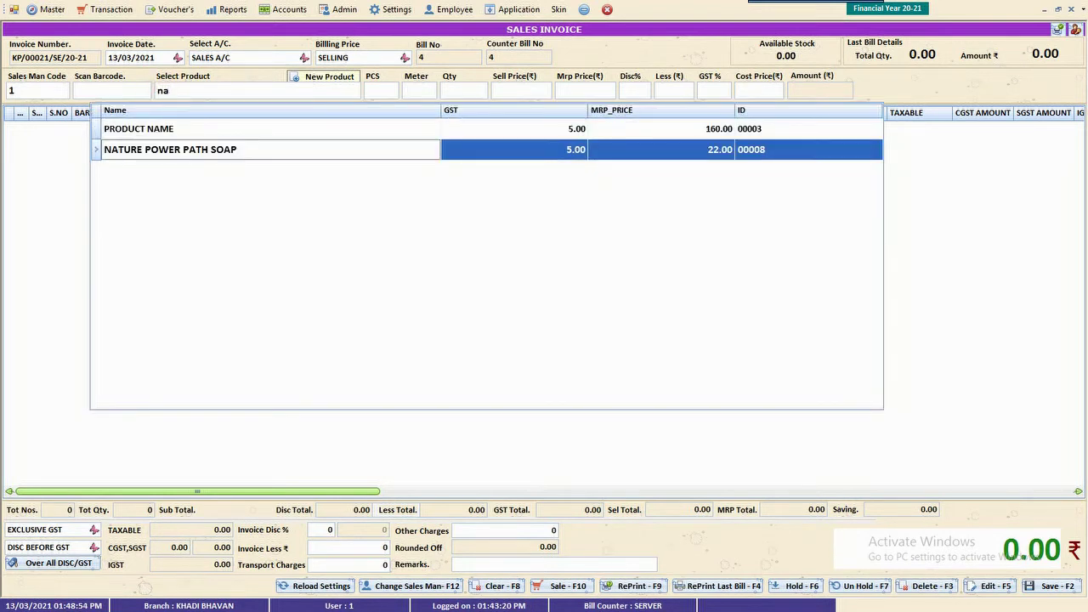
pyautogui.click(173, 105)
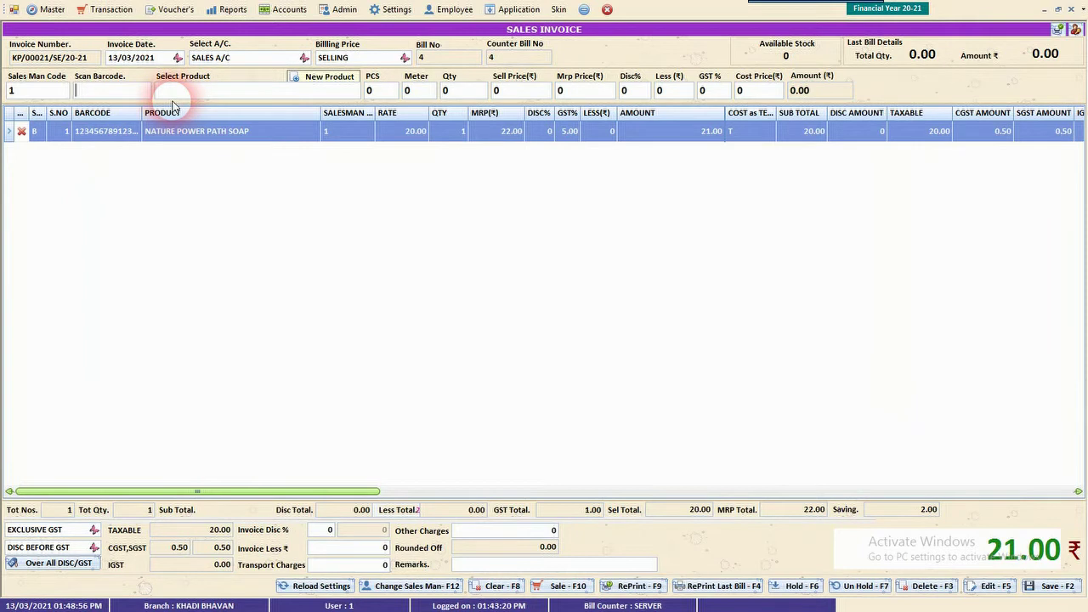
pyautogui.click(107, 133)
pyautogui.click(119, 94)
pyautogui.write('123456789123')
pyautogui.press('Return')
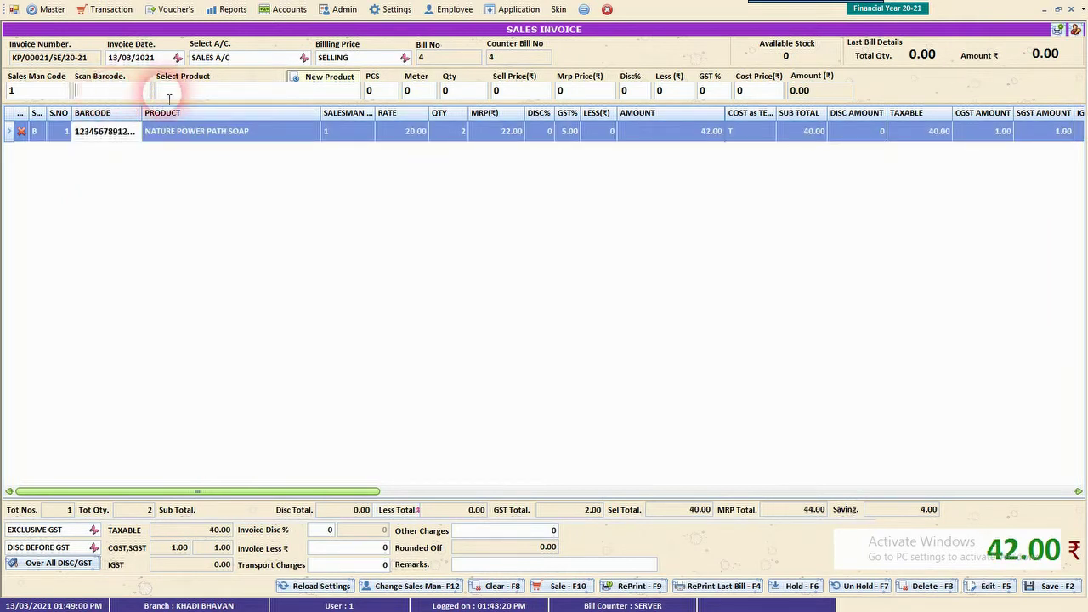
pyautogui.click(22, 134)
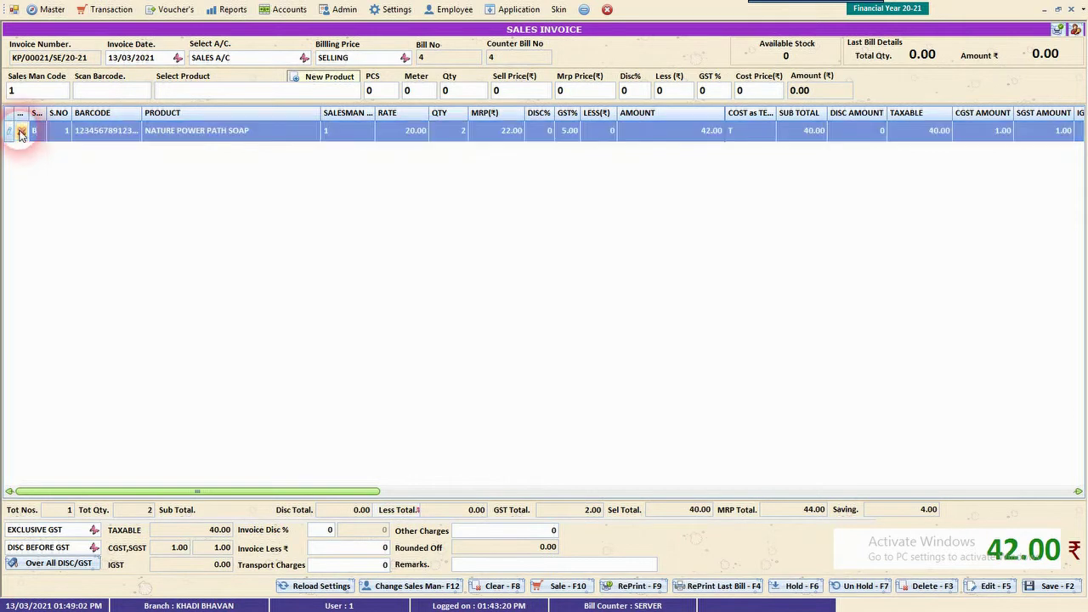
pyautogui.press('Return')
pyautogui.click(93, 96)
pyautogui.write('12345678912356')
pyautogui.press('Return')
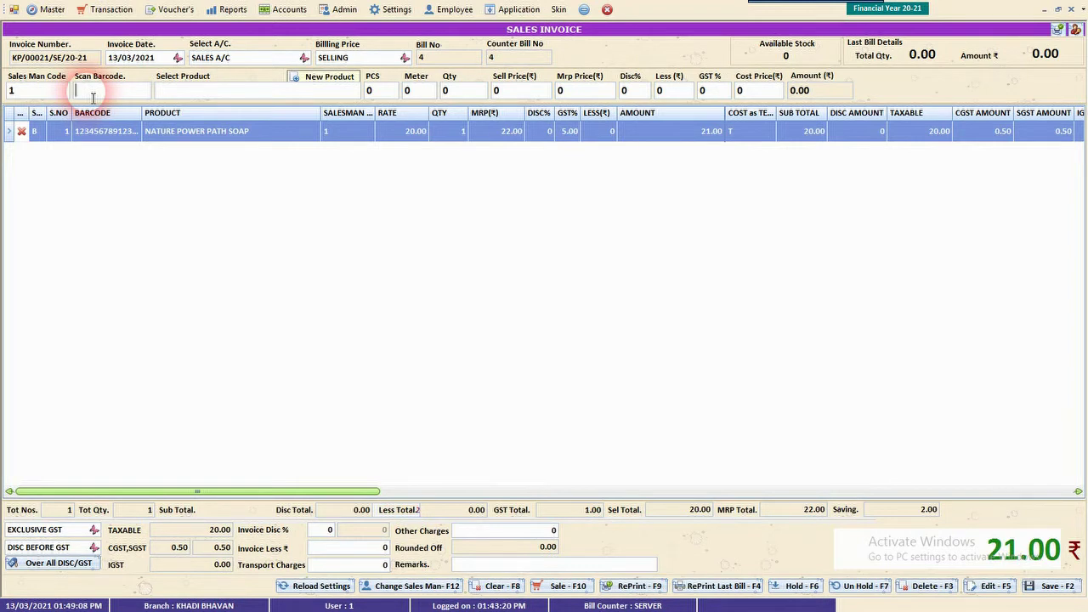
pyautogui.write('12345678912356')
pyautogui.press('Return')
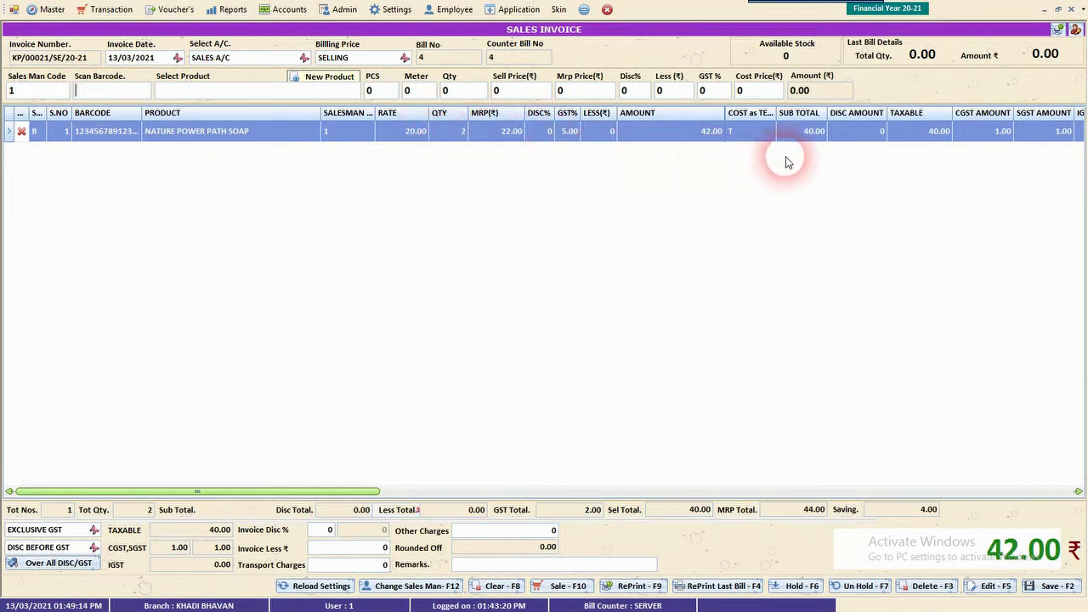
pyautogui.click(969, 557)
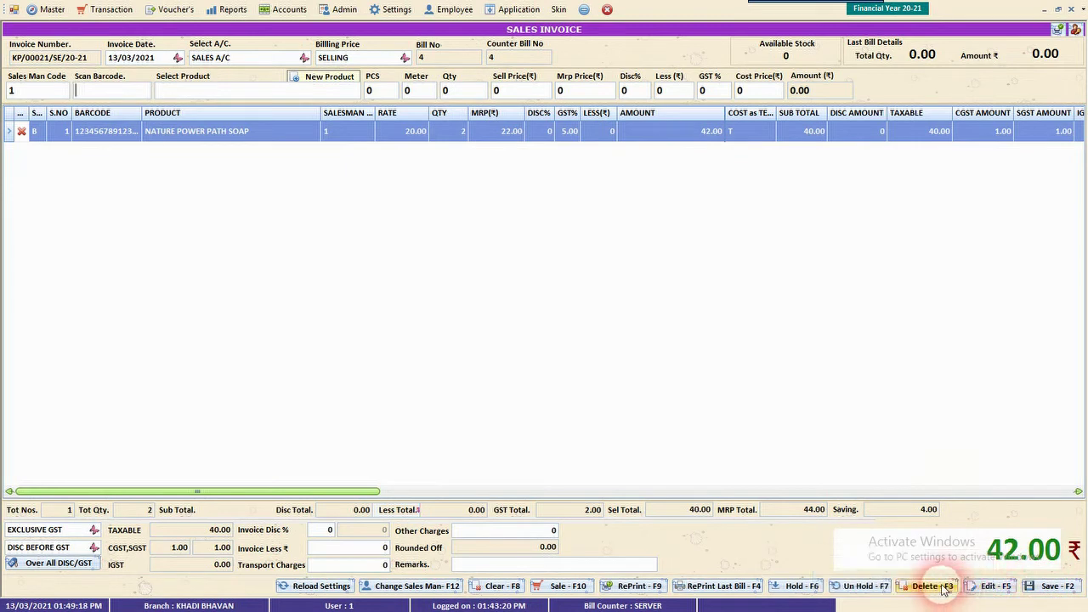
# - Open payment for the 42.00 invoice and attach the matching existing customer
pyautogui.click(995, 585)
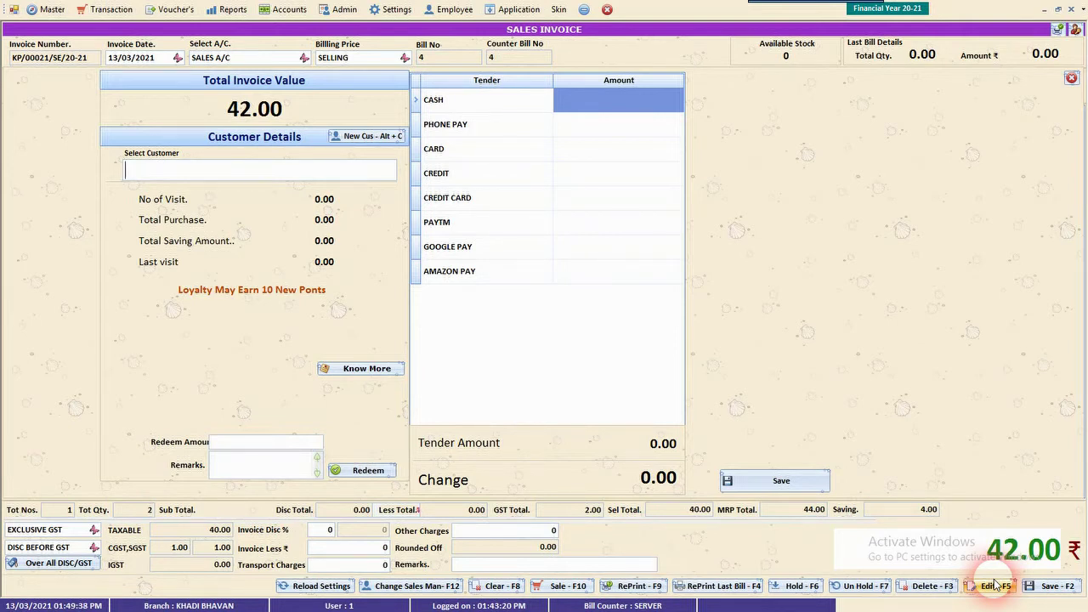
pyautogui.write('dha')
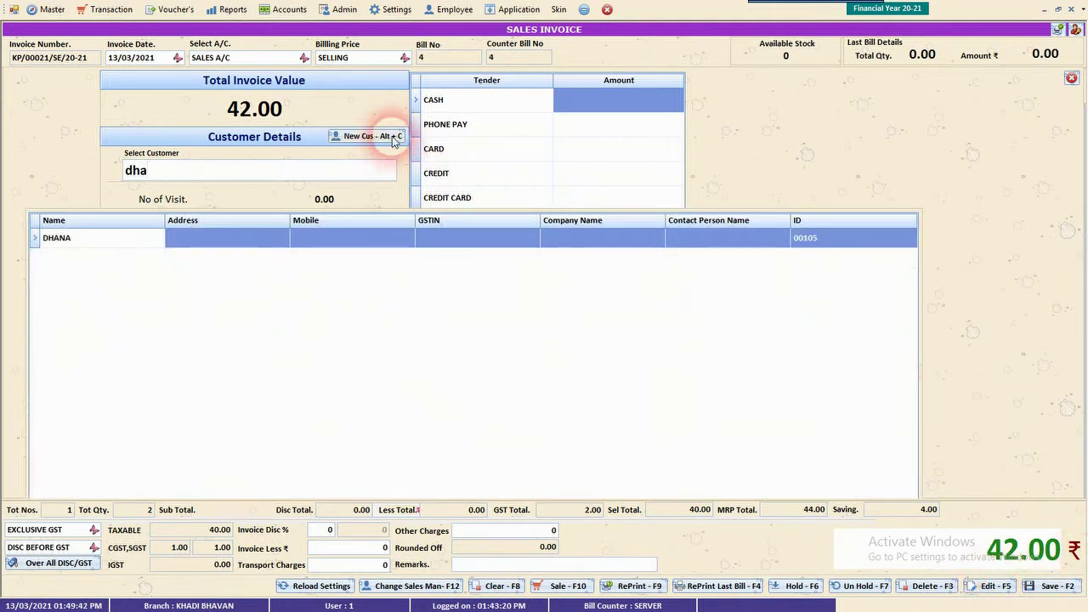
pyautogui.press('Down')
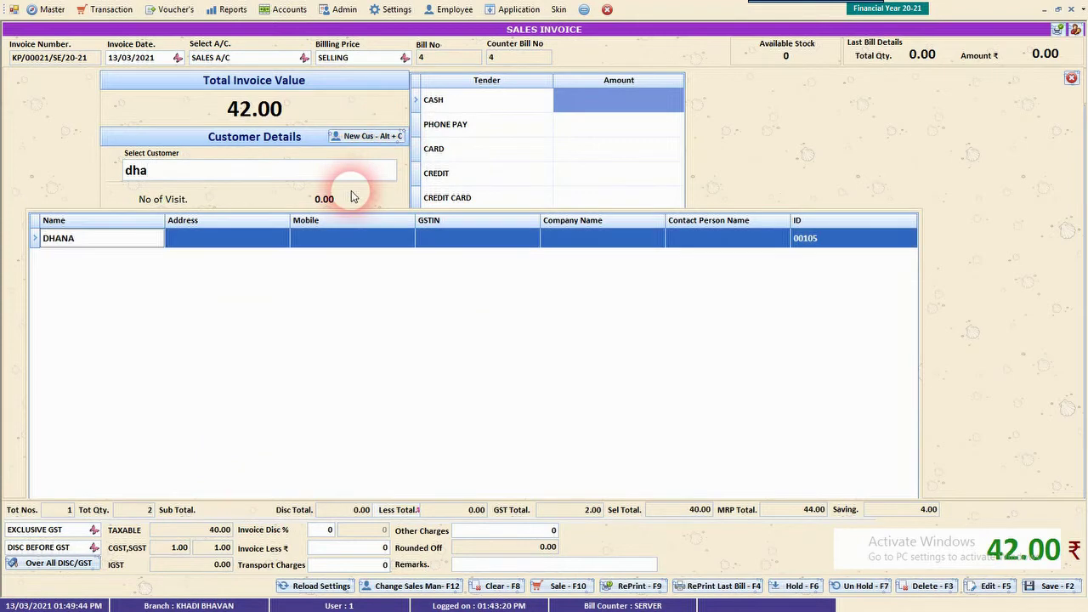
pyautogui.press('Return')
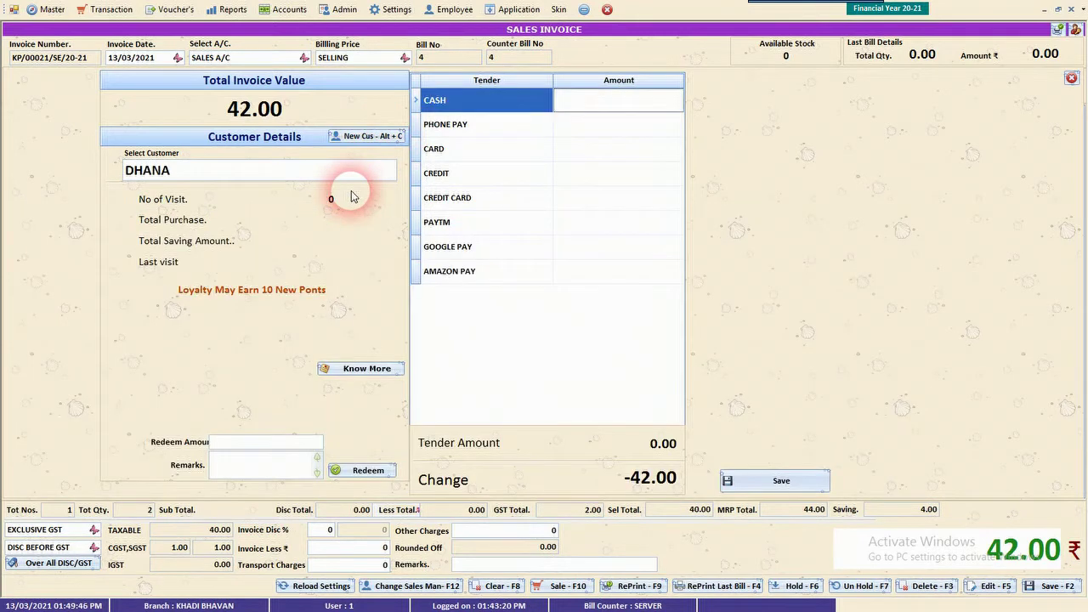
pyautogui.click(374, 136)
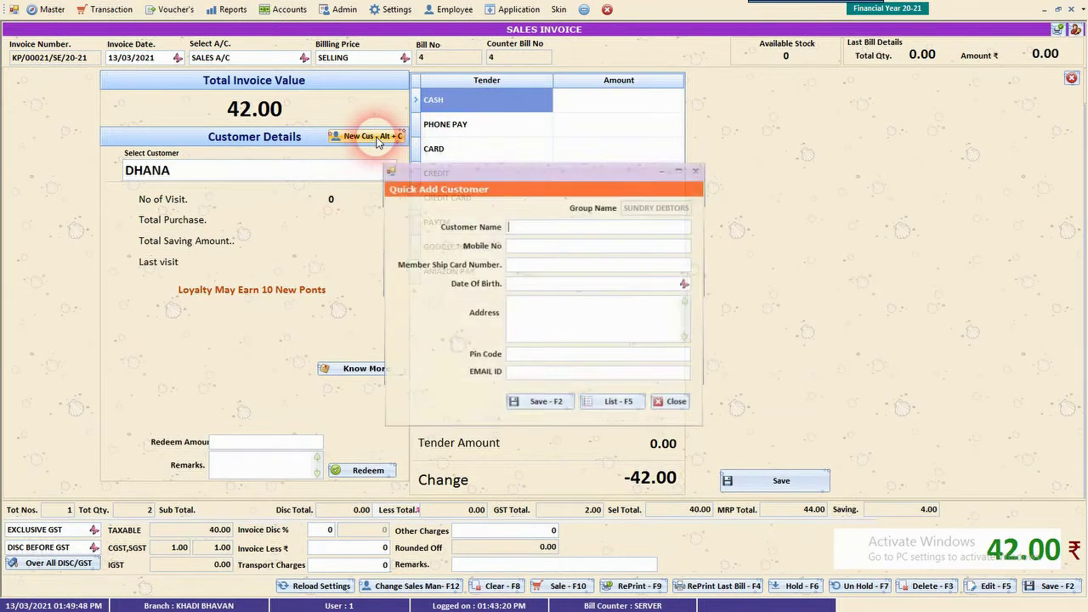
# - Step through the quick-add customer fields, then close the form without adding
pyautogui.click(528, 248)
pyautogui.press('Tab')
pyautogui.press('Tab')
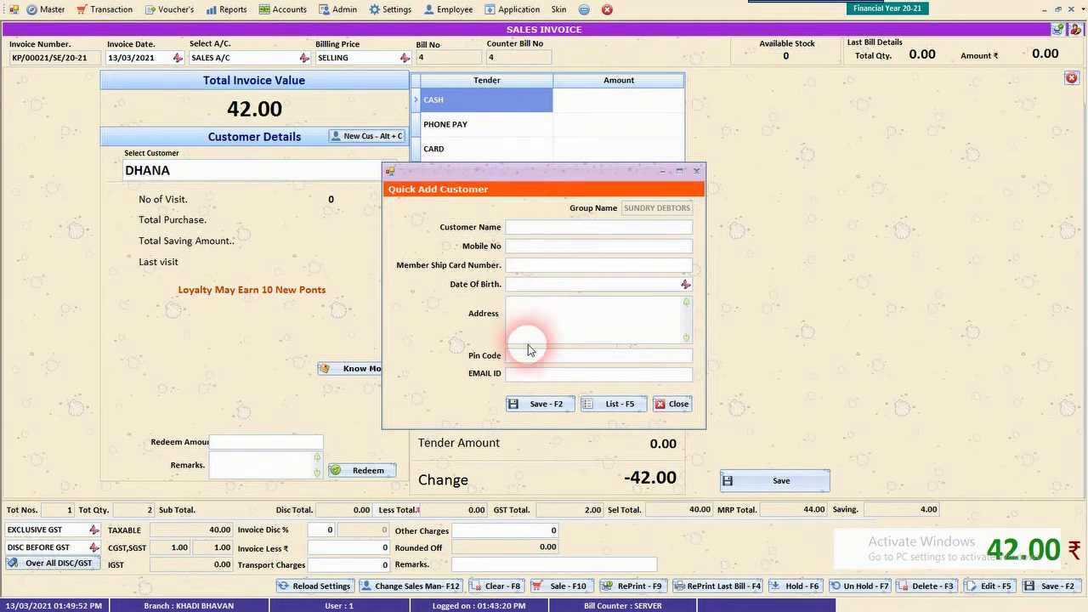
pyautogui.click(537, 357)
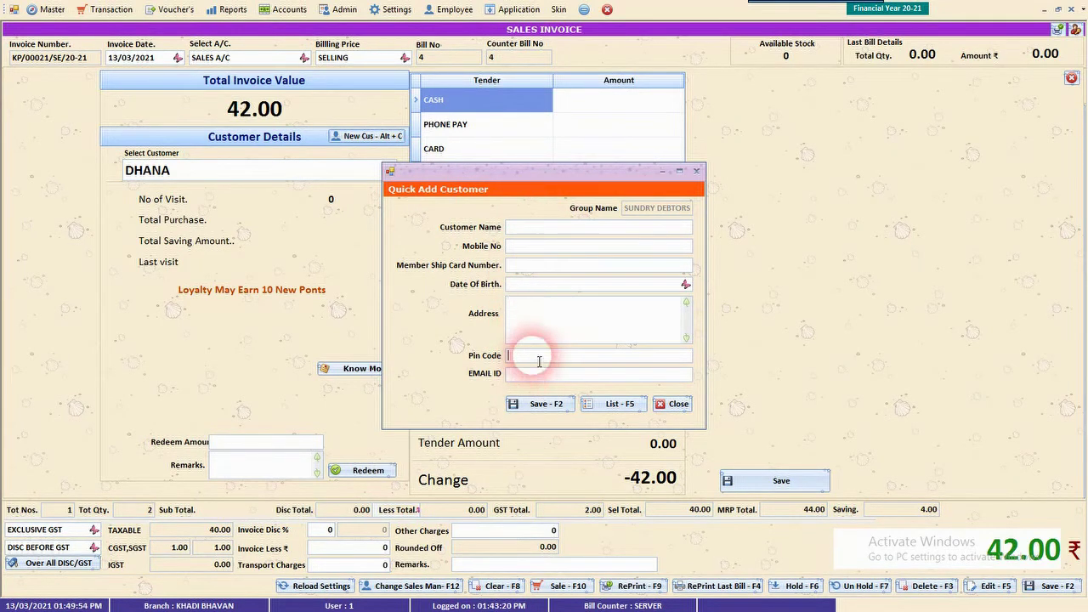
pyautogui.click(536, 379)
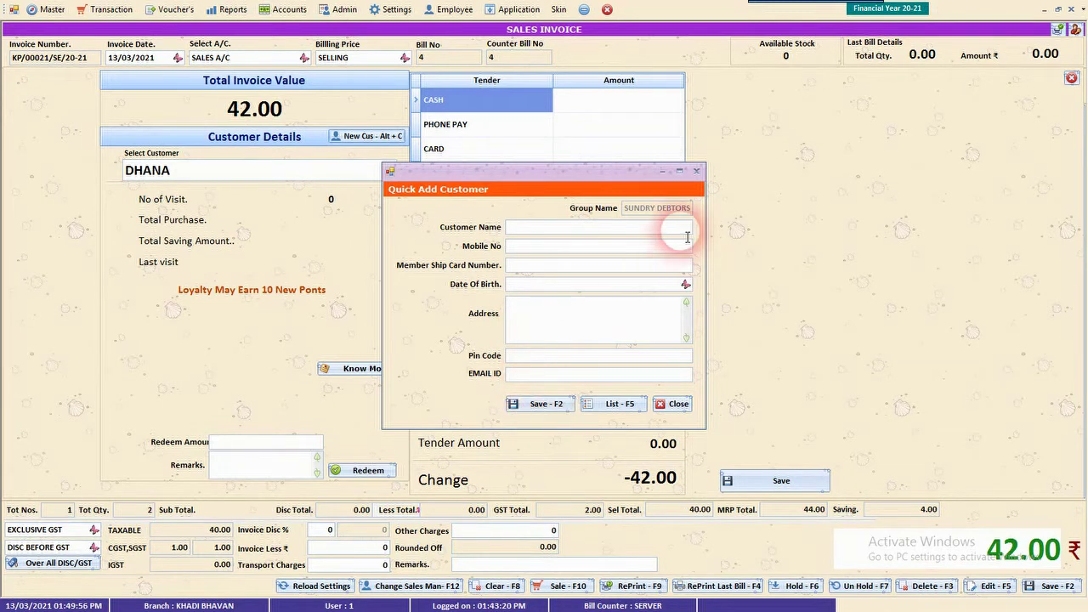
pyautogui.click(696, 171)
pyautogui.click(588, 104)
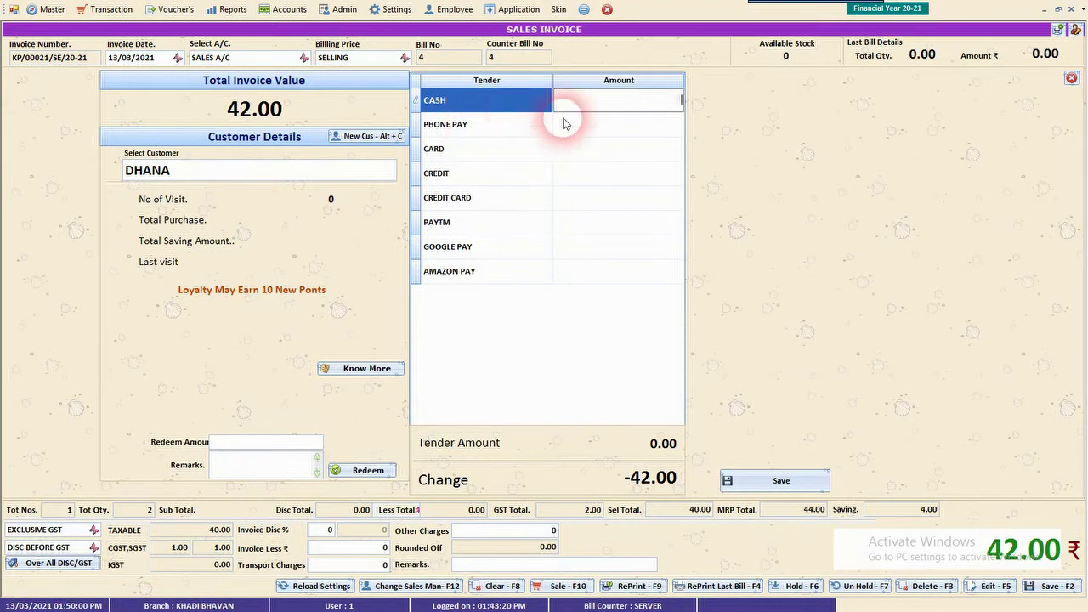
# - Record 20 in cash against the 42.00 bill, adjusting the card amount
pyautogui.click(480, 162)
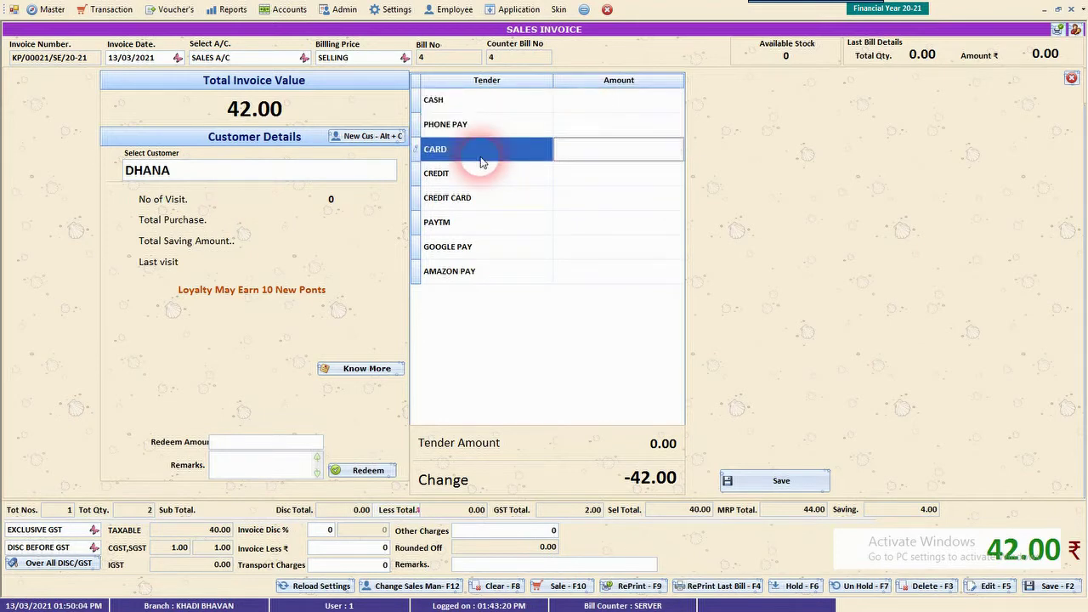
pyautogui.write('42')
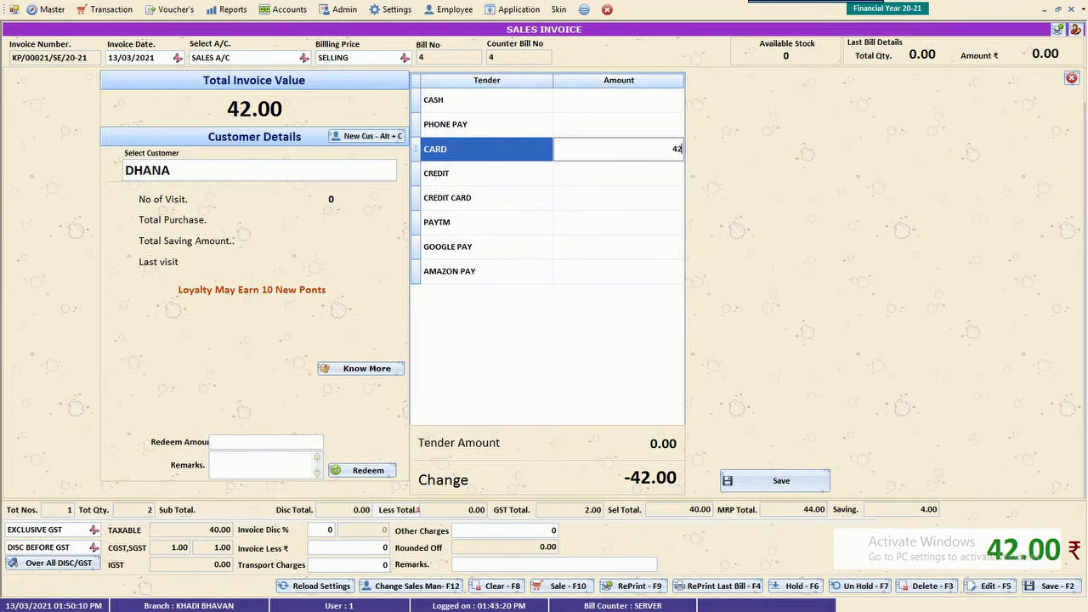
pyautogui.click(651, 150)
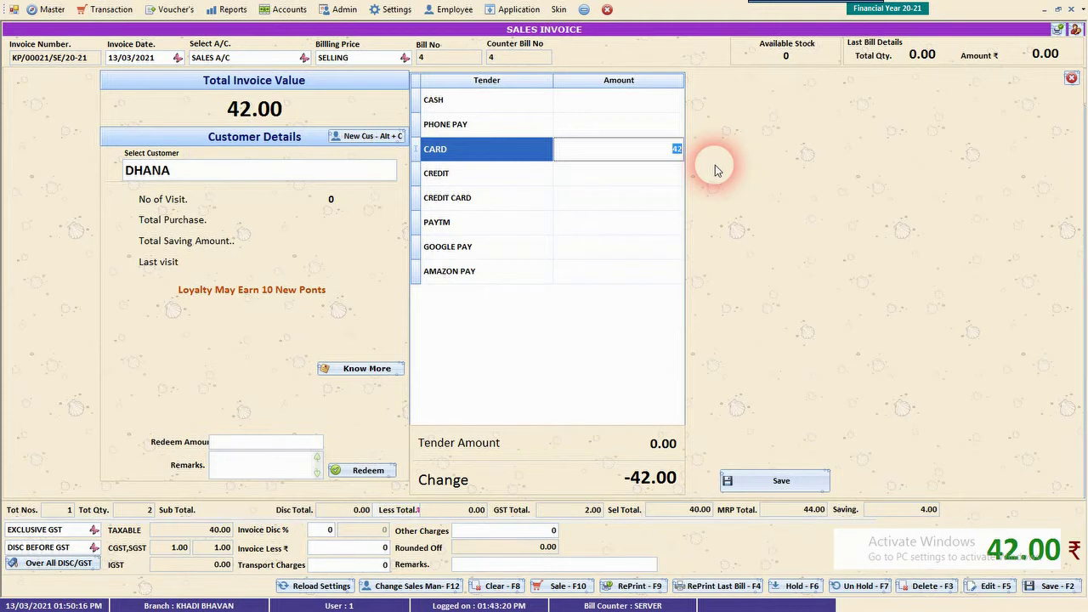
pyautogui.press('Up')
pyautogui.press('Up')
pyautogui.write('20')
pyautogui.press('Down')
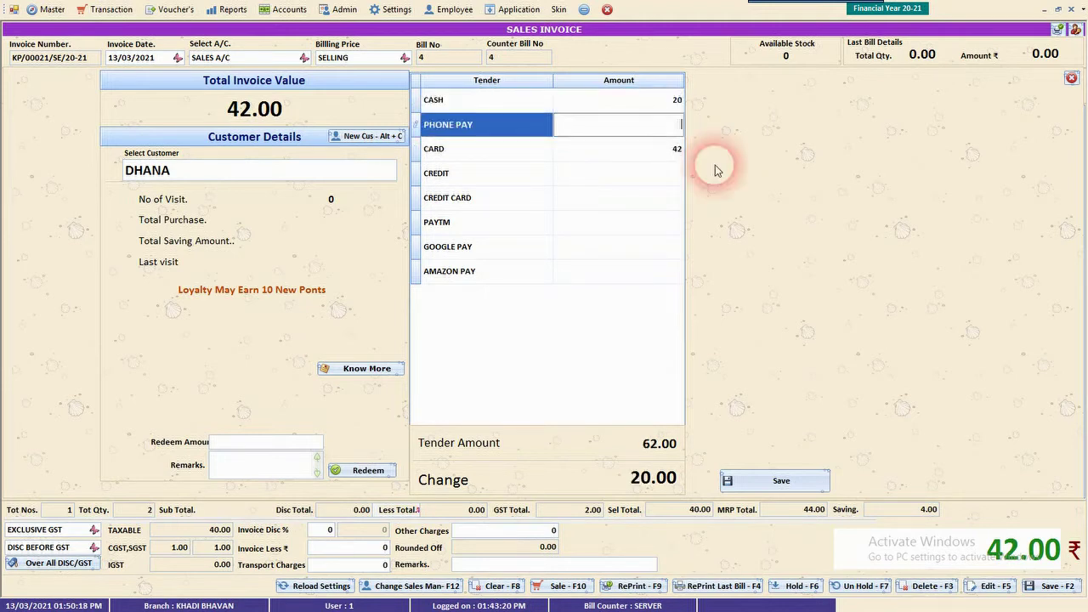
pyautogui.press('Down')
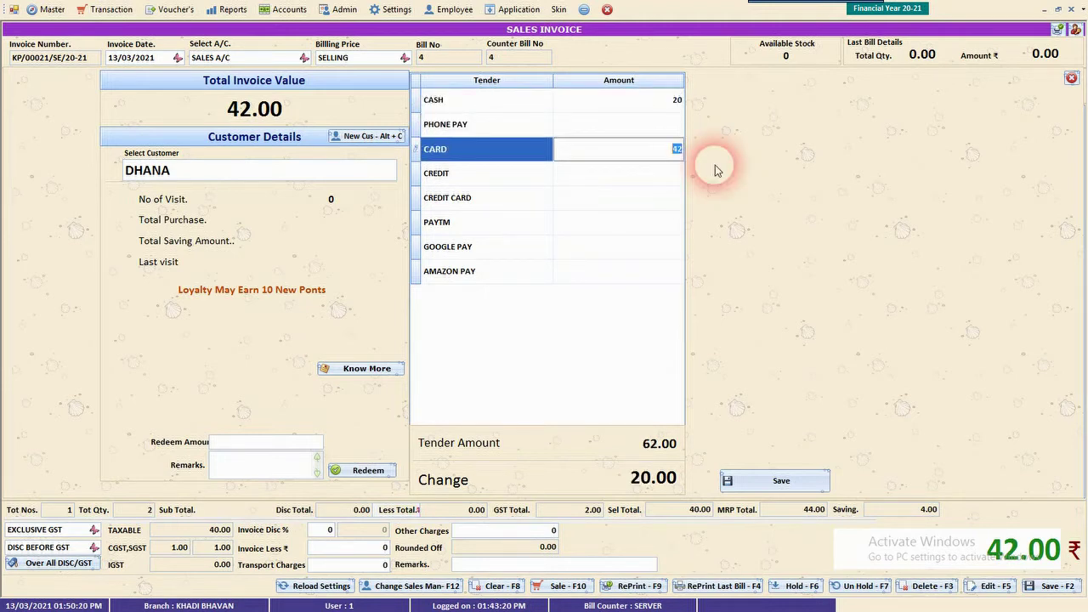
pyautogui.write('2')
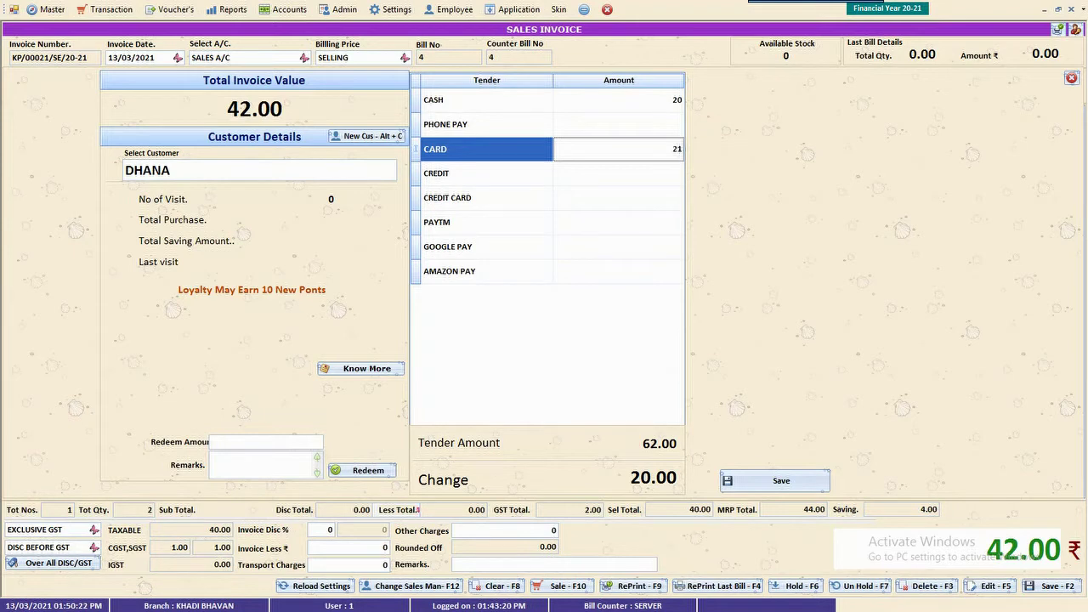
pyautogui.press('Down')
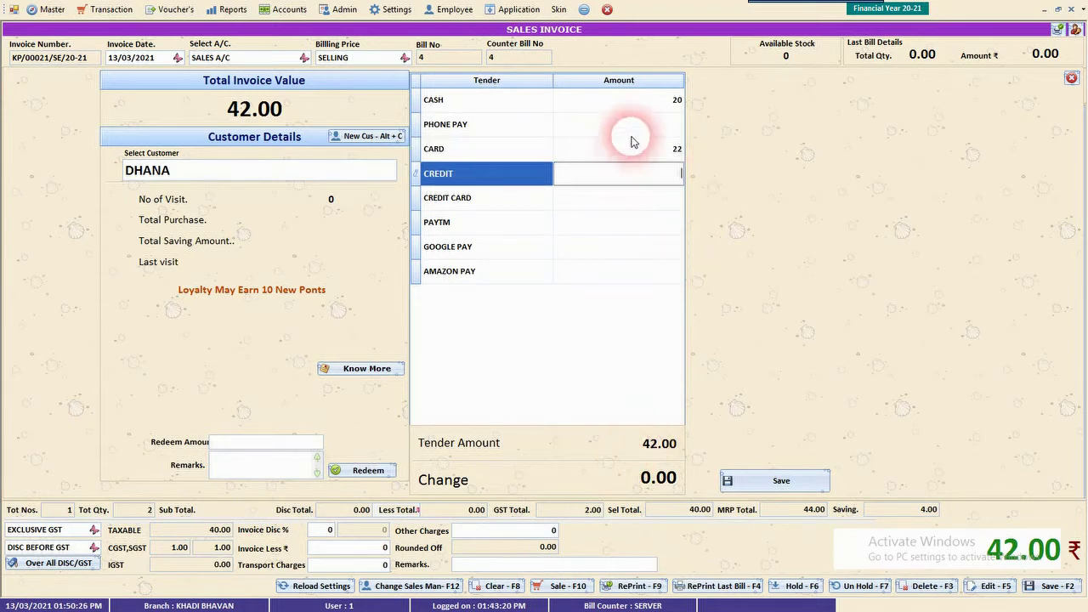
# - Clear the card amount, put 22 on Google Pay and save the bill
pyautogui.click(673, 104)
pyautogui.click(659, 153)
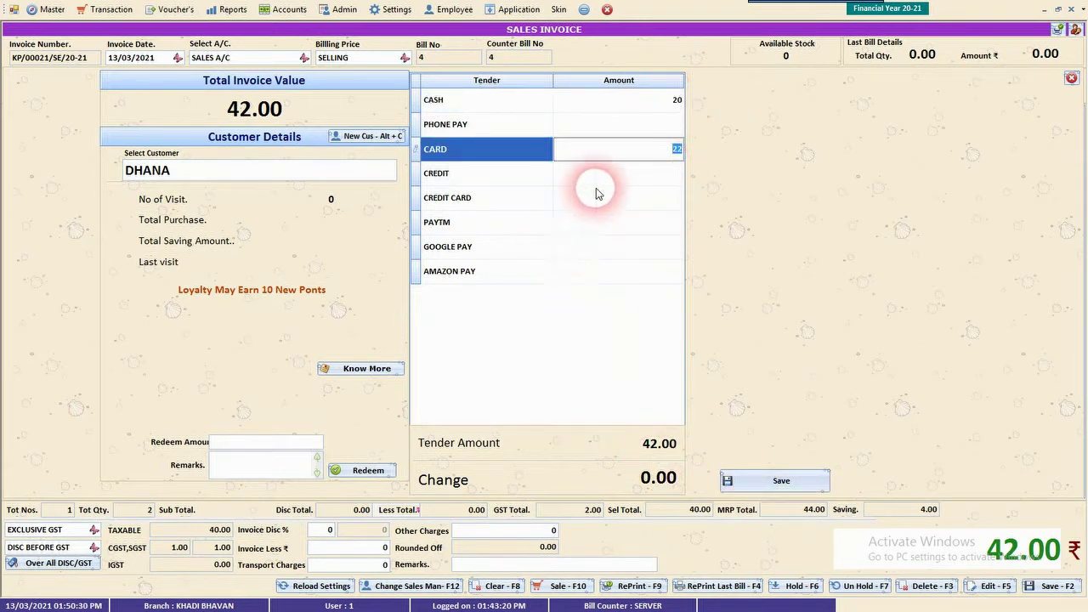
pyautogui.press('BackSpace')
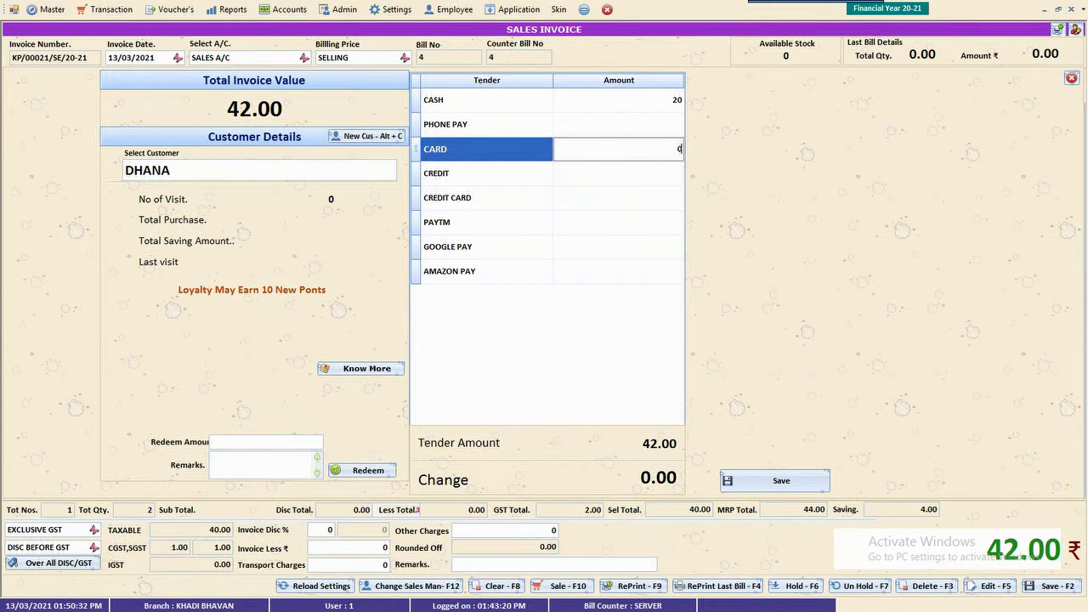
pyautogui.press('Return')
pyautogui.press('Return')
pyautogui.write('22')
pyautogui.press('Return')
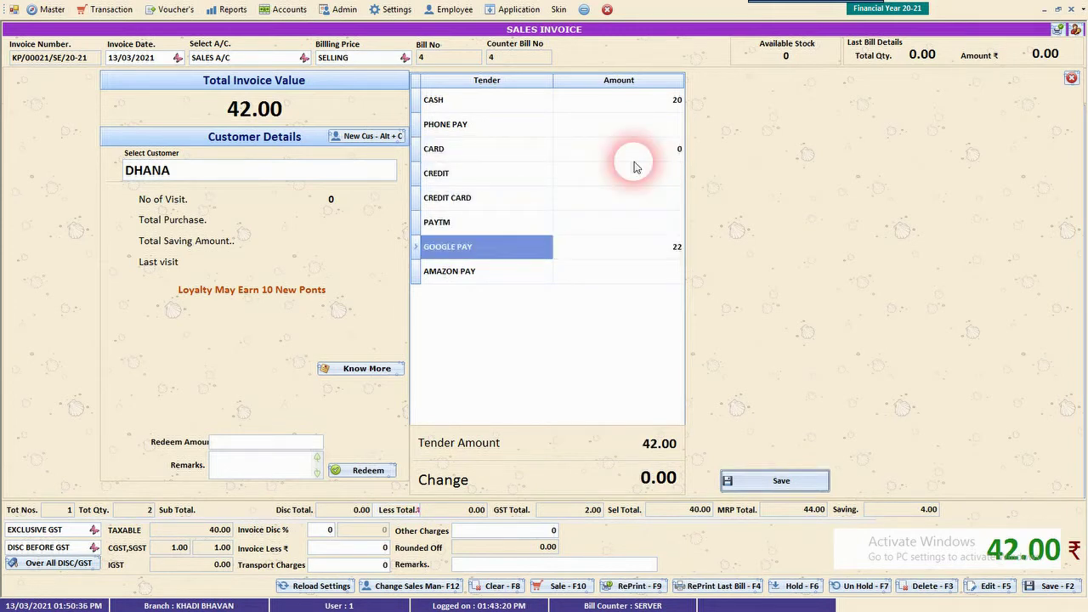
pyautogui.press('Return')
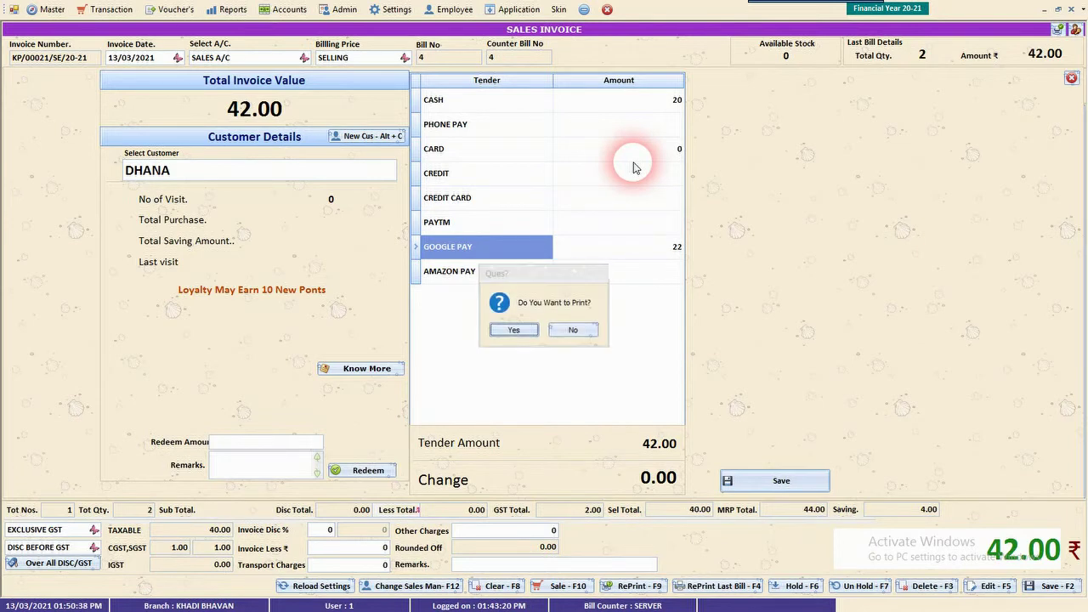
# - Print the bill to OneNote, dismiss the activation notice, check the 42.00 receipt, and close OneNote
pyautogui.press('Return')
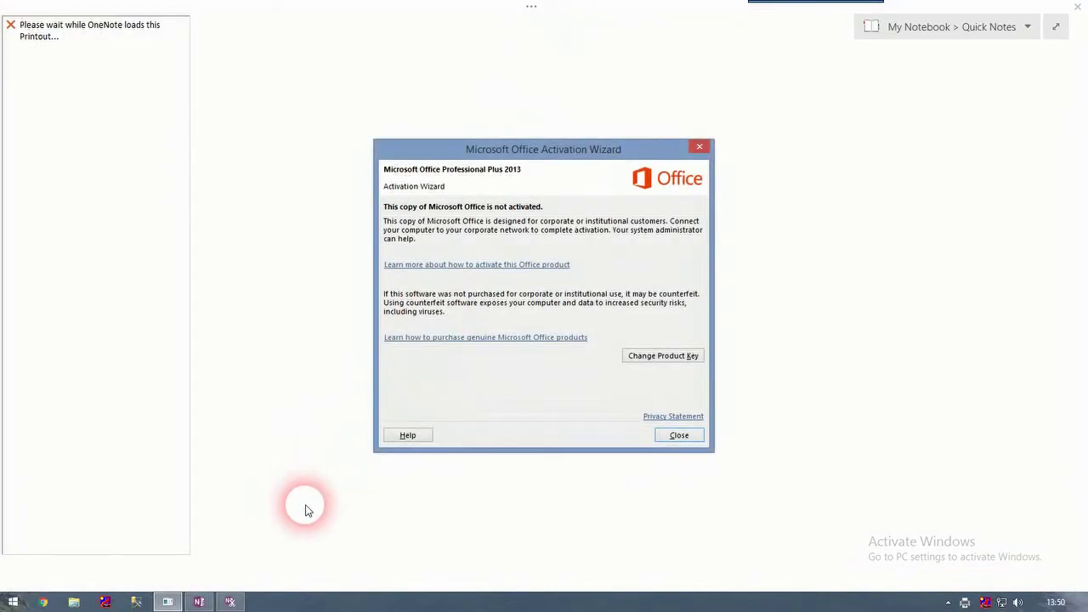
pyautogui.click(678, 437)
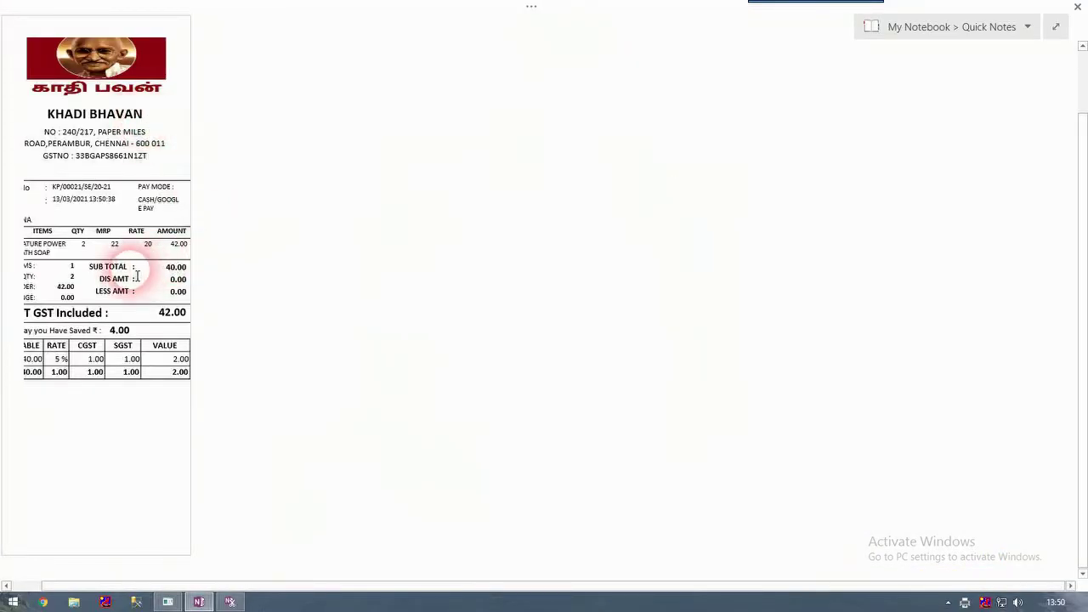
pyautogui.scroll(3, 136, 276)
pyautogui.moveTo(476, 588); pyautogui.dragTo(327, 585)
pyautogui.scroll(4, 323, 360)
pyautogui.scroll(-2, 327, 376)
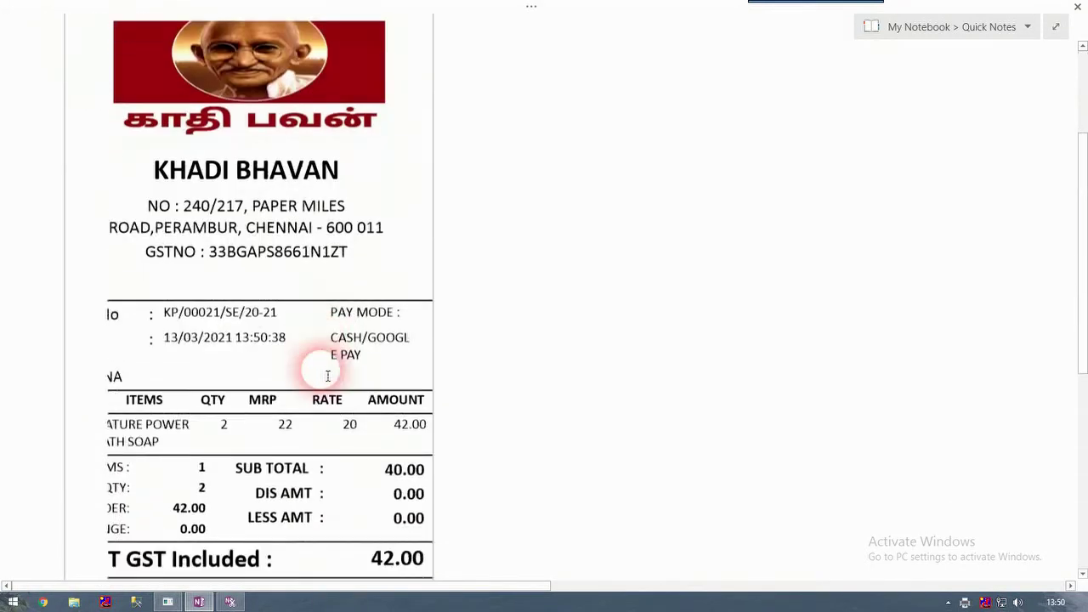
pyautogui.scroll(-1, 327, 375)
pyautogui.scroll(6, 320, 378)
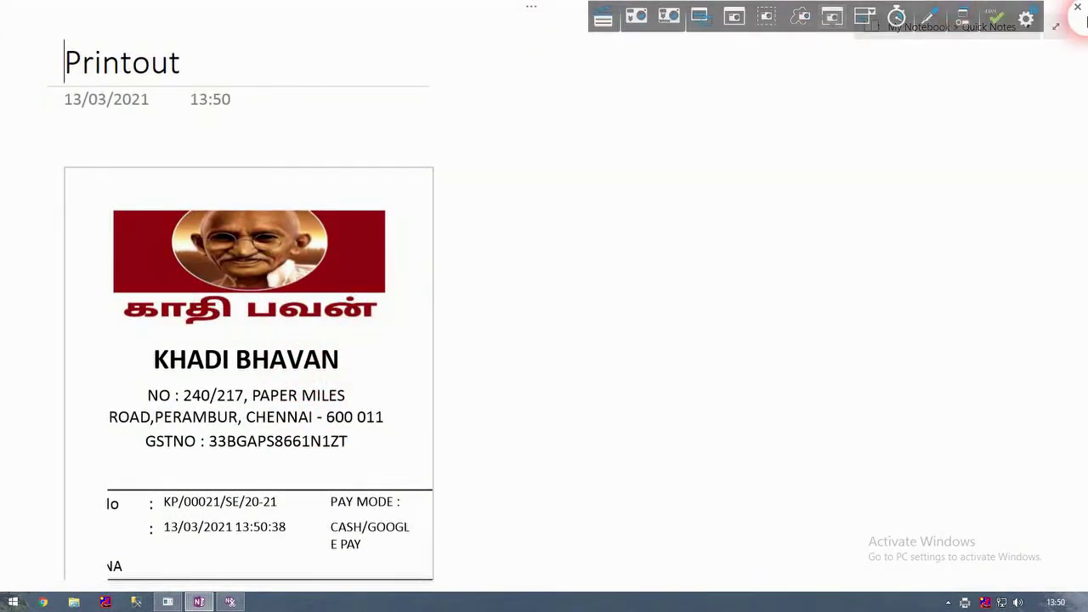
pyautogui.click(1077, 6)
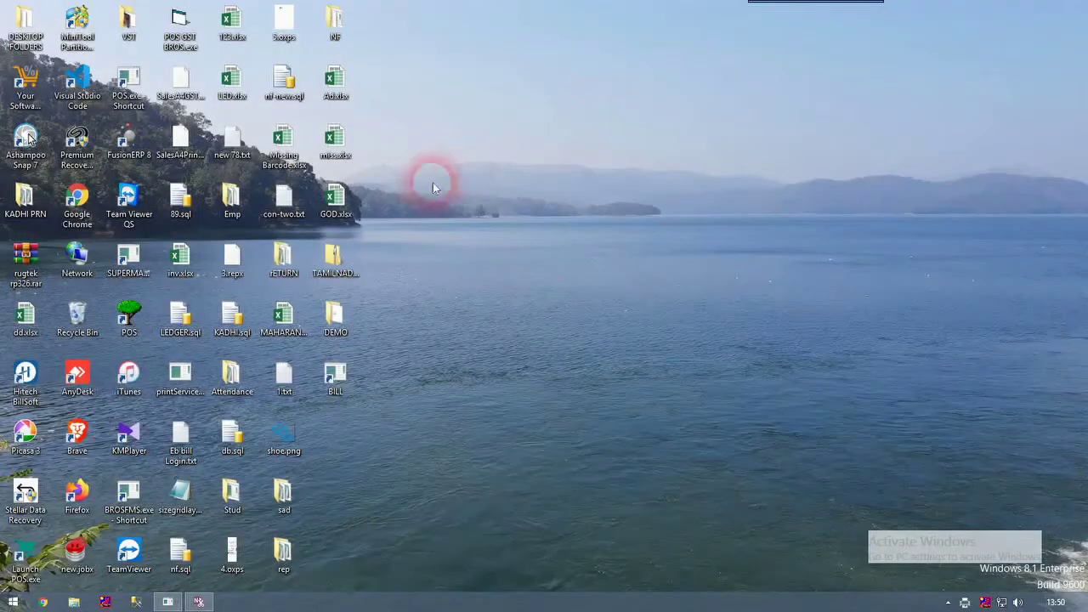
# - Return to the billing software and start a new Purchase Invoice, KP/00014/PE/20-21
pyautogui.click(170, 602)
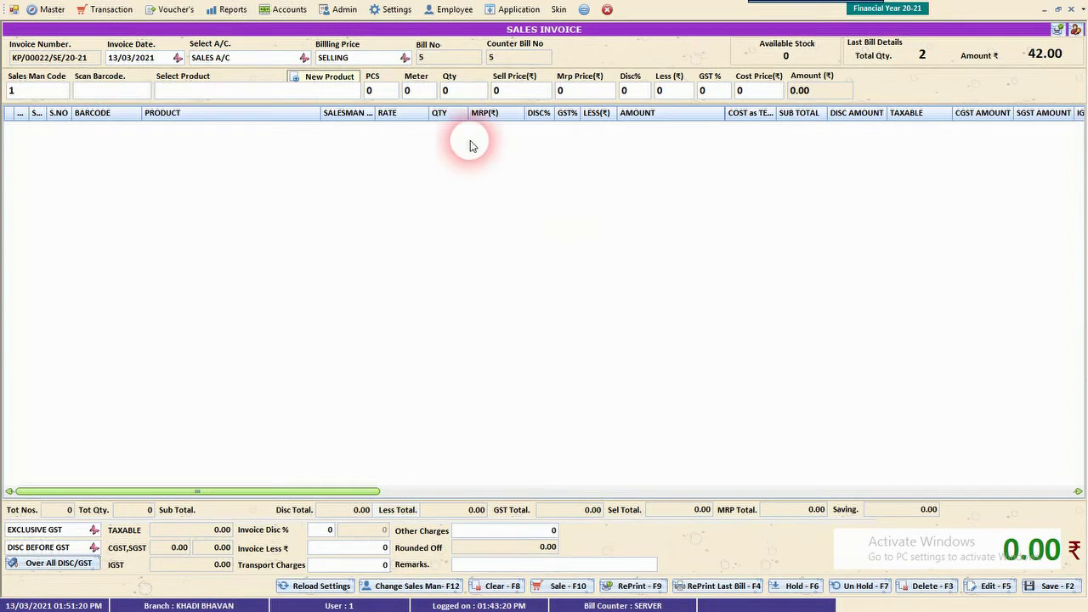
pyautogui.click(115, 12)
pyautogui.click(110, 27)
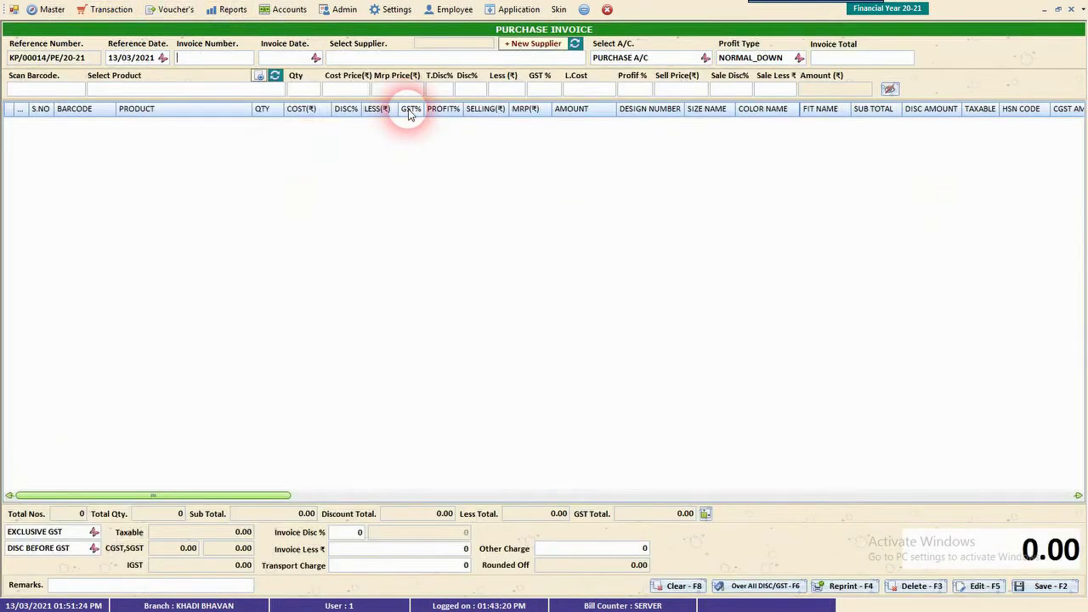
# - Enter invoice number 10001, invoice date 12/03/2021 and supplier ABC TRADERS
pyautogui.write('10001')
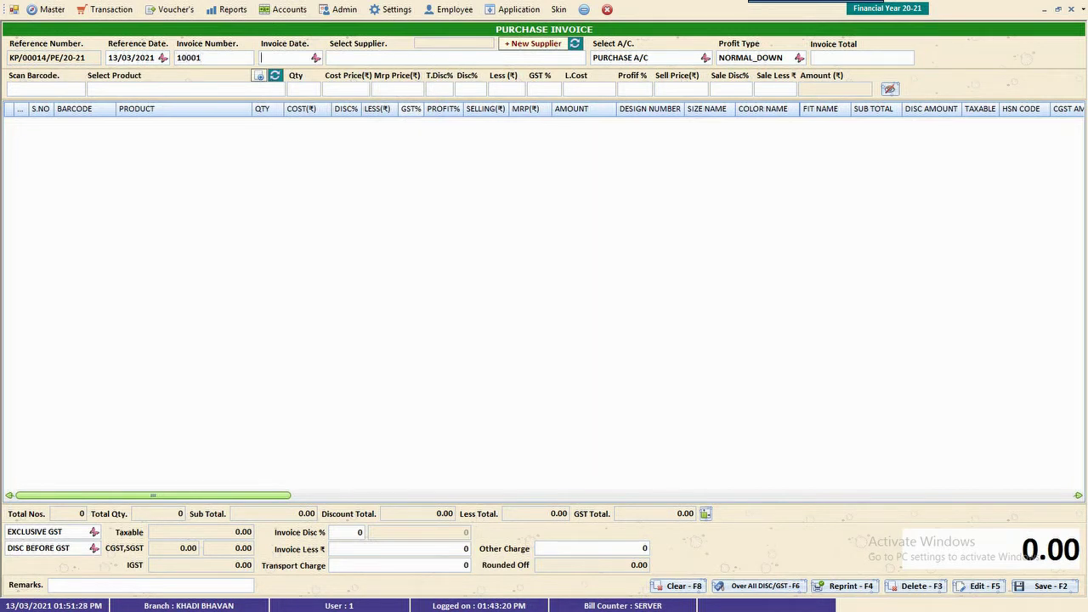
pyautogui.write('12/03/2021')
pyautogui.press('Return')
pyautogui.write('o')
pyautogui.press('BackSpace')
pyautogui.write('ab')
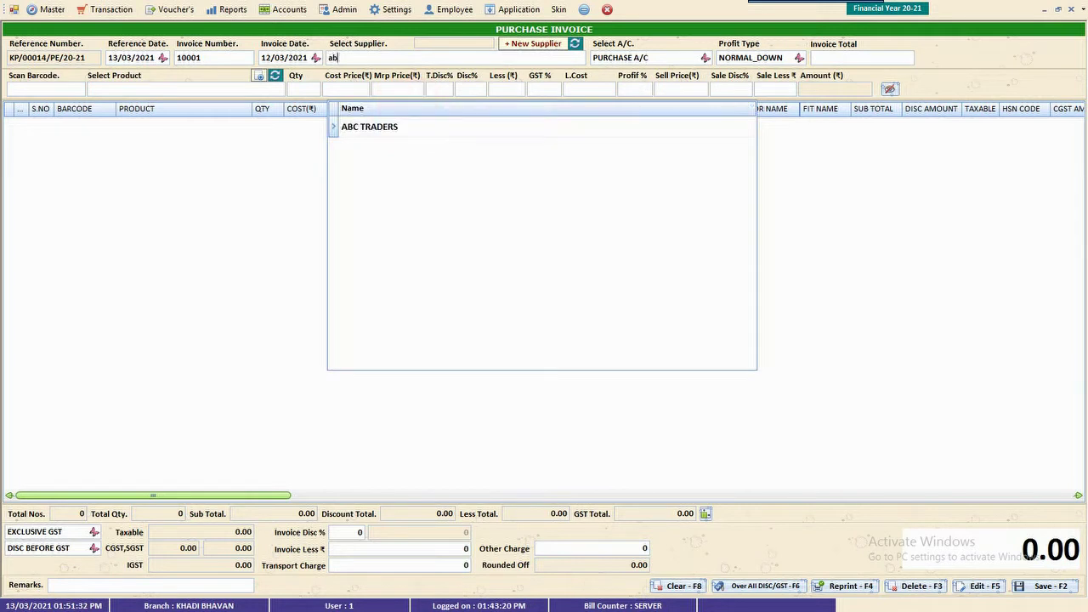
pyautogui.press('Down')
pyautogui.press('Return')
# - Add NATURE POWER PATH SOAP to the invoice with quantity 20
pyautogui.press('Return')
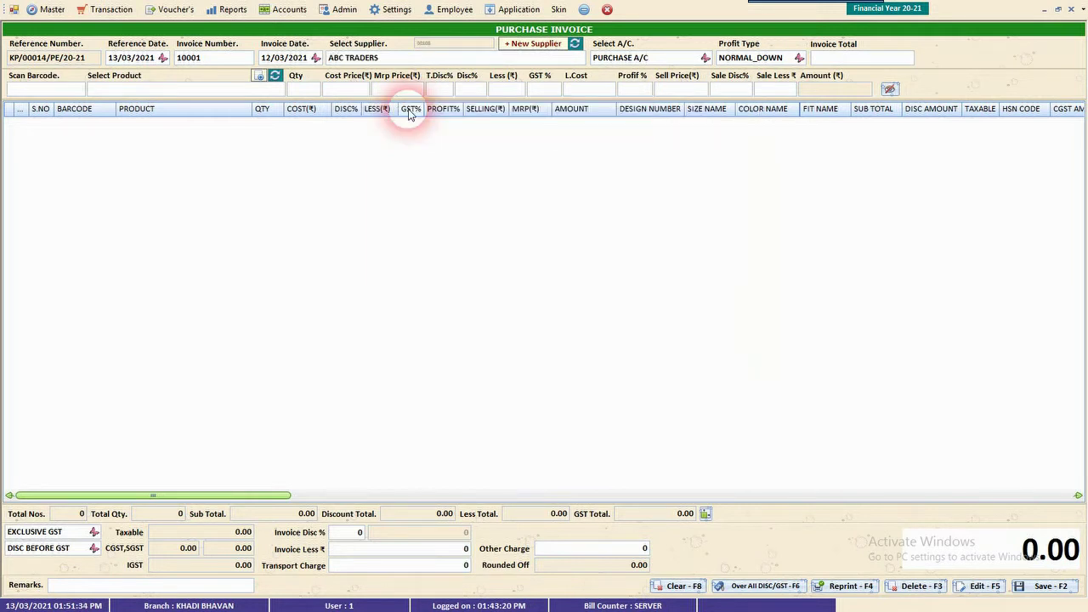
pyautogui.write('natu')
pyautogui.press('Down')
pyautogui.press('Return')
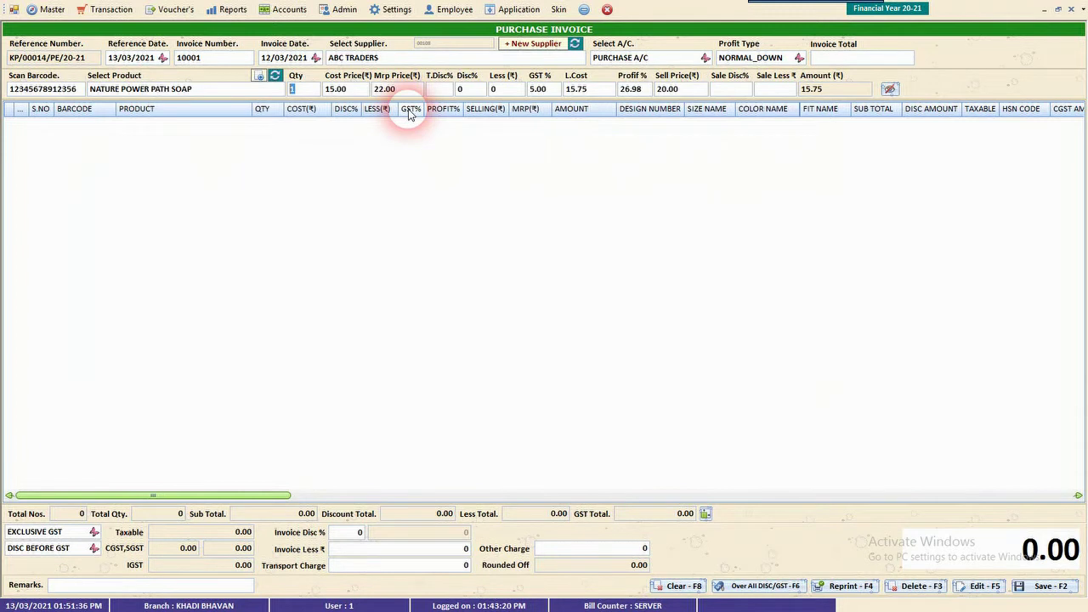
pyautogui.press('Return')
pyautogui.hotkey('shift', 'Tab')
pyautogui.write('20')
pyautogui.press('Return')
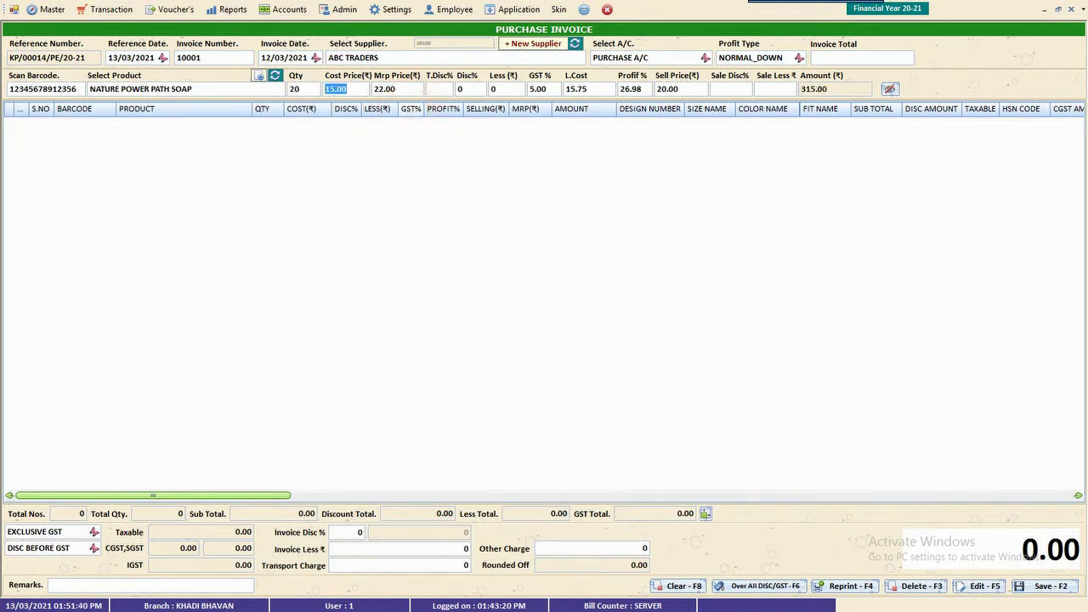
pyautogui.press('Return')
pyautogui.press('Return')
pyautogui.press('Return')
pyautogui.press('Return')
pyautogui.press('Return')
pyautogui.press('Return')
pyautogui.press('Return')
# - Complete the soap line at cost 15.00, totalling 315.00, and proceed to payment
pyautogui.write('00')
pyautogui.click(719, 89)
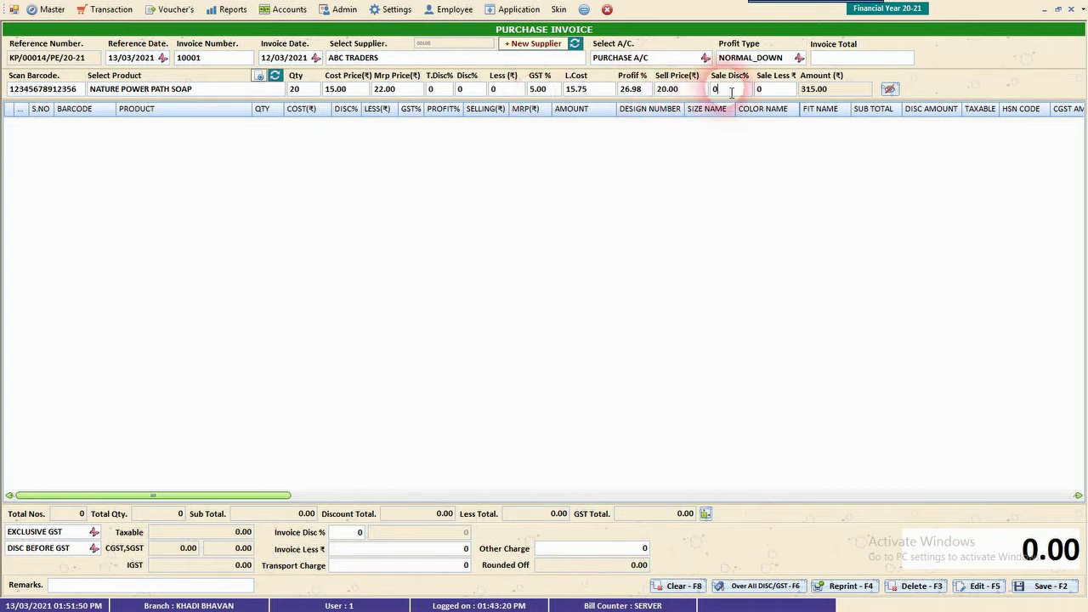
pyautogui.press('Tab')
pyautogui.press('Tab')
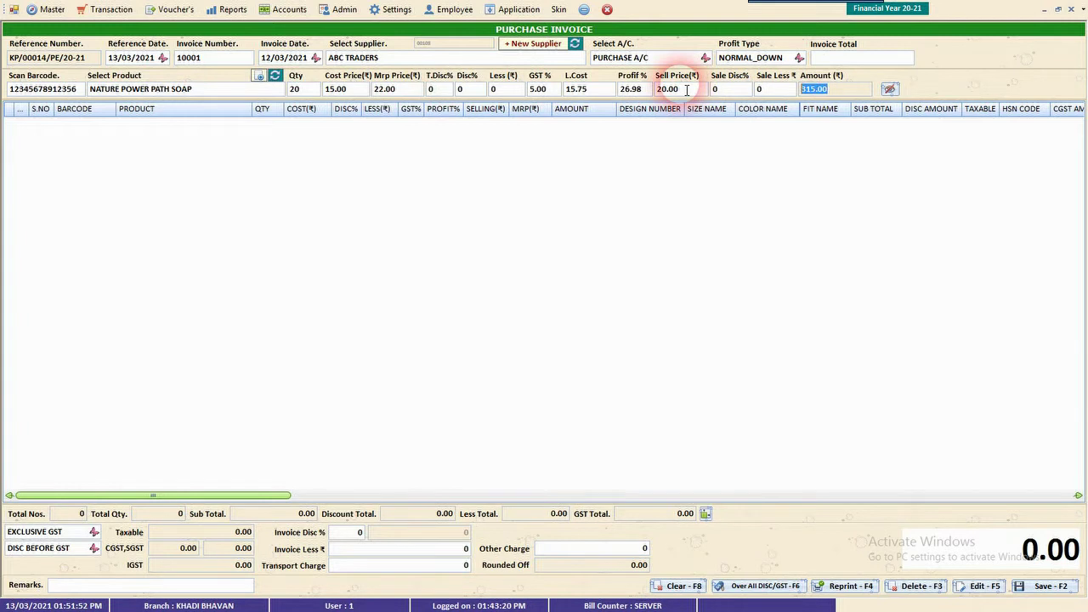
pyautogui.press('Return')
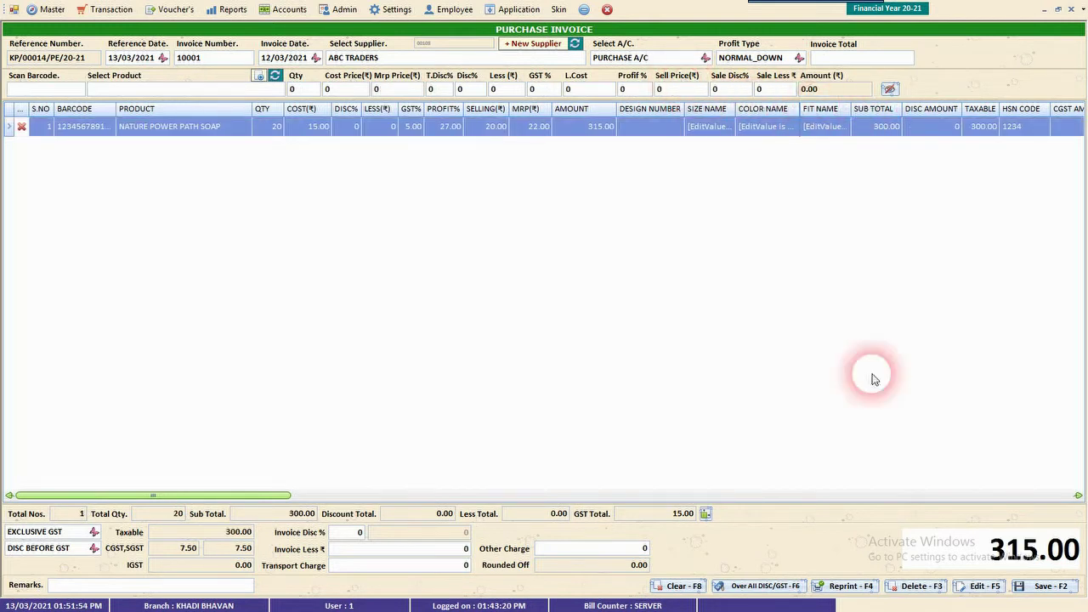
pyautogui.click(1039, 585)
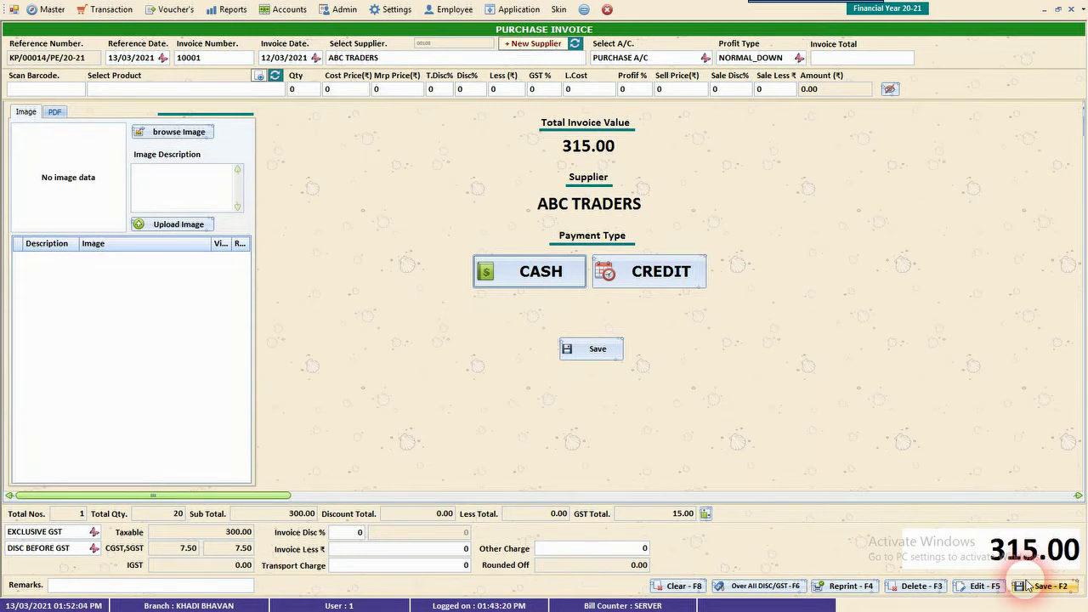
# - Set the payment to CREDIT for 30 days, due 12/04/2021
pyautogui.press('Tab')
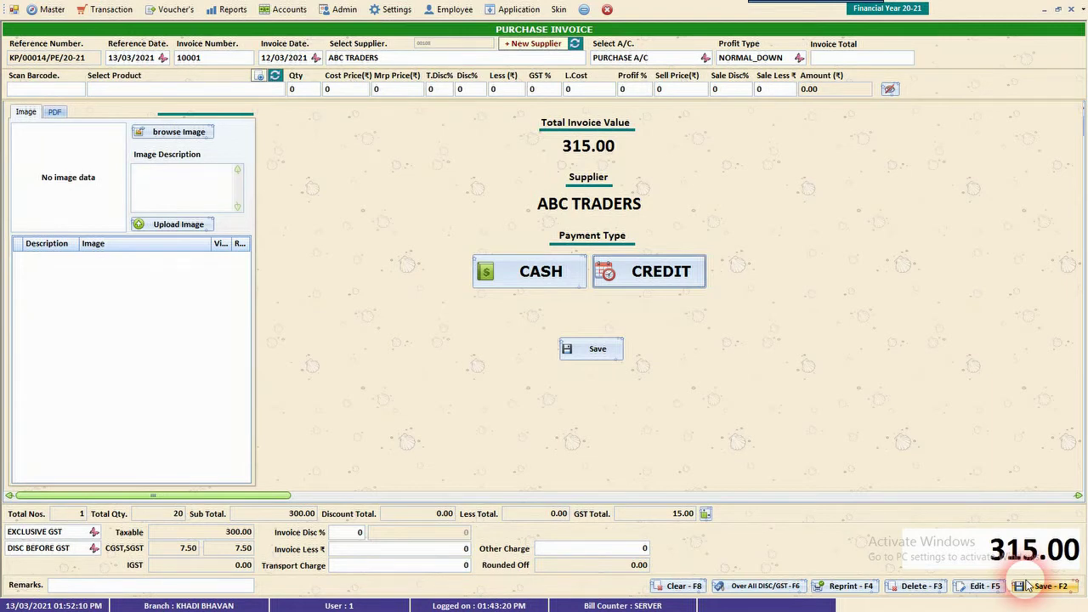
pyautogui.press('Return')
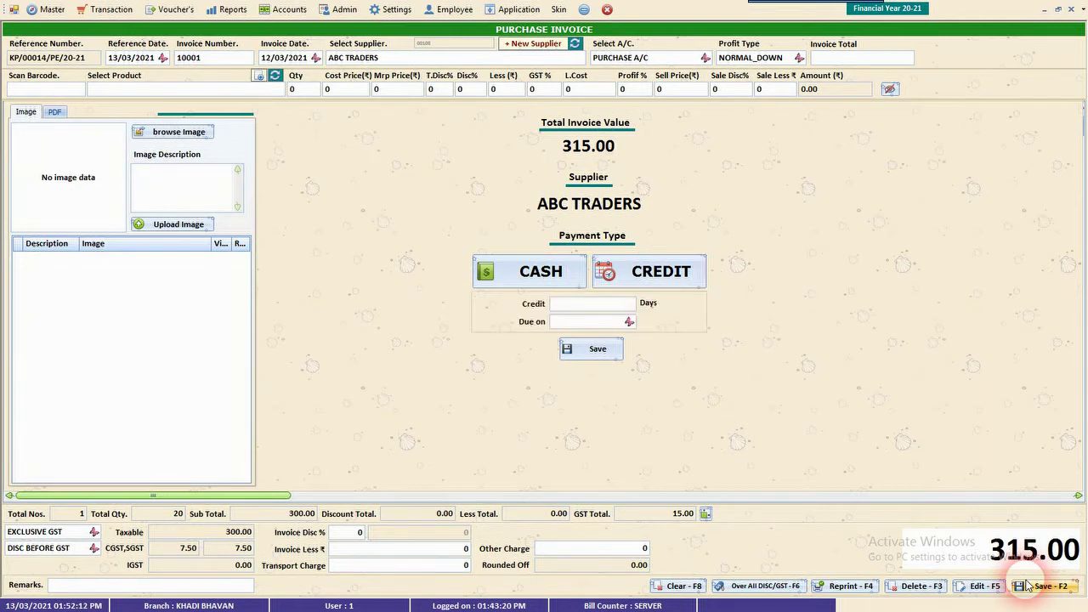
pyautogui.write('30')
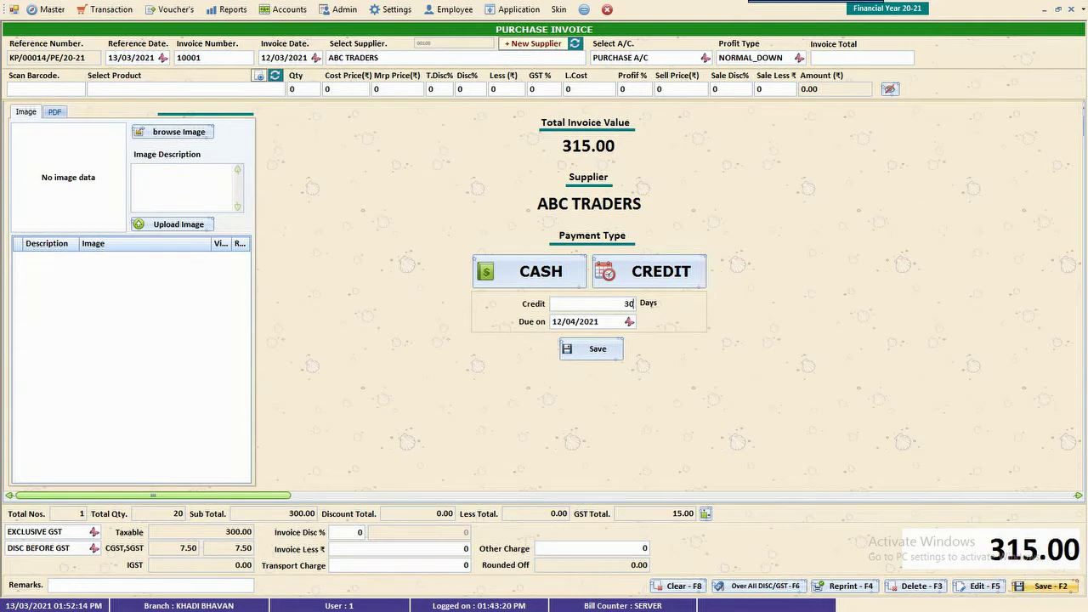
pyautogui.press('Return')
pyautogui.press('Return')
pyautogui.click(600, 351)
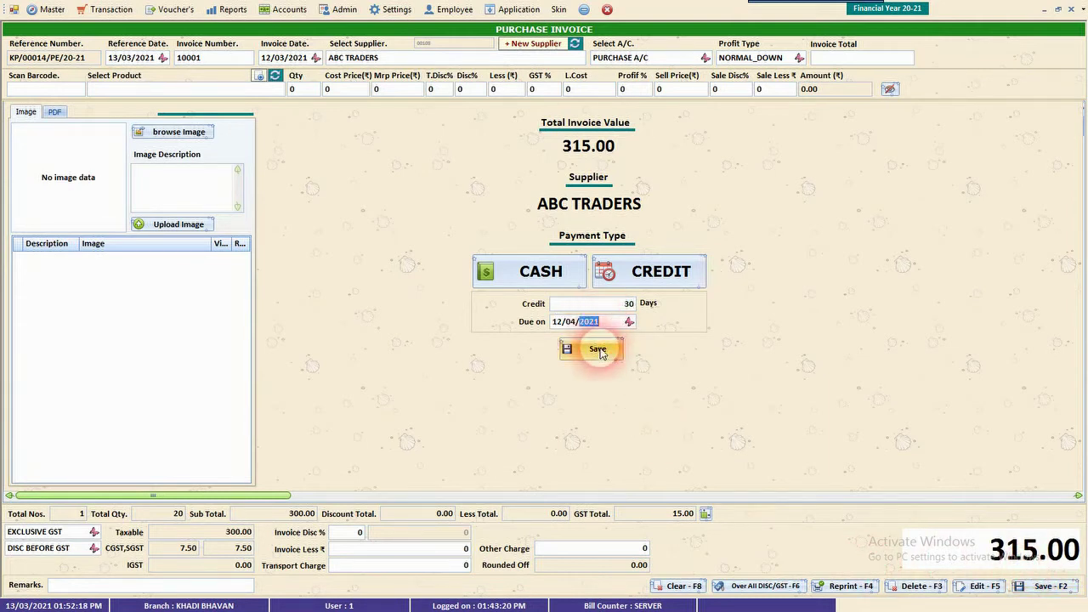
pyautogui.click(599, 349)
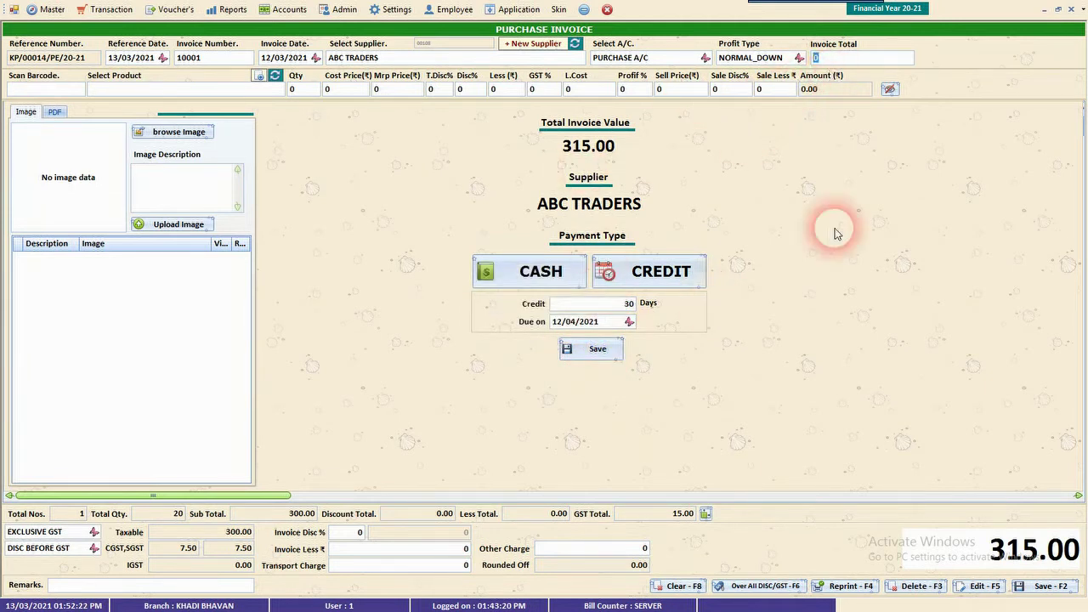
# - Enter invoice total 315, save the purchase, and close the purchase screen
pyautogui.write('315')
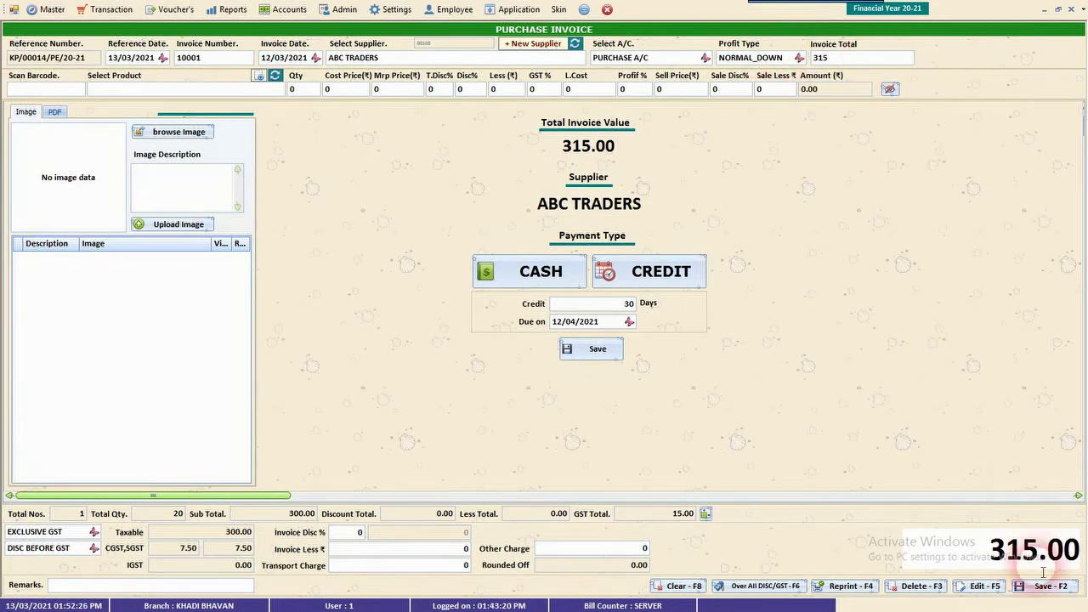
pyautogui.click(607, 352)
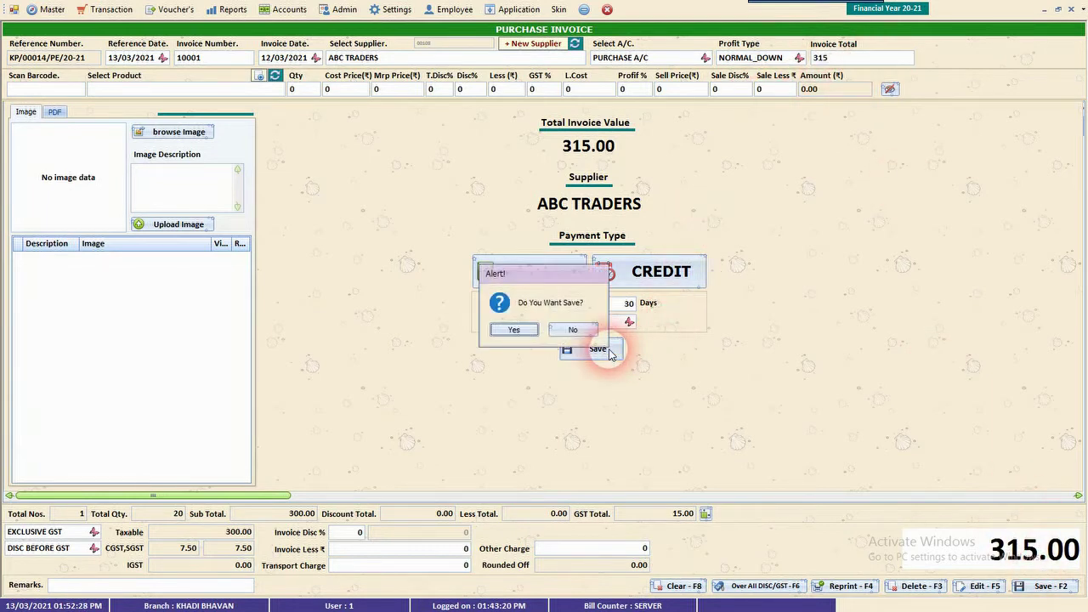
pyautogui.press('Return')
pyautogui.press('Return')
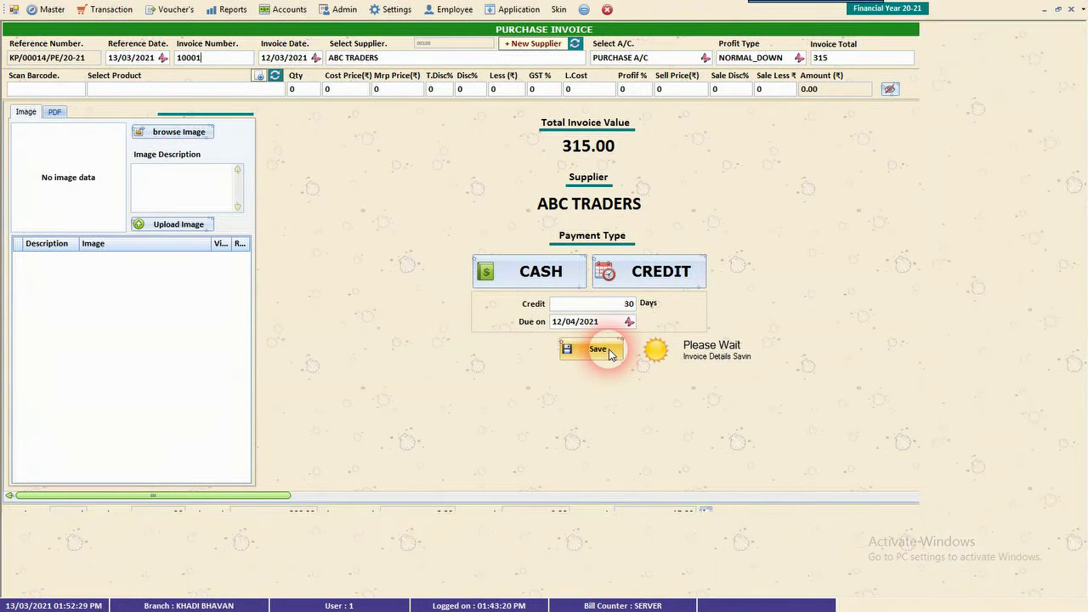
pyautogui.press('Escape')
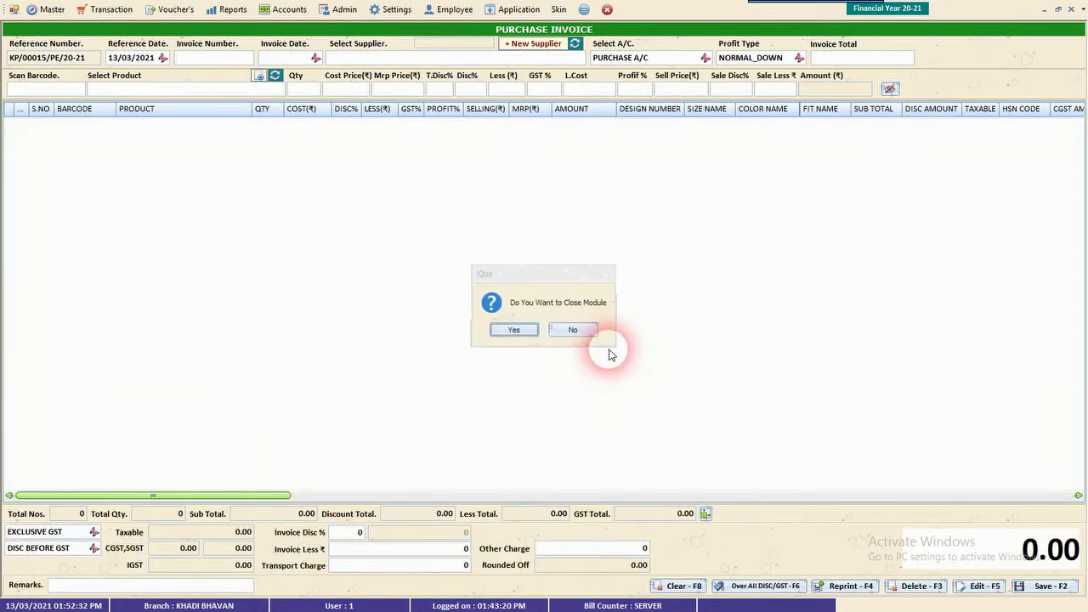
pyautogui.press('Return')
pyautogui.press('Escape')
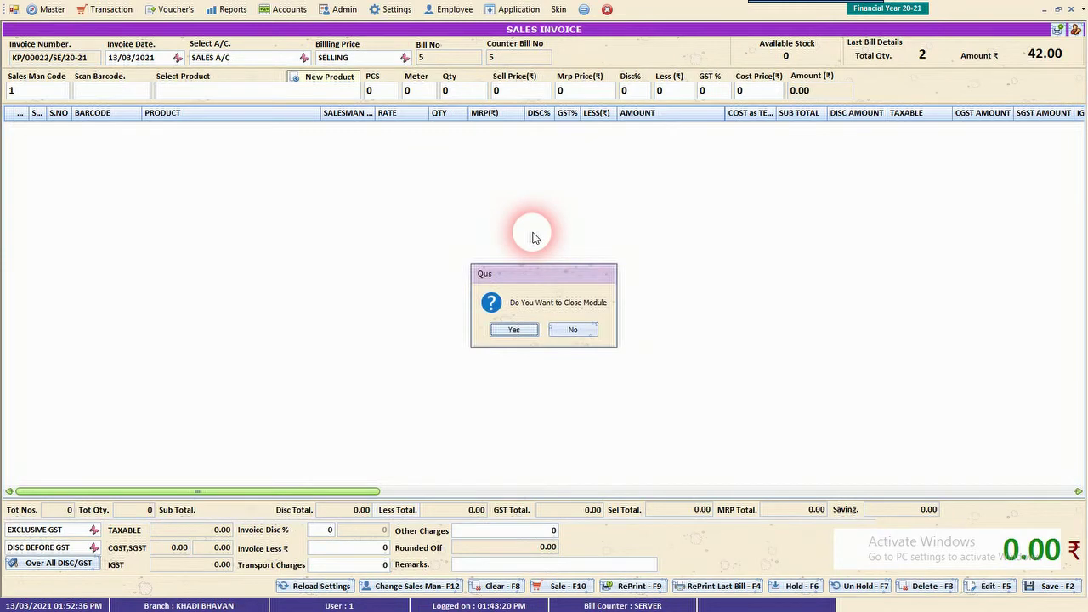
# - Close the sales invoice screen and open the Stock Summary report
pyautogui.press('Return')
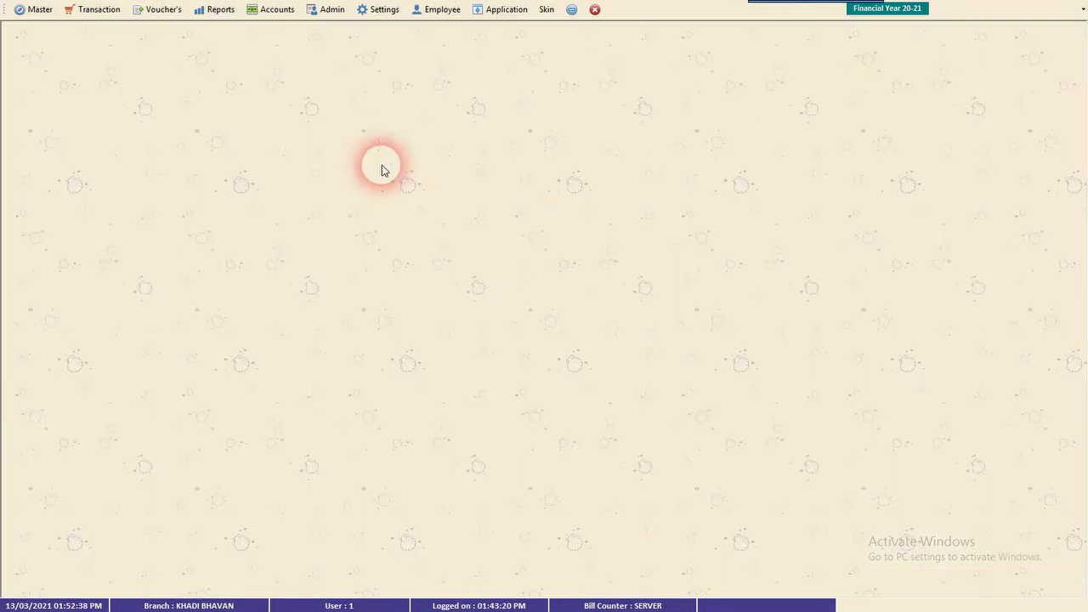
pyautogui.click(227, 13)
pyautogui.moveTo(208, 91)
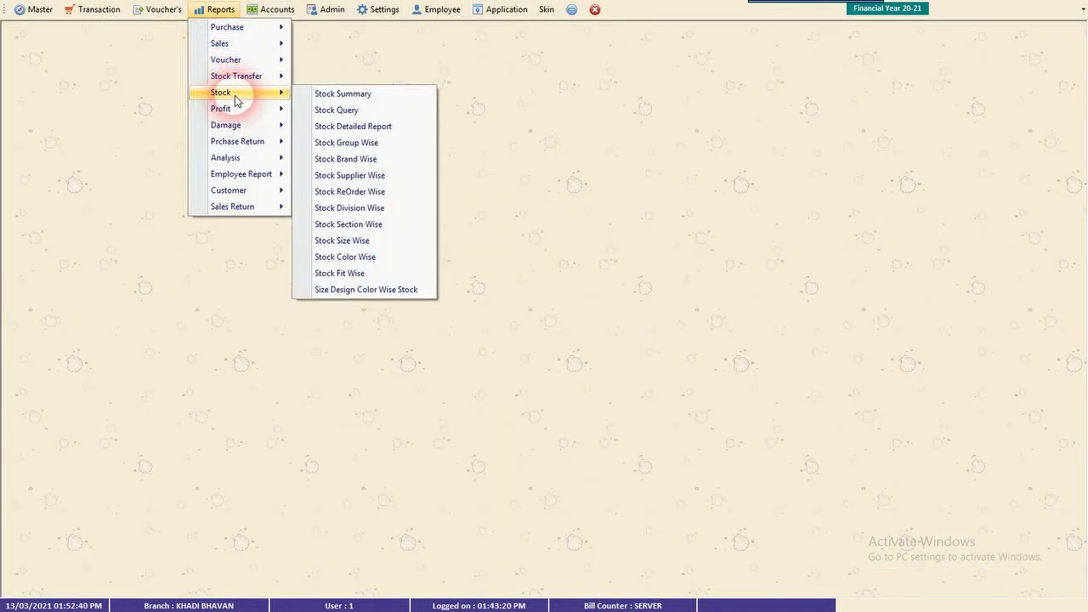
pyautogui.click(370, 97)
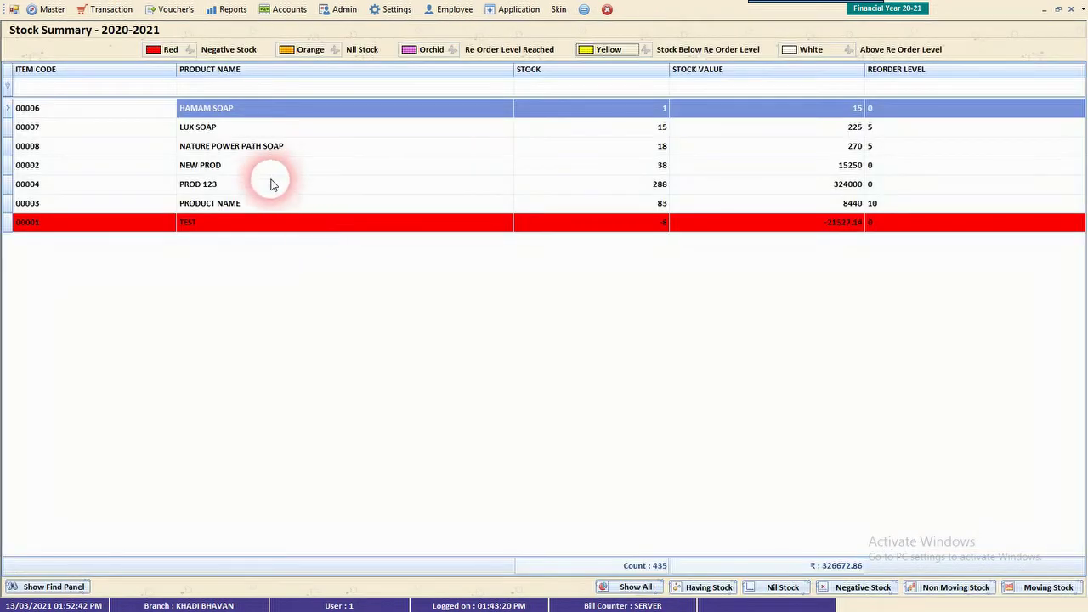
# - Review NATURE POWER PATH SOAP's monthly stock, closing at 18 worth 270, then close the summary
pyautogui.click(281, 146)
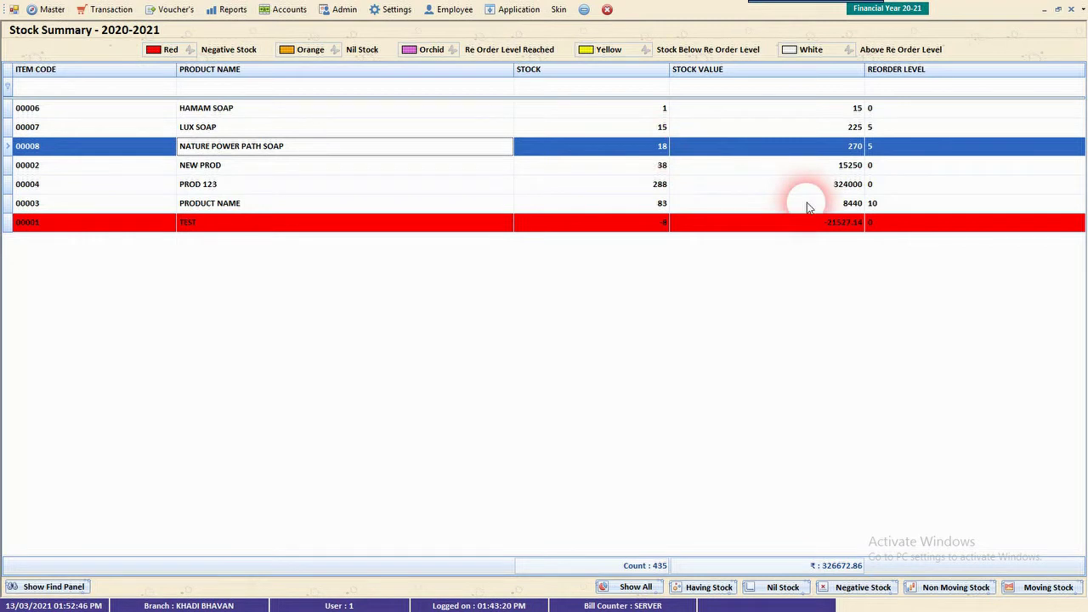
pyautogui.press('Escape')
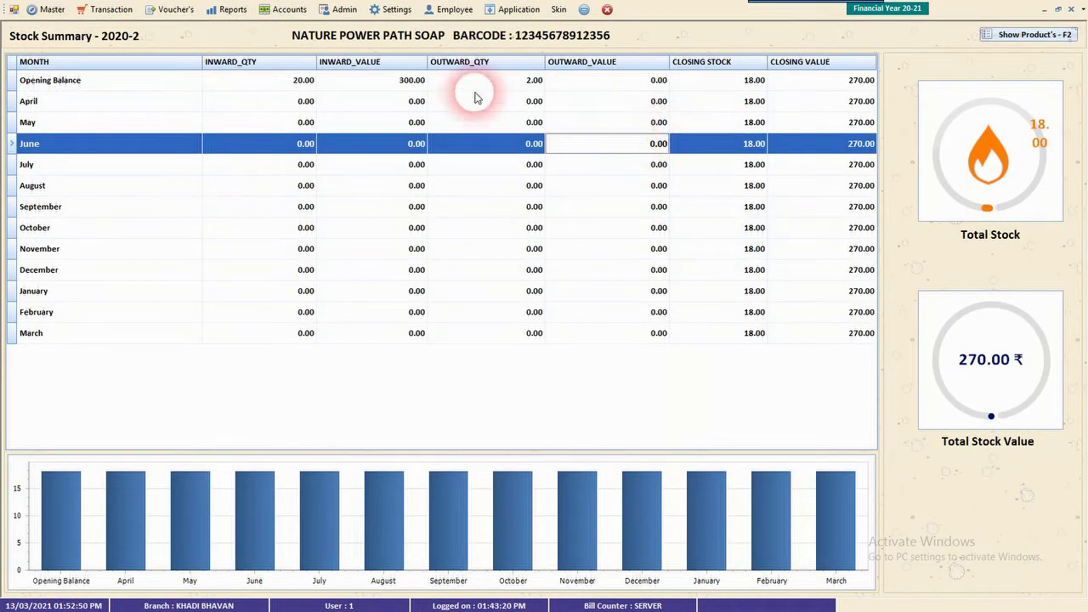
pyautogui.click(287, 83)
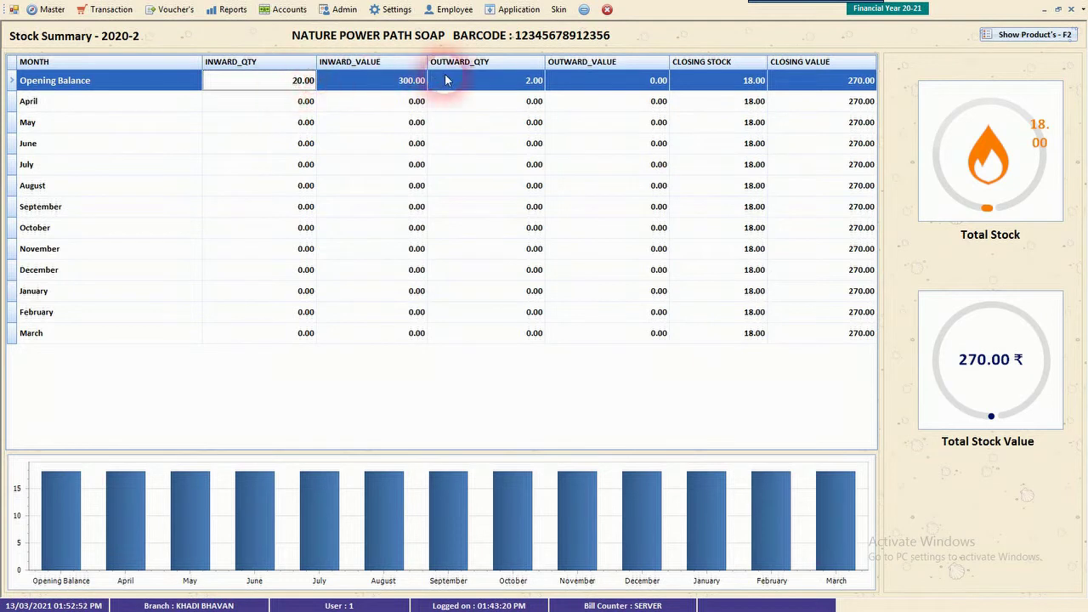
pyautogui.click(506, 83)
pyautogui.moveTo(740, 83); pyautogui.dragTo(730, 208)
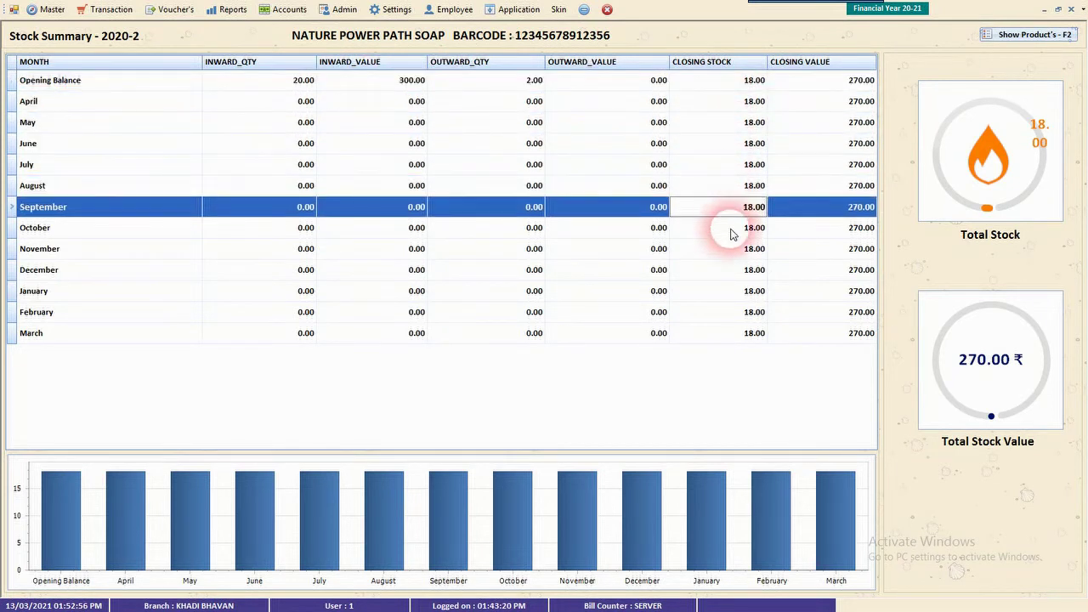
pyautogui.click(846, 333)
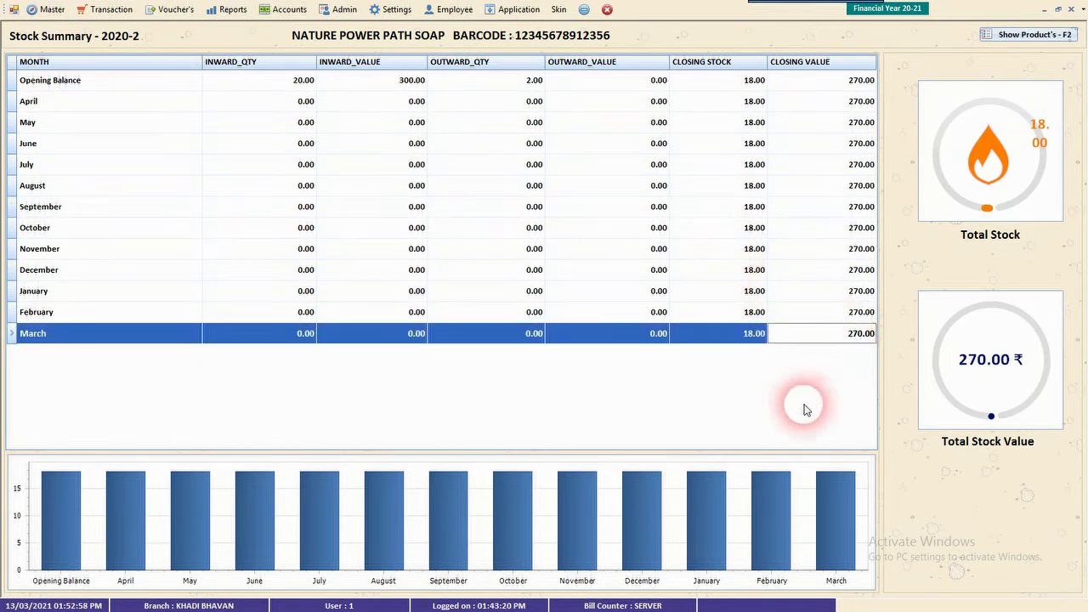
pyautogui.press('Escape')
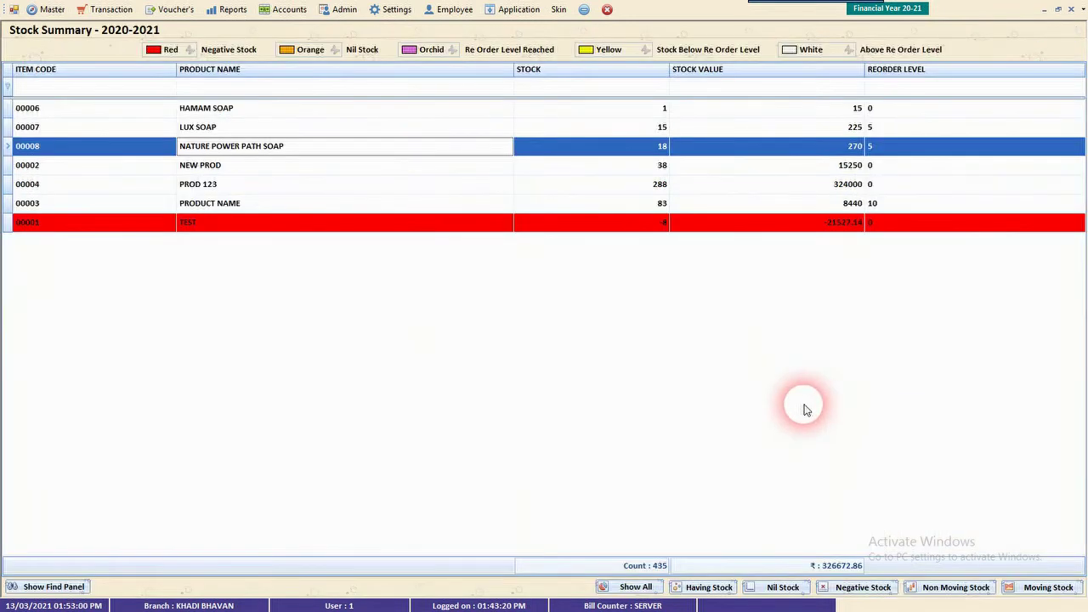
pyautogui.press('Escape')
pyautogui.press('Return')
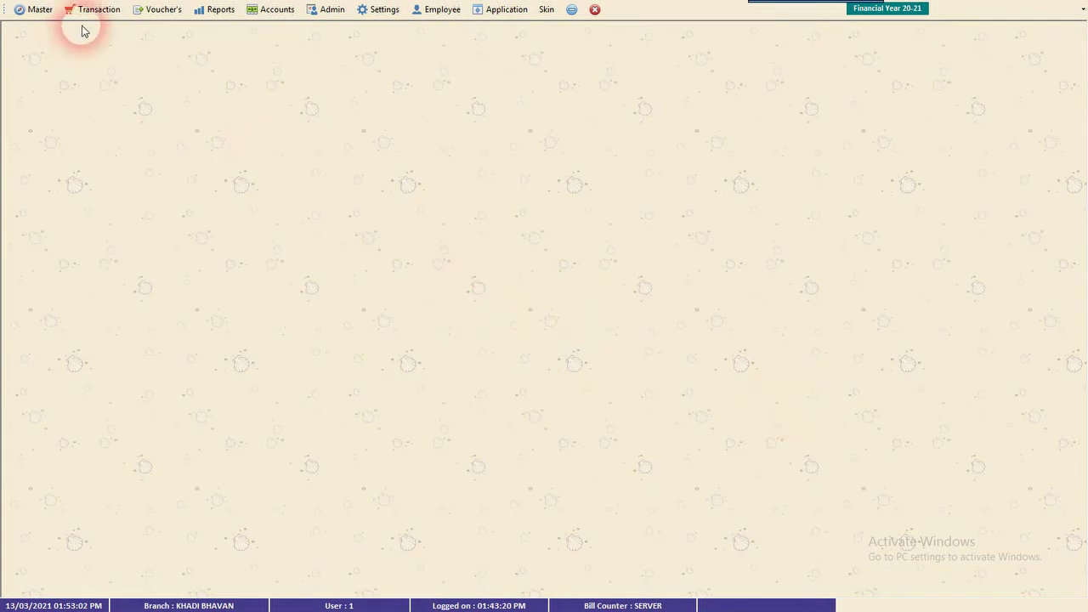
# - Start a purchase return to ABC TRADERS against invoice 10001 for 2 soaps by barcode
pyautogui.click(74, 12)
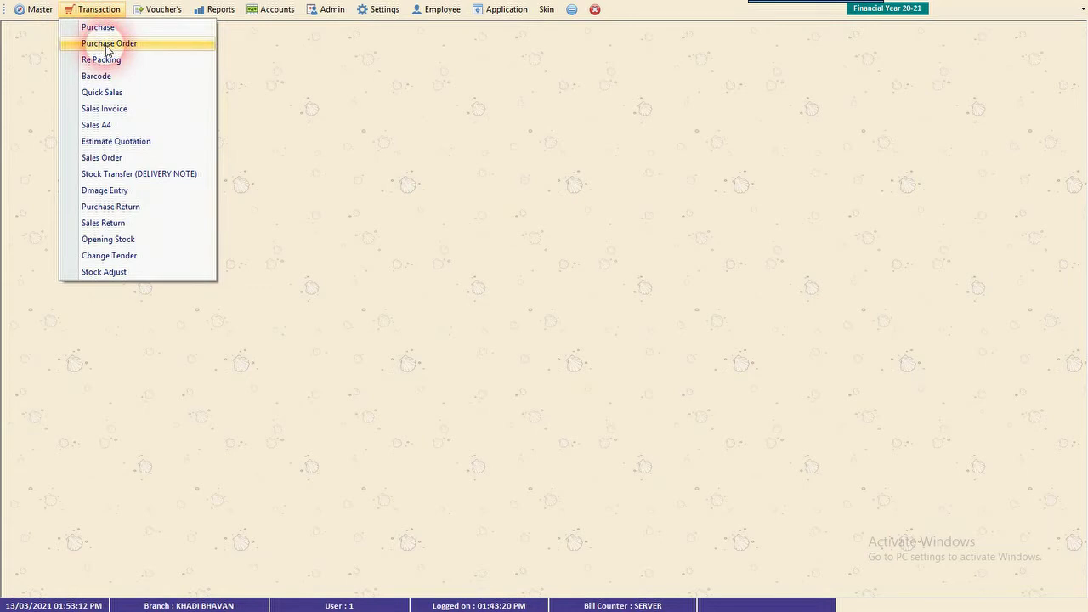
pyautogui.click(139, 208)
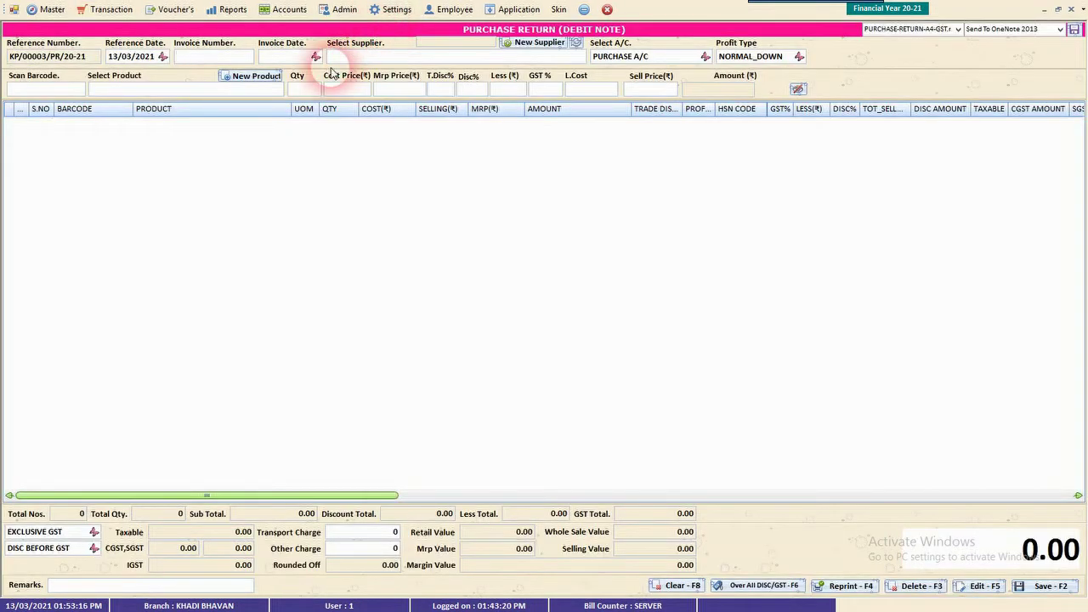
pyautogui.press('Down')
pyautogui.press('Return')
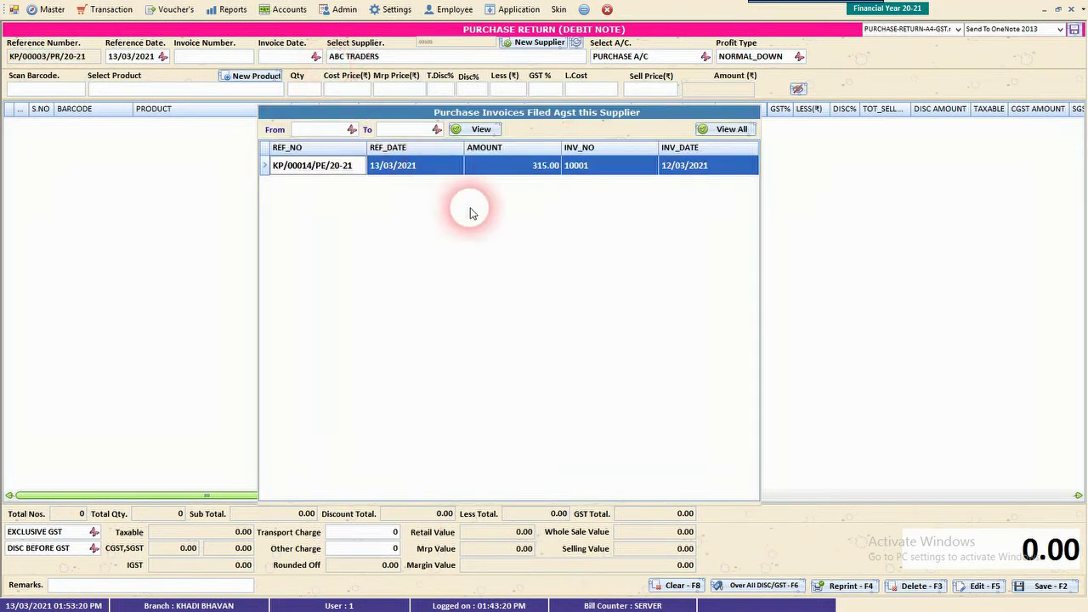
pyautogui.press('Return')
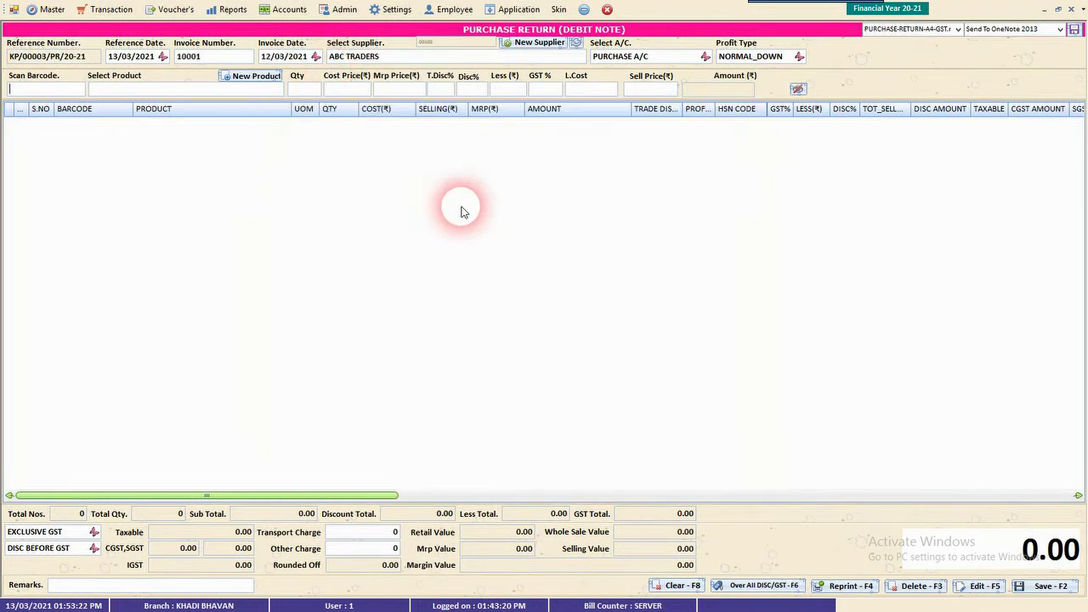
pyautogui.write('12345678912356')
pyautogui.press('Return')
pyautogui.write('2')
pyautogui.press('Return')
pyautogui.press('Return')
pyautogui.press('Return')
pyautogui.press('Return')
pyautogui.press('Return')
pyautogui.press('Return')
pyautogui.press('Return')
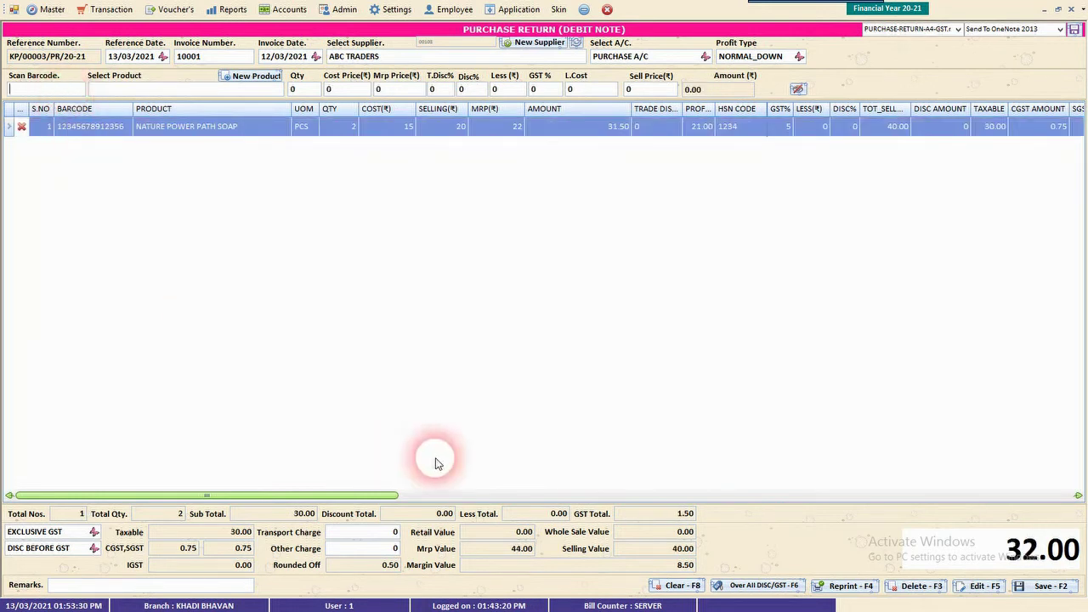
# - Save the 32.00 return on CREDIT without printing, then close the form
pyautogui.press('F2')
pyautogui.press('Tab')
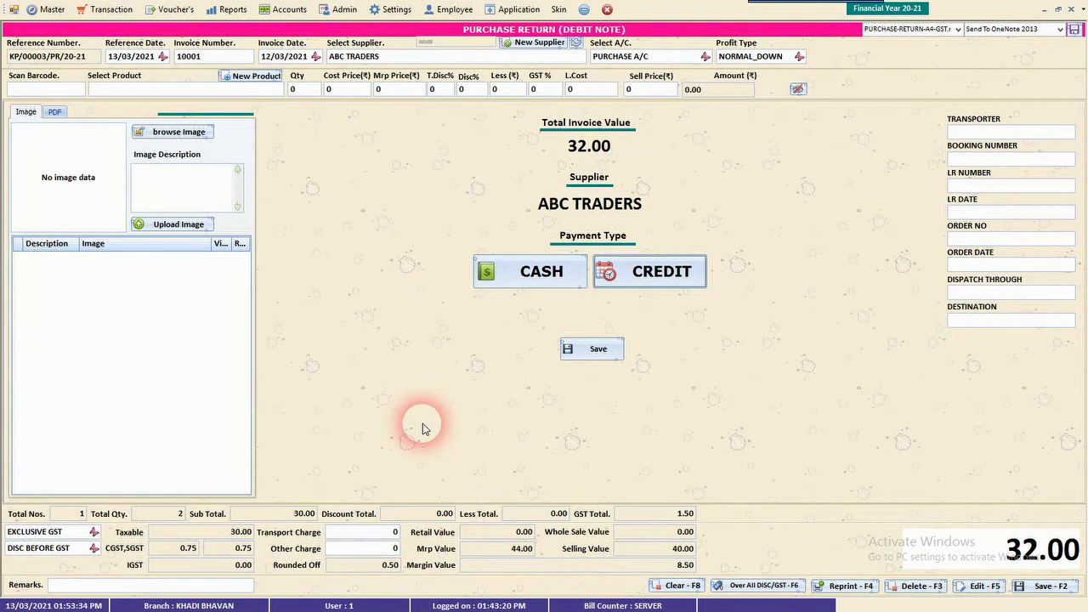
pyautogui.press('Tab')
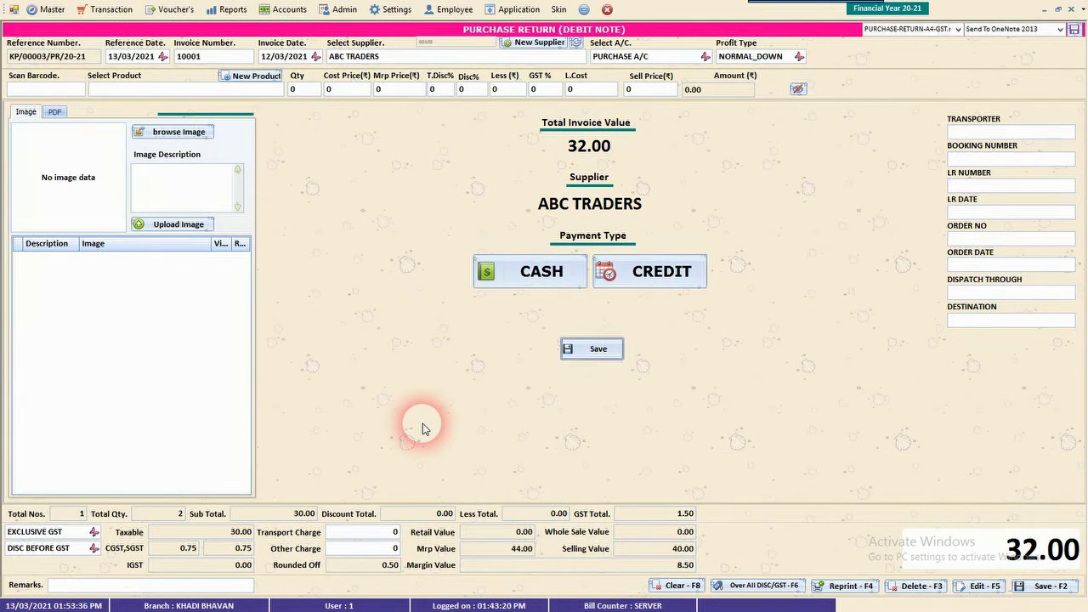
pyautogui.press('Return')
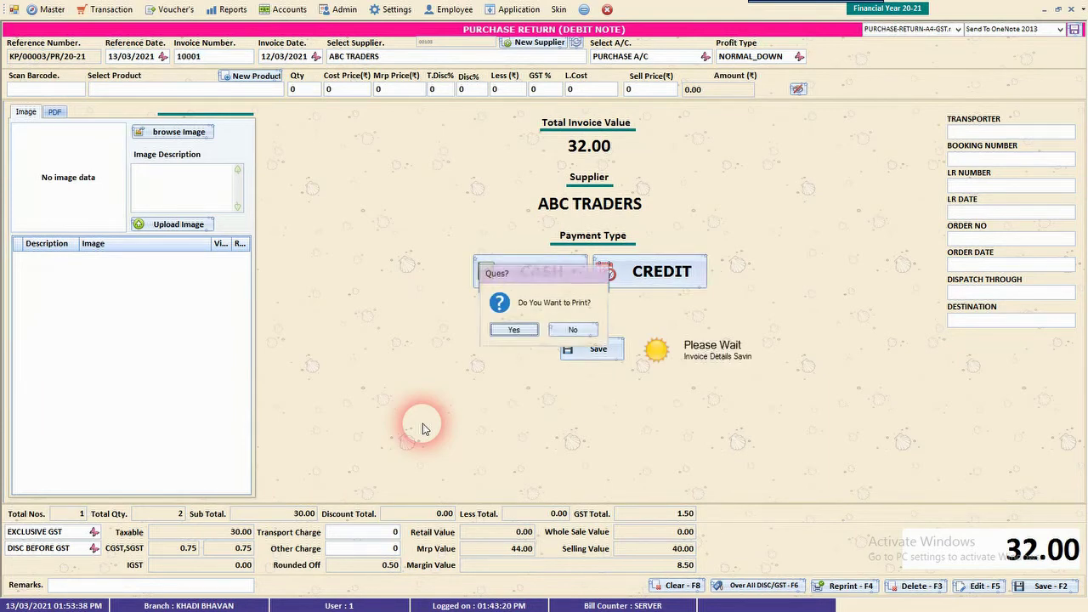
pyautogui.press('Tab')
pyautogui.press('Return')
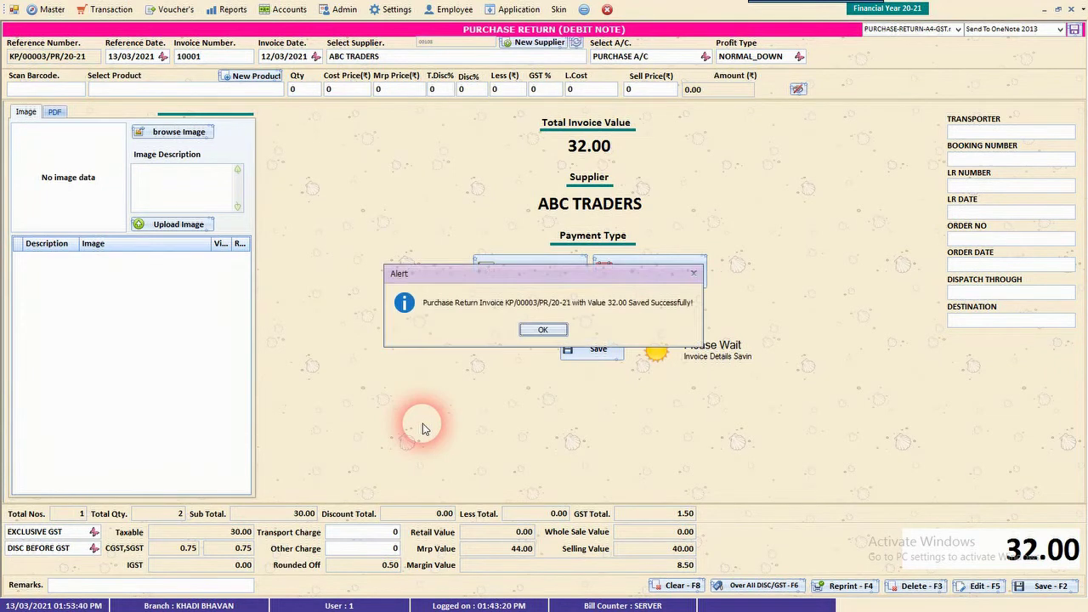
pyautogui.press('Return')
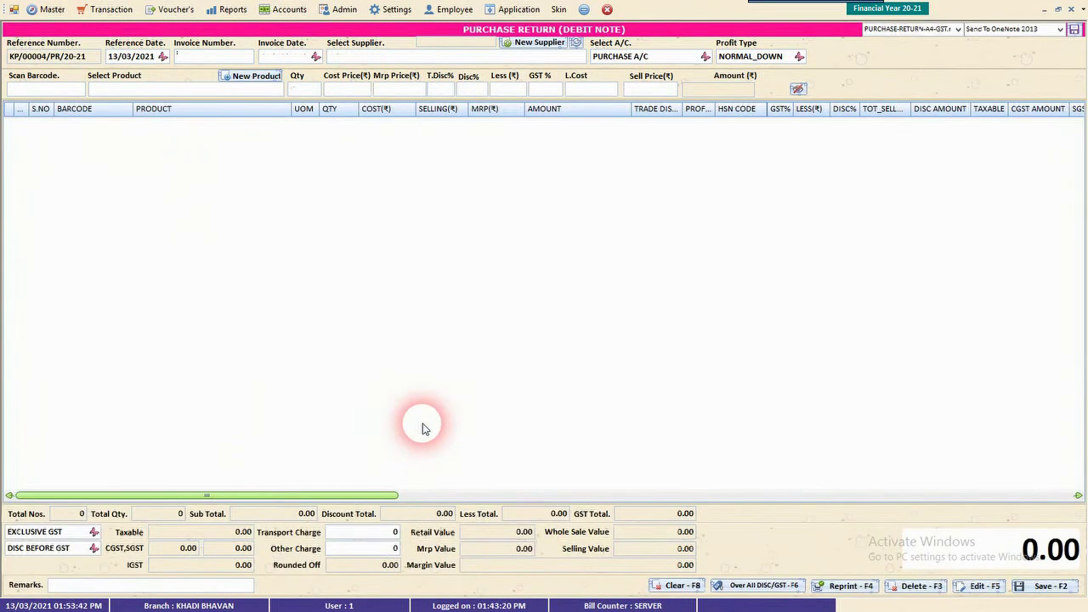
pyautogui.press('Escape')
# - Open the Supplier Payable report, check ABC TRADERS' -32.00 return and 315.00 balance, then close it
pyautogui.click(218, 10)
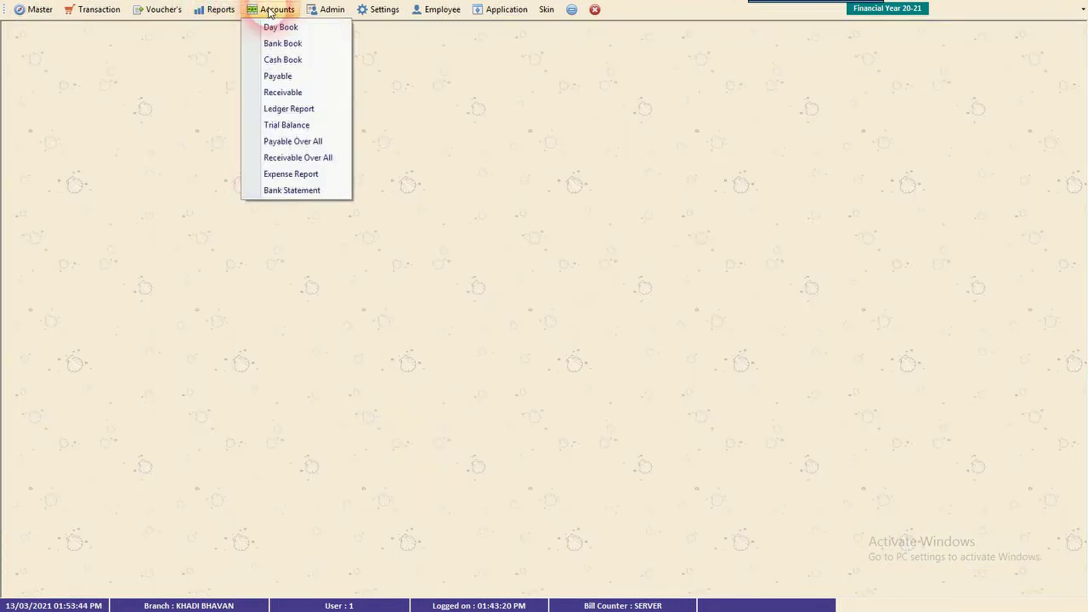
pyautogui.moveTo(265, 10)
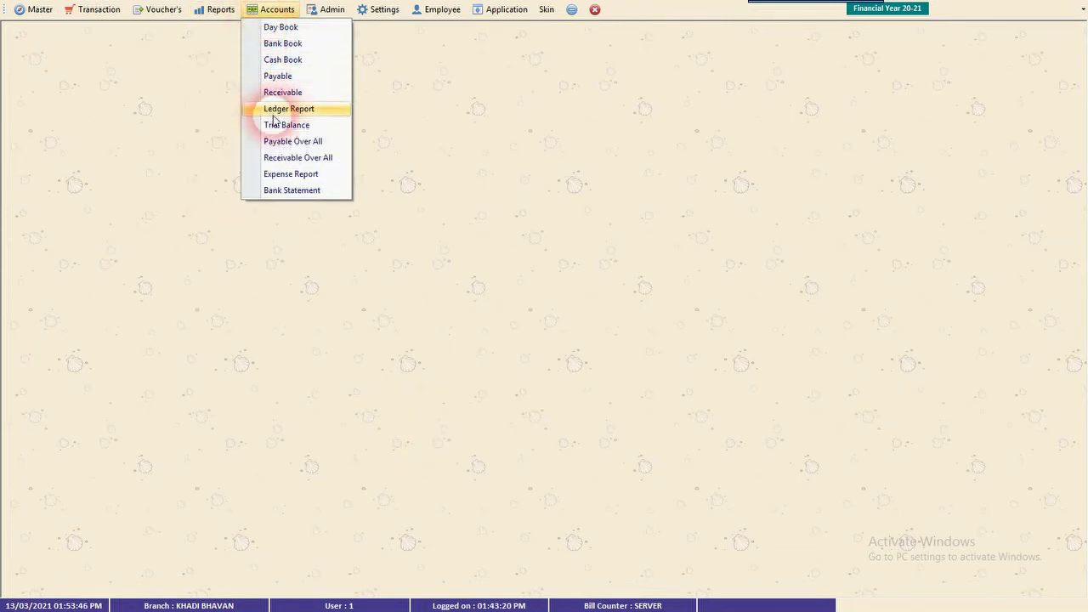
pyautogui.click(292, 78)
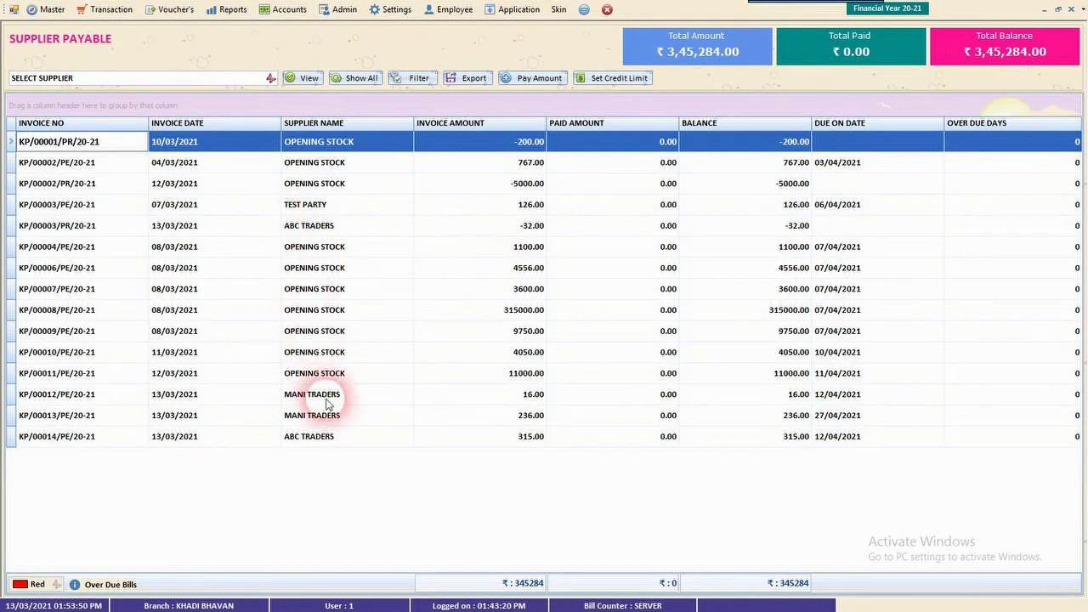
pyautogui.click(340, 444)
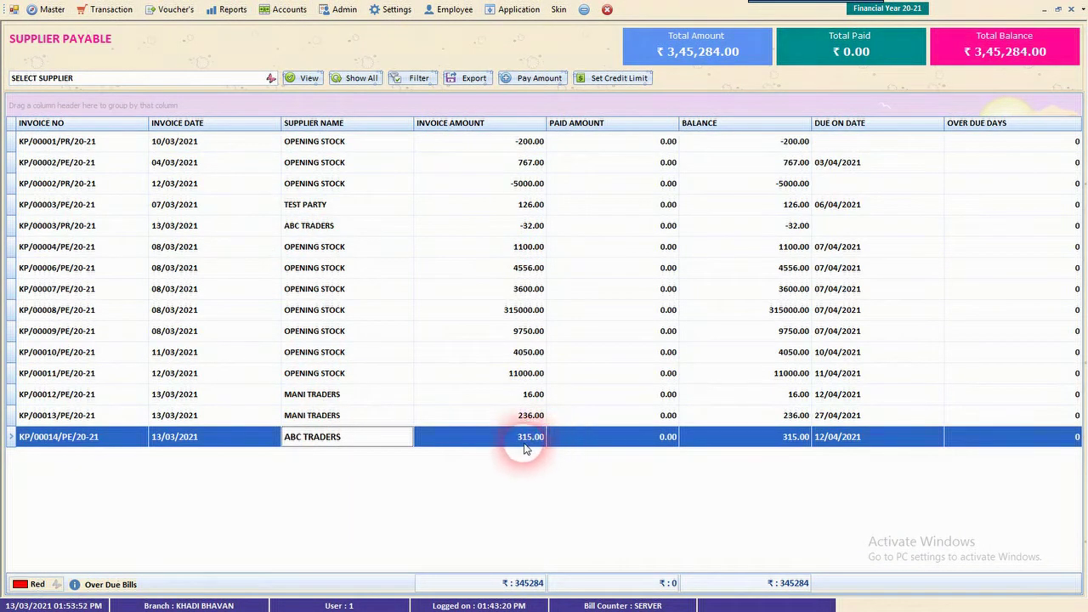
pyautogui.click(780, 443)
pyautogui.press('Escape')
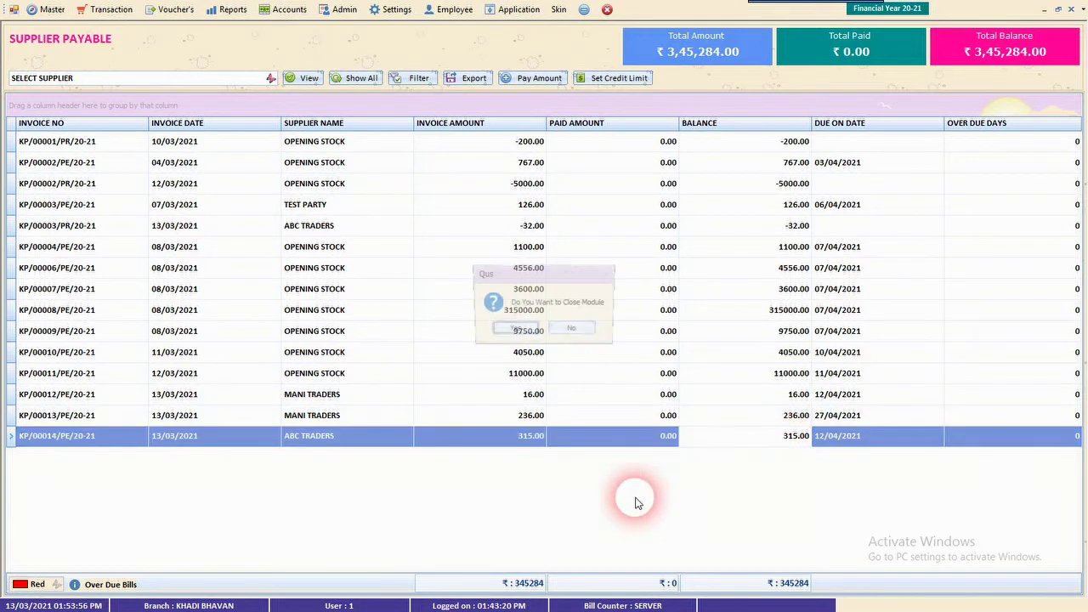
pyautogui.press('Return')
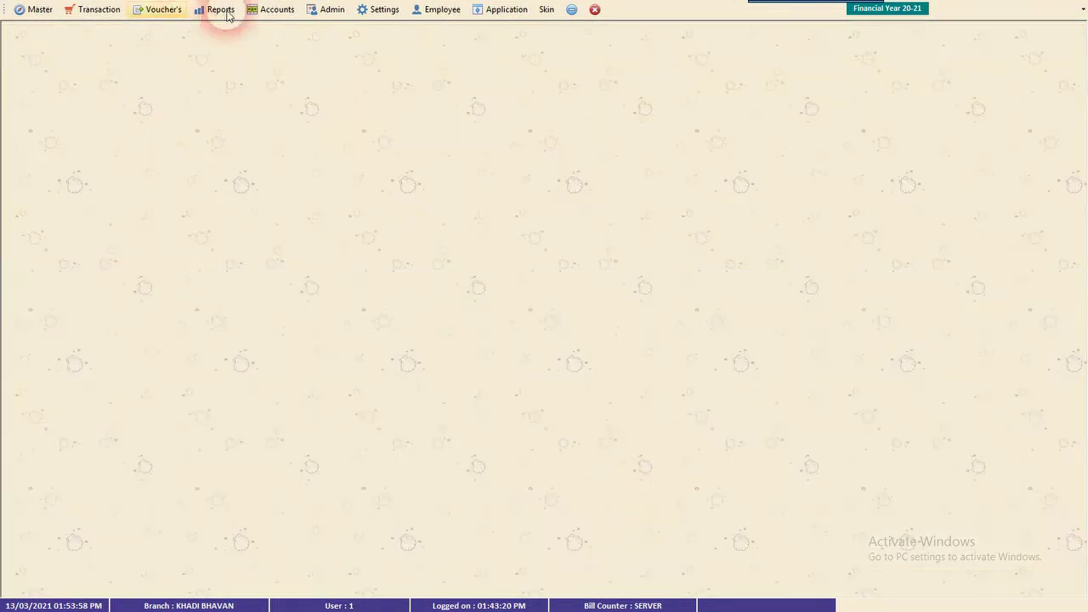
# - Start a new Damage Entry from the Transaction menu
pyautogui.click(222, 10)
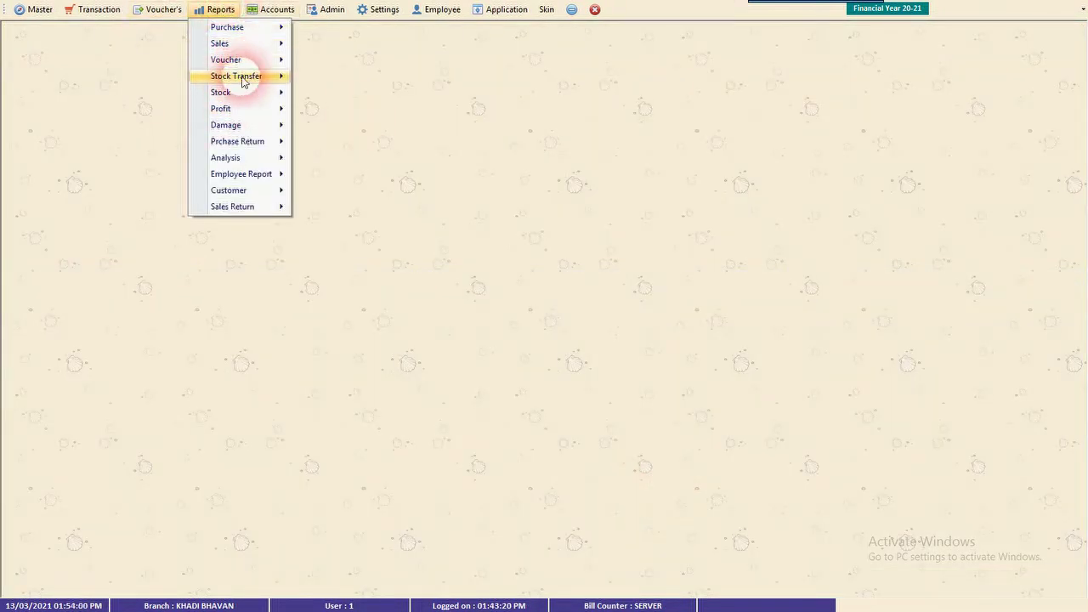
pyautogui.click(153, 10)
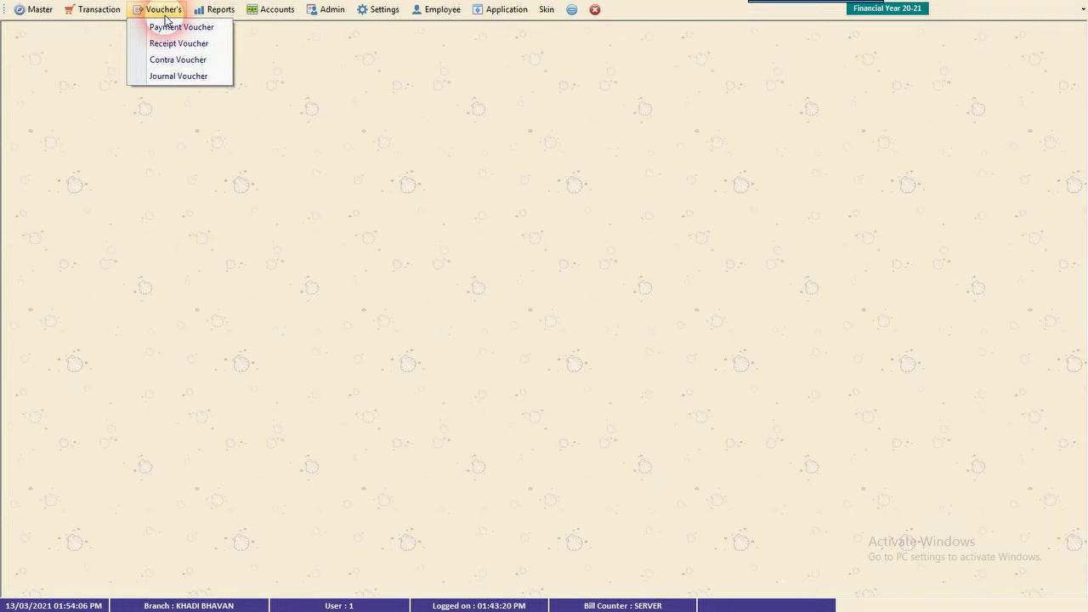
pyautogui.click(99, 10)
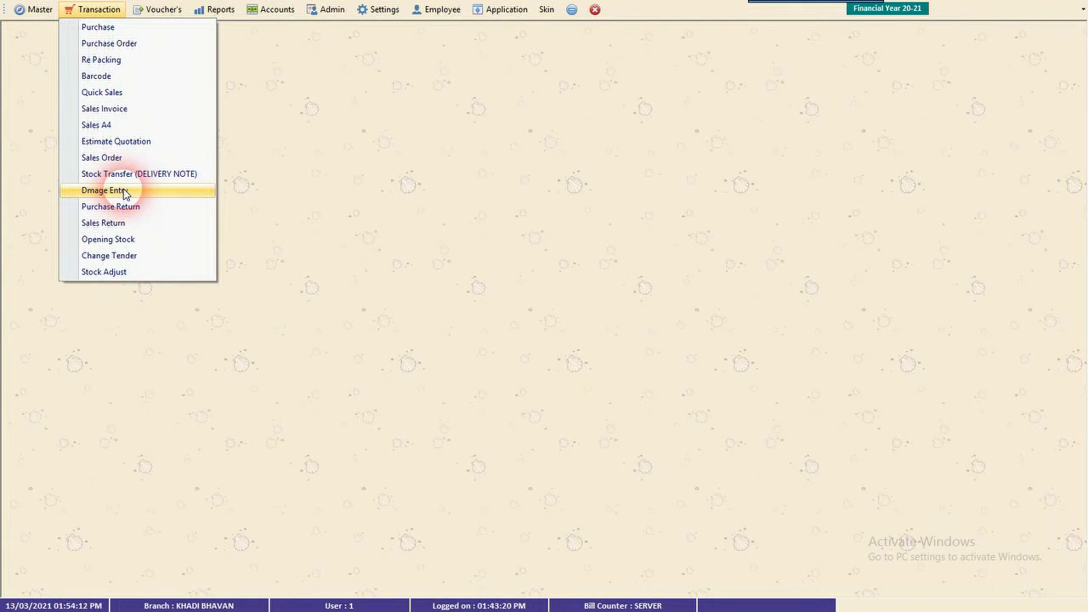
pyautogui.click(123, 192)
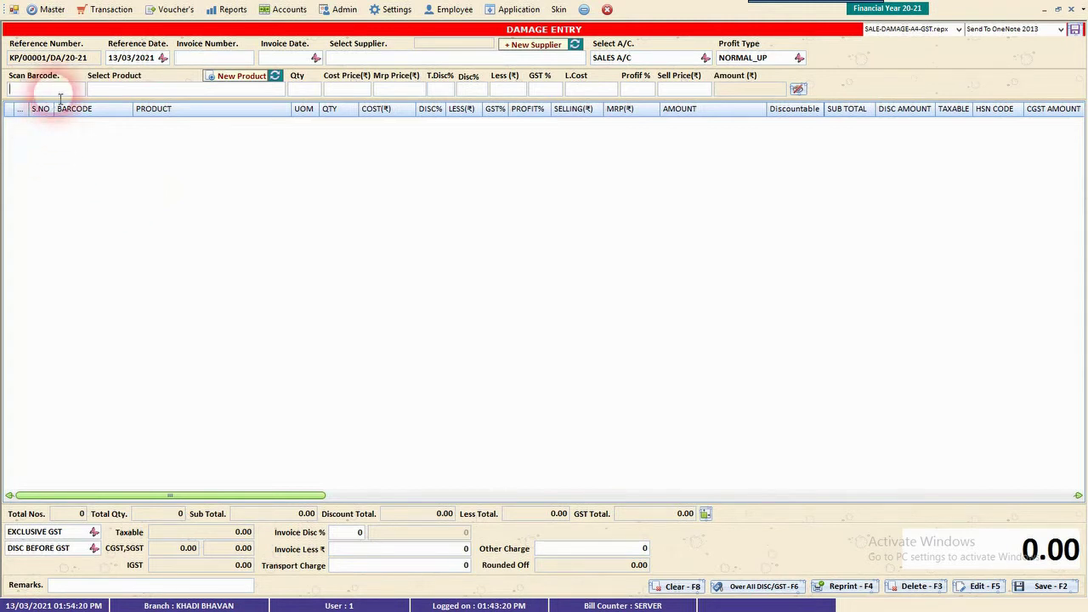
# - Record 2 damaged NATURE POWER PATH SOAP with supplier ABC TRADERS on the entry
pyautogui.write('2')
pyautogui.press('Return')
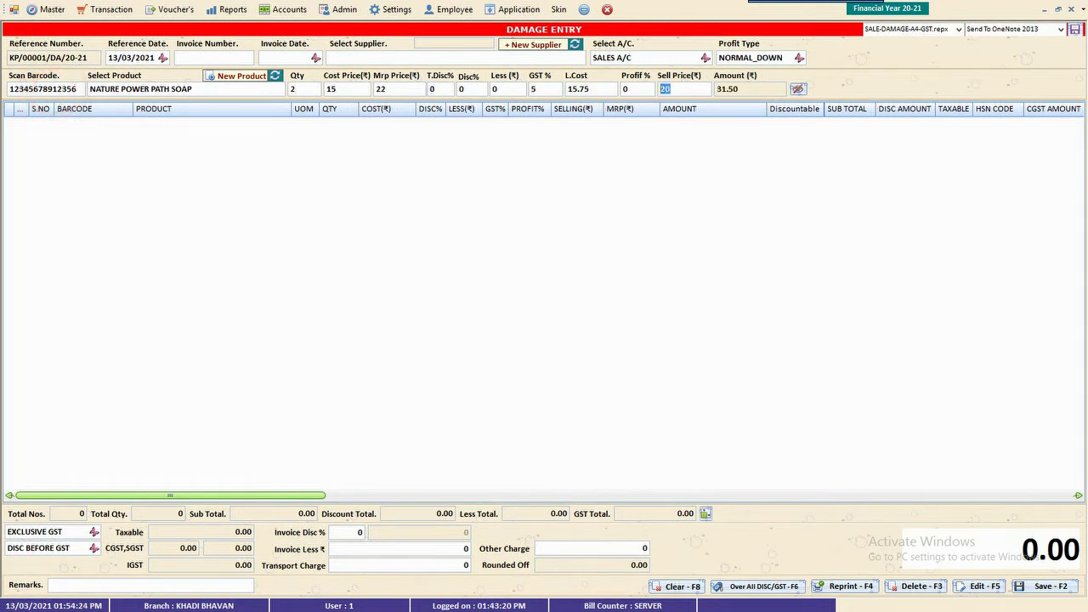
pyautogui.press('Return')
pyautogui.press('Return')
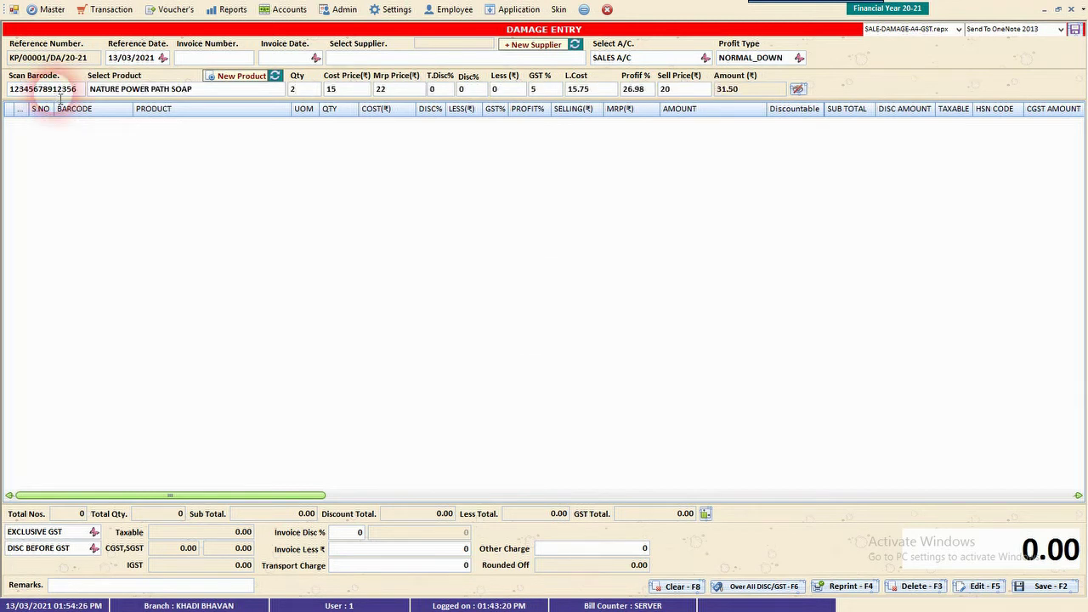
pyautogui.write('ab')
pyautogui.press('Down')
pyautogui.press('Return')
pyautogui.click(756, 96)
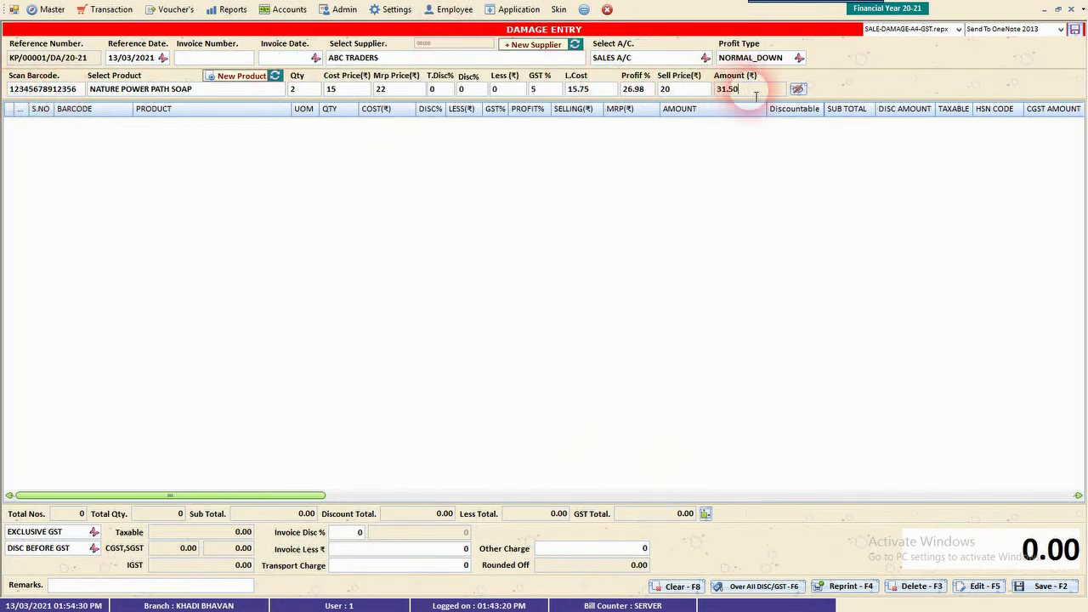
pyautogui.press('Return')
# - Save the 32.00 damage entry and close the form
pyautogui.press('F2')
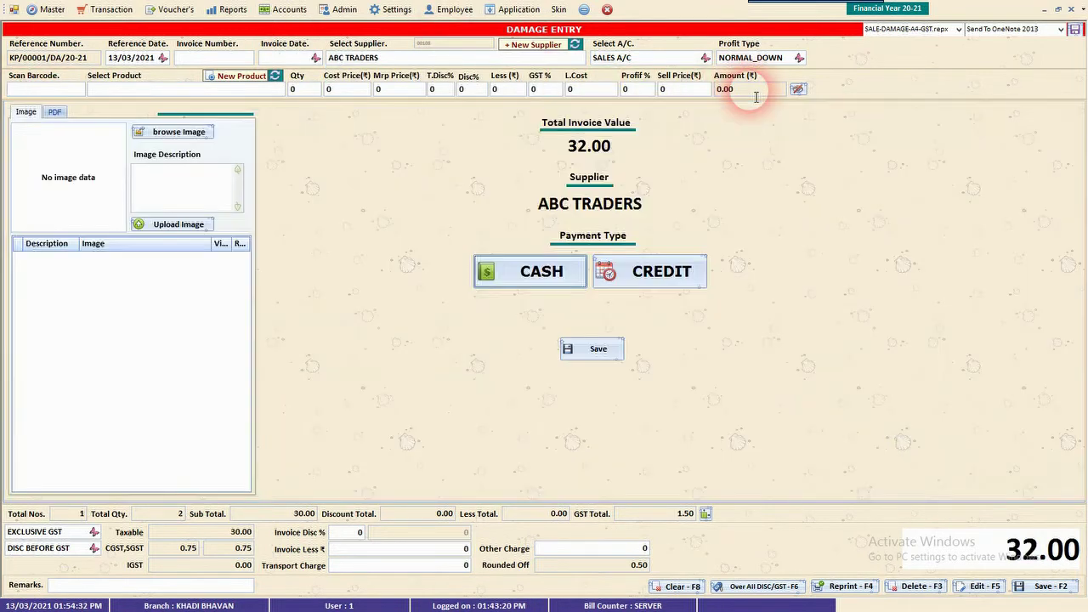
pyautogui.press('Return')
pyautogui.press('Return')
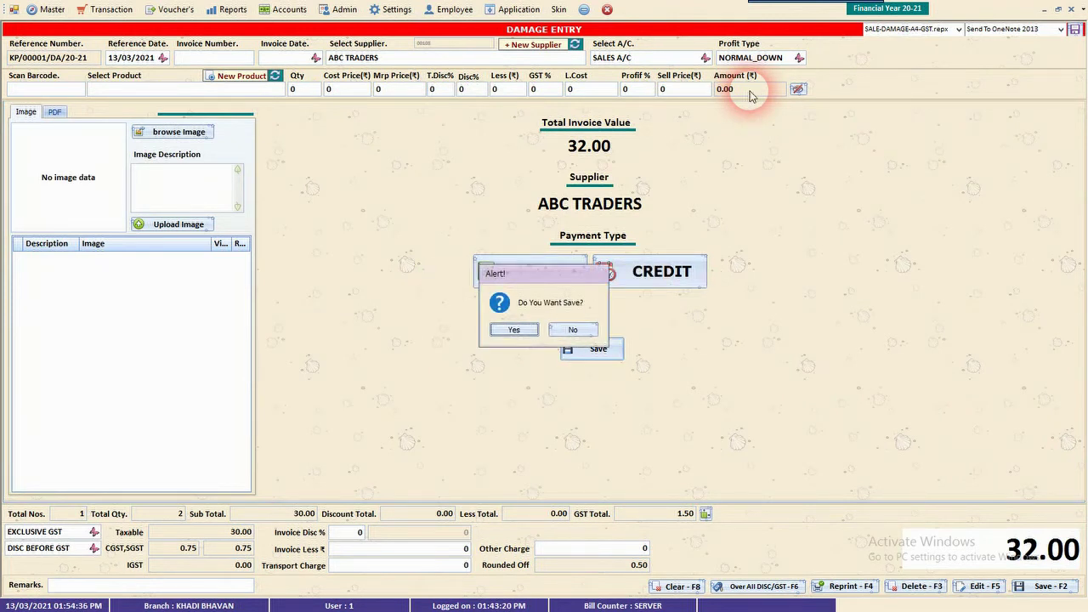
pyautogui.press('Return')
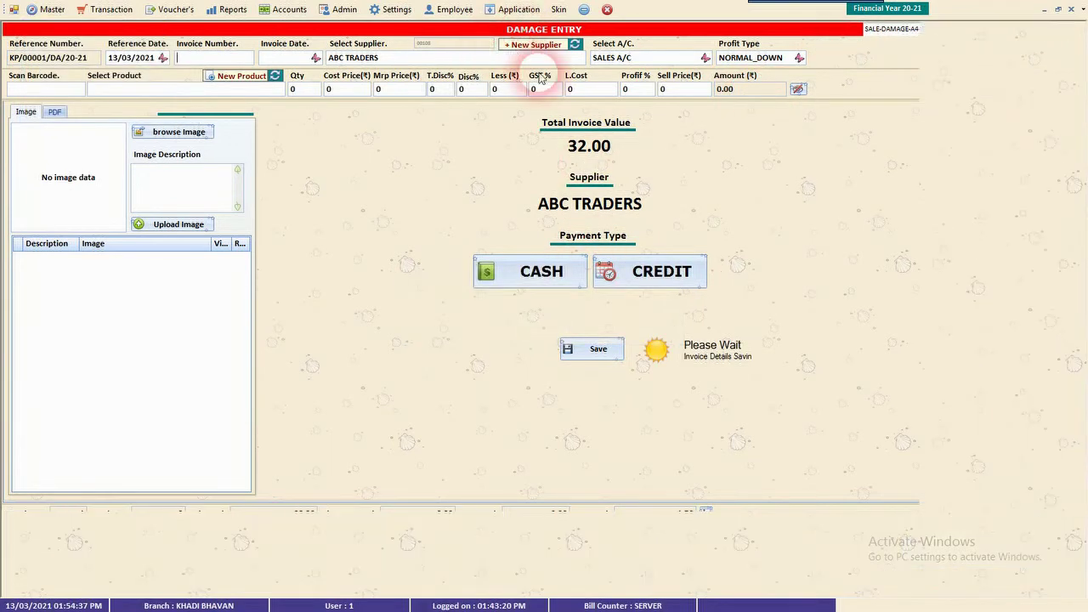
pyautogui.press('Escape')
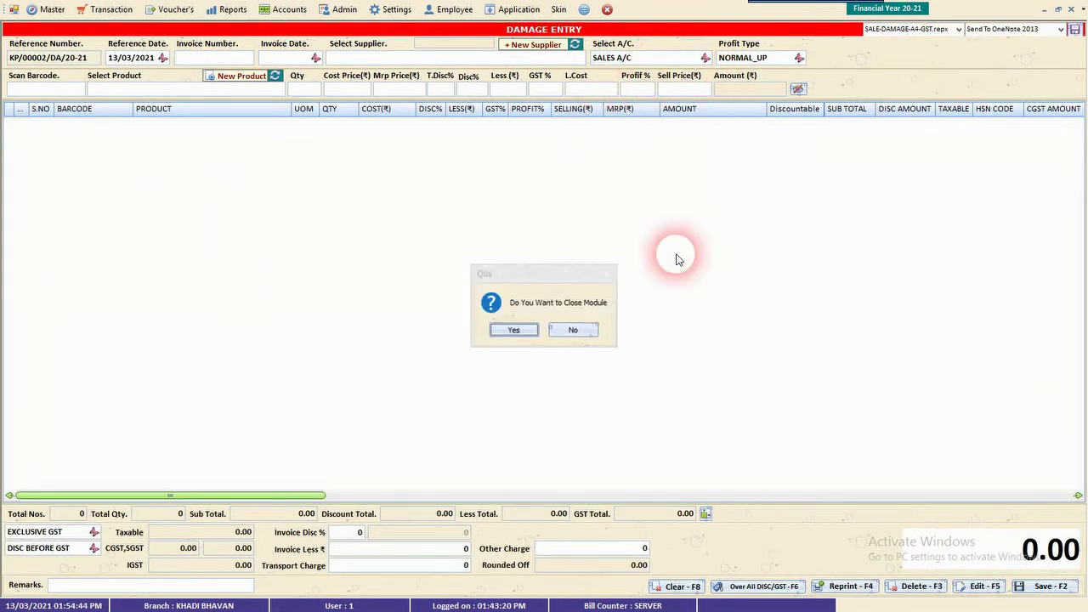
pyautogui.press('Return')
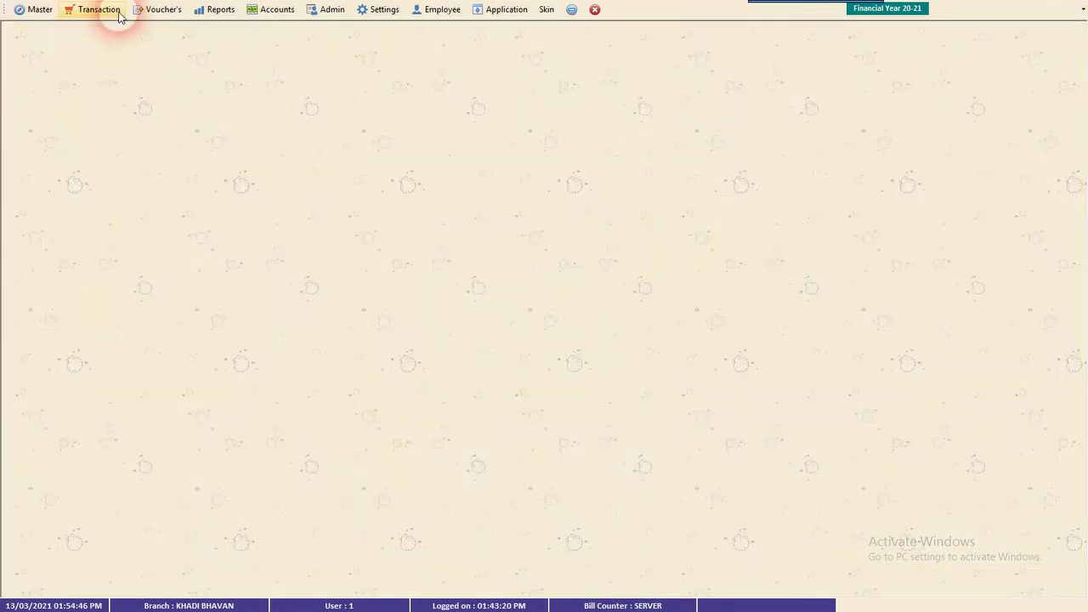
# - Start a new sales return and add NATURE POWER PATH SOAP
pyautogui.click(99, 10)
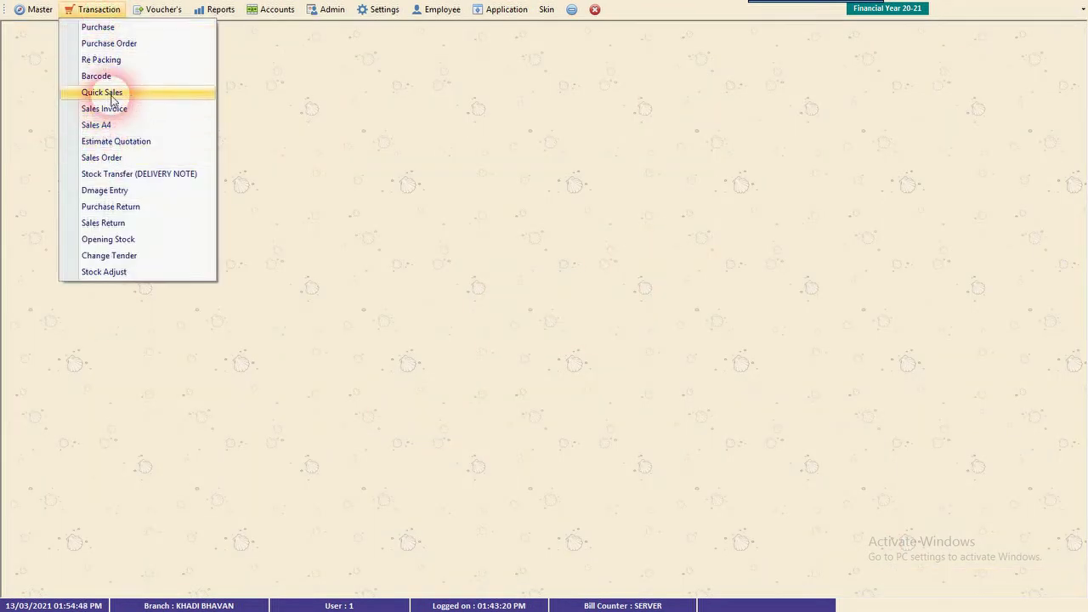
pyautogui.click(118, 225)
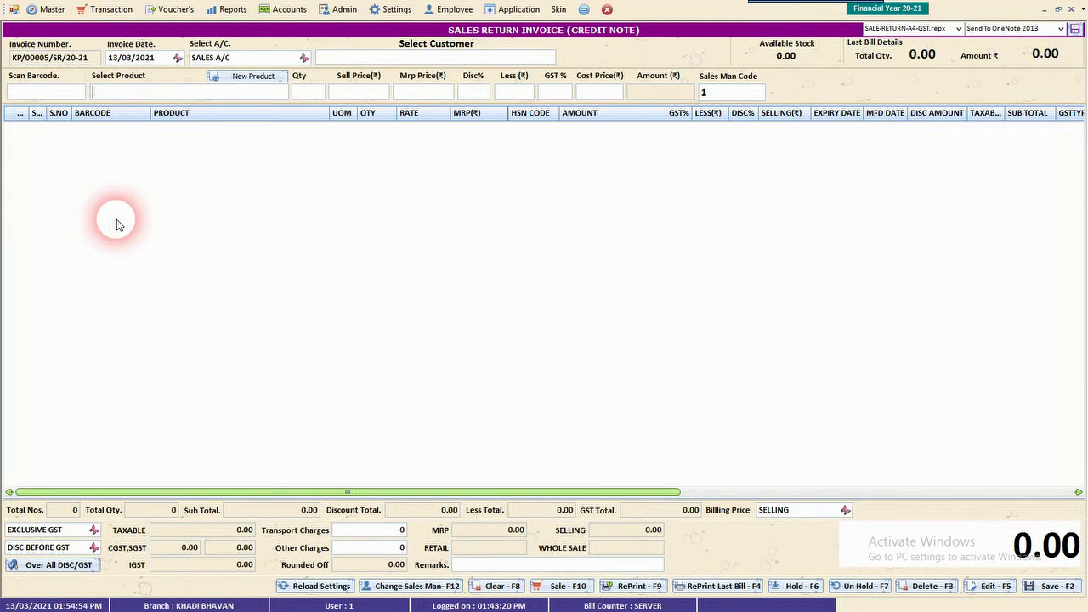
pyautogui.write('prt')
pyautogui.press('BackSpace')
pyautogui.press('BackSpace')
pyautogui.press('BackSpace')
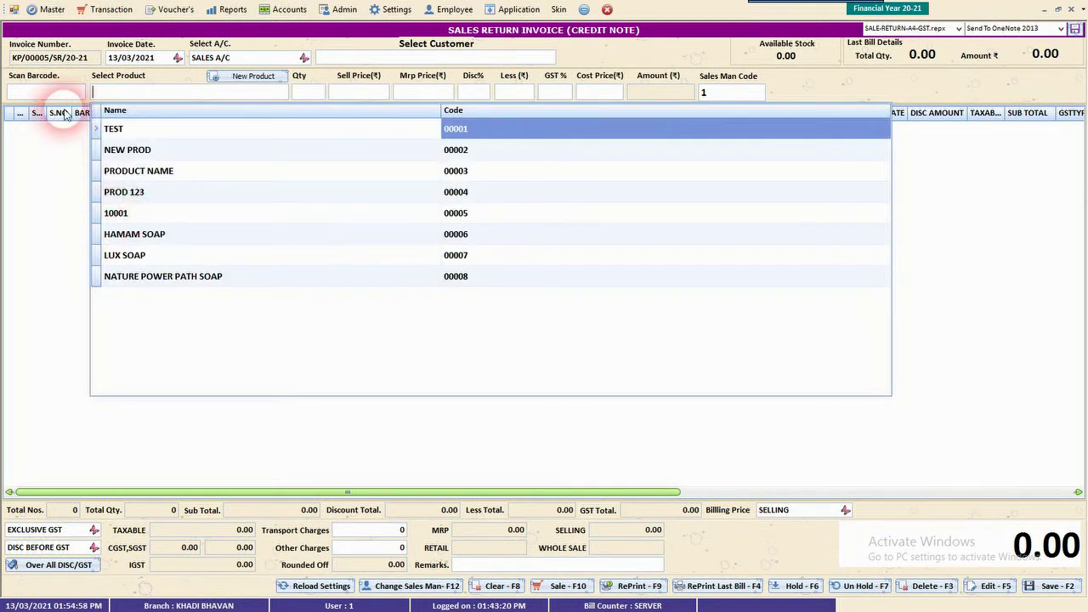
pyautogui.press('Return')
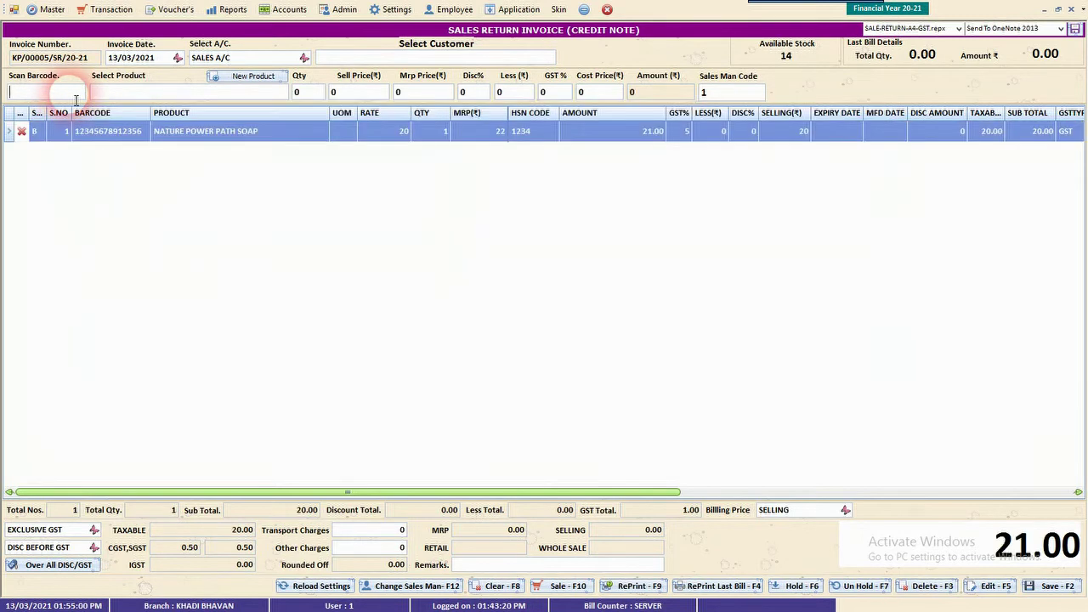
# - Select the customer and reference their latest earlier sales invoice
pyautogui.click(393, 58)
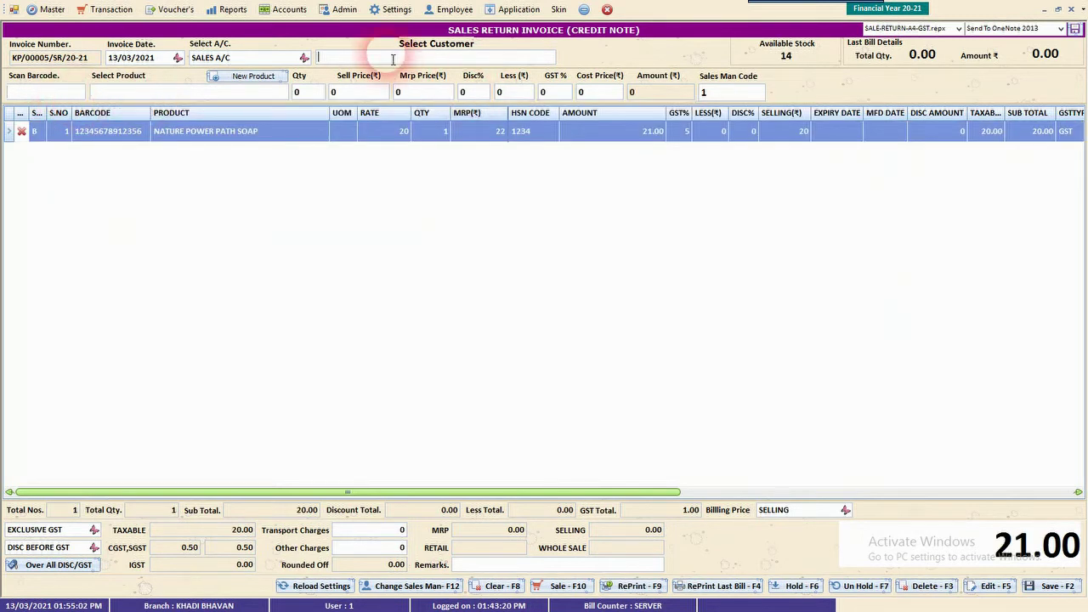
pyautogui.write('d')
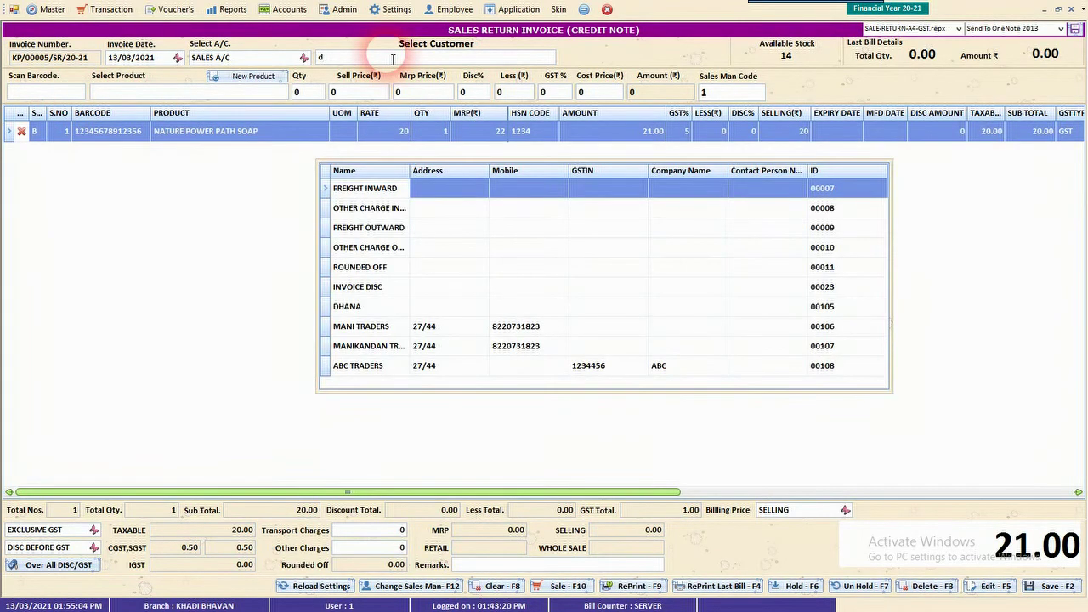
pyautogui.press('BackSpace')
pyautogui.write('sha')
pyautogui.press('Return')
pyautogui.press('BackSpace')
pyautogui.press('BackSpace')
pyautogui.press('BackSpace')
pyautogui.write('dha')
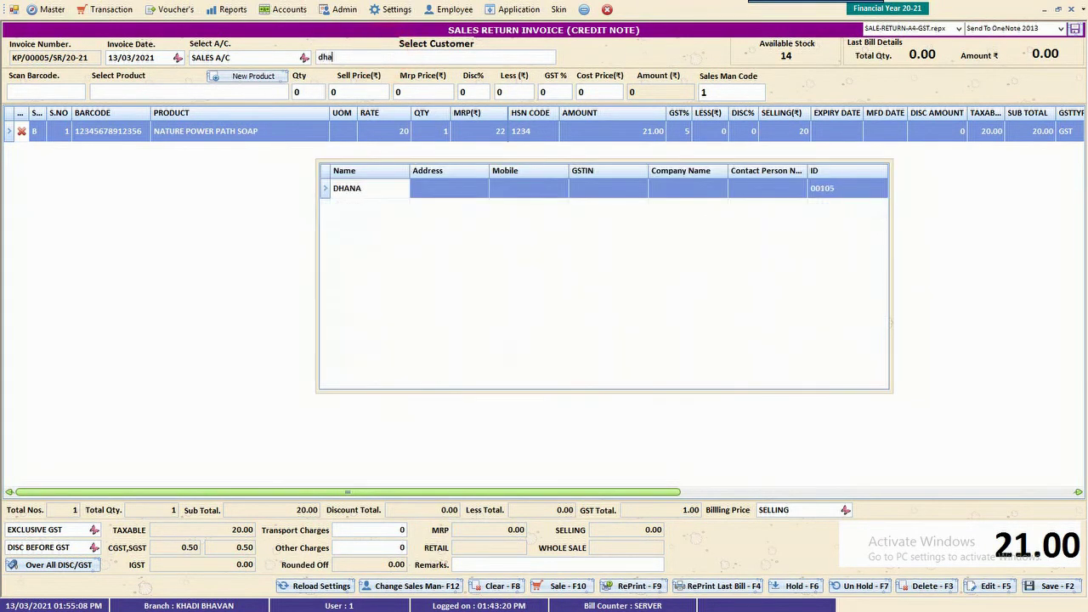
pyautogui.click(393, 58)
pyautogui.press('Down')
pyautogui.press('Up')
pyautogui.press('Down')
pyautogui.press('Up')
pyautogui.press('Return')
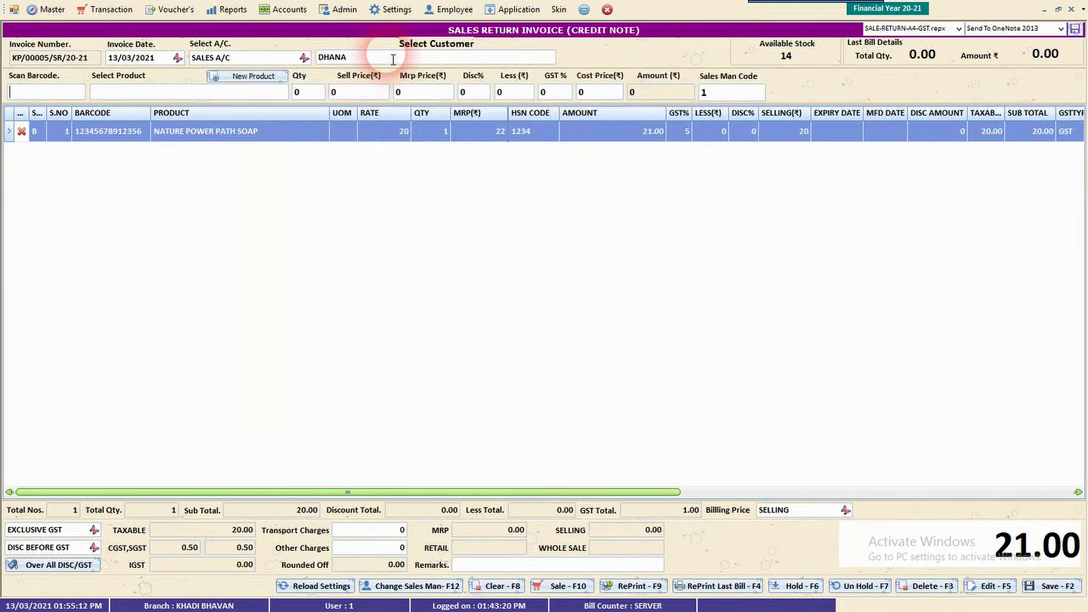
# - Pay 21.00 in CASH, save the sales return, and close the form
pyautogui.click(1051, 587)
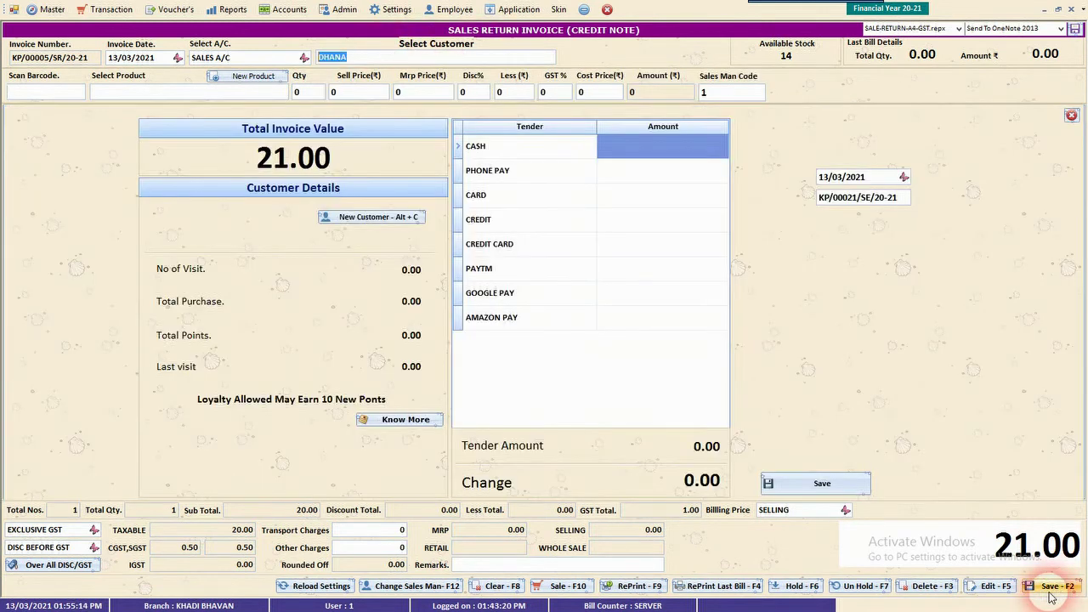
pyautogui.click(693, 170)
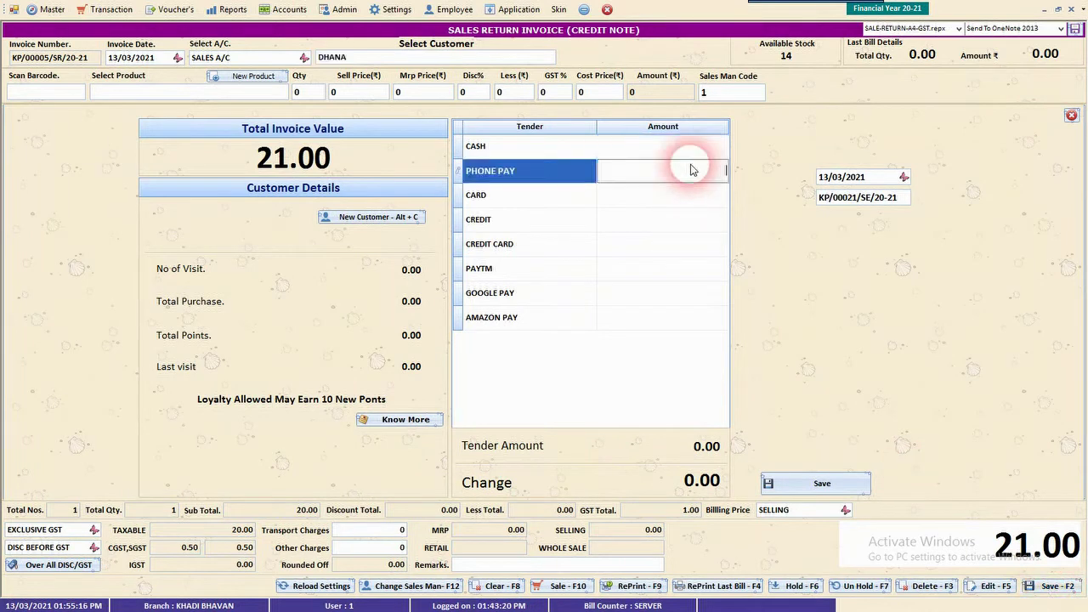
pyautogui.press('Up')
pyautogui.write('21')
pyautogui.press('Return')
pyautogui.press('Return')
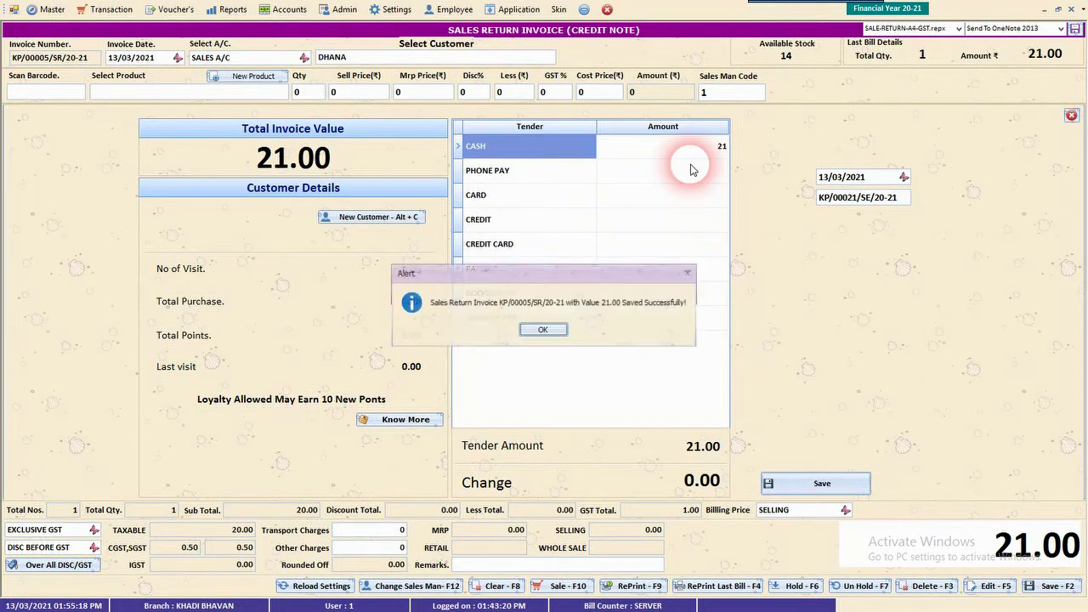
pyautogui.press('Return')
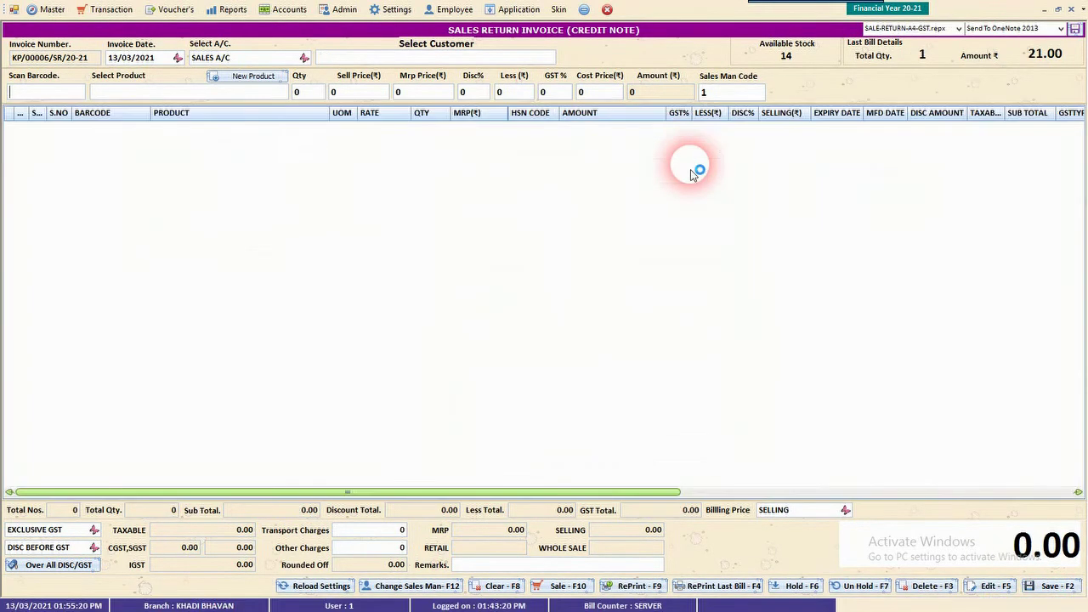
pyautogui.click(311, 78)
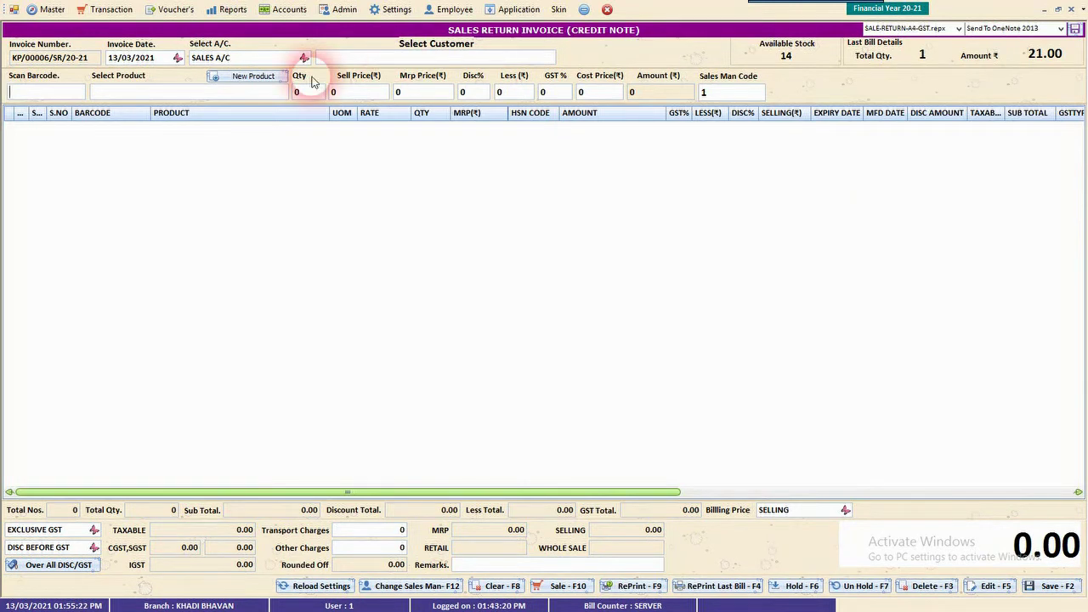
pyautogui.press('Escape')
pyautogui.press('Return')
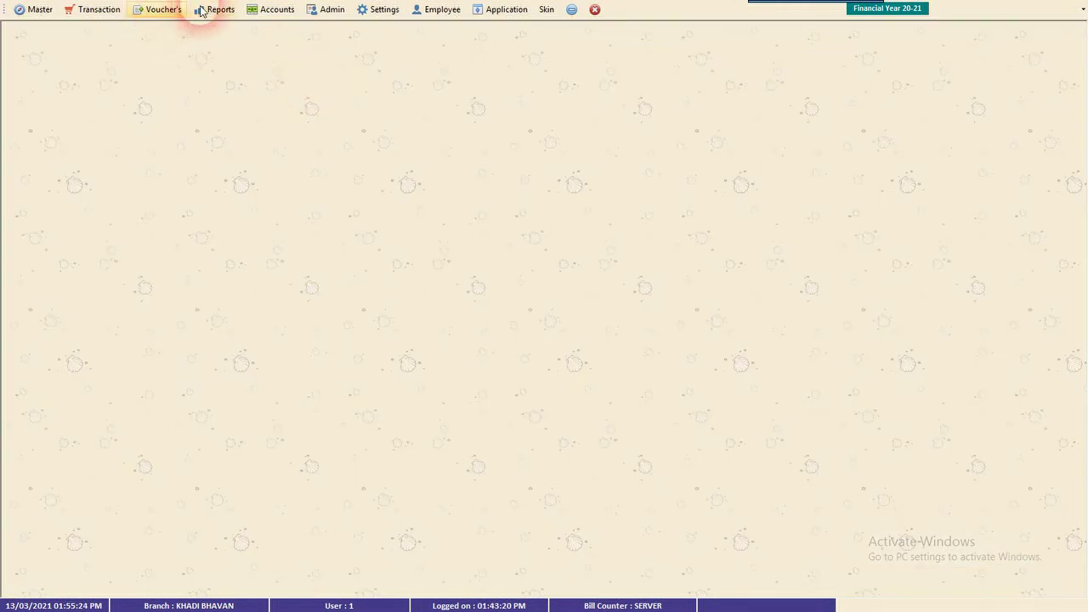
pyautogui.click(194, 10)
pyautogui.moveTo(243, 92)
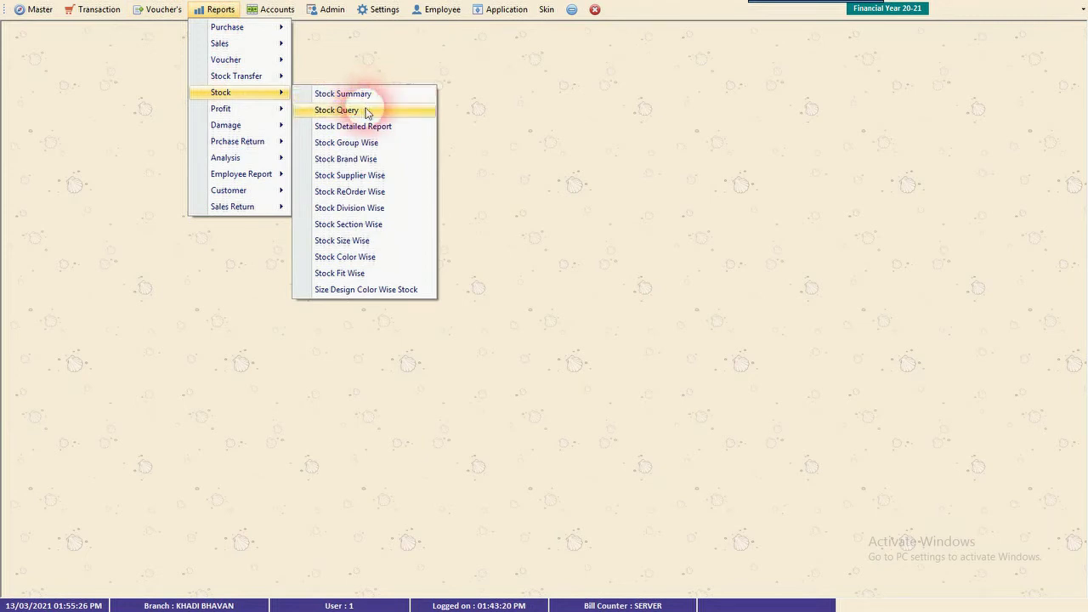
pyautogui.click(366, 110)
pyautogui.press('Down')
pyautogui.press('Down')
pyautogui.press('Down')
pyautogui.press('Down')
pyautogui.press('Down')
pyautogui.press('Down')
pyautogui.press('Down')
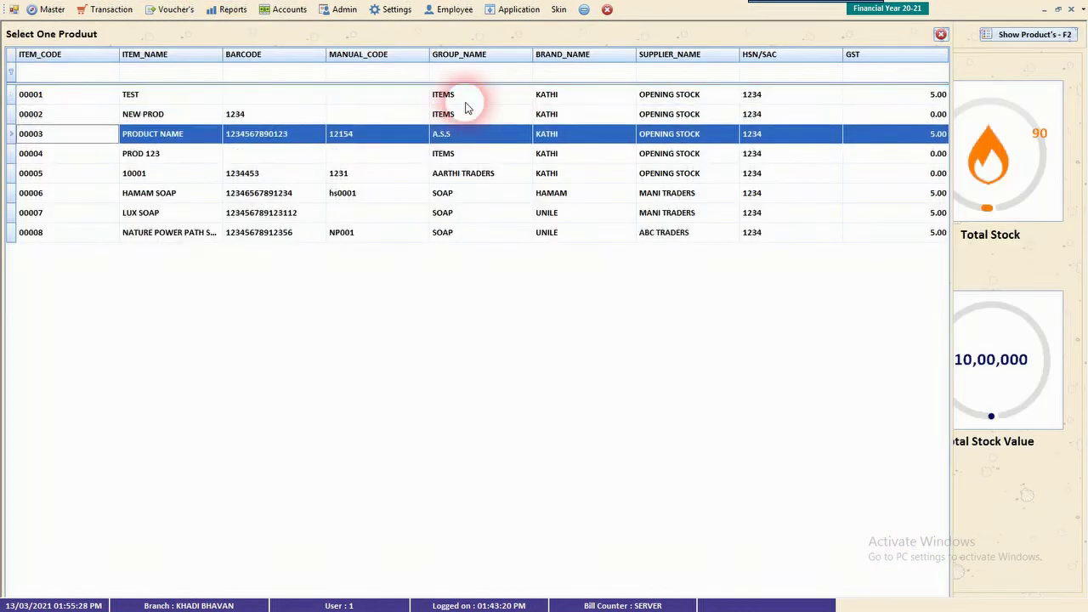
pyautogui.press('Return')
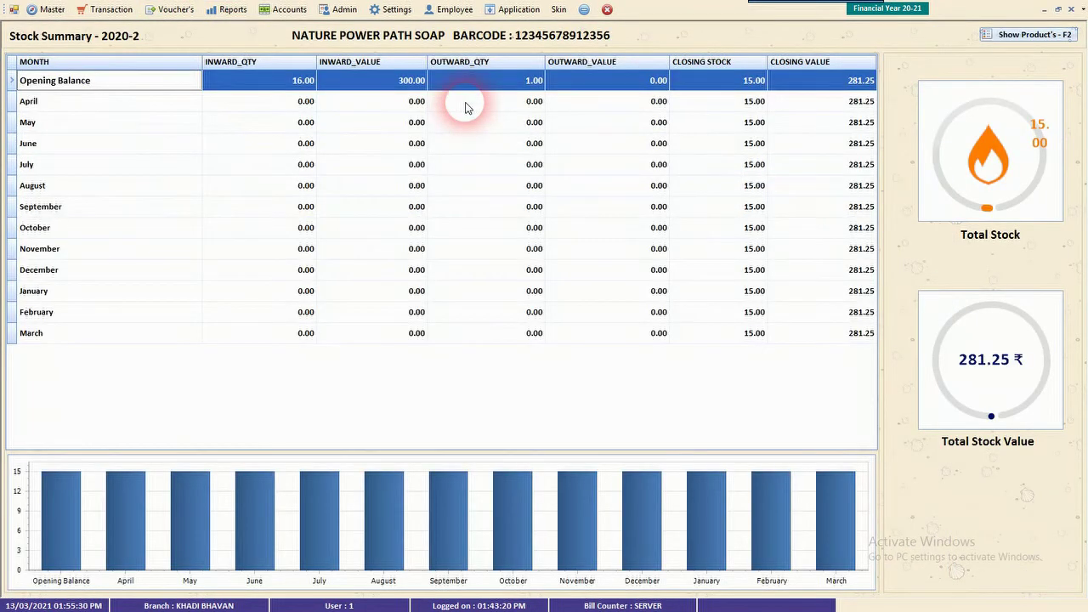
pyautogui.click(485, 121)
pyautogui.click(567, 83)
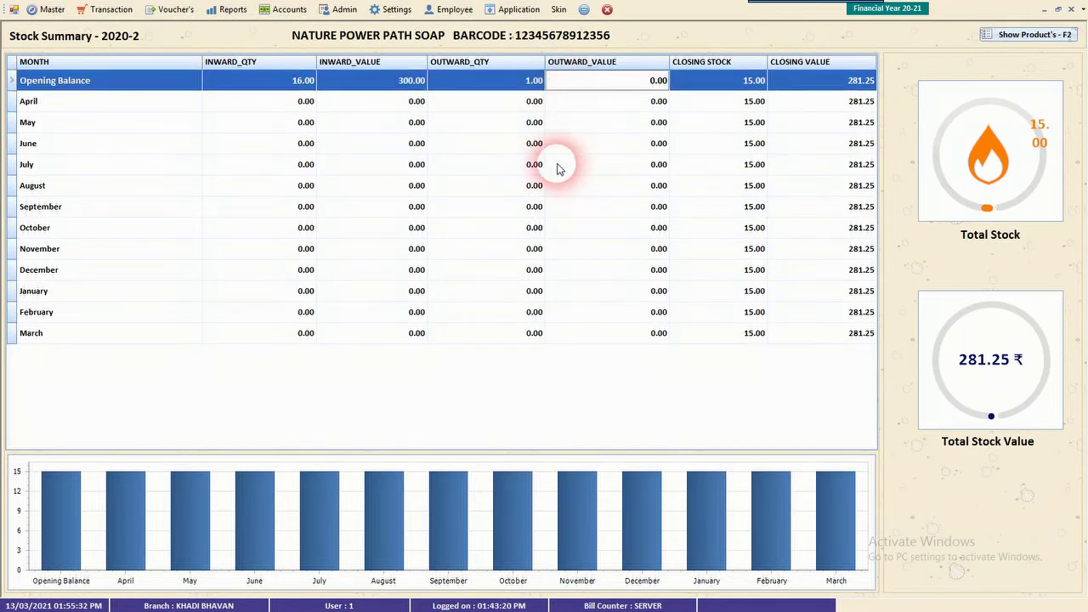
pyautogui.press('Return')
pyautogui.press('Escape')
pyautogui.press('Escape')
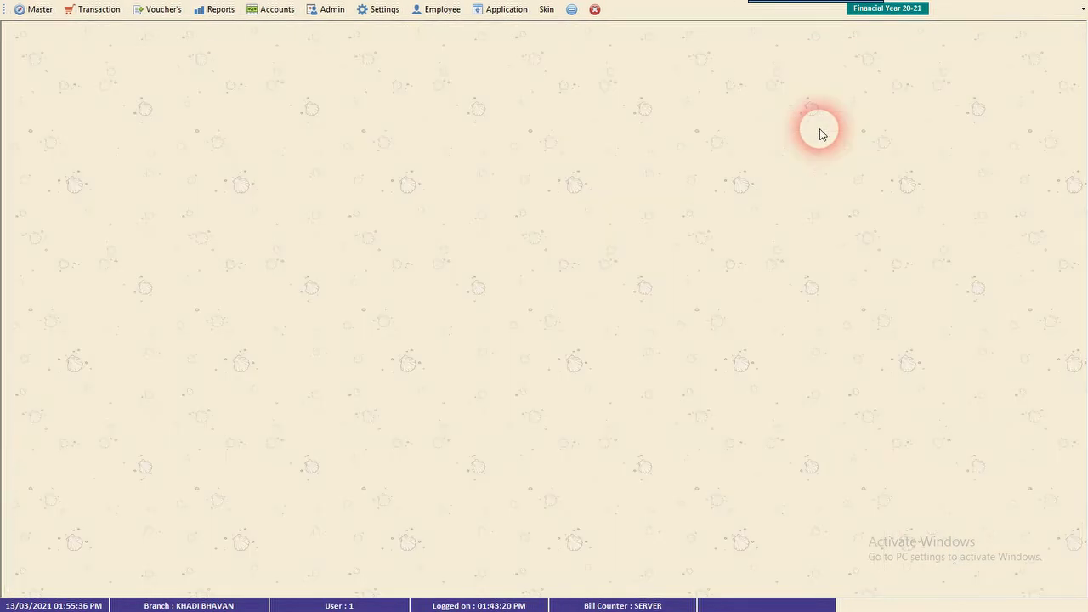
pyautogui.click(146, 10)
# - Start a new stock transfer delivery note with TEST ONE as the receiving branch
pyautogui.moveTo(115, 12)
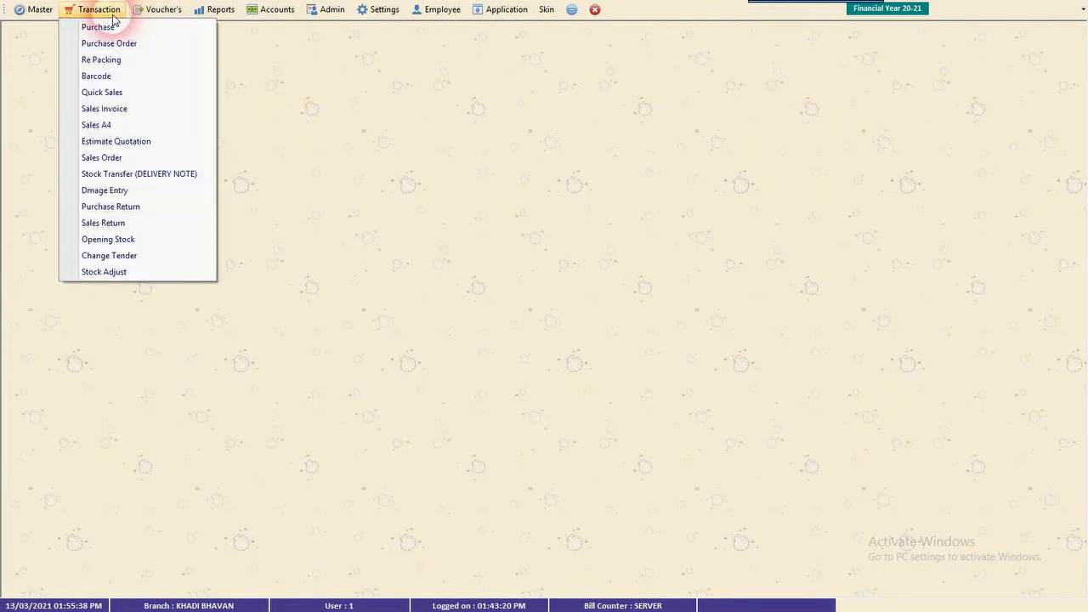
pyautogui.click(144, 175)
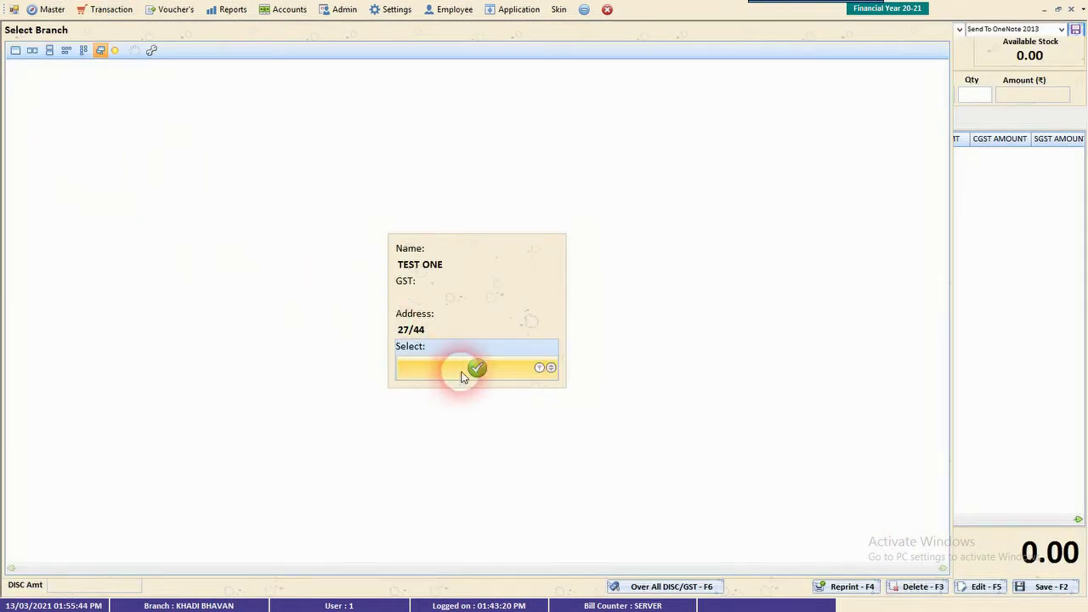
pyautogui.click(464, 371)
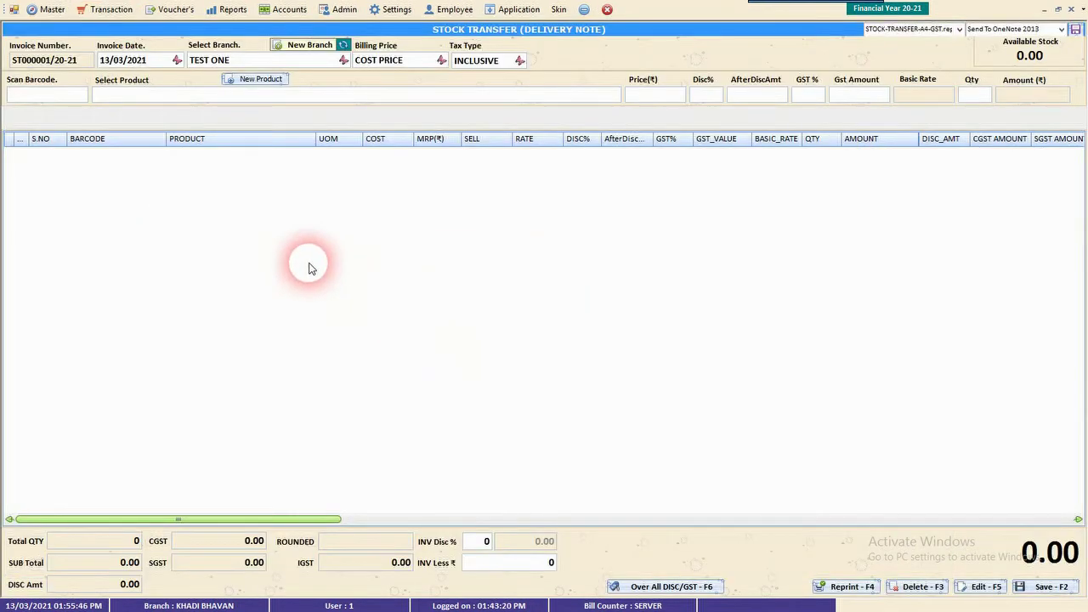
pyautogui.click(344, 61)
pyautogui.click(272, 88)
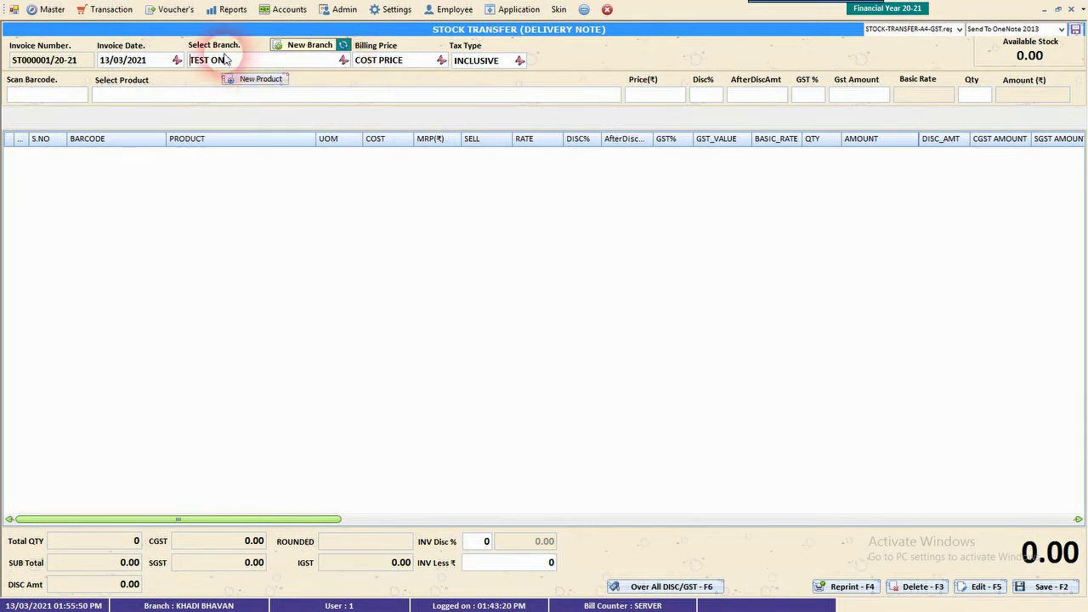
pyautogui.click(344, 61)
pyautogui.click(211, 89)
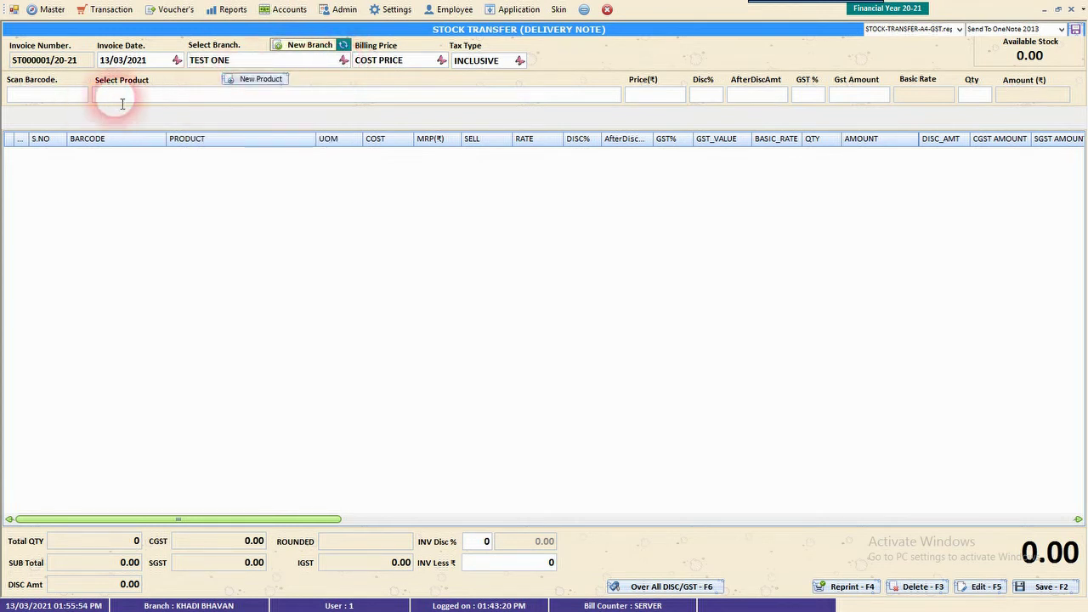
# - Scan the NATURE POWER PATH SOAP barcode and add quantity 5 to the transfer
pyautogui.click(64, 100)
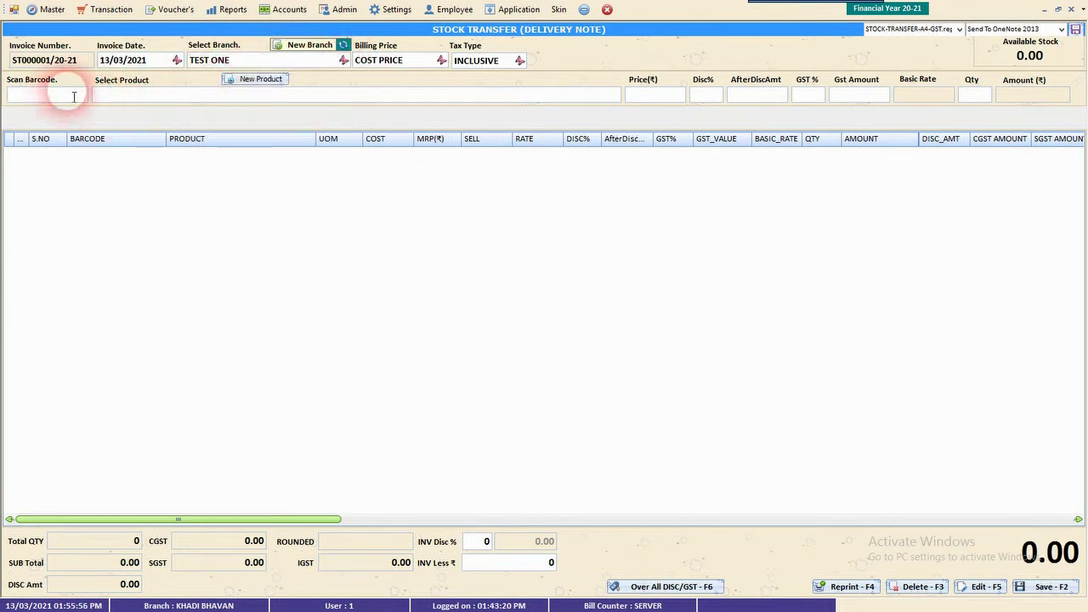
pyautogui.press('Return')
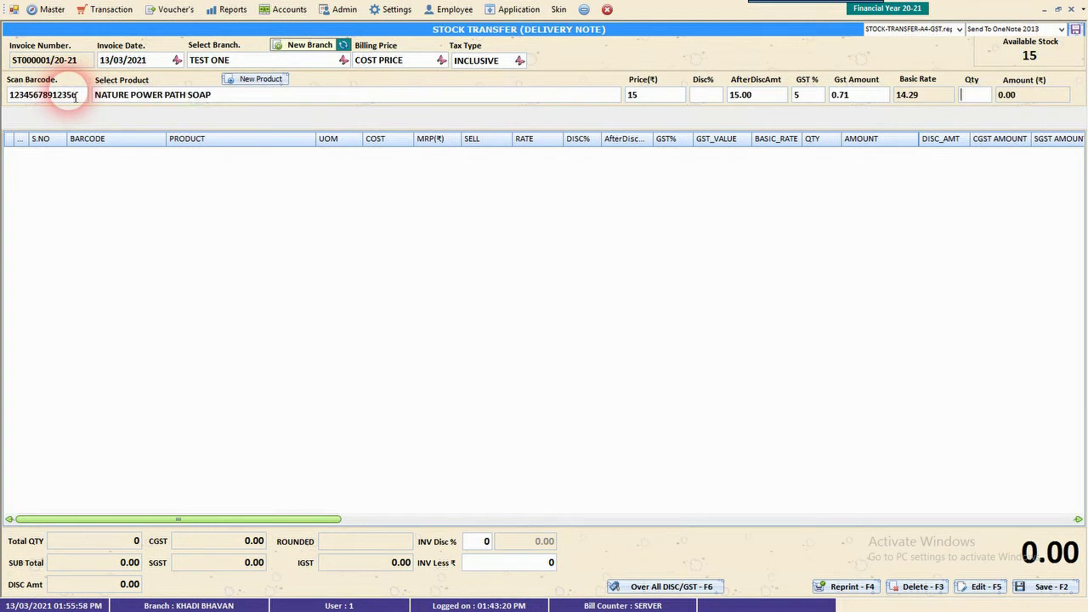
pyautogui.write('5')
pyautogui.press('Return')
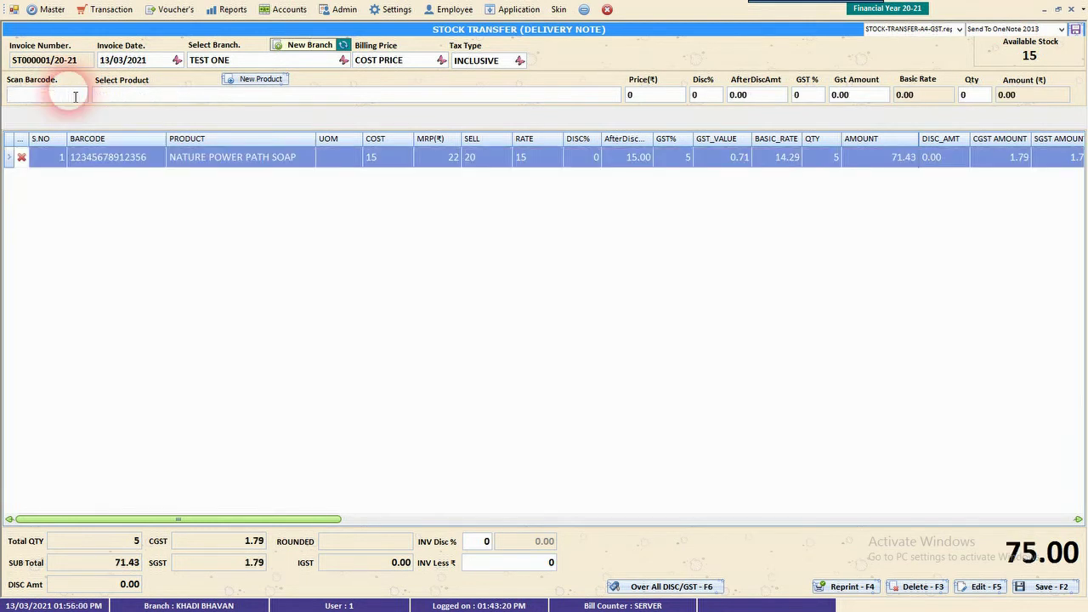
# - Save the 75.00 stock transfer, confirming it and answering the success and print prompts
pyautogui.press('F2')
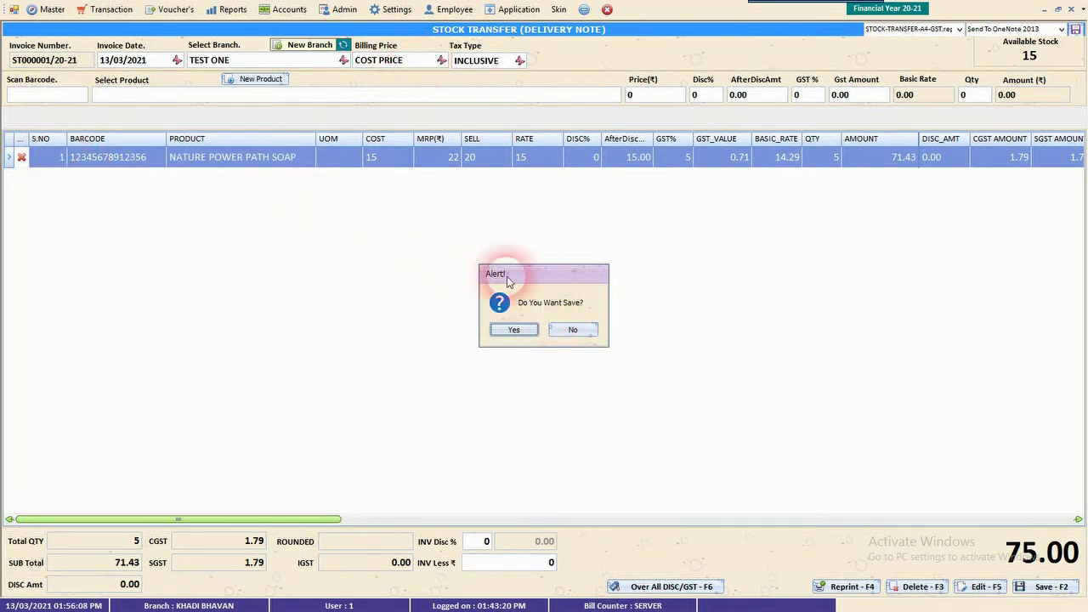
pyautogui.click(565, 329)
pyautogui.click(435, 62)
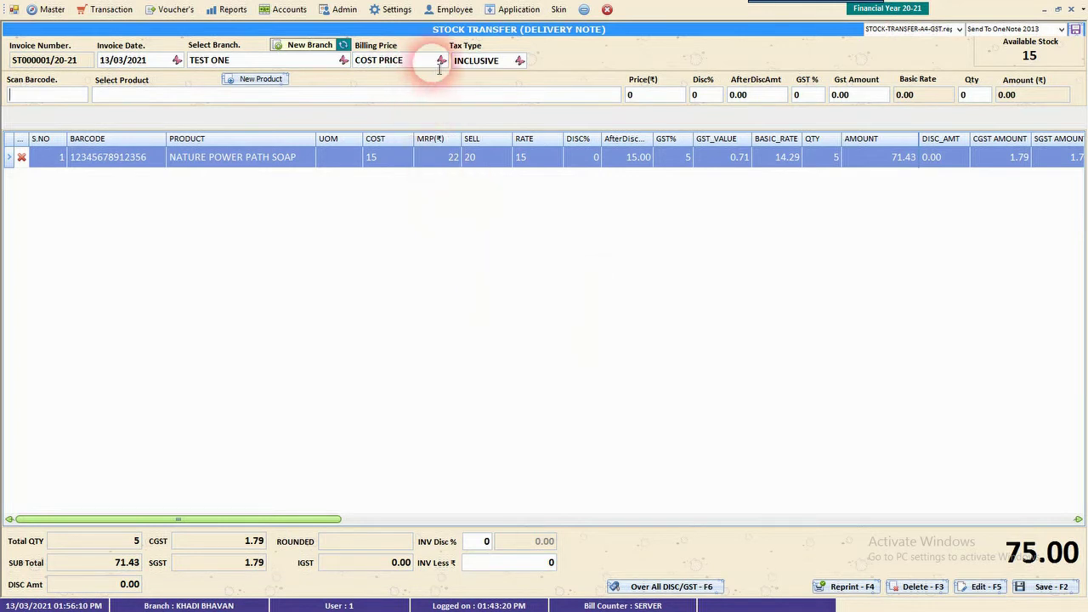
pyautogui.click(1052, 586)
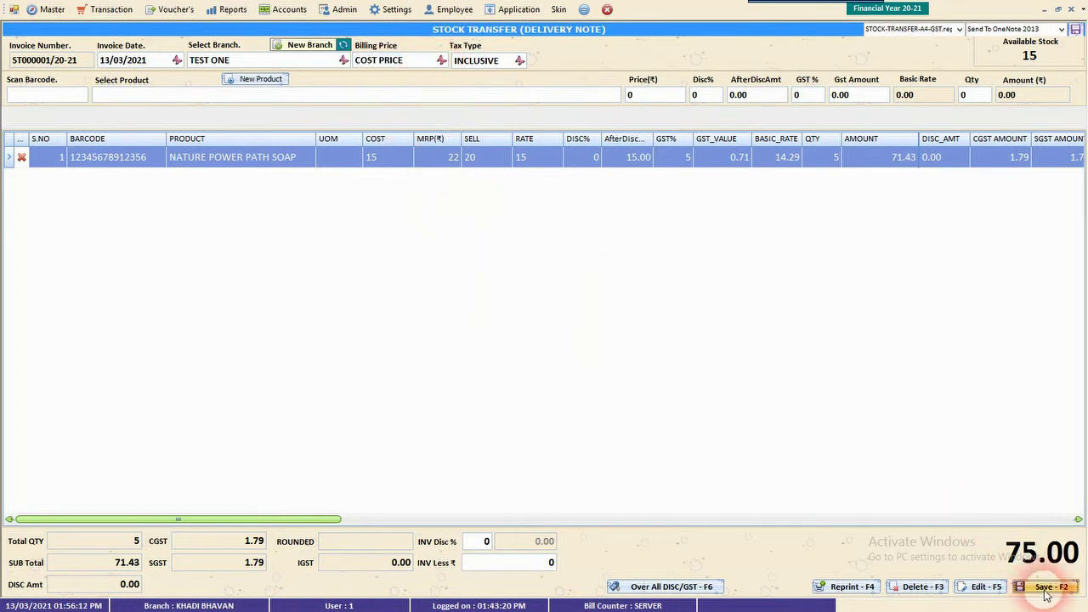
pyautogui.click(518, 328)
pyautogui.click(538, 330)
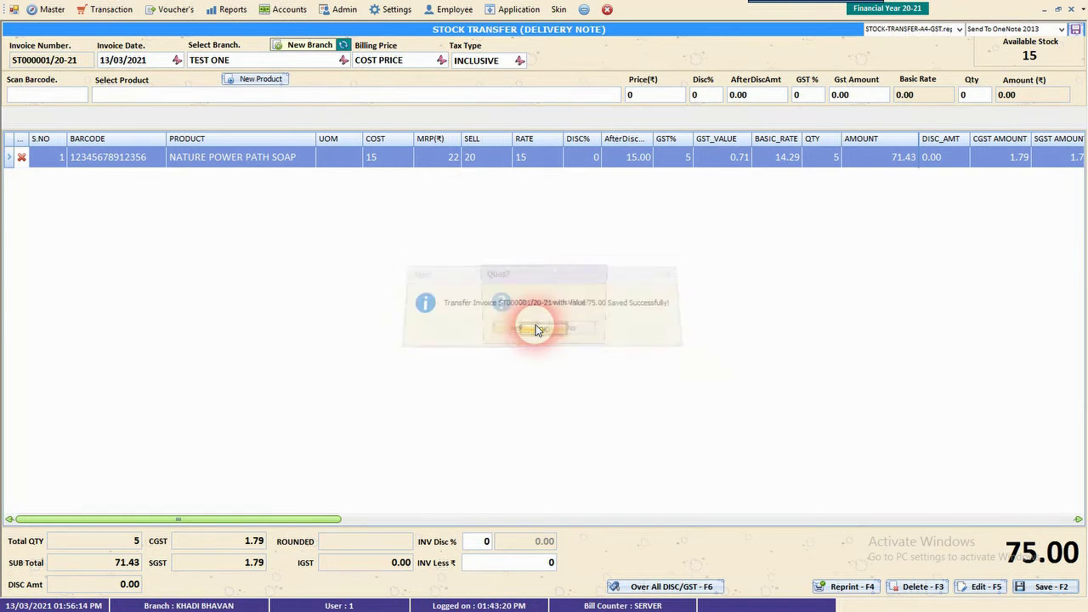
pyautogui.click(537, 330)
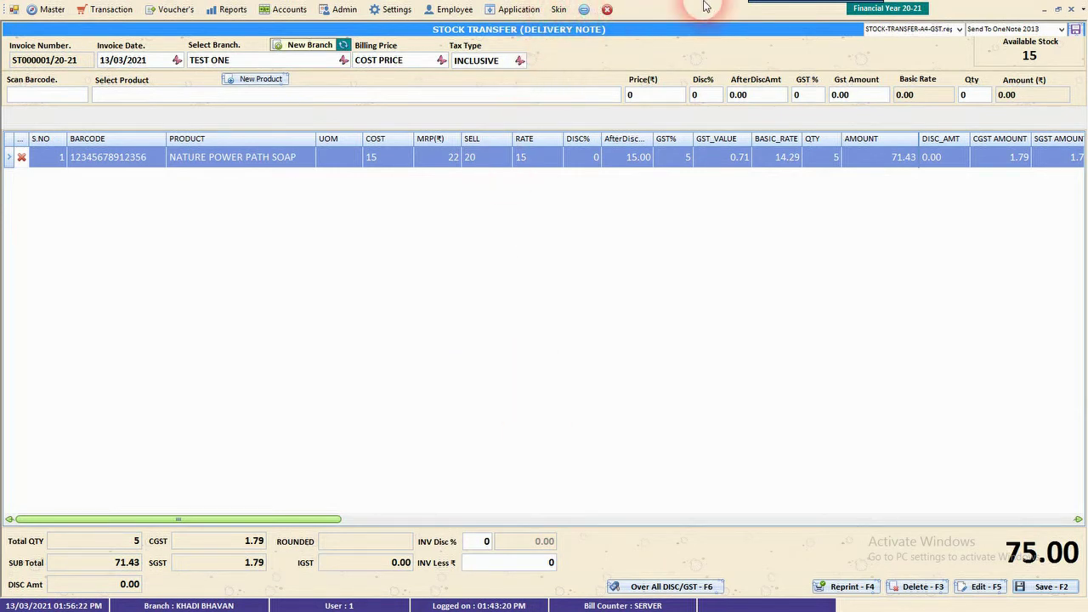
pyautogui.click(584, 9)
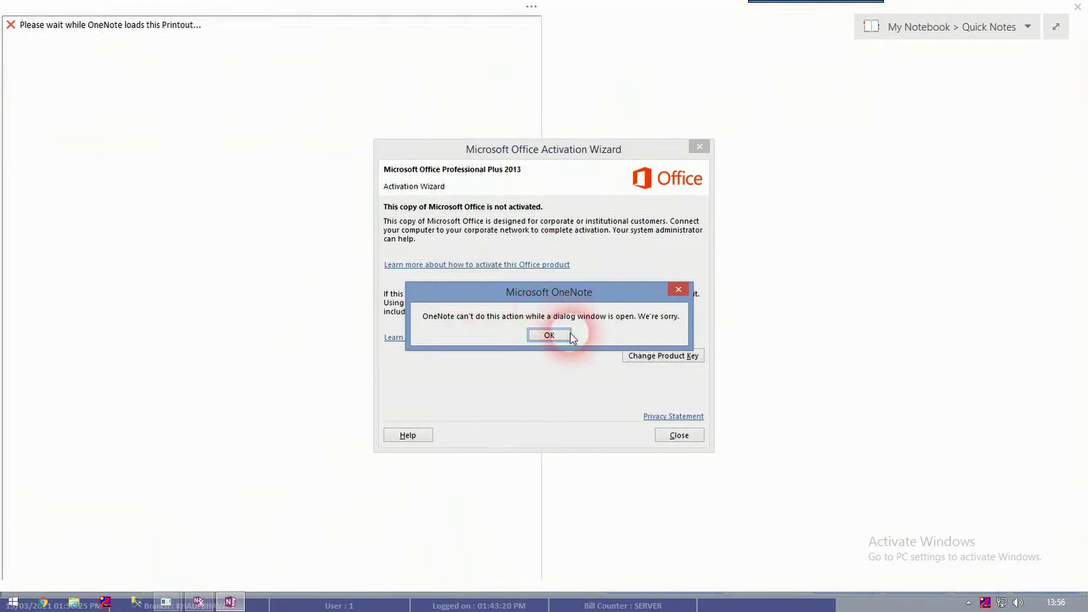
# - Dismiss the OneNote error, Activation Wizard and Send To OneNote panel to reveal the desktop
pyautogui.click(571, 337)
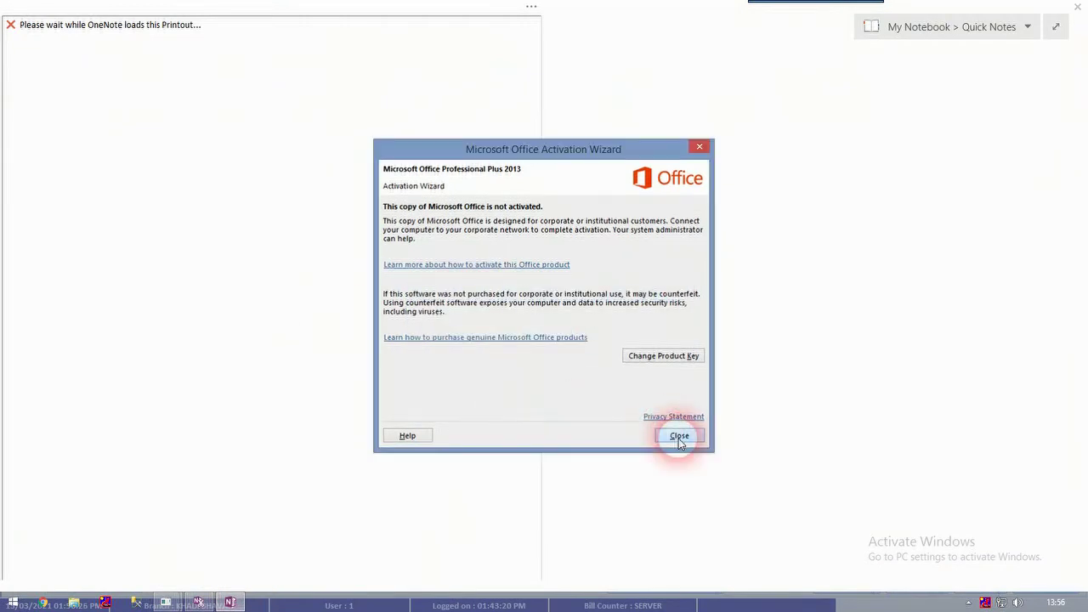
pyautogui.click(680, 436)
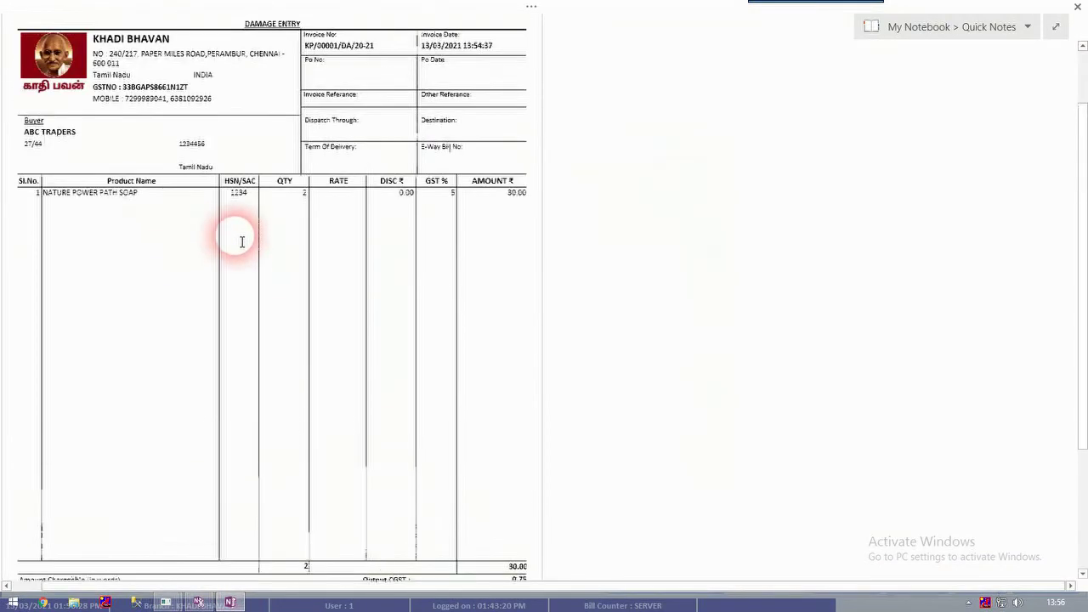
pyautogui.scroll(-10, 388, 138)
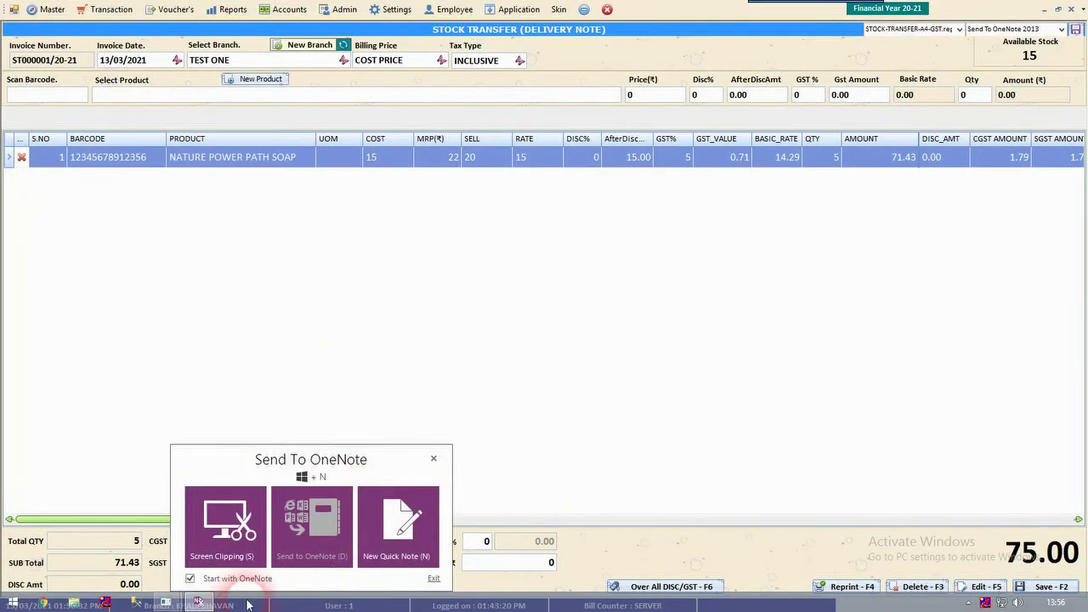
pyautogui.click(430, 578)
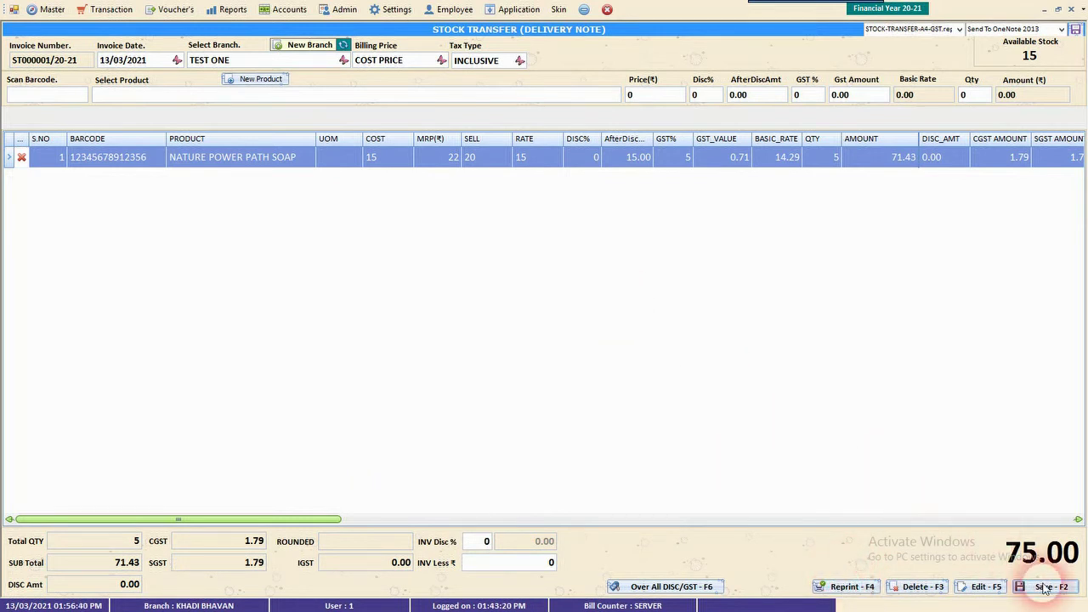
pyautogui.click(665, 245)
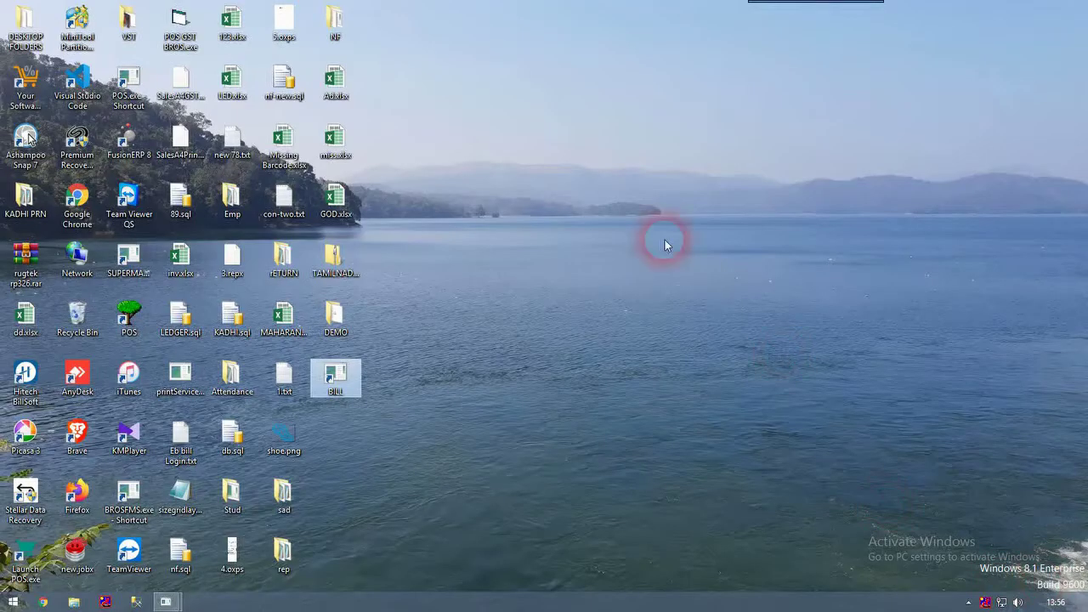
# - Review the Material Transfer Details preview for 5 soaps worth 75.00, then close it
pyautogui.click(138, 602)
pyautogui.click(261, 514)
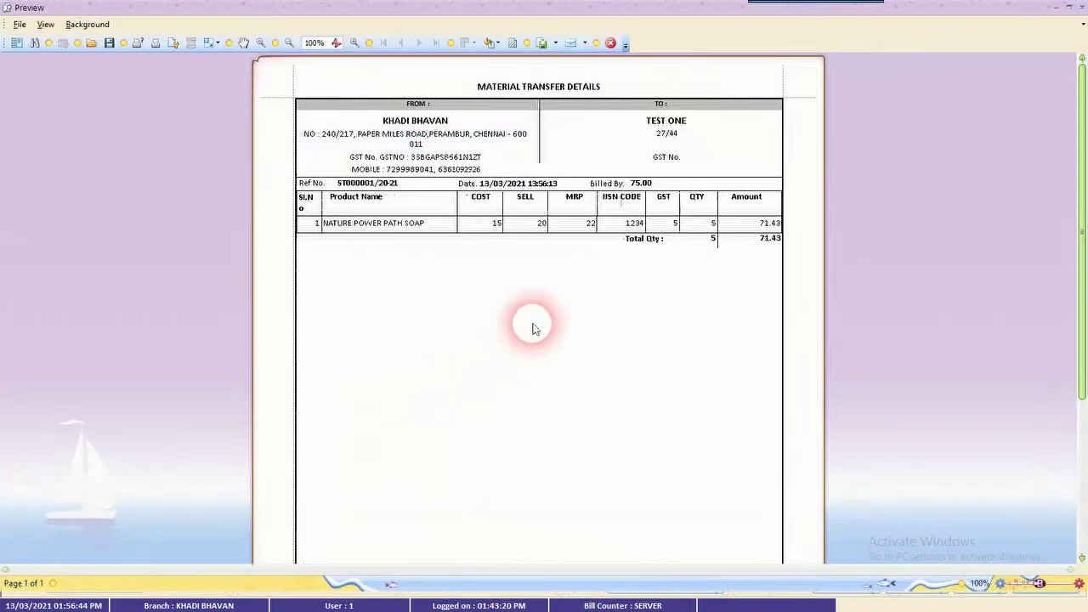
pyautogui.scroll(-5, 557, 253)
pyautogui.scroll(4, 564, 267)
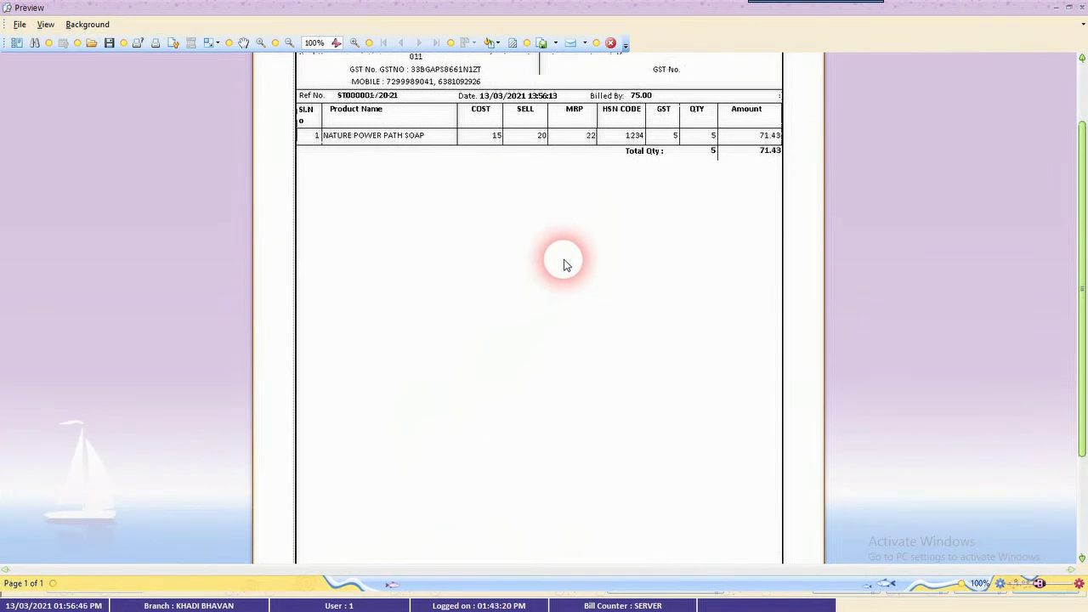
pyautogui.scroll(1, 564, 265)
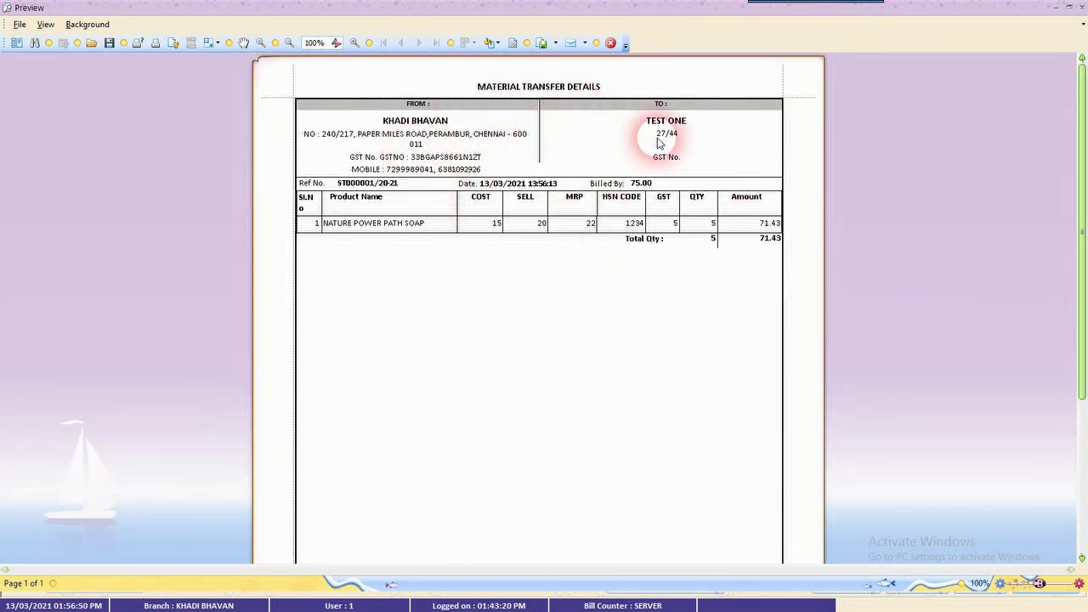
pyautogui.scroll(-4, 665, 187)
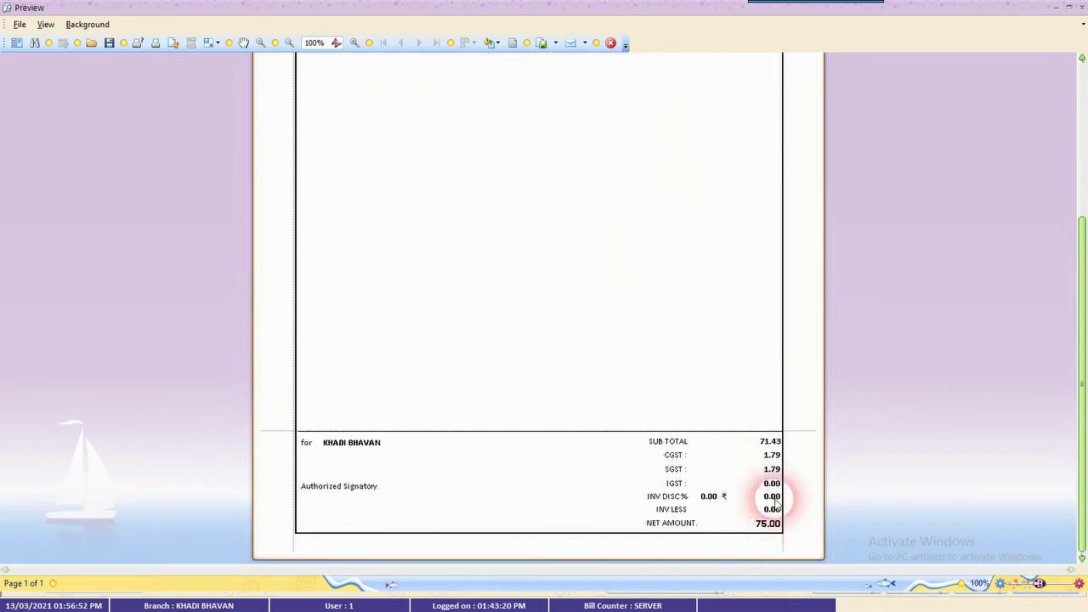
pyautogui.click(611, 43)
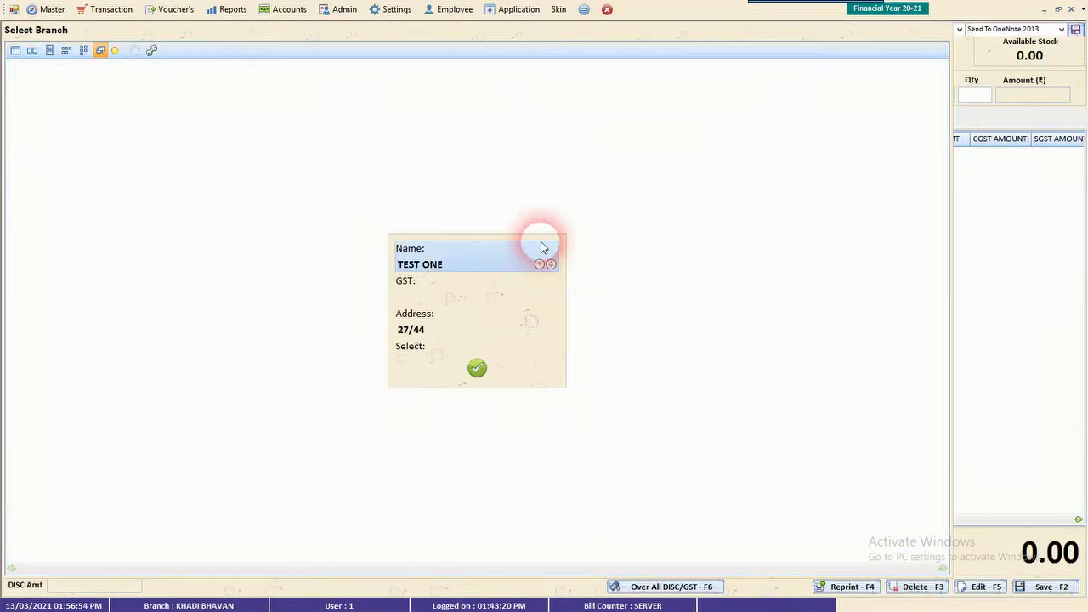
# - Close branch selection and a trial Estimate Quotation for the soap at 20.00, then open Stock Adjust
pyautogui.press('Escape')
pyautogui.click(498, 330)
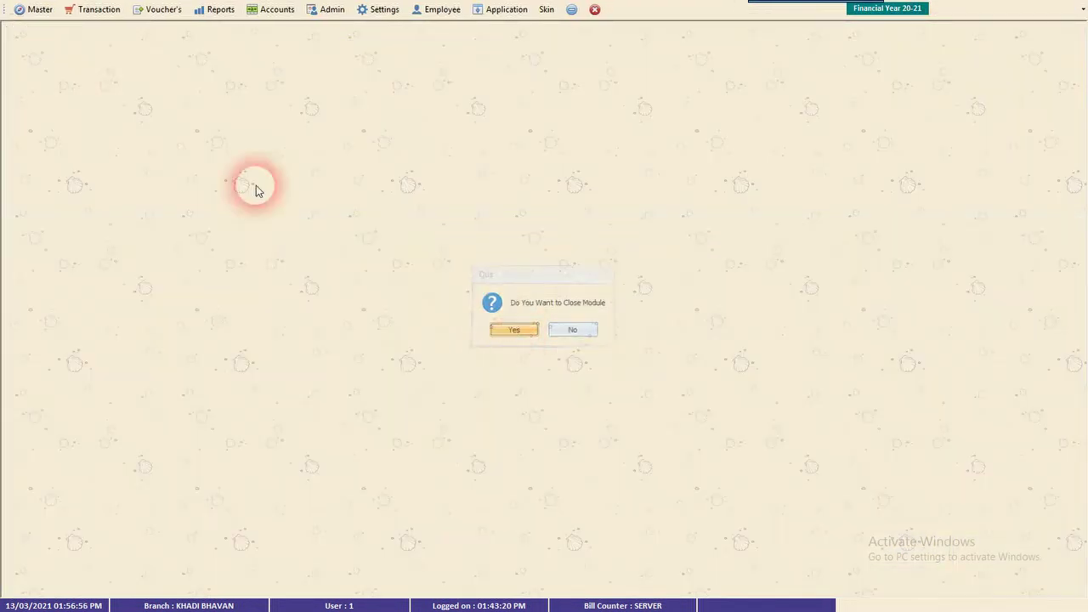
pyautogui.click(101, 9)
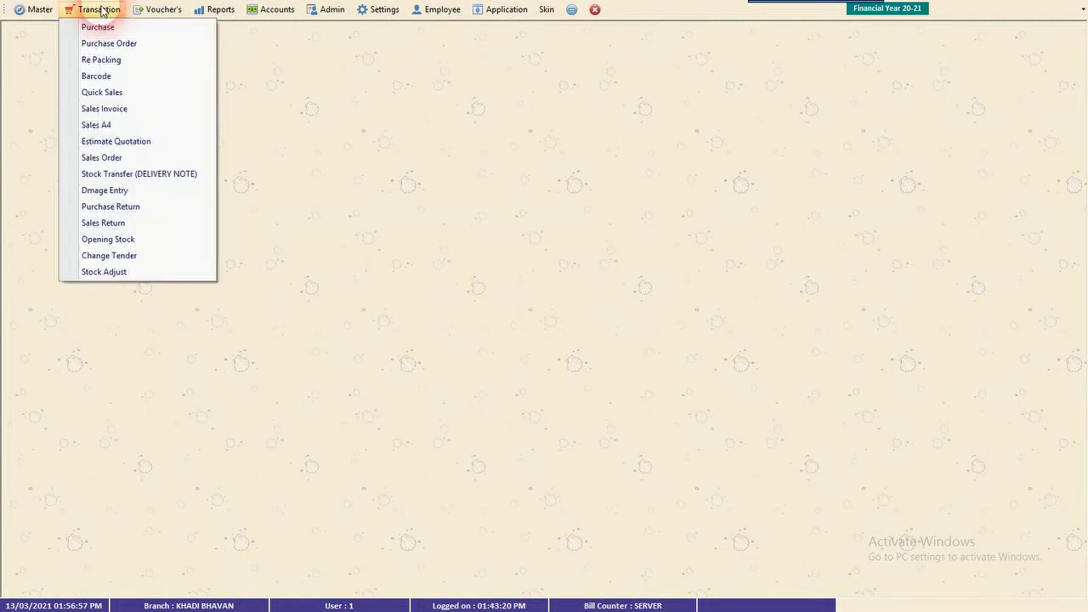
pyautogui.click(135, 142)
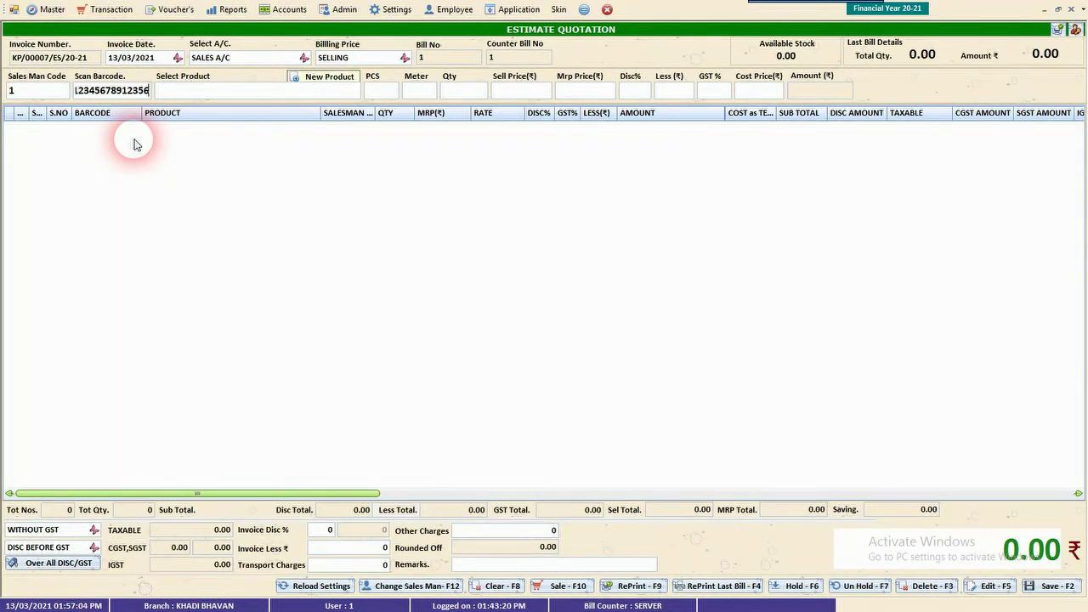
pyautogui.press('Return')
pyautogui.press('Escape')
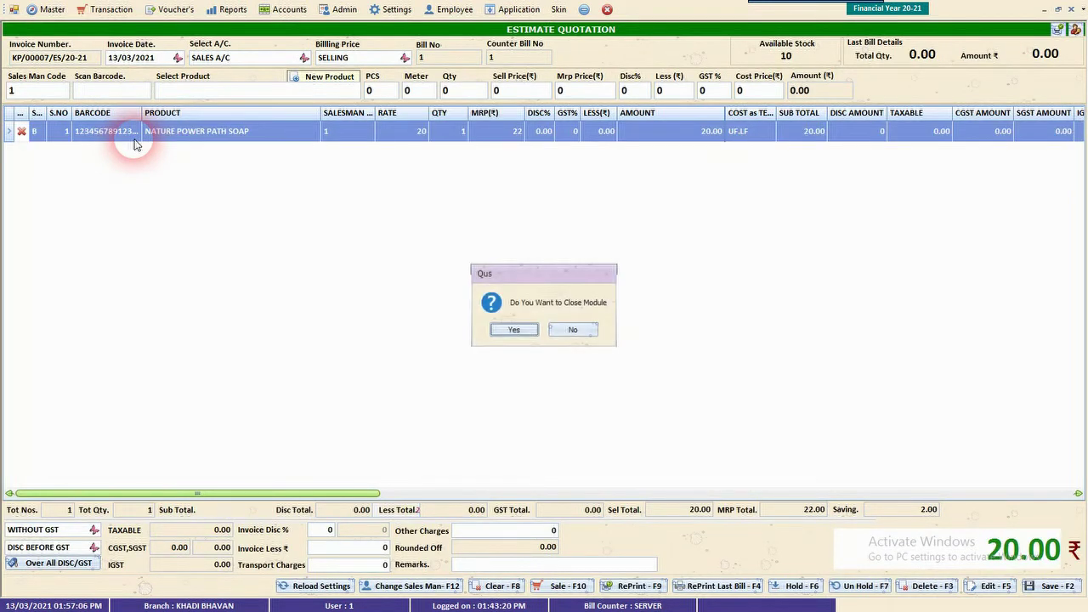
pyautogui.press('Return')
pyautogui.click(109, 16)
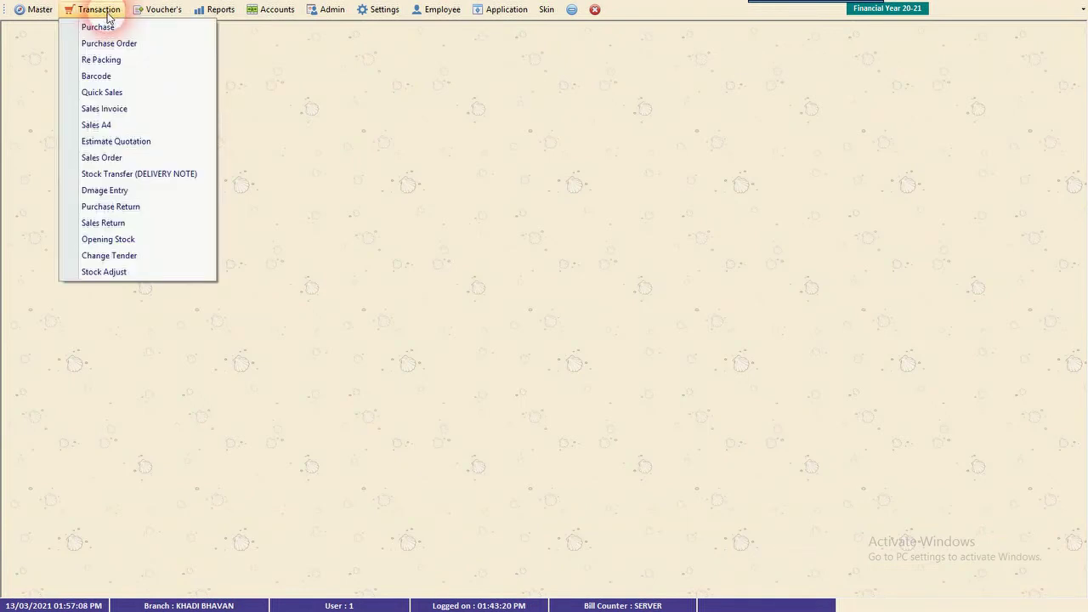
pyautogui.click(113, 272)
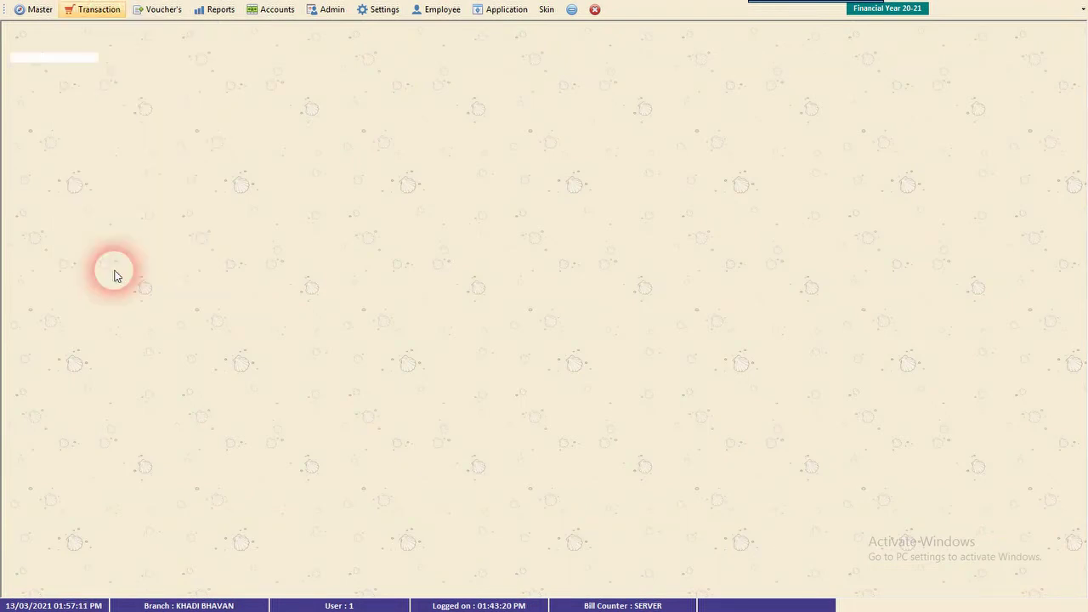
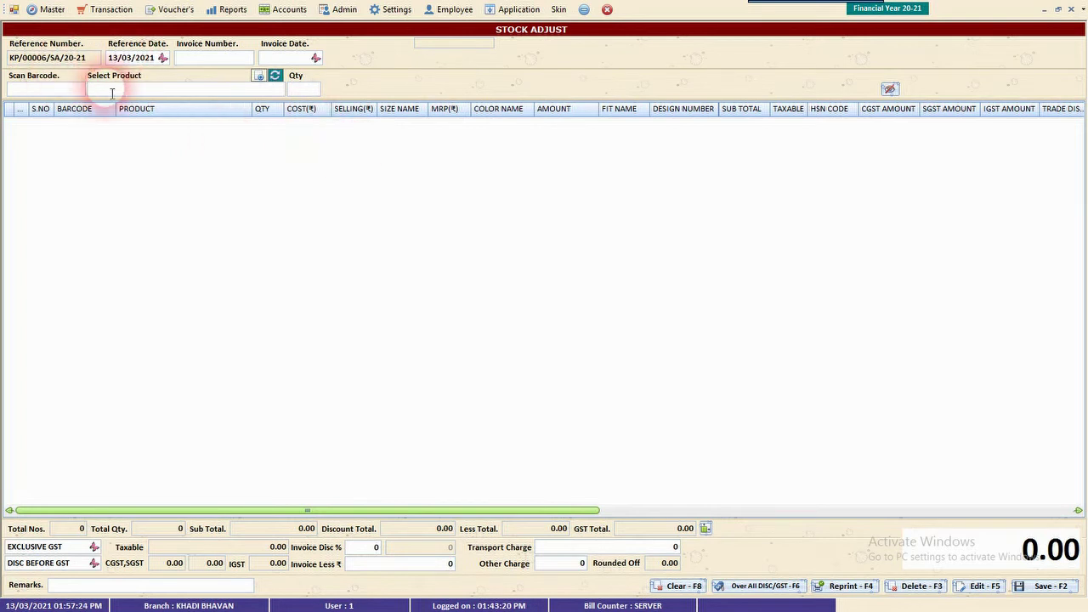
# - Save a stock adjustment of -1 NATURE POWER PATH SOAP, value -16.00
pyautogui.click(78, 91)
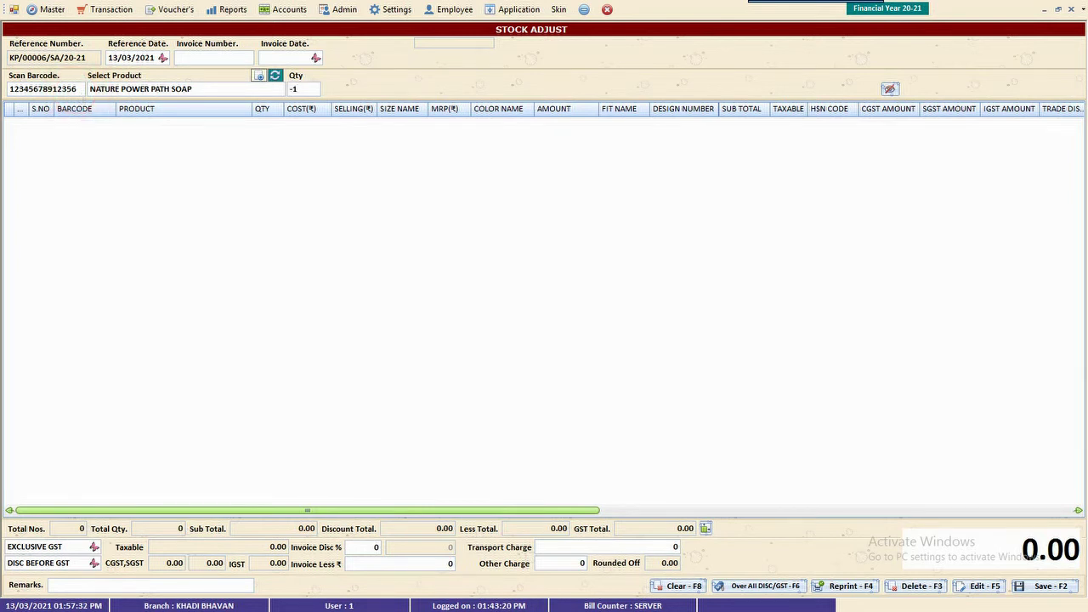
pyautogui.click(72, 90)
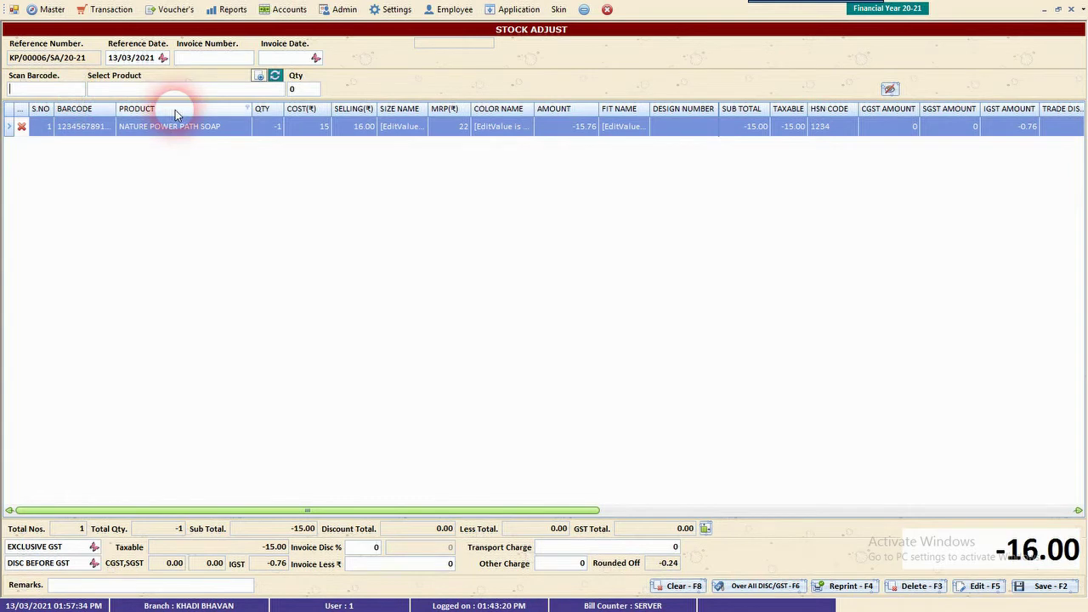
pyautogui.press('F2')
pyautogui.press('Return')
pyautogui.press('Return')
pyautogui.press('Return')
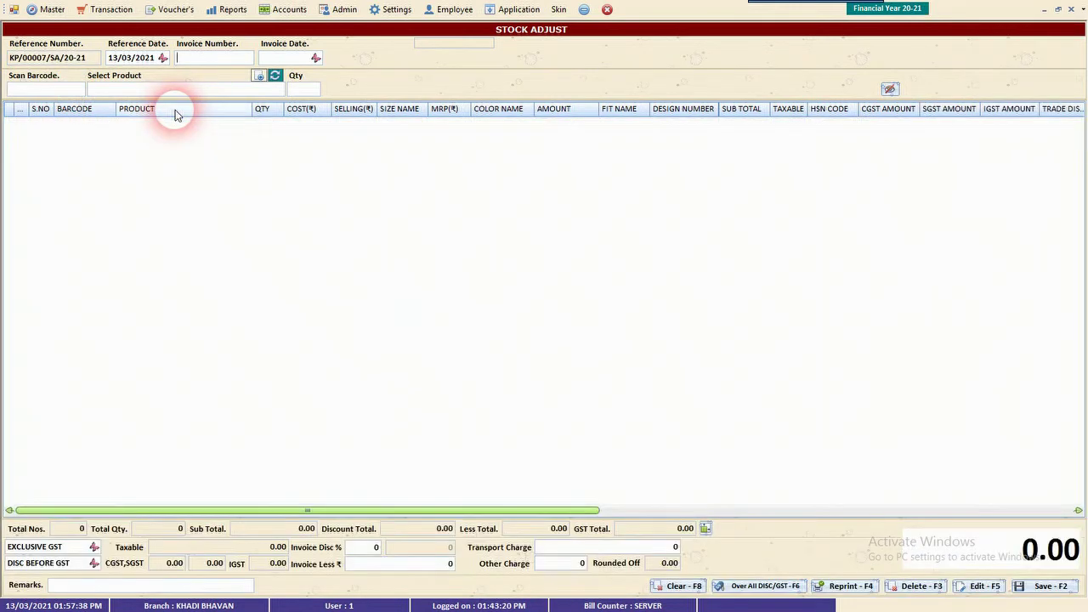
# - Close the Stock Adjust screen, confirming the exit
pyautogui.press('Escape')
pyautogui.press('Return')
pyautogui.click(77, 9)
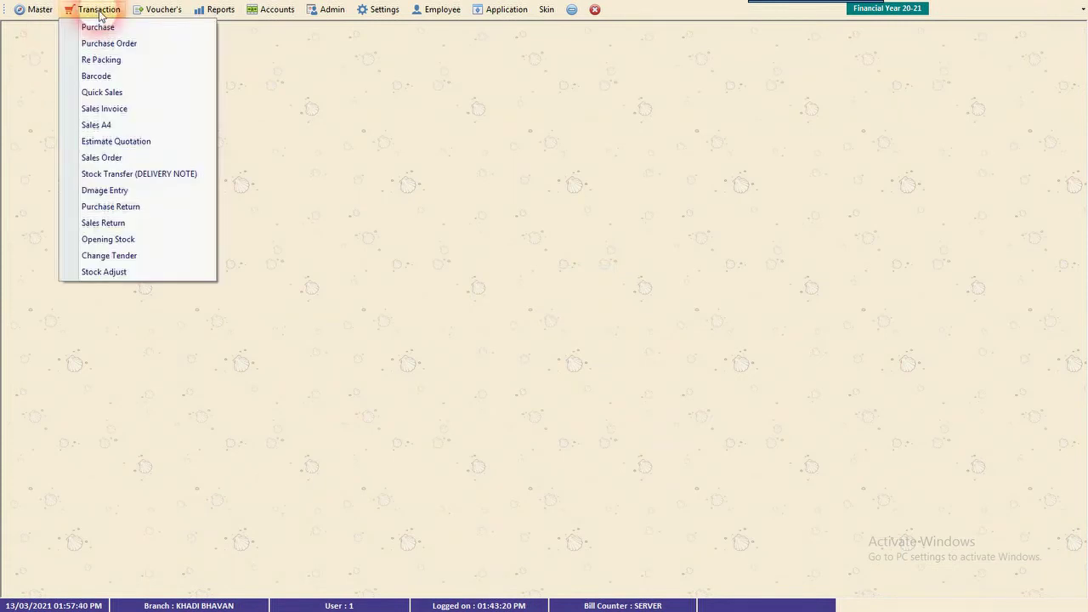
# - Enter a payment voucher line paying 100 from CASH A/C to TEA EXP
pyautogui.click(161, 7)
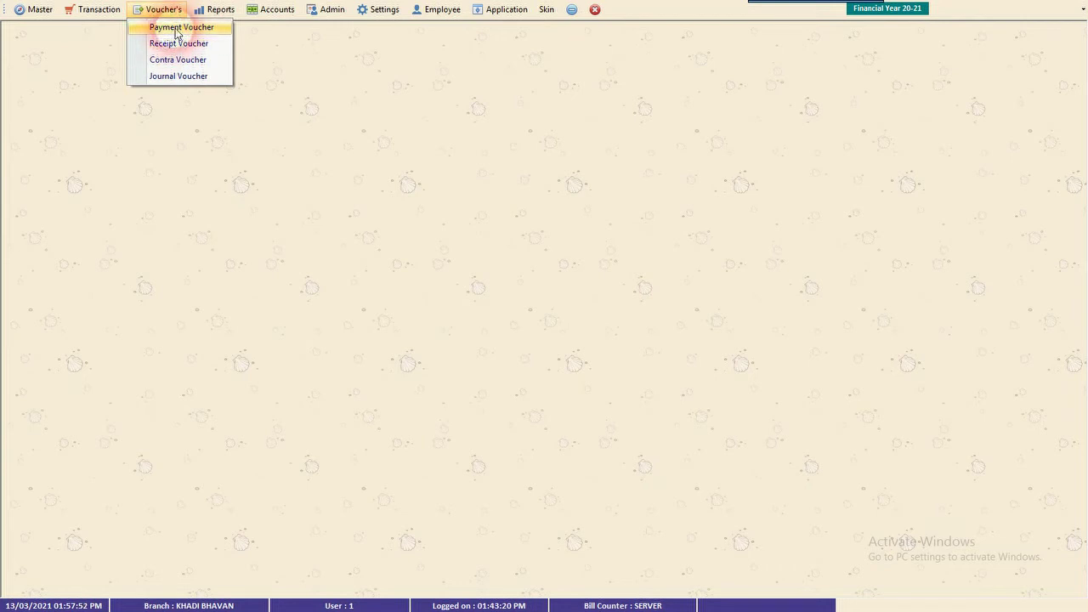
pyautogui.click(176, 31)
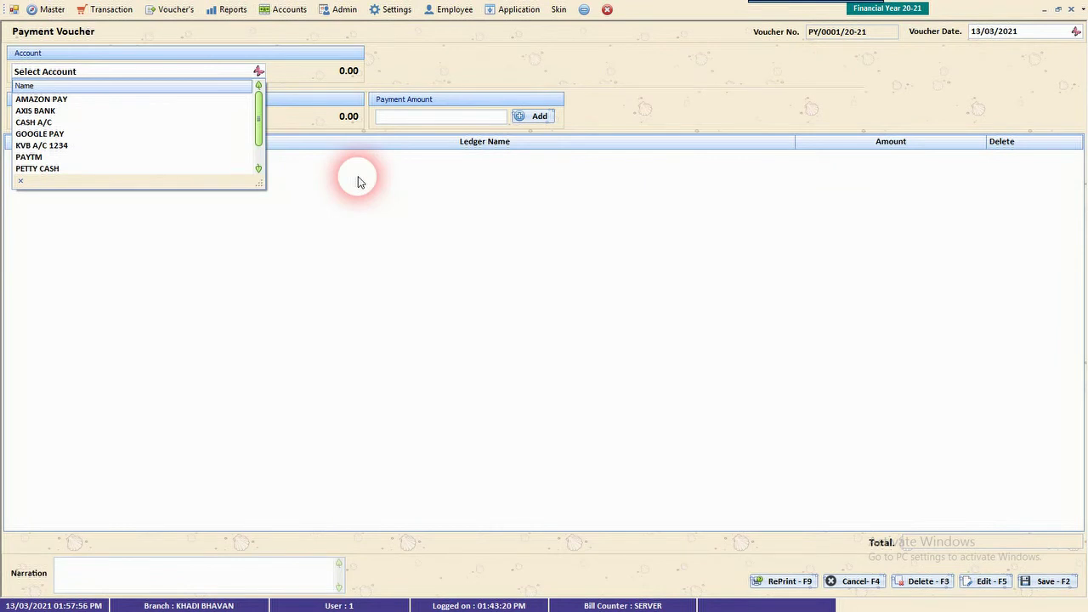
pyautogui.click(68, 124)
pyautogui.click(74, 118)
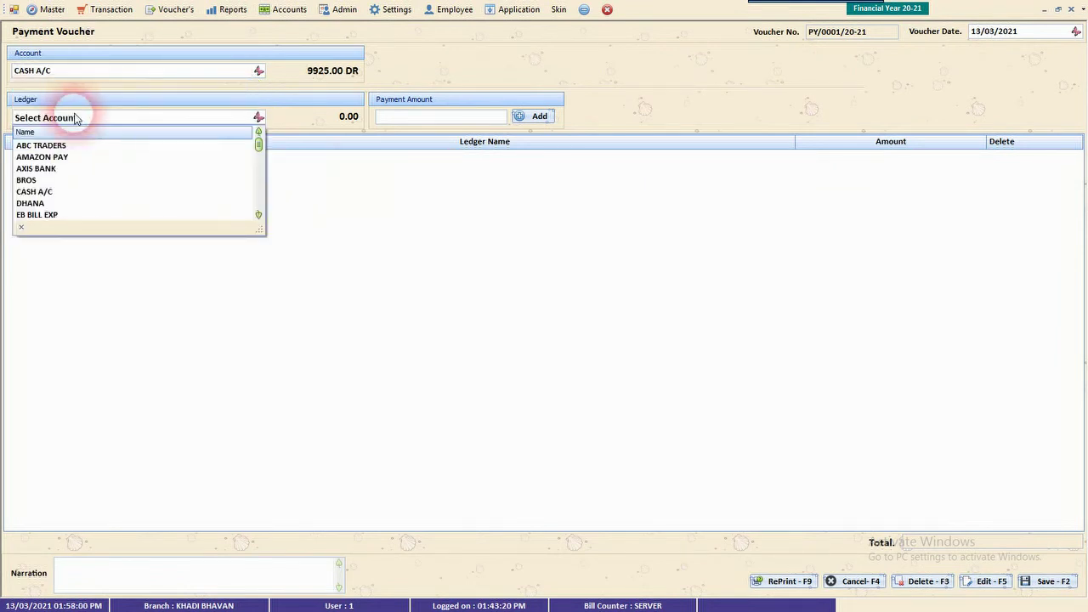
pyautogui.write('tea')
pyautogui.press('Return')
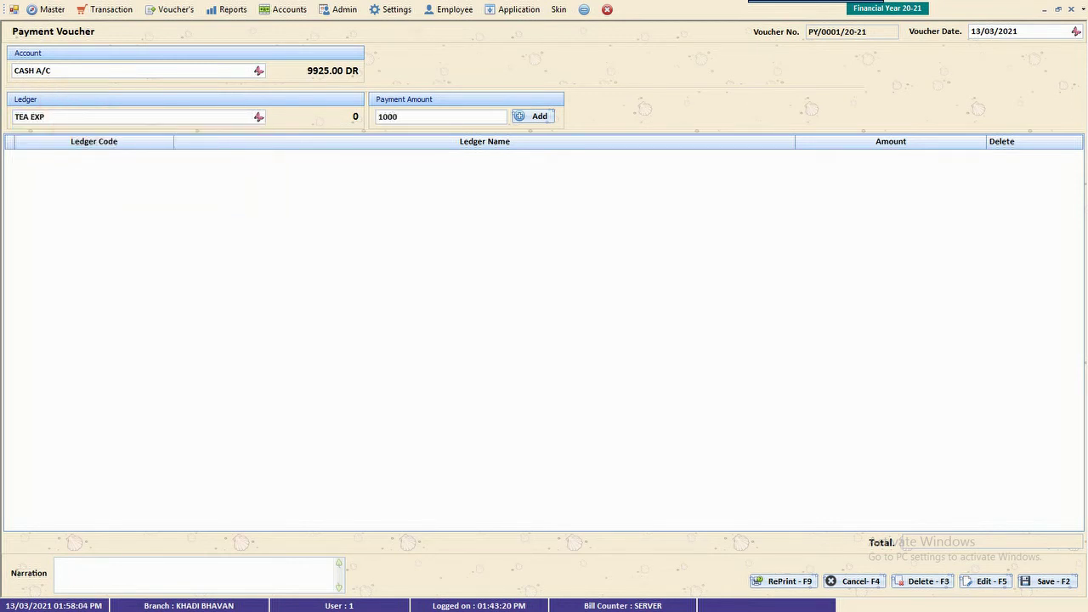
pyautogui.press('Return')
pyautogui.click(74, 117)
pyautogui.click(536, 339)
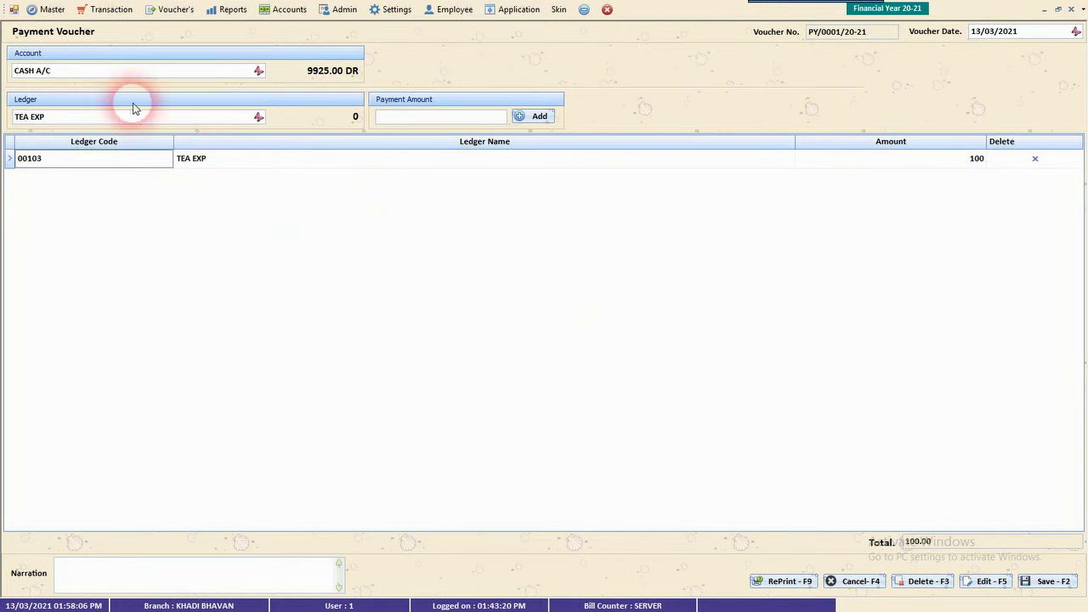
# - Save payment voucher PY/0001/20-21 without printing and close the voucher screen
pyautogui.click(1016, 580)
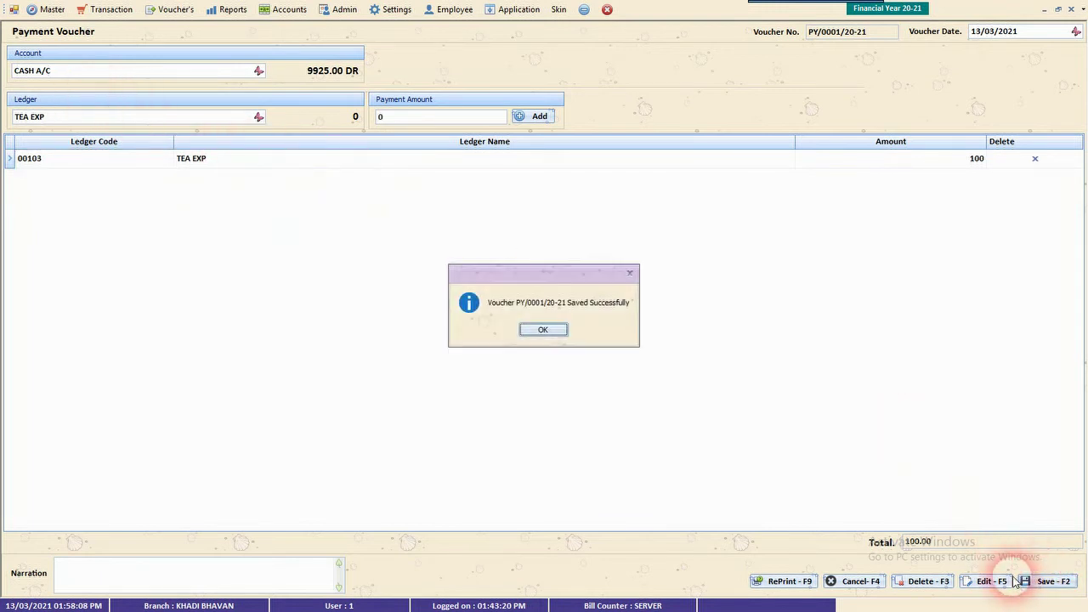
pyautogui.press('Return')
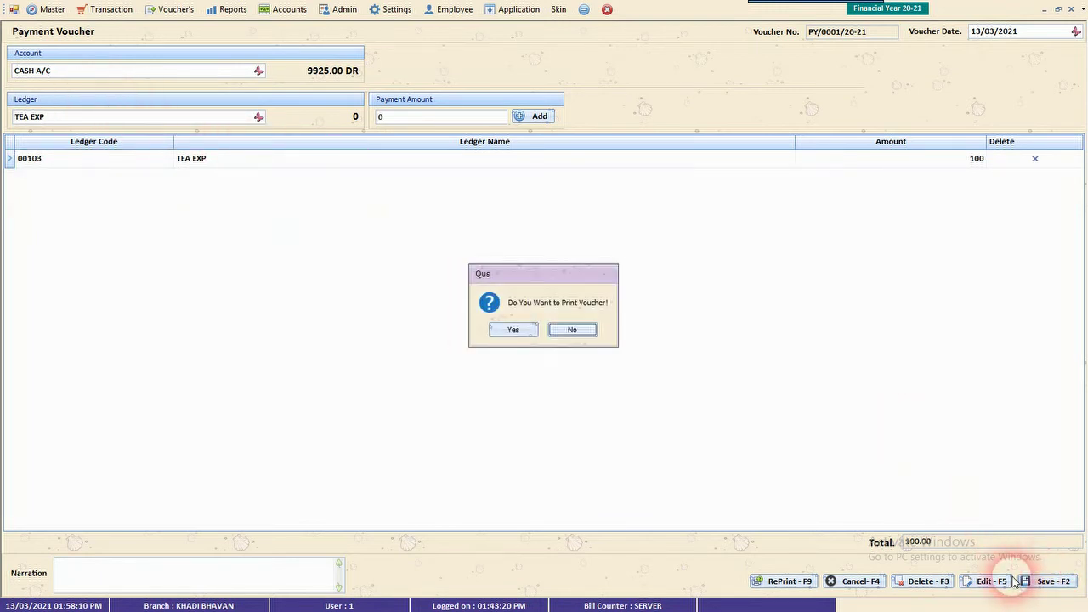
pyautogui.press('Return')
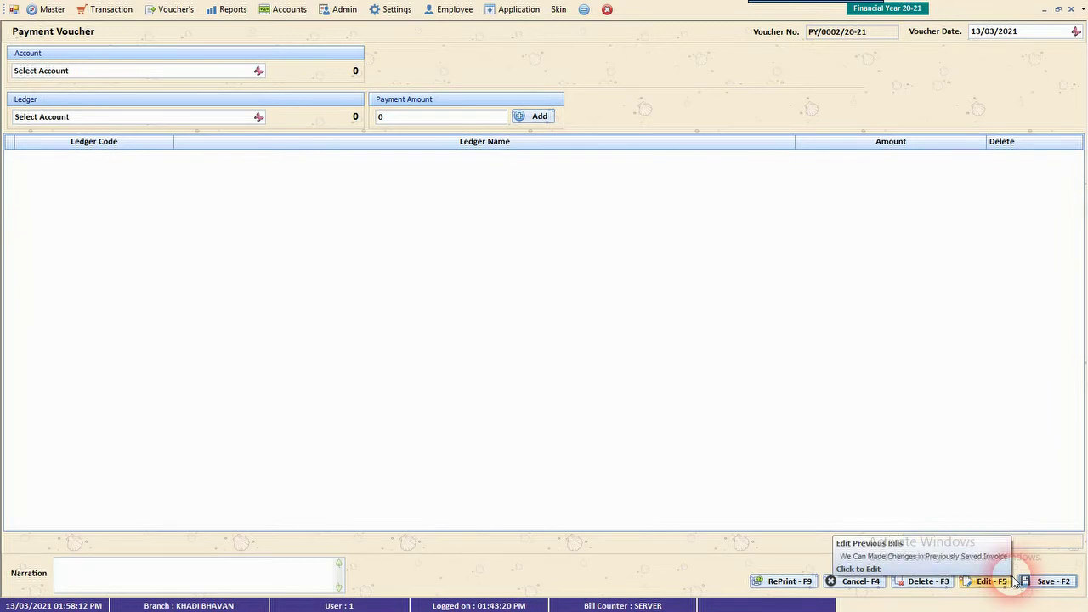
pyautogui.press('Escape')
pyautogui.press('Return')
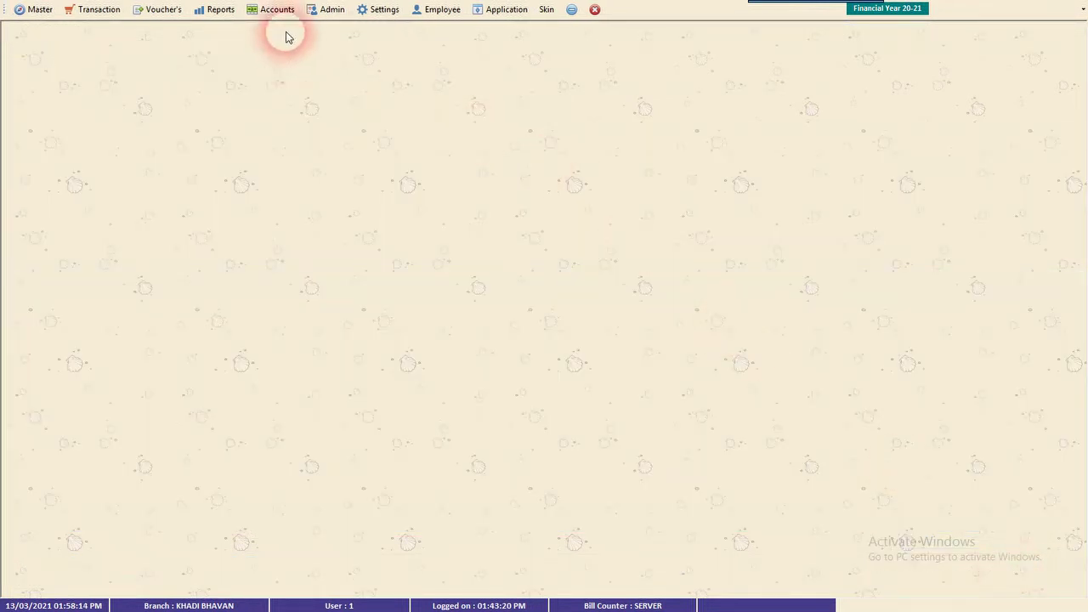
pyautogui.click(277, 10)
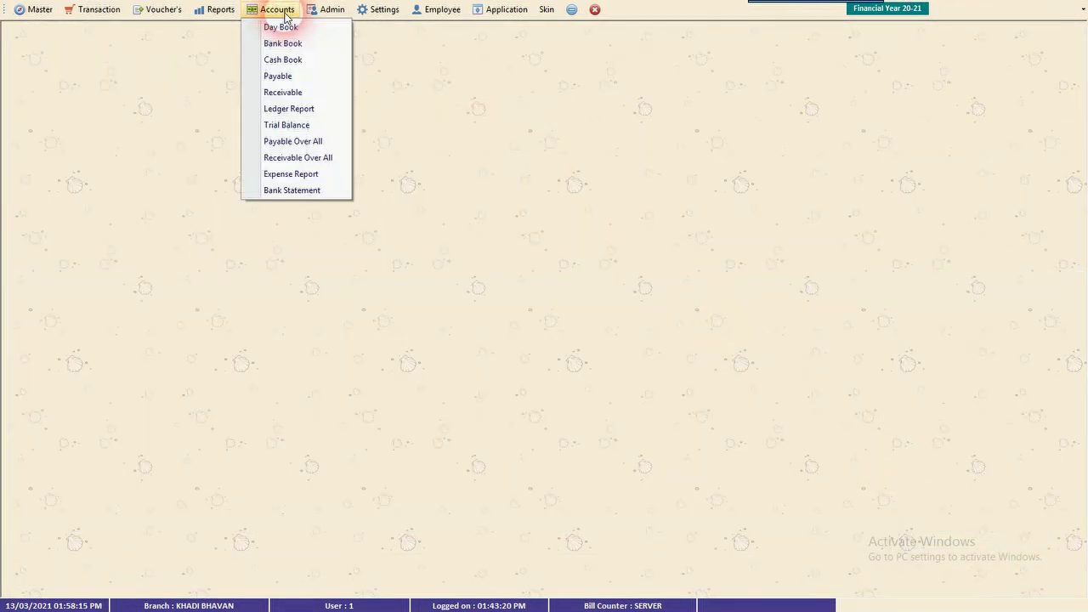
pyautogui.click(281, 111)
pyautogui.press('Down')
pyautogui.press('Down')
pyautogui.press('Down')
pyautogui.press('Down')
pyautogui.press('Down')
pyautogui.press('Down')
pyautogui.press('Down')
pyautogui.press('Down')
pyautogui.press('Down')
pyautogui.press('Down')
pyautogui.press('Down')
pyautogui.press('Down')
pyautogui.press('Down')
pyautogui.press('Down')
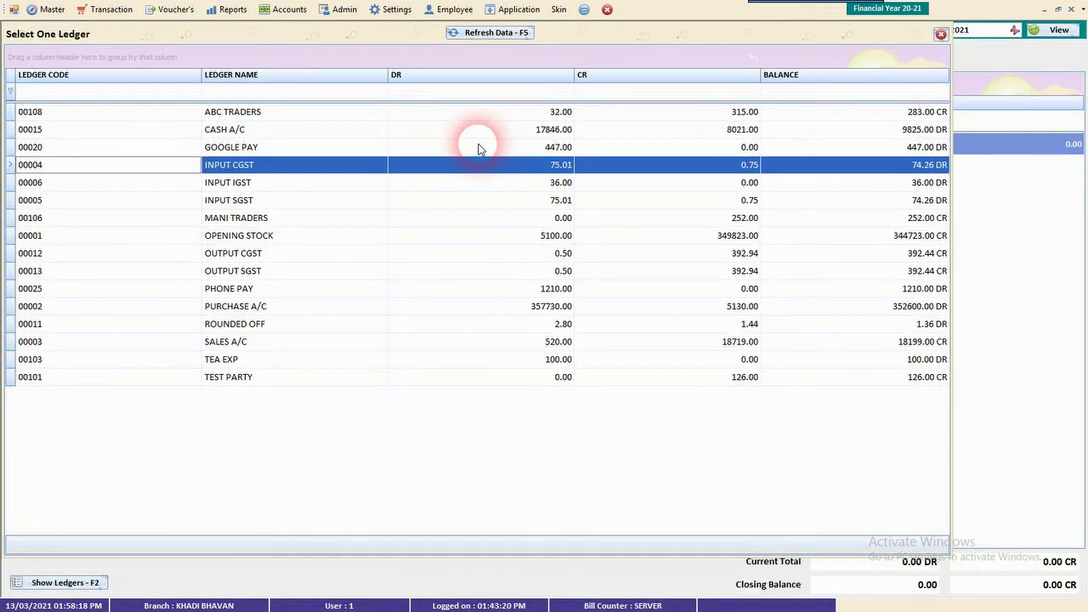
pyautogui.press('Down')
pyautogui.press('Up')
pyautogui.press('Up')
pyautogui.press('Down')
pyautogui.press('Return')
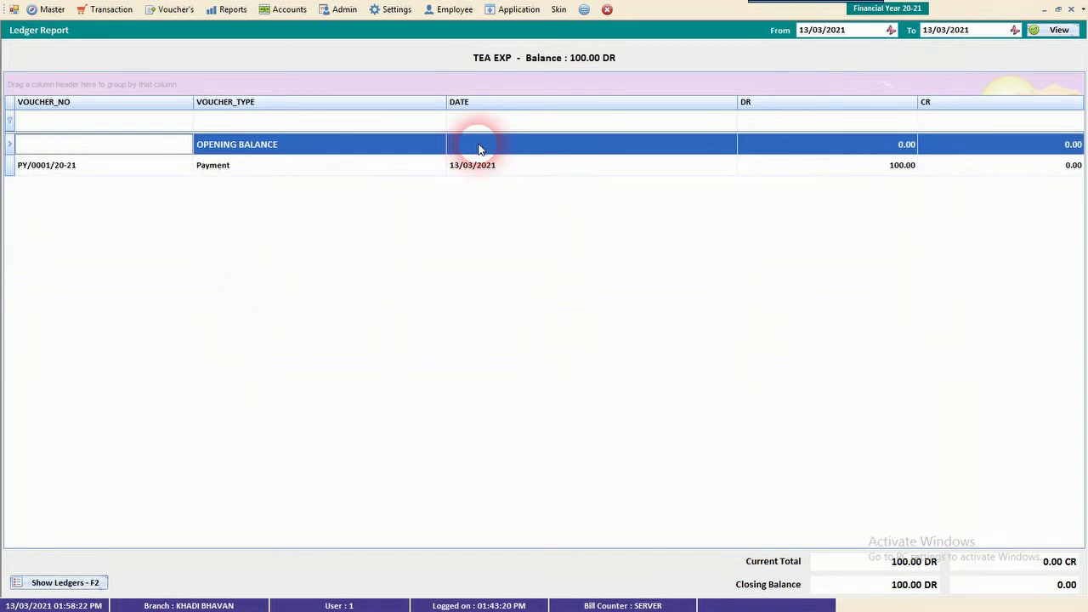
pyautogui.press('Down')
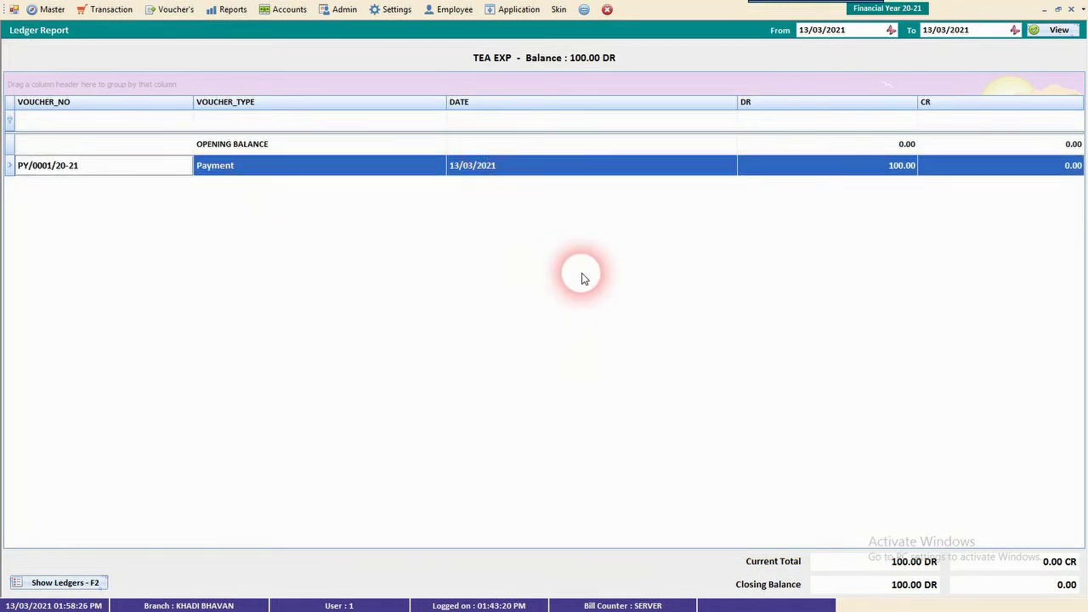
pyautogui.press('Escape')
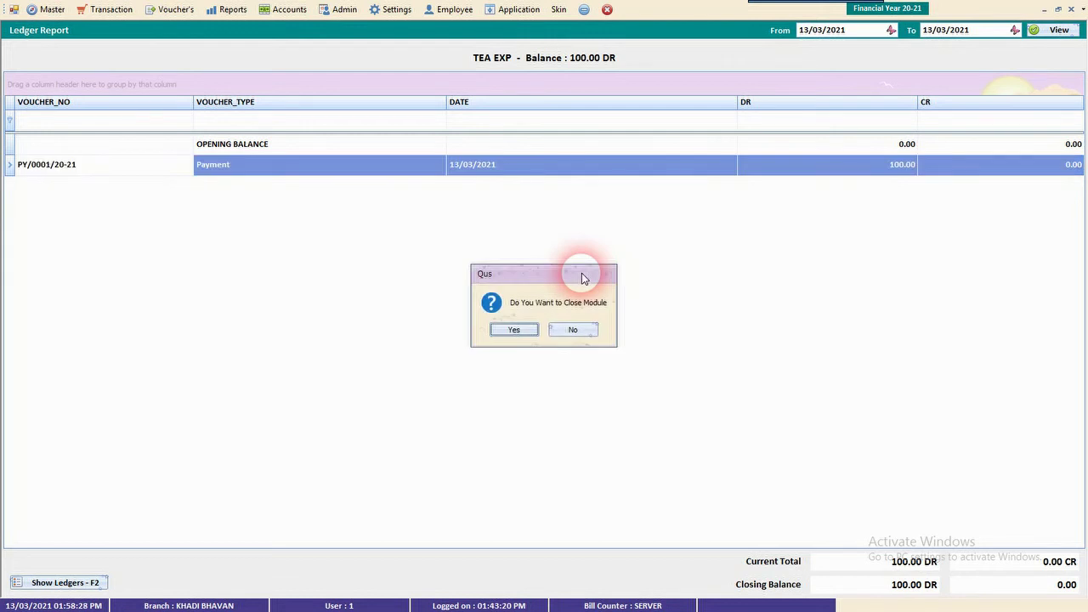
pyautogui.press('Return')
pyautogui.click(157, 9)
# - Enter a receipt voucher line receiving 15000 from the party ledger into CASH A/C
pyautogui.click(161, 42)
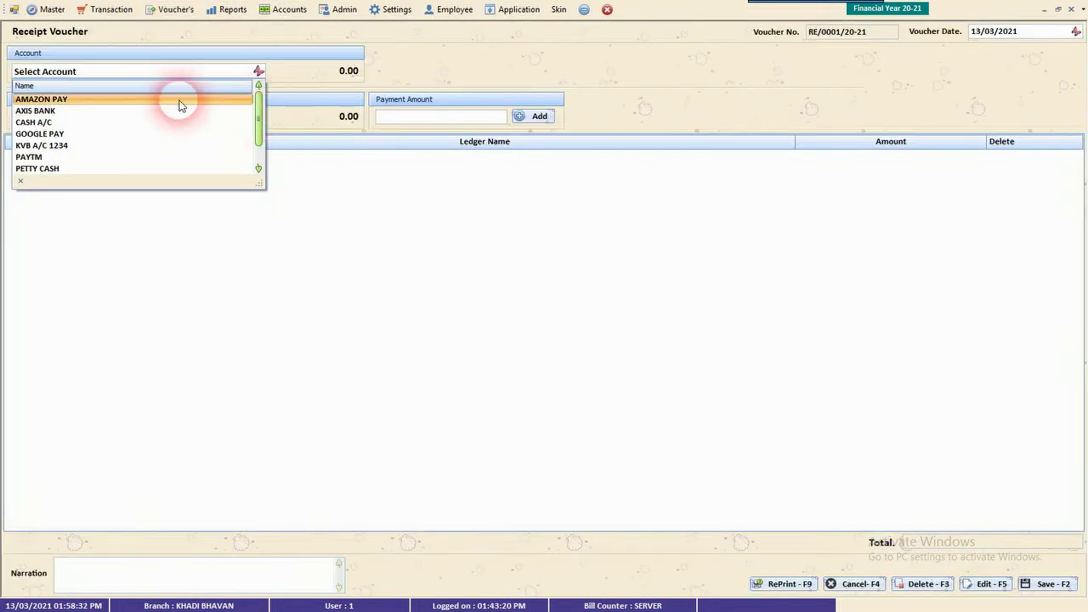
pyautogui.click(51, 121)
pyautogui.click(104, 117)
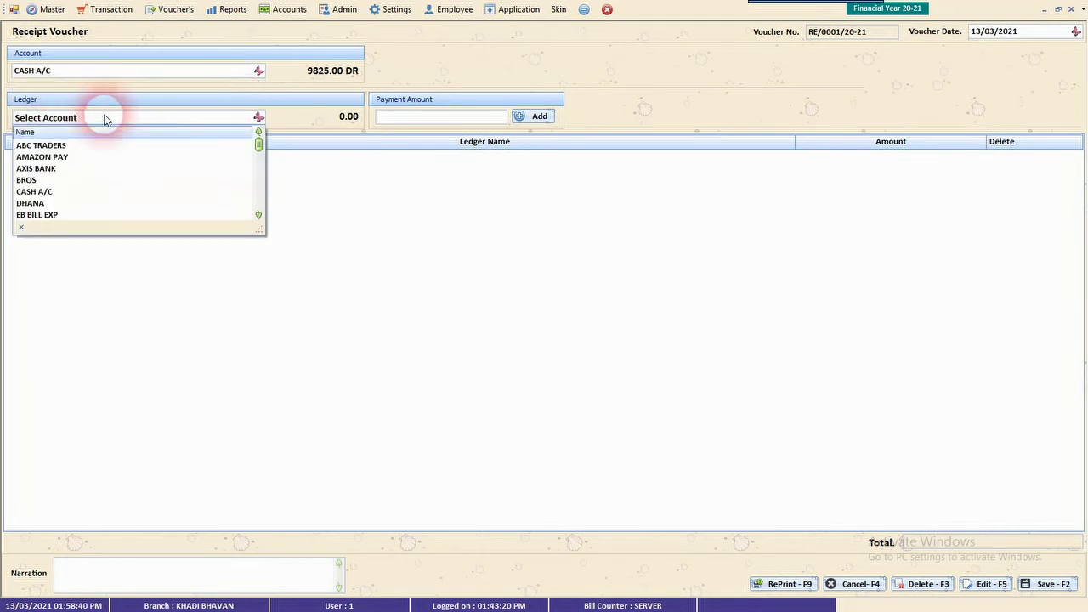
pyautogui.write('dh')
pyautogui.press('Return')
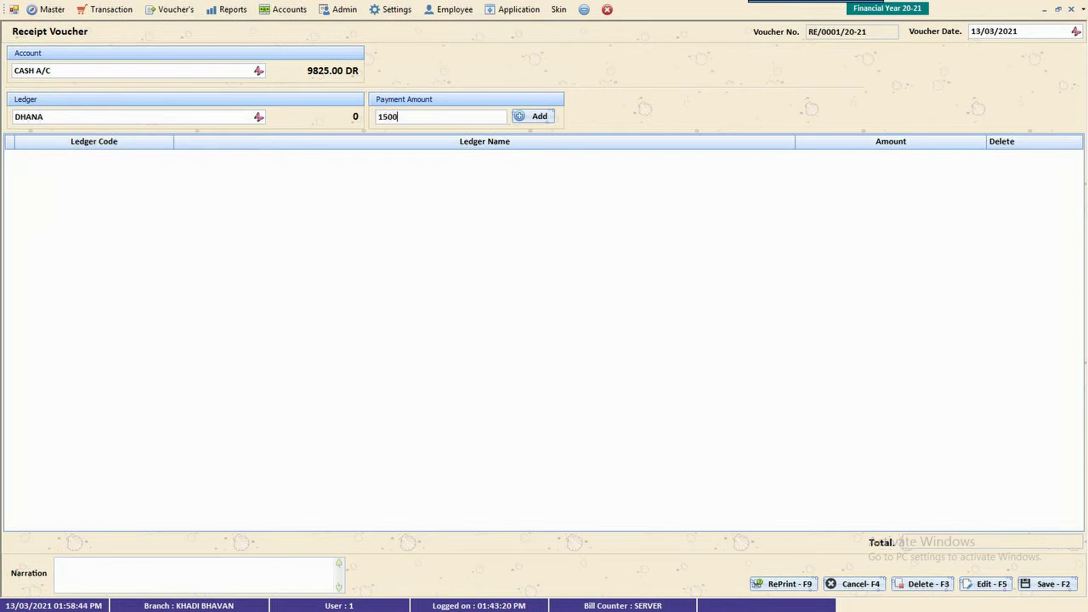
pyautogui.click(104, 118)
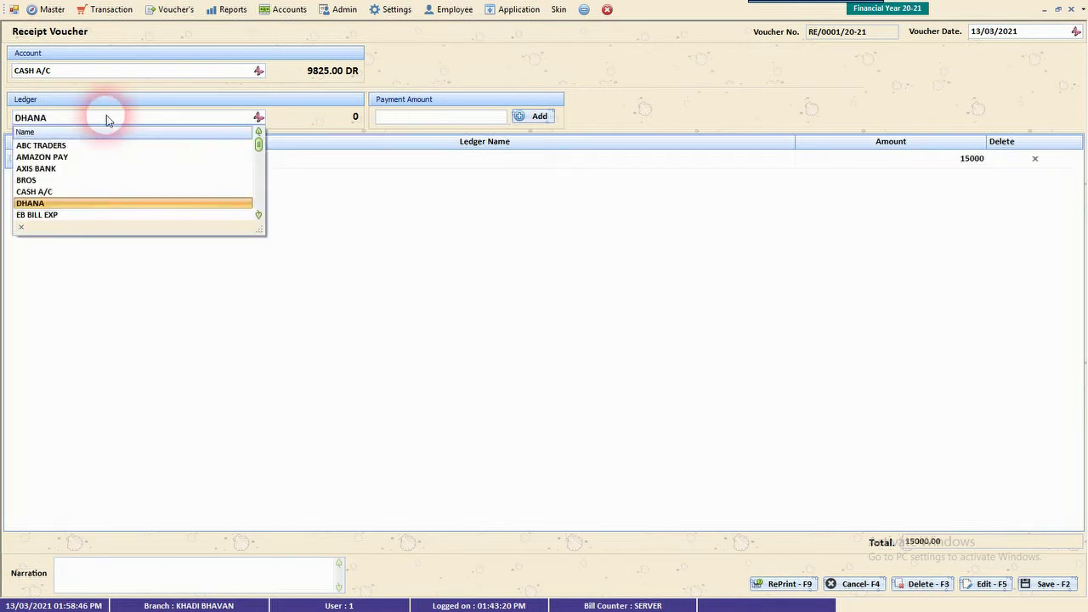
pyautogui.click(557, 285)
# - Save receipt voucher RE/0001/20-21, review its print preview and close the preview
pyautogui.click(1055, 584)
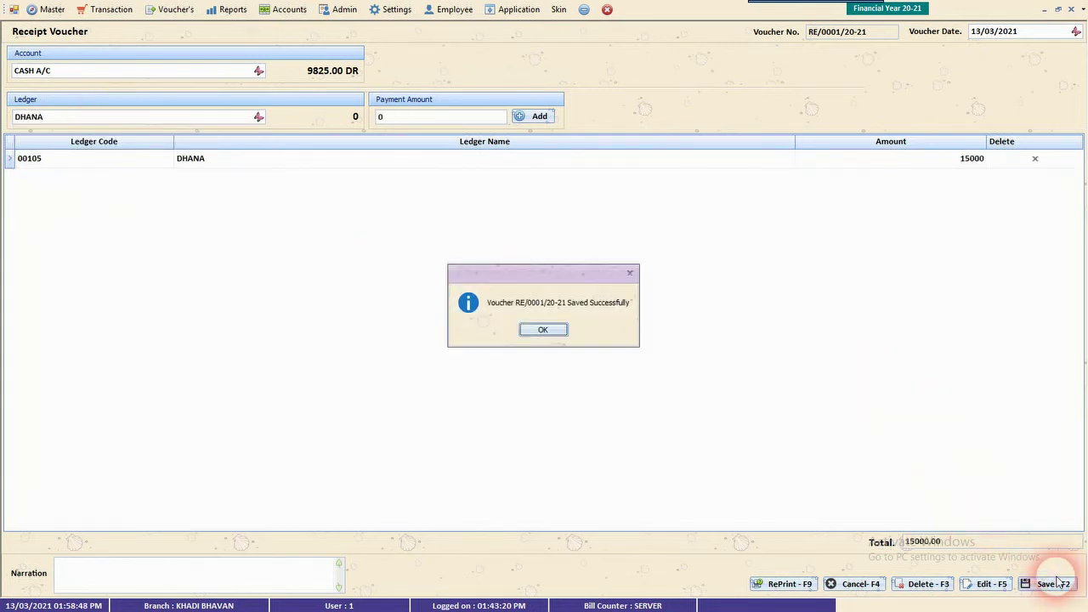
pyautogui.press('Return')
pyautogui.press('Return')
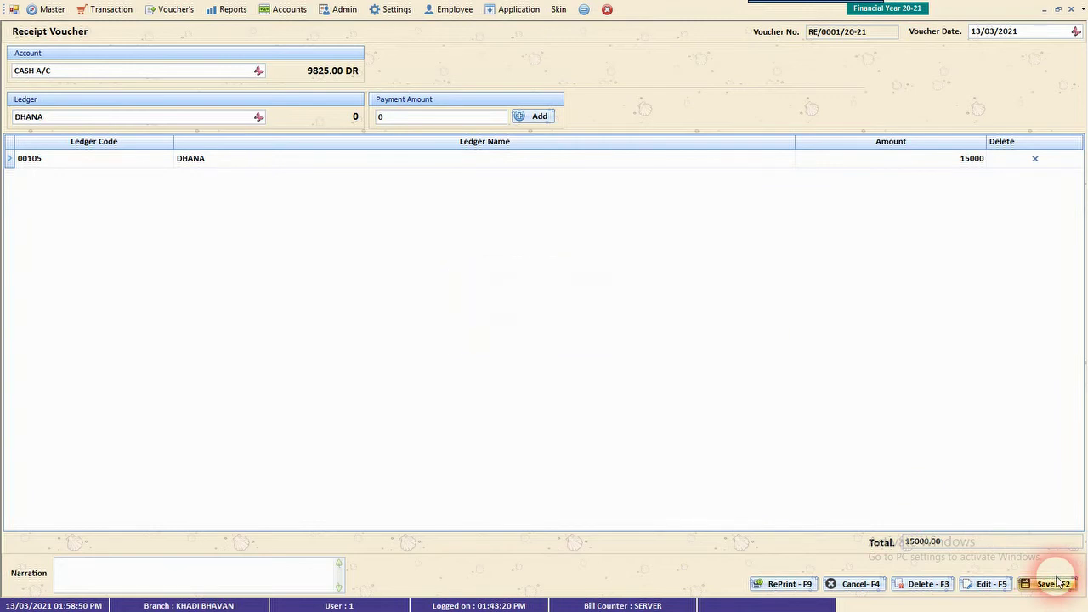
pyautogui.scroll(-3, 824, 508)
pyautogui.scroll(3, 401, 303)
pyautogui.scroll(-3, 524, 256)
pyautogui.scroll(3, 525, 256)
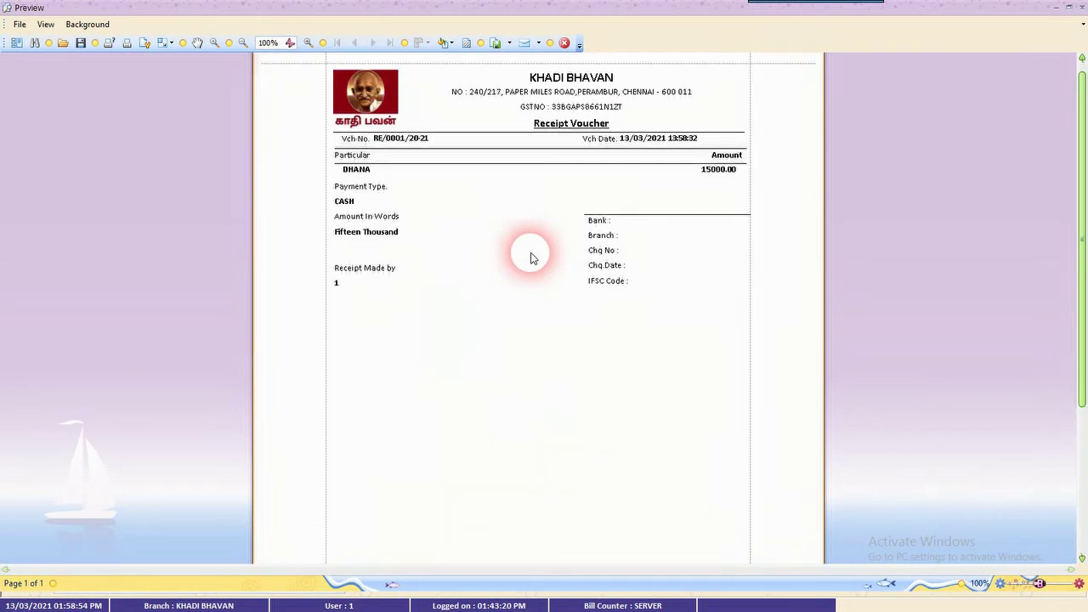
pyautogui.click(564, 44)
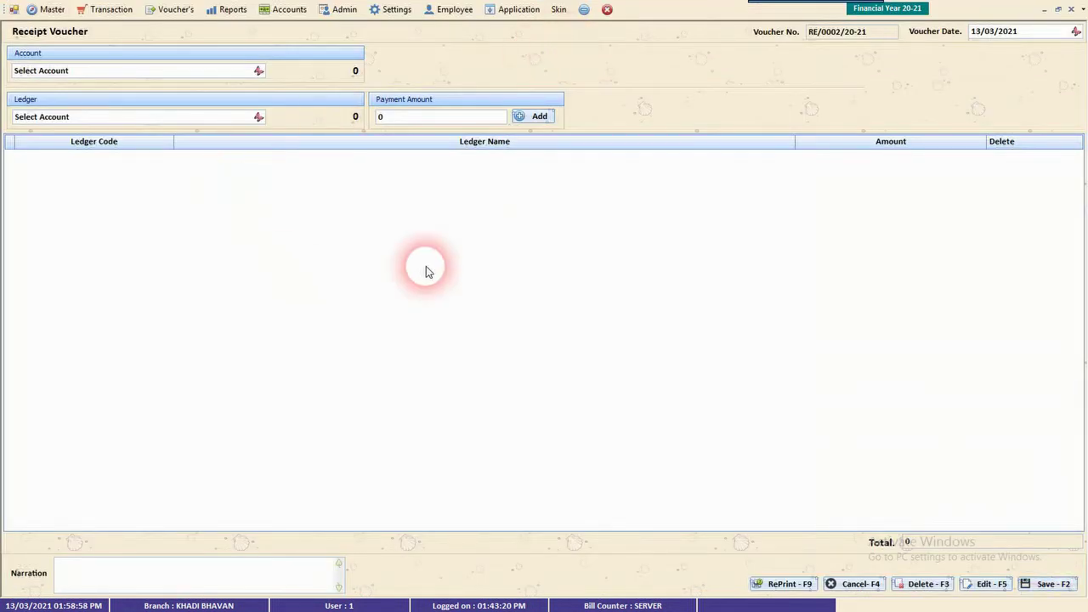
# - Close the receipt voucher screen and open the Ledger report for the party ledger
pyautogui.press('Escape')
pyautogui.click(514, 330)
pyautogui.click(270, 10)
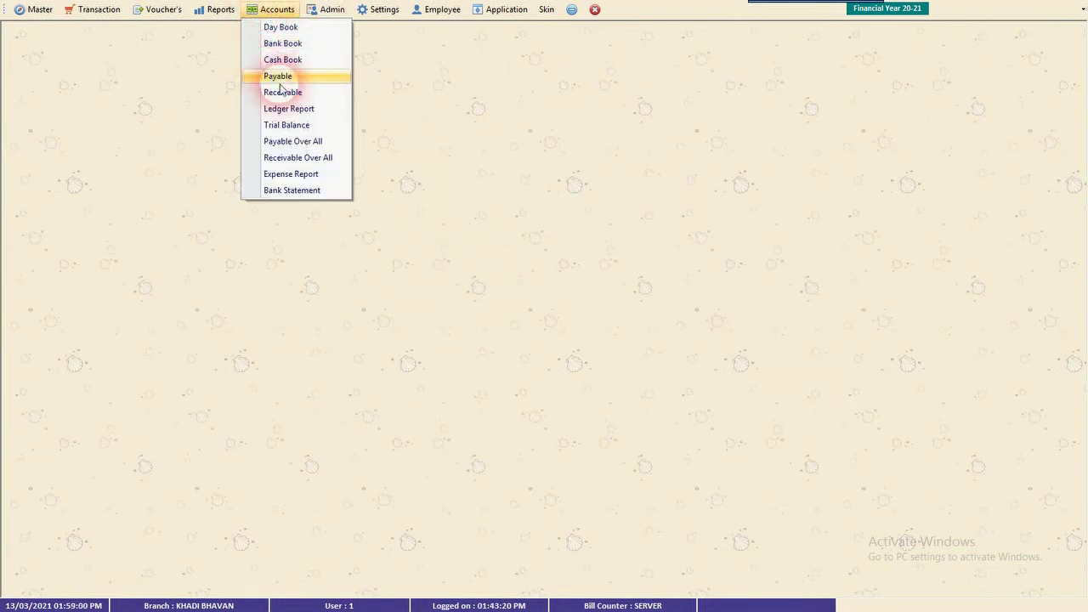
pyautogui.click(286, 108)
pyautogui.press('Down')
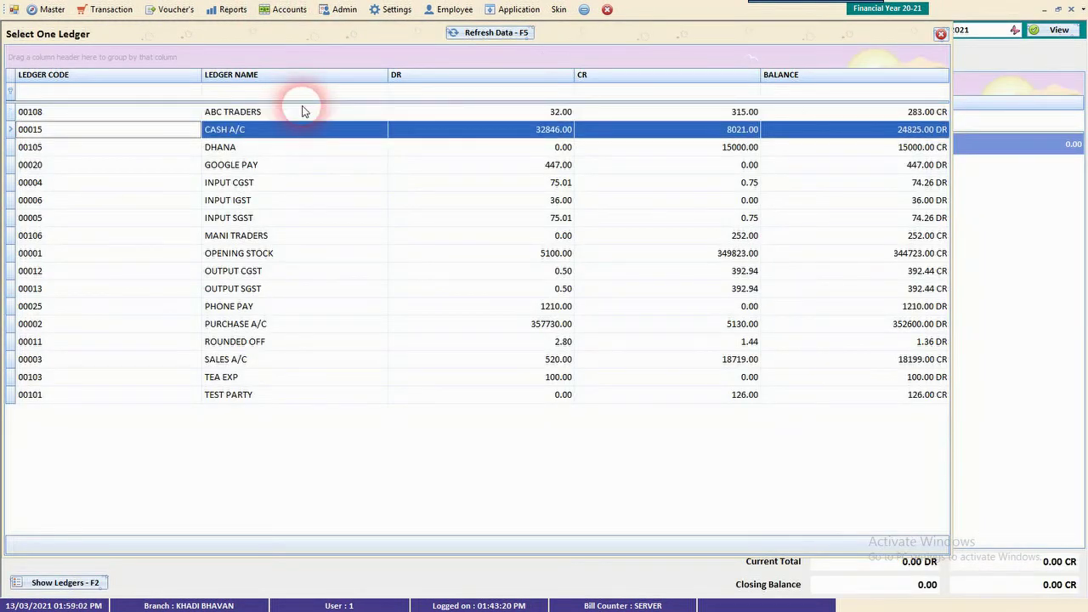
pyautogui.press('Down')
pyautogui.press('Down')
pyautogui.press('Down')
pyautogui.press('Down')
pyautogui.press('Down')
pyautogui.press('Down')
pyautogui.press('Down')
pyautogui.press('Down')
pyautogui.press('Down')
pyautogui.press('Up')
pyautogui.press('Up')
pyautogui.press('Up')
pyautogui.press('Up')
pyautogui.press('Up')
pyautogui.press('Up')
pyautogui.press('Up')
pyautogui.press('Up')
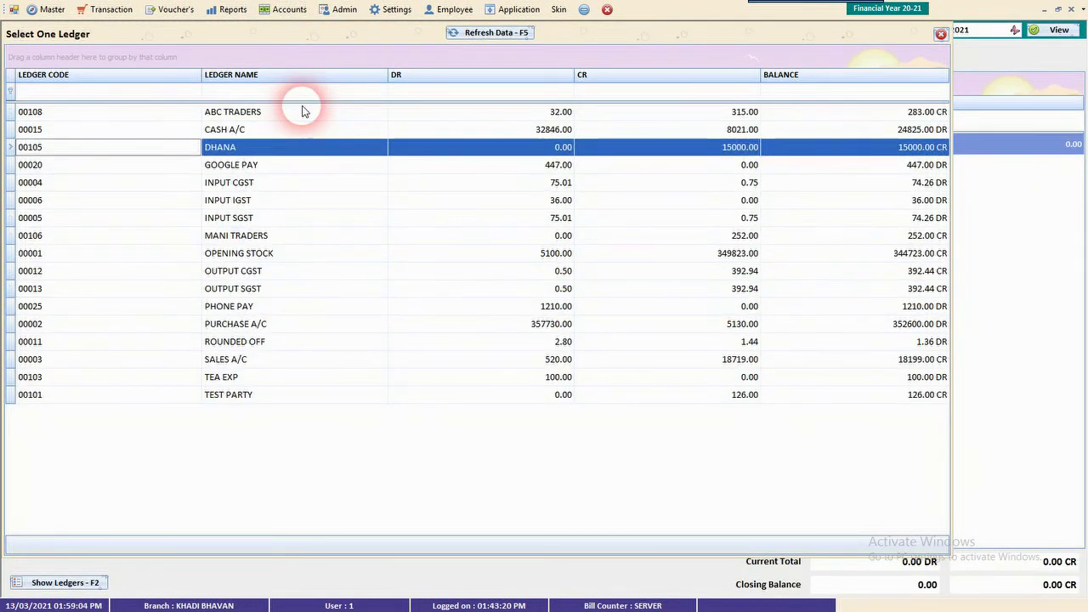
pyautogui.press('Return')
# - Browse the ledger entries showing the 15000 receipt, then close the ledger module
pyautogui.press('Down')
pyautogui.press('Up')
pyautogui.press('Down')
pyautogui.press('Escape')
pyautogui.press('Return')
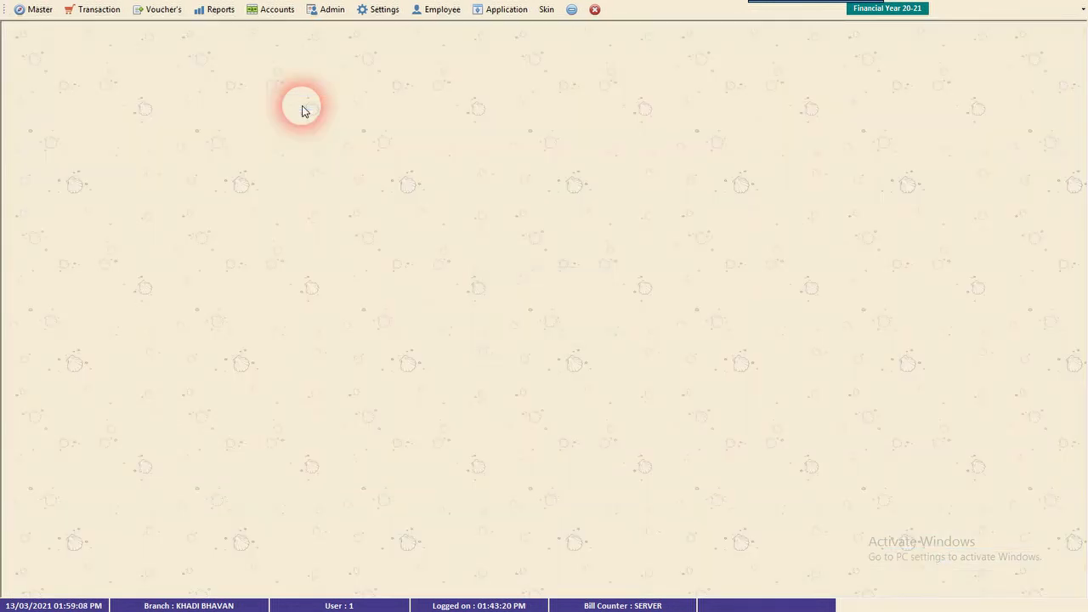
pyautogui.click(146, 11)
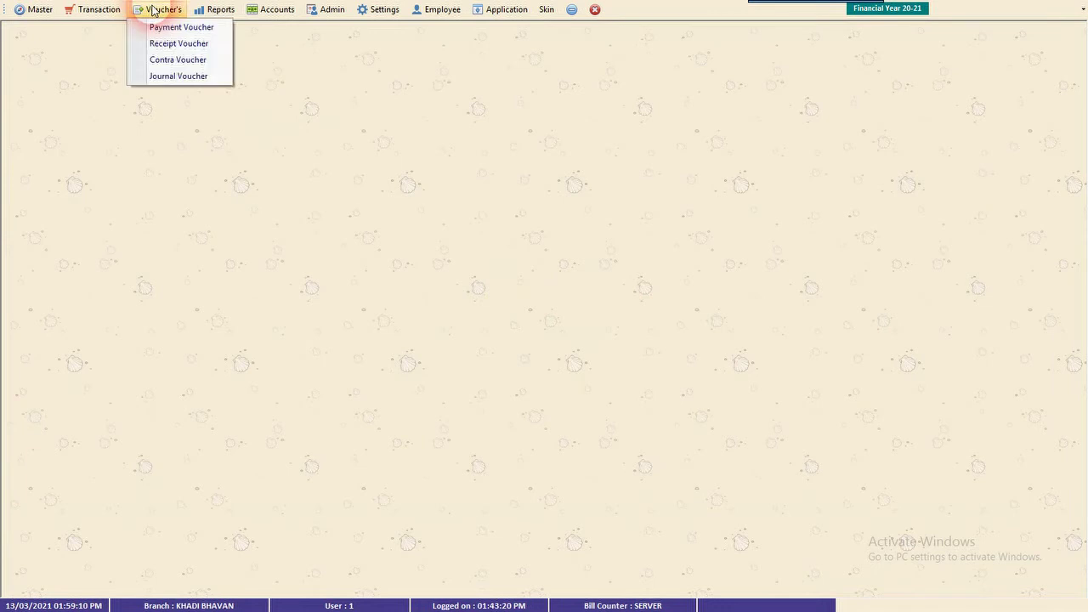
pyautogui.click(224, 13)
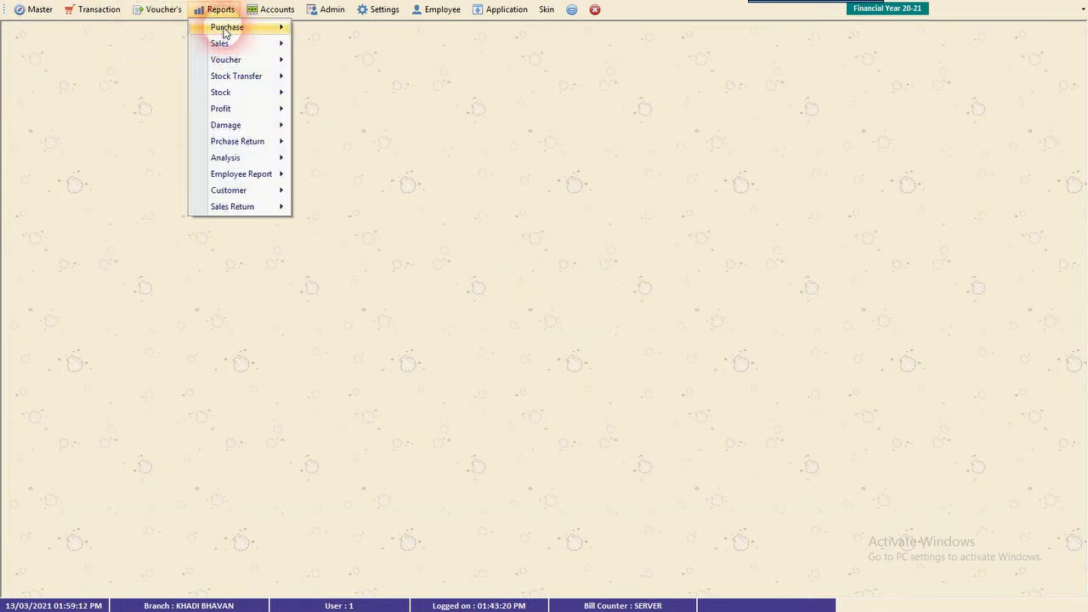
pyautogui.moveTo(246, 28)
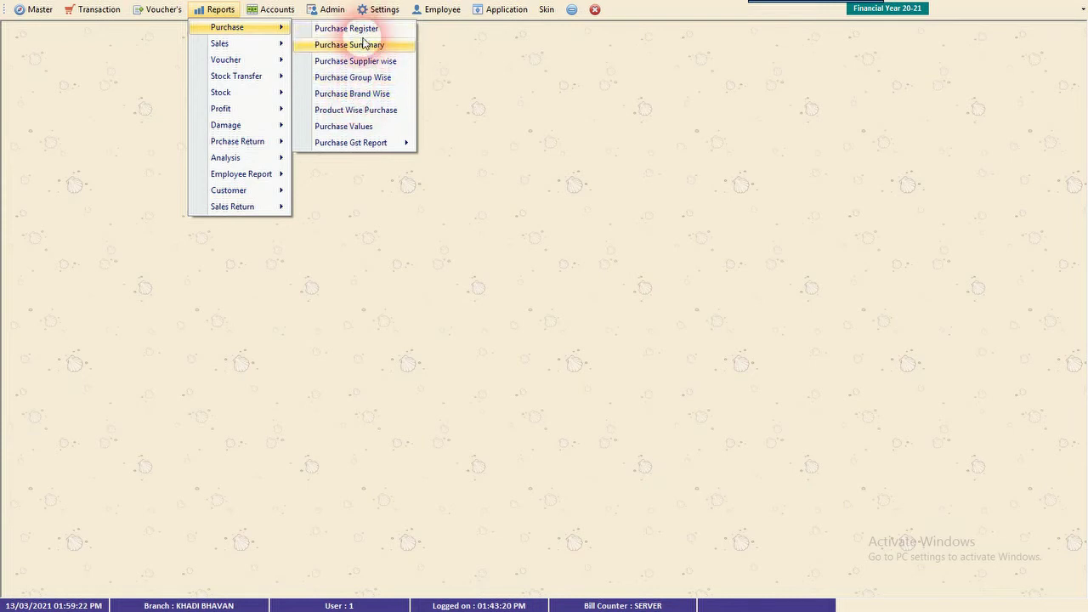
pyautogui.click(364, 44)
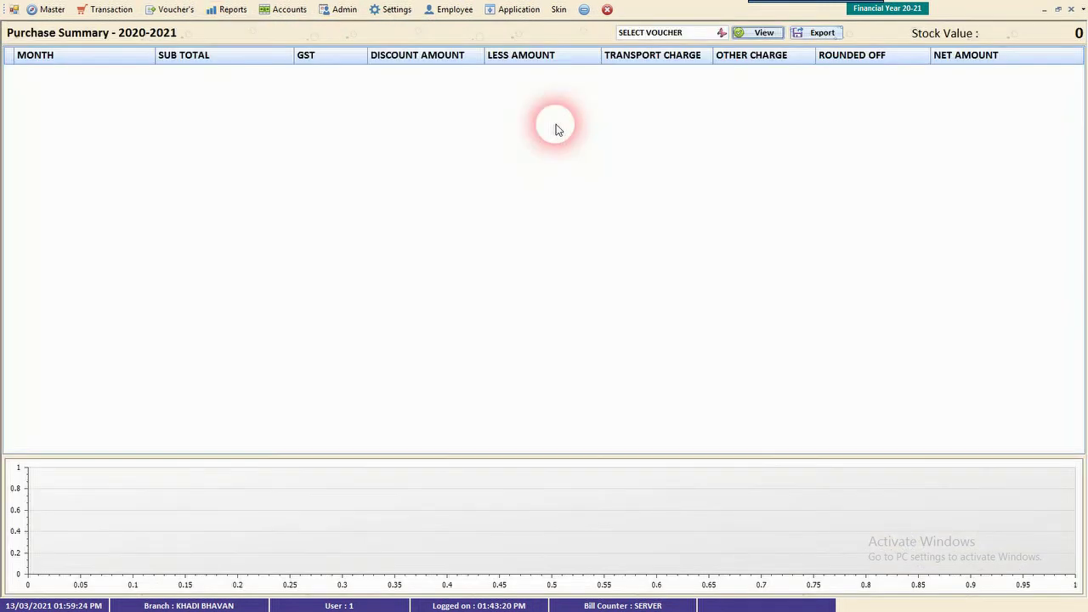
pyautogui.click(641, 32)
pyautogui.click(650, 61)
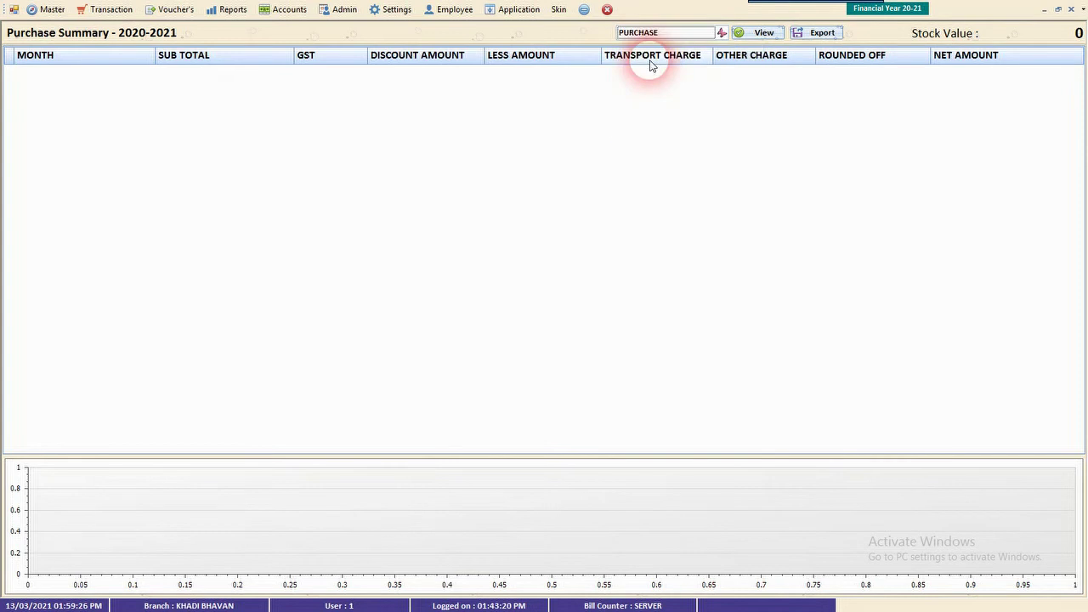
pyautogui.click(759, 33)
pyautogui.click(680, 32)
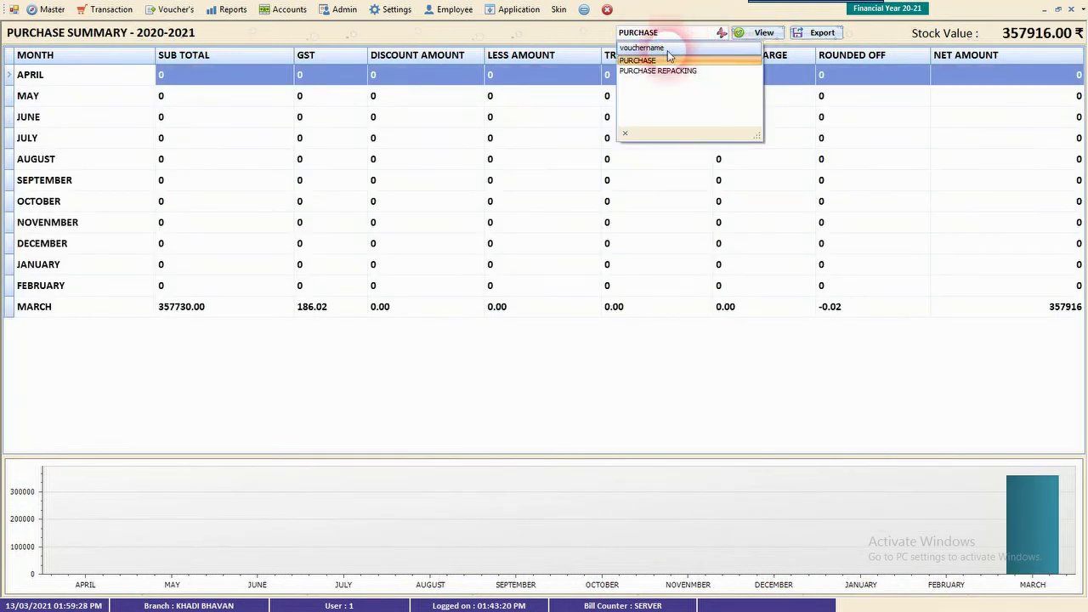
pyautogui.click(658, 70)
pyautogui.click(760, 32)
pyautogui.click(680, 32)
pyautogui.click(673, 70)
pyautogui.click(680, 32)
pyautogui.click(656, 61)
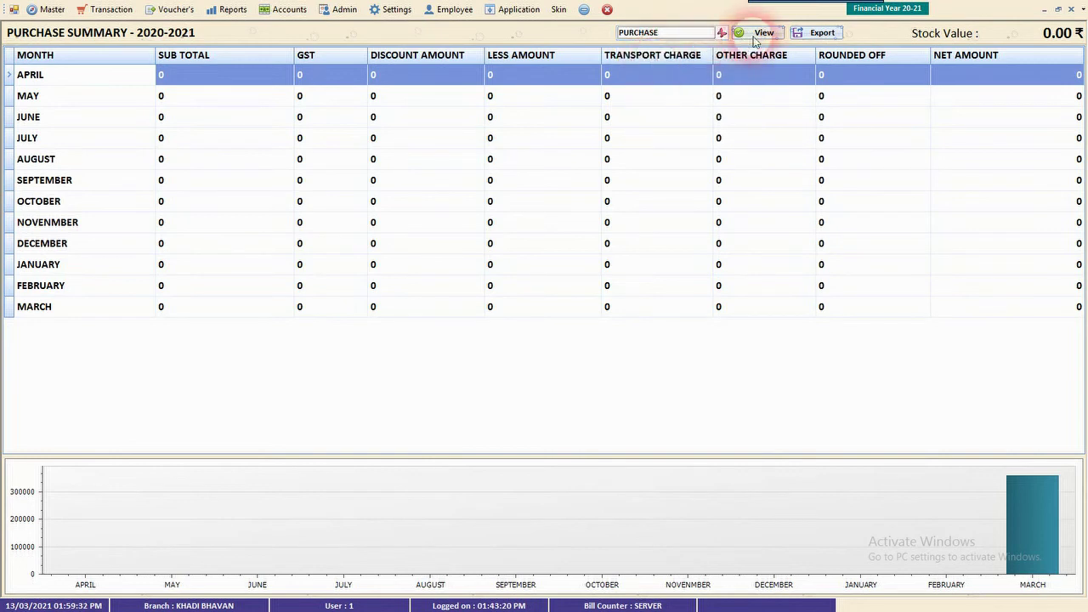
pyautogui.click(759, 33)
pyautogui.click(632, 306)
pyautogui.doubleClick(774, 388)
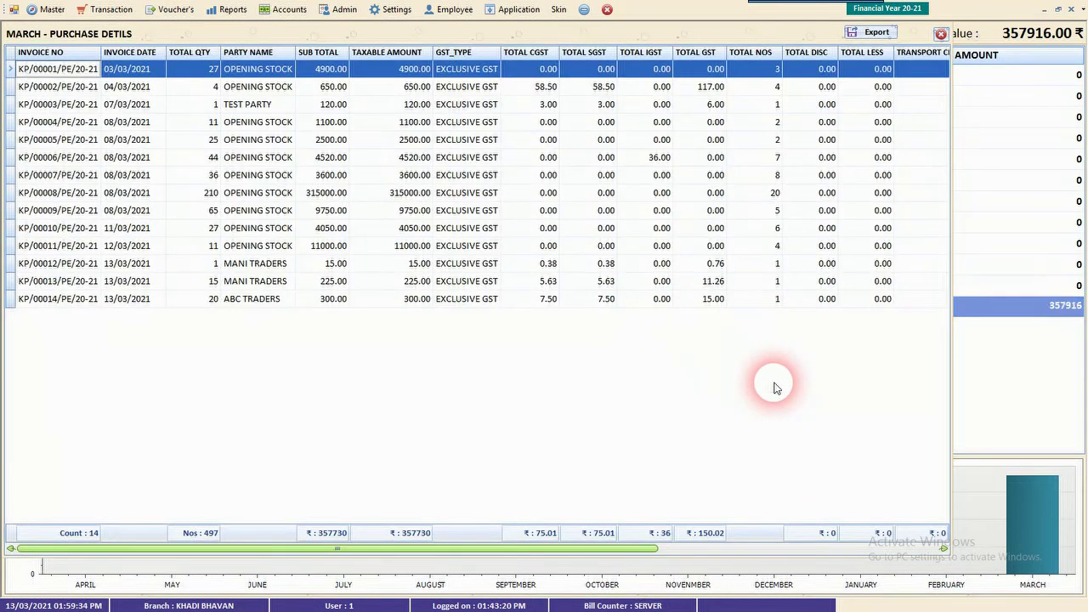
pyautogui.press('Down')
pyautogui.press('Down')
pyautogui.press('Down')
pyautogui.press('Down')
pyautogui.press('Down')
pyautogui.press('Down')
pyautogui.press('Down')
pyautogui.press('Down')
pyautogui.press('Down')
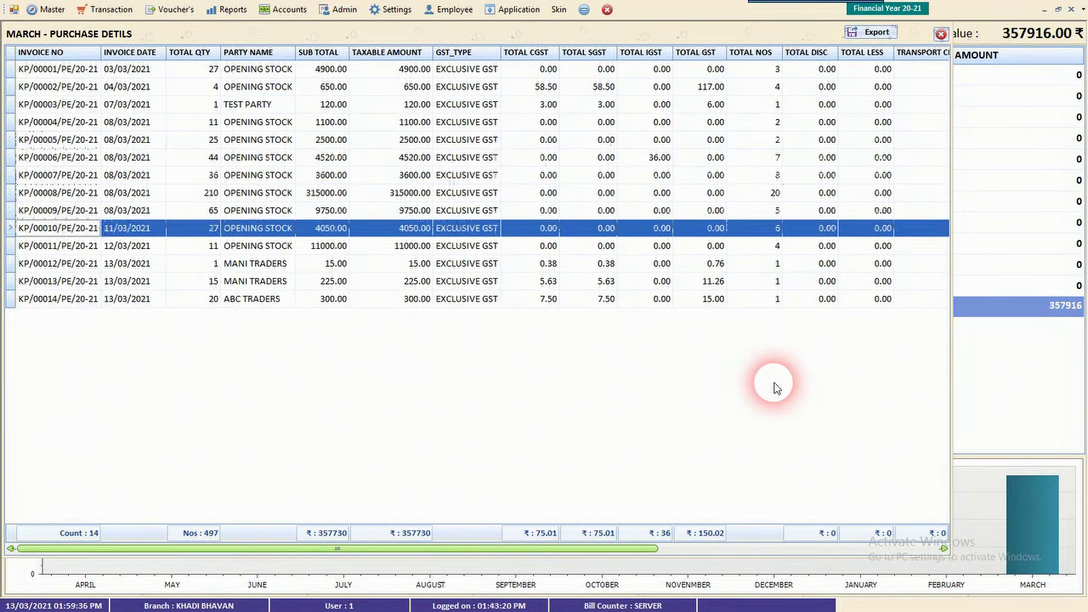
pyautogui.press('Escape')
pyautogui.press('Escape')
pyautogui.press('Return')
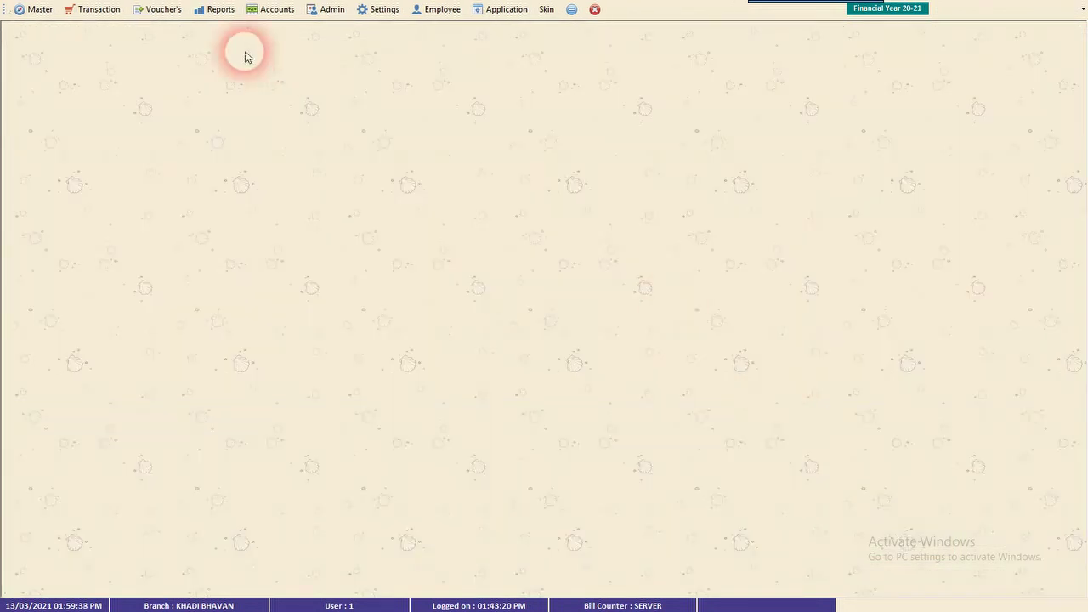
pyautogui.click(219, 10)
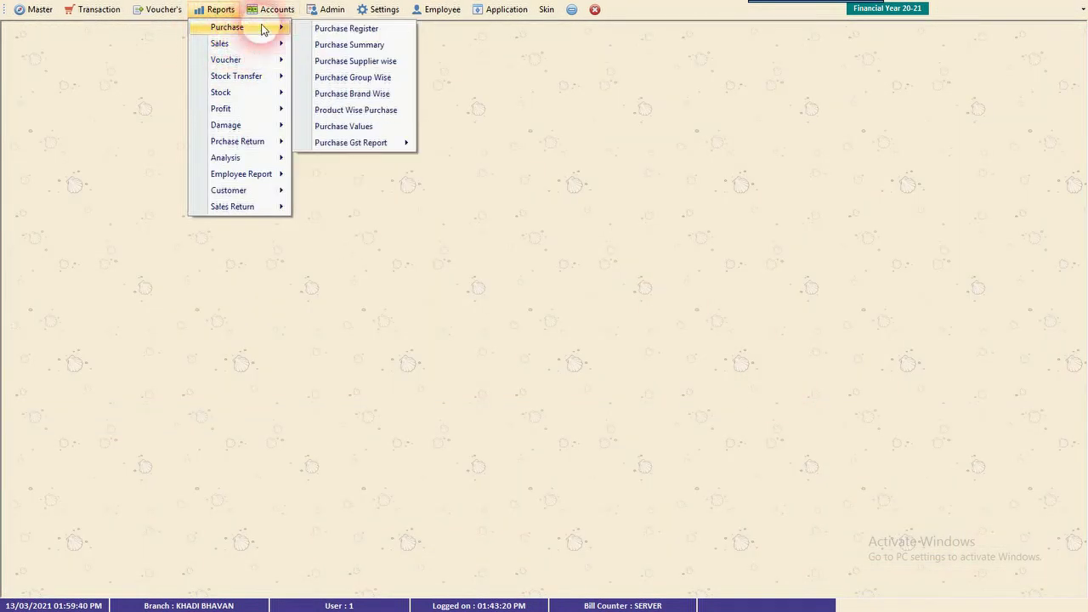
pyautogui.moveTo(378, 142)
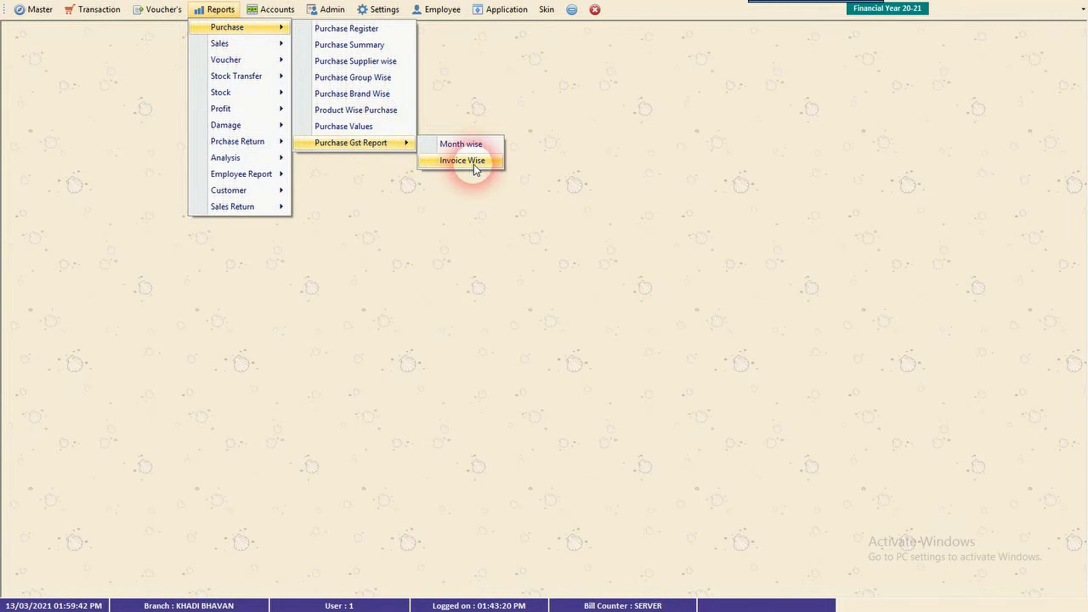
pyautogui.click(472, 161)
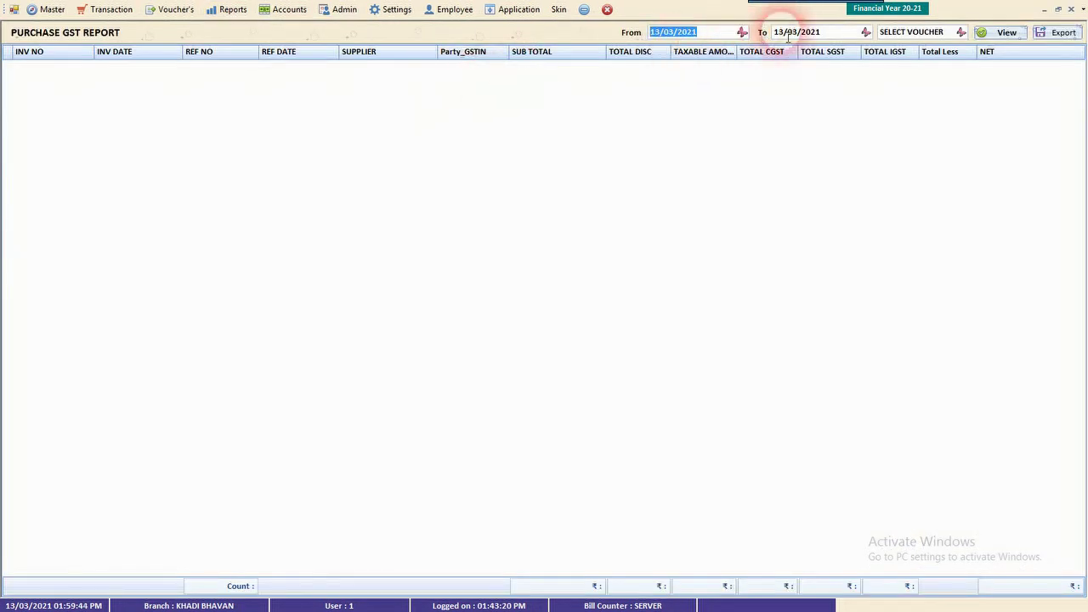
pyautogui.click(898, 34)
pyautogui.click(906, 60)
pyautogui.click(1003, 31)
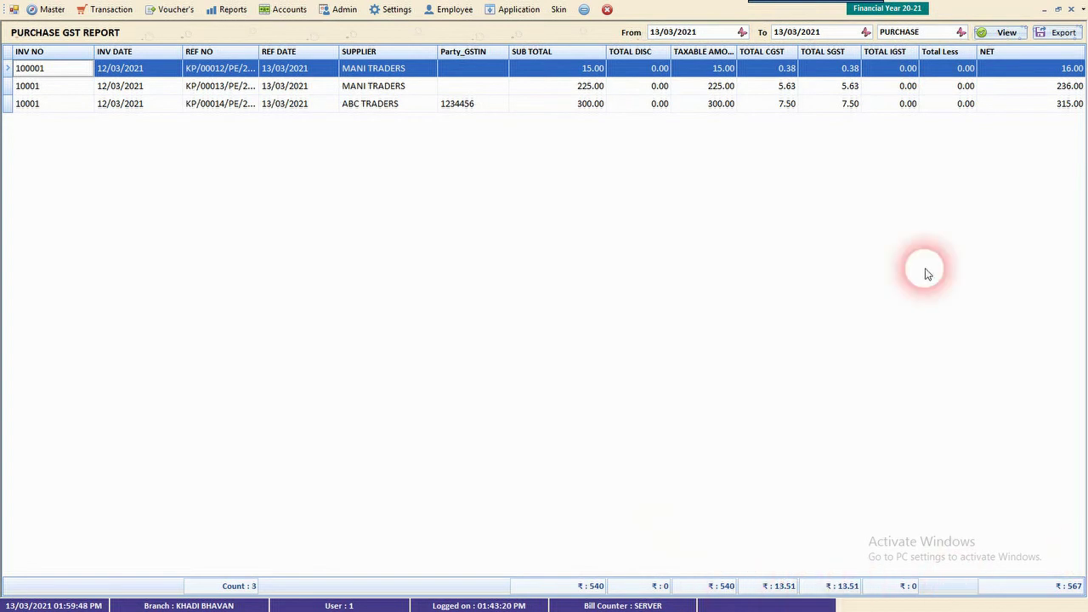
pyautogui.click(931, 86)
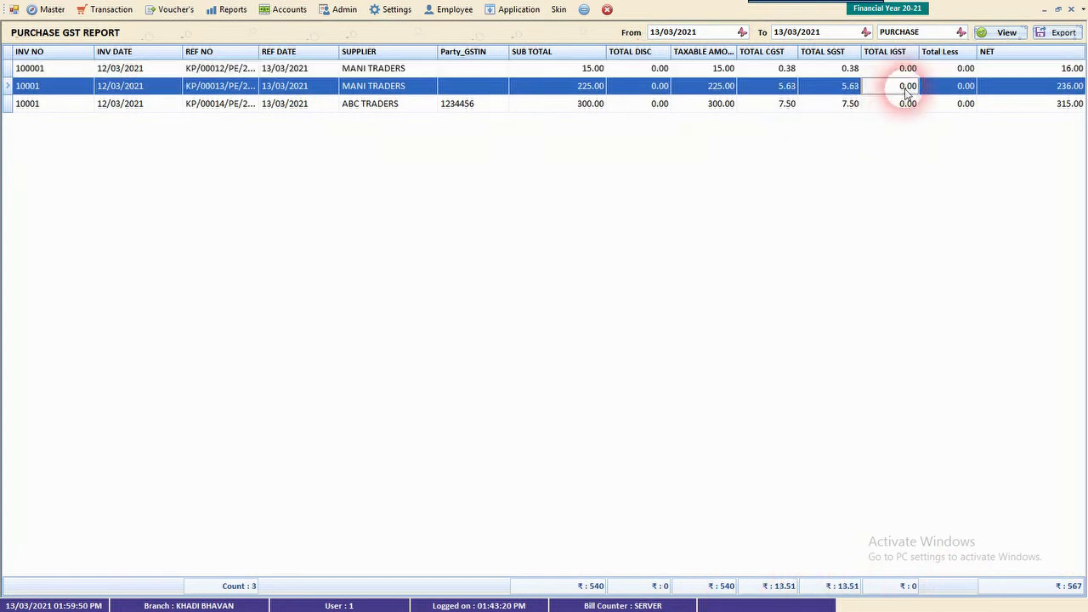
pyautogui.press('Escape')
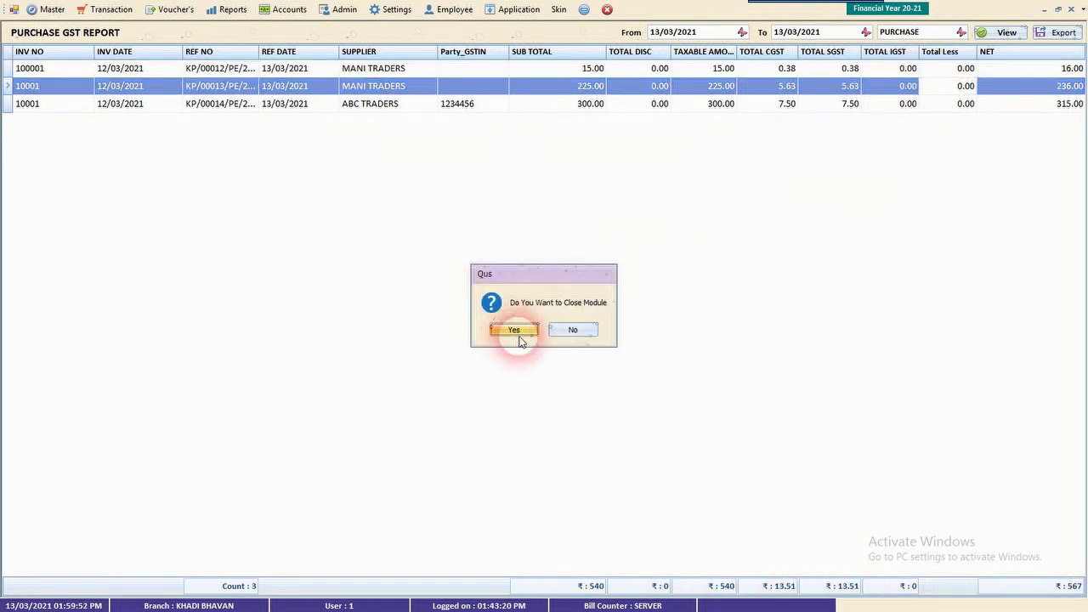
pyautogui.click(513, 329)
pyautogui.click(221, 10)
pyautogui.moveTo(255, 92)
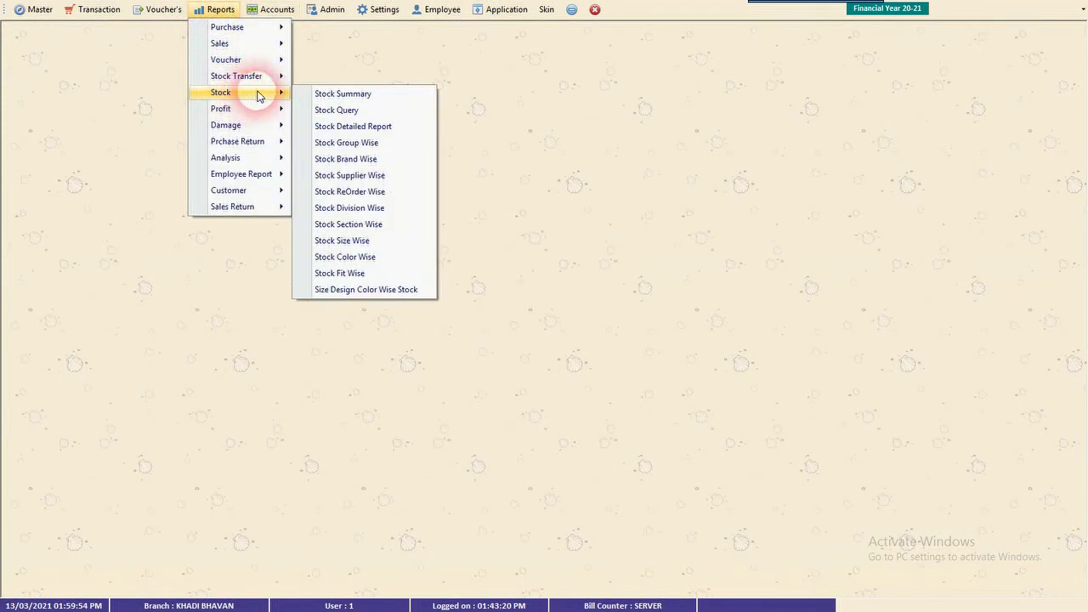
pyautogui.click(368, 93)
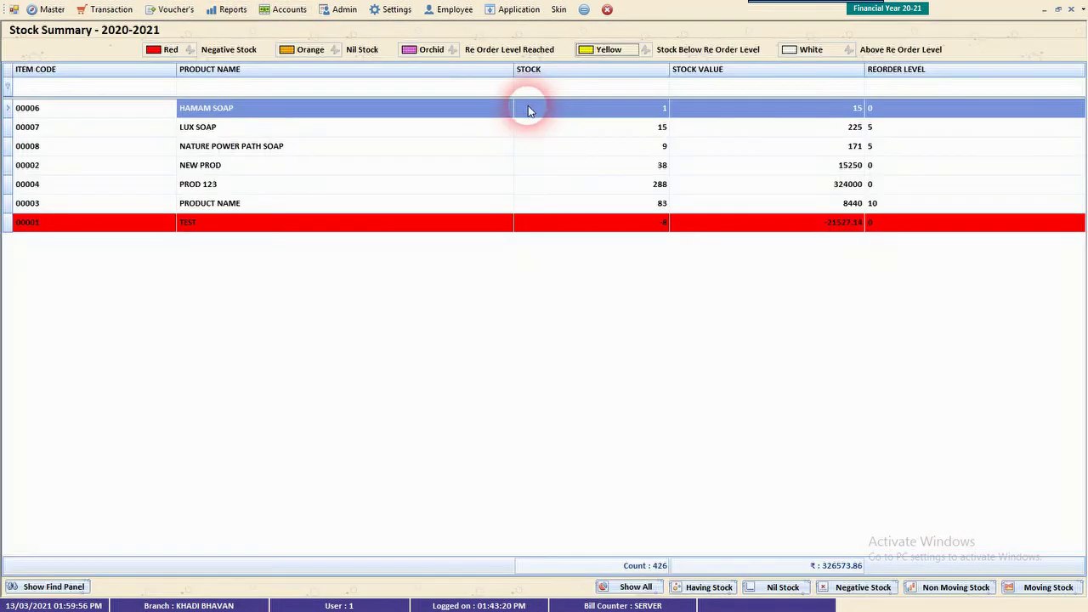
pyautogui.press('Escape')
pyautogui.press('Return')
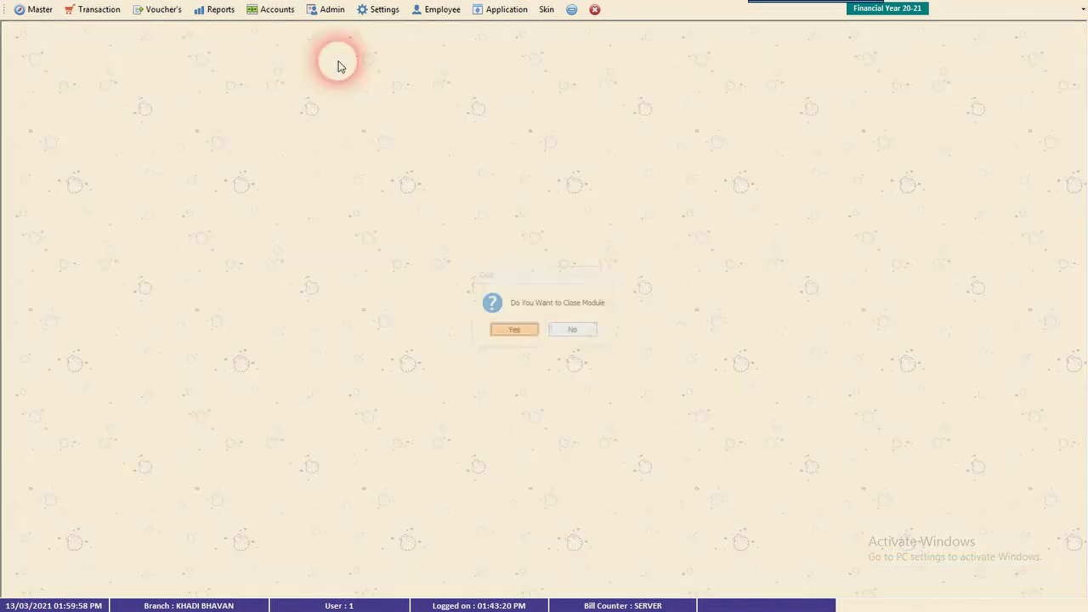
pyautogui.click(220, 10)
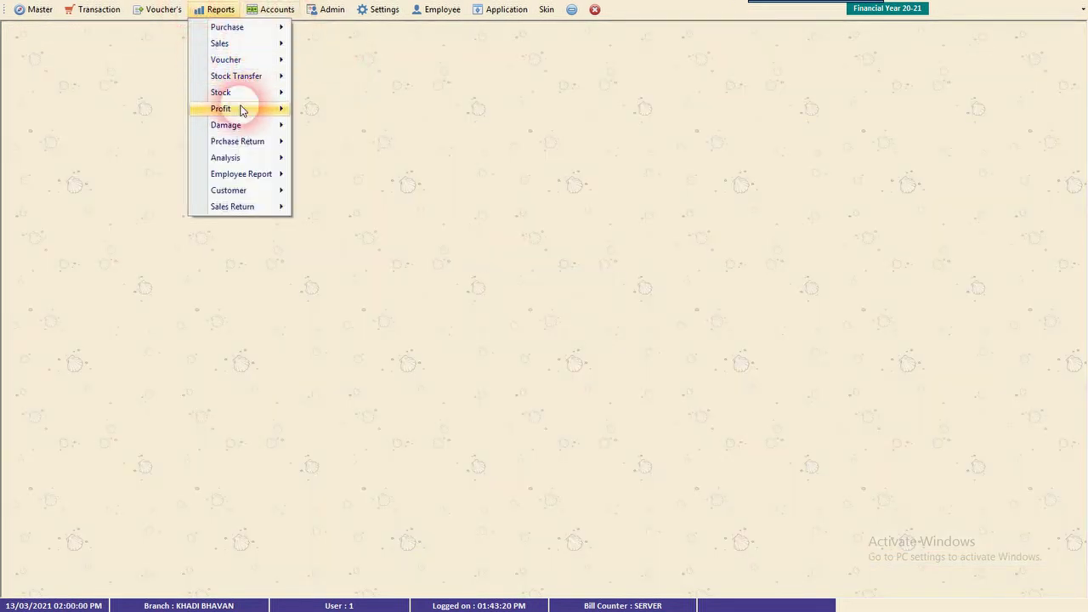
pyautogui.moveTo(264, 47)
pyautogui.click(318, 43)
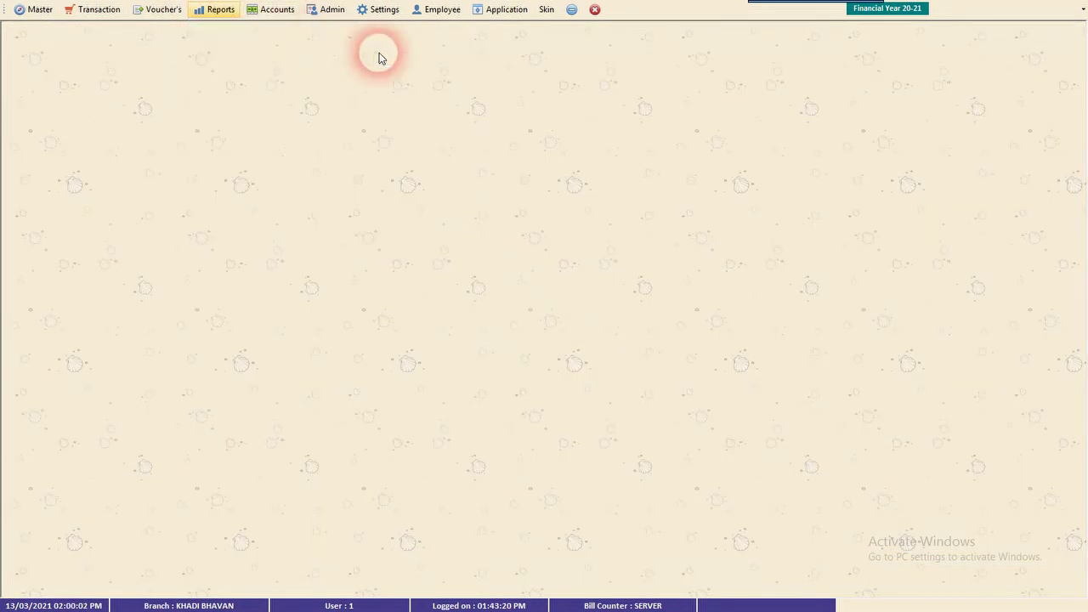
# - Load Sales Details for SALES vouchers from 13/03/2020 to 13/03/2021
pyautogui.click(970, 34)
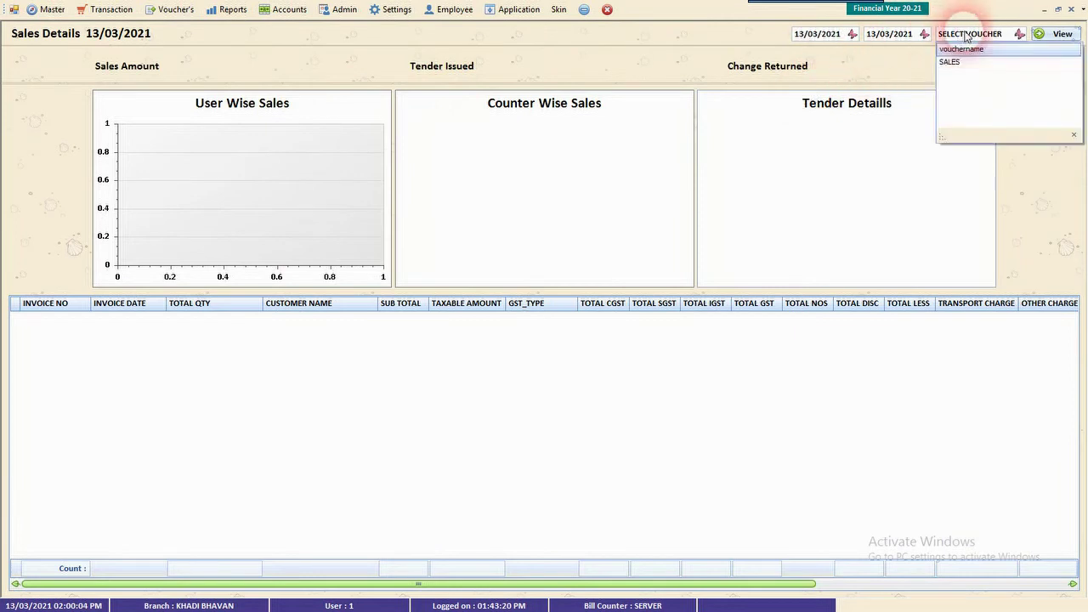
pyautogui.click(968, 63)
pyautogui.click(1060, 34)
pyautogui.click(829, 34)
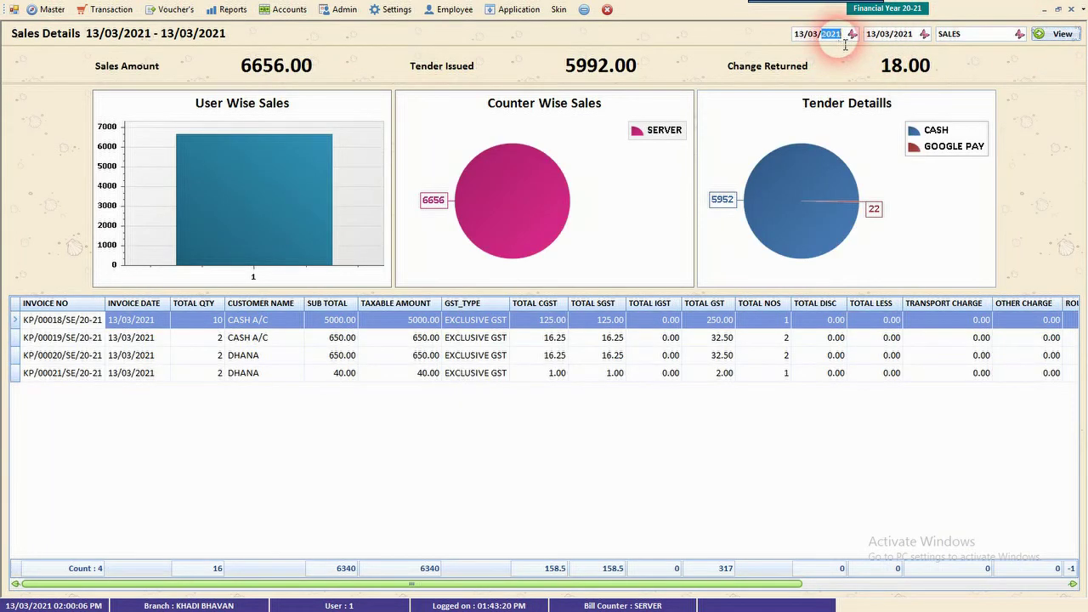
pyautogui.press('Down')
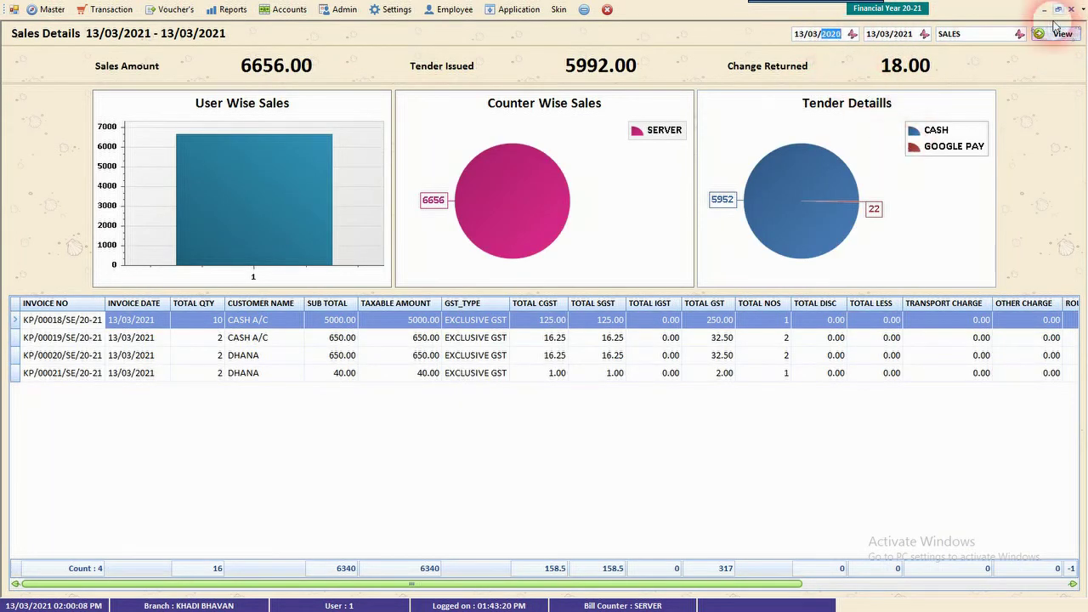
pyautogui.click(1058, 32)
pyautogui.scroll(-3, 1075, 451)
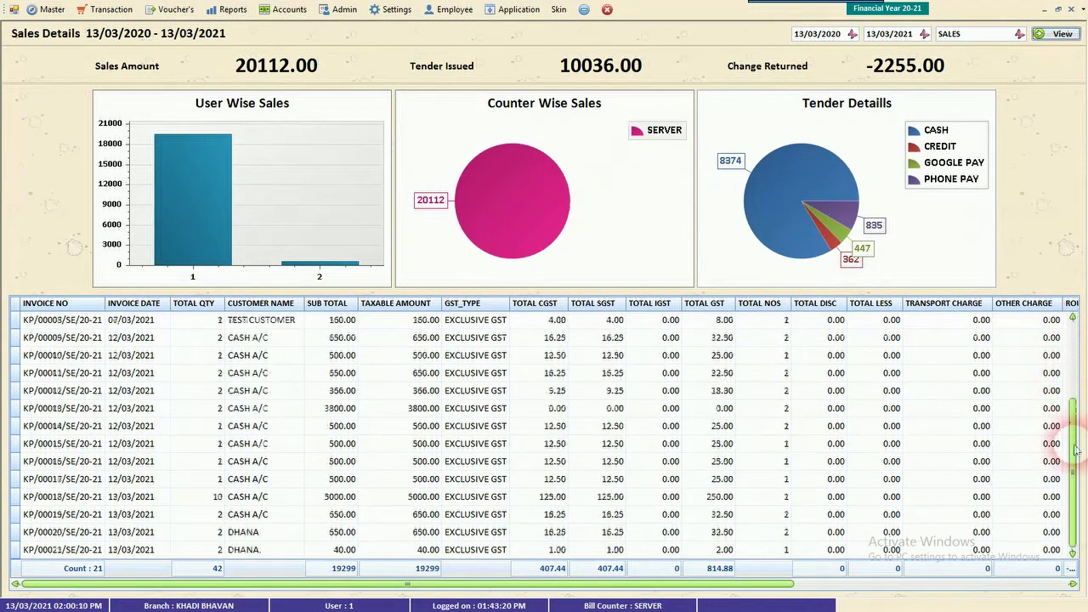
pyautogui.scroll(1, 1075, 501)
pyautogui.moveTo(326, 253)
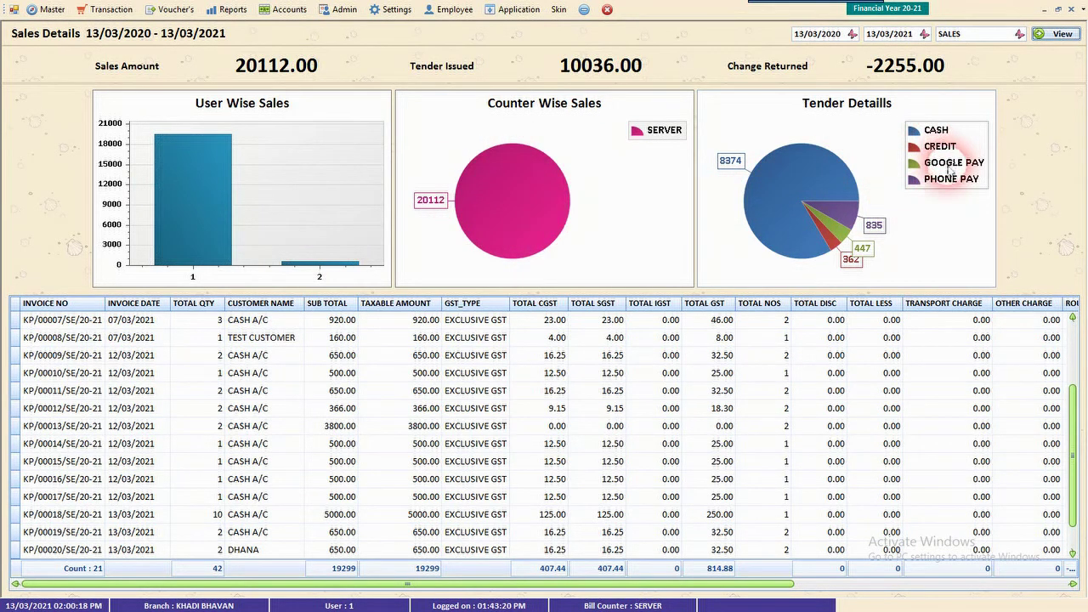
pyautogui.moveTo(1071, 435); pyautogui.dragTo(1084, 495)
# - Show the Sales Register for SALES vouchers from 13/03/2020, listing 21 invoices
pyautogui.click(231, 9)
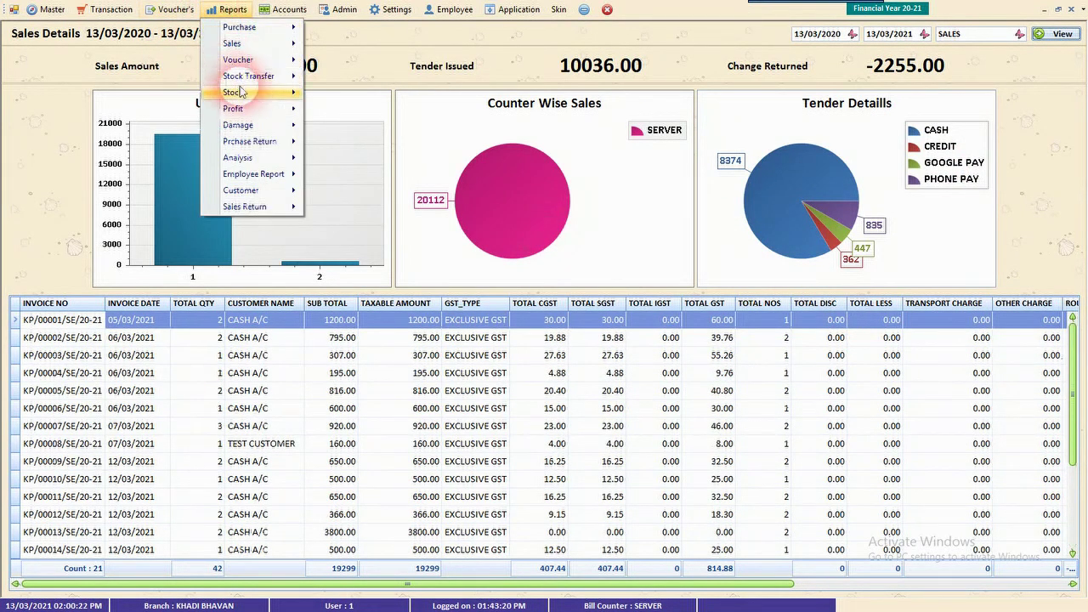
pyautogui.click(374, 58)
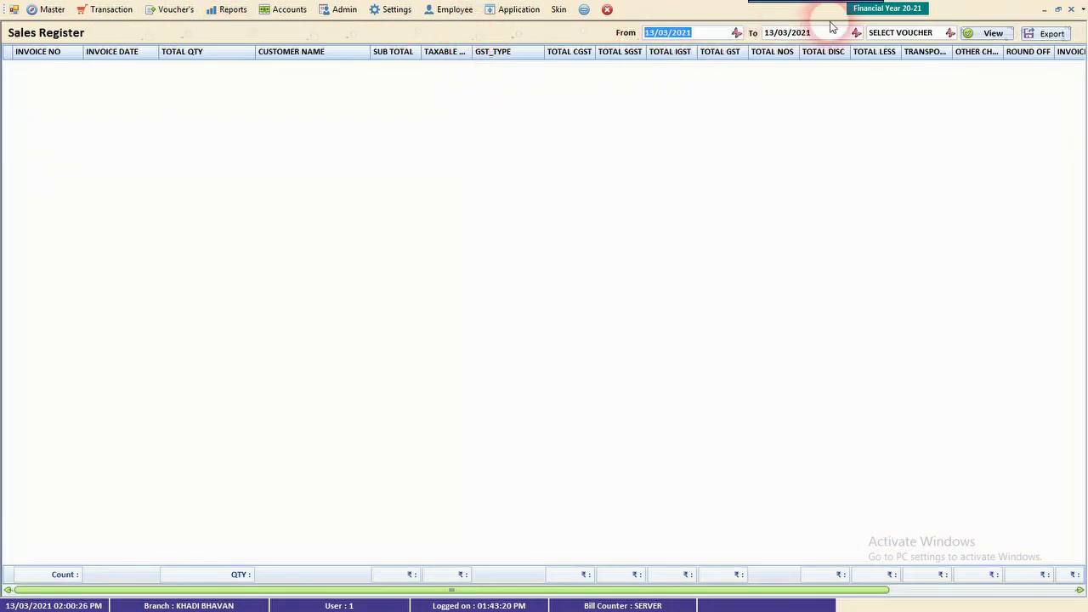
pyautogui.click(893, 34)
pyautogui.click(925, 56)
pyautogui.click(988, 33)
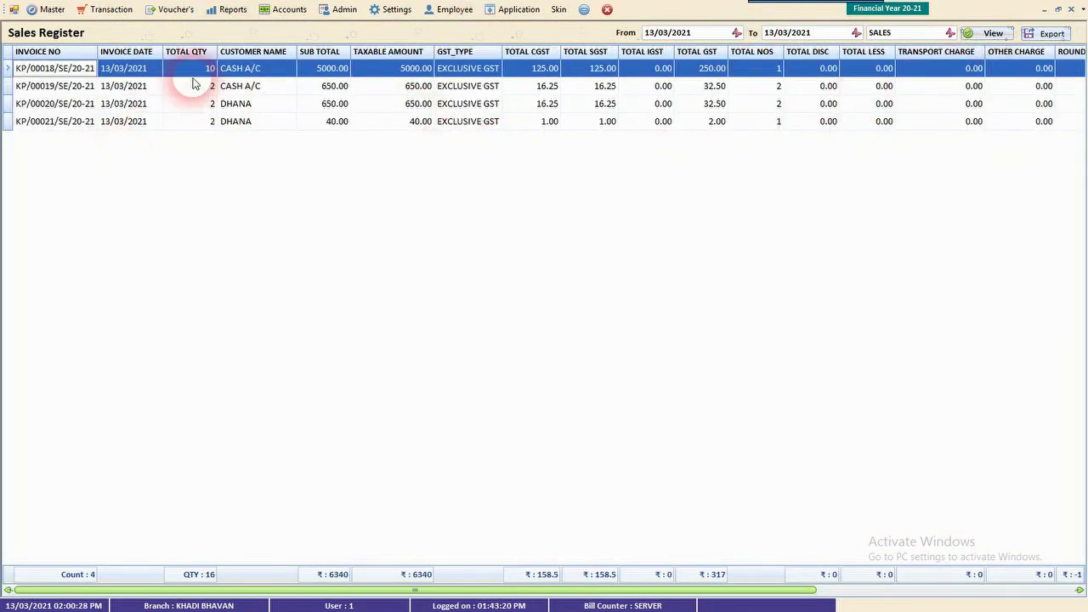
pyautogui.click(682, 32)
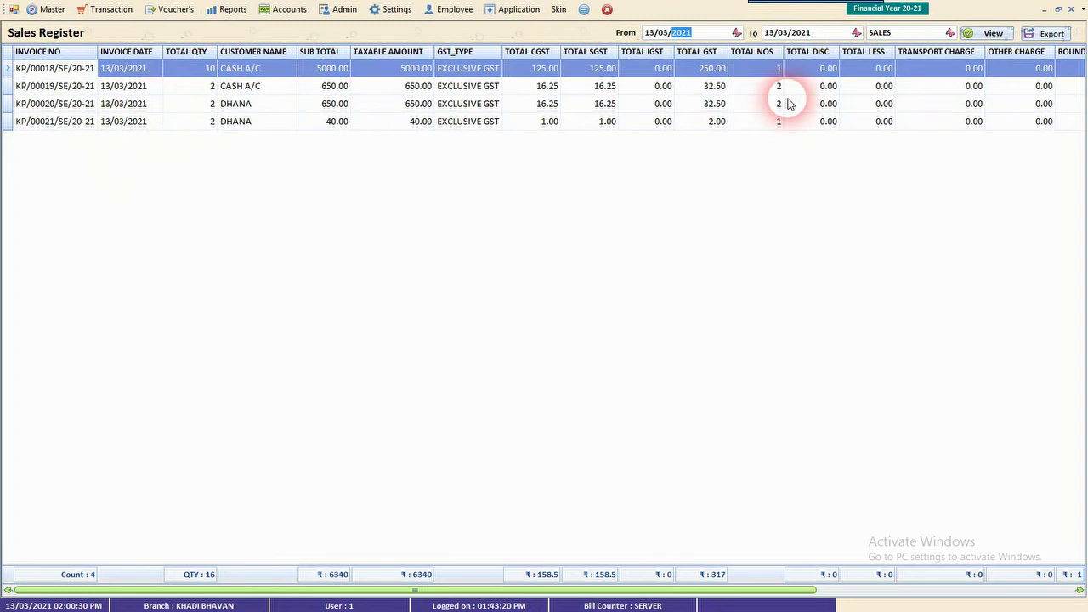
pyautogui.click(986, 33)
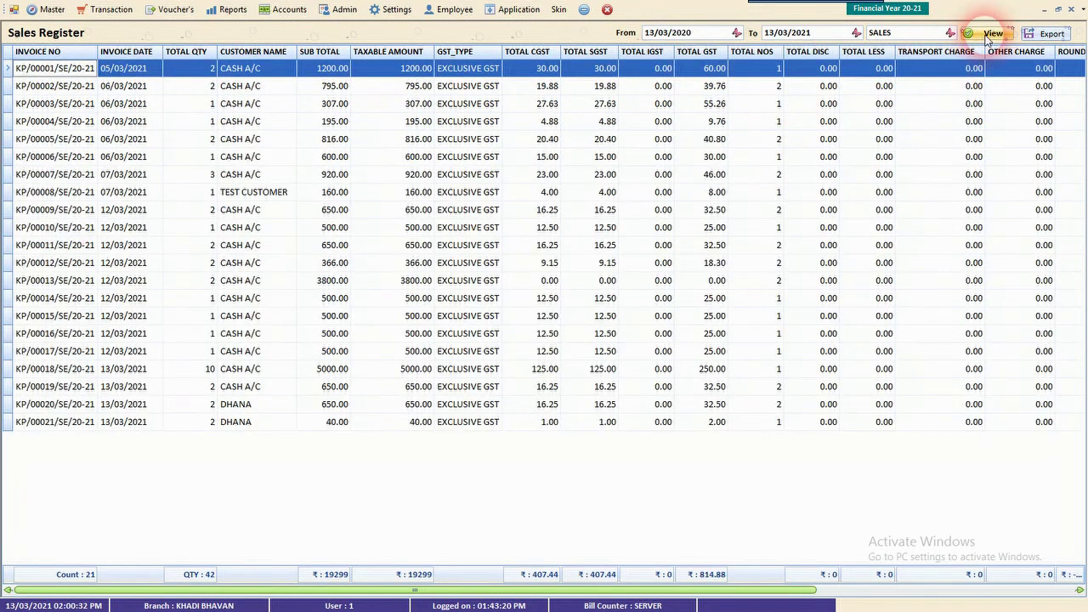
pyautogui.click(228, 9)
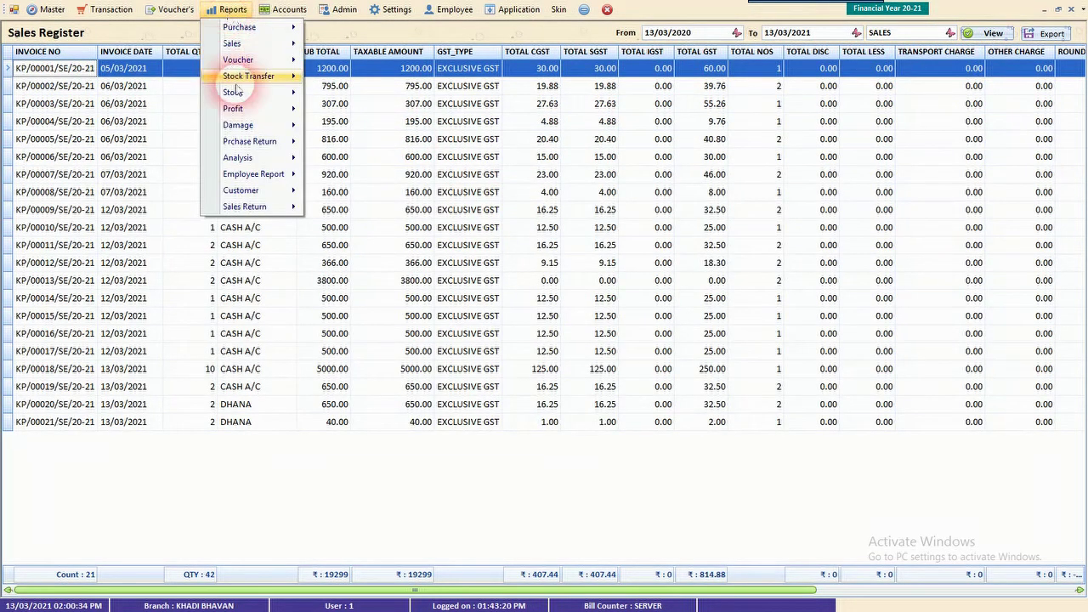
pyautogui.moveTo(263, 111)
pyautogui.click(340, 111)
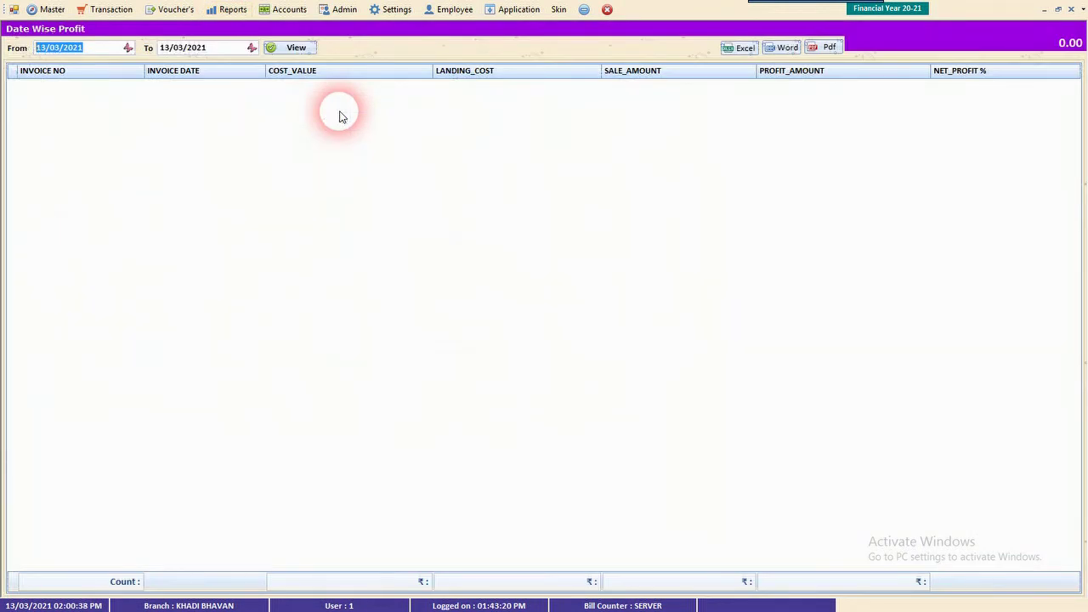
pyautogui.click(285, 49)
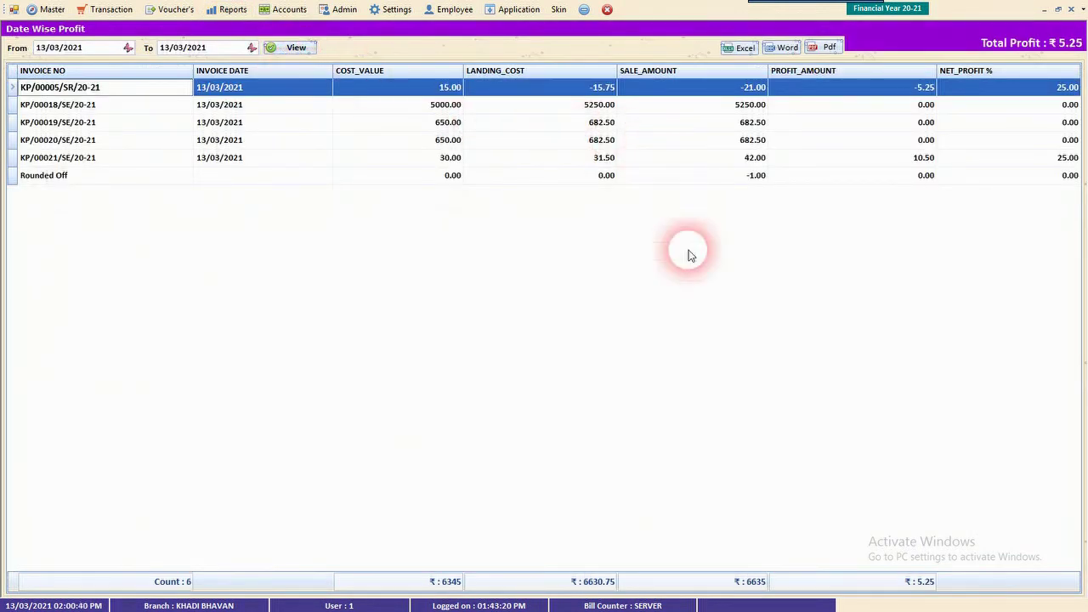
pyautogui.click(854, 141)
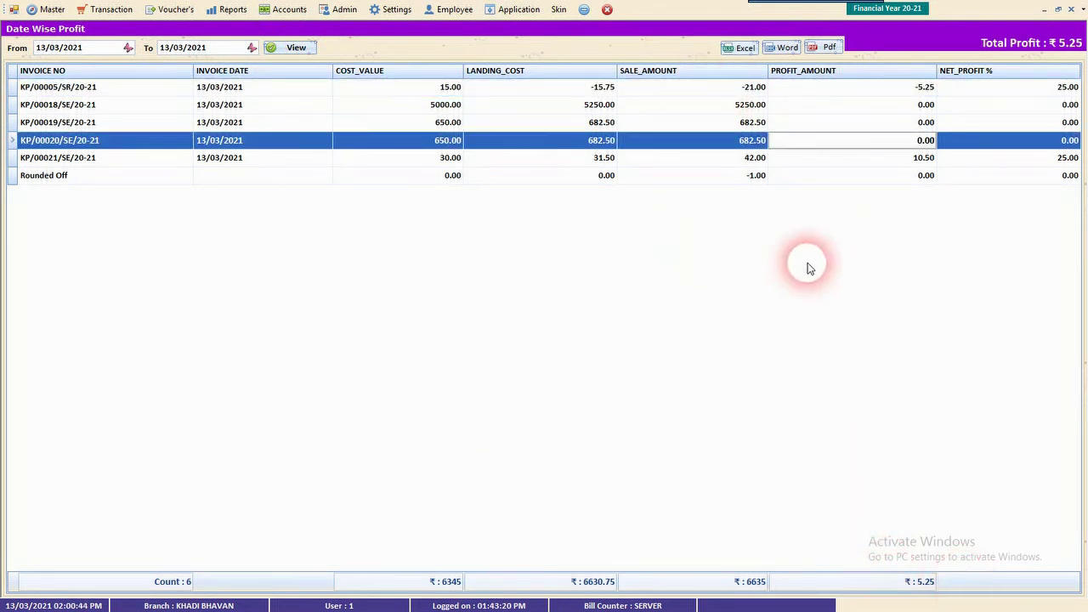
pyautogui.press('Down')
pyautogui.press('Down')
pyautogui.press('Up')
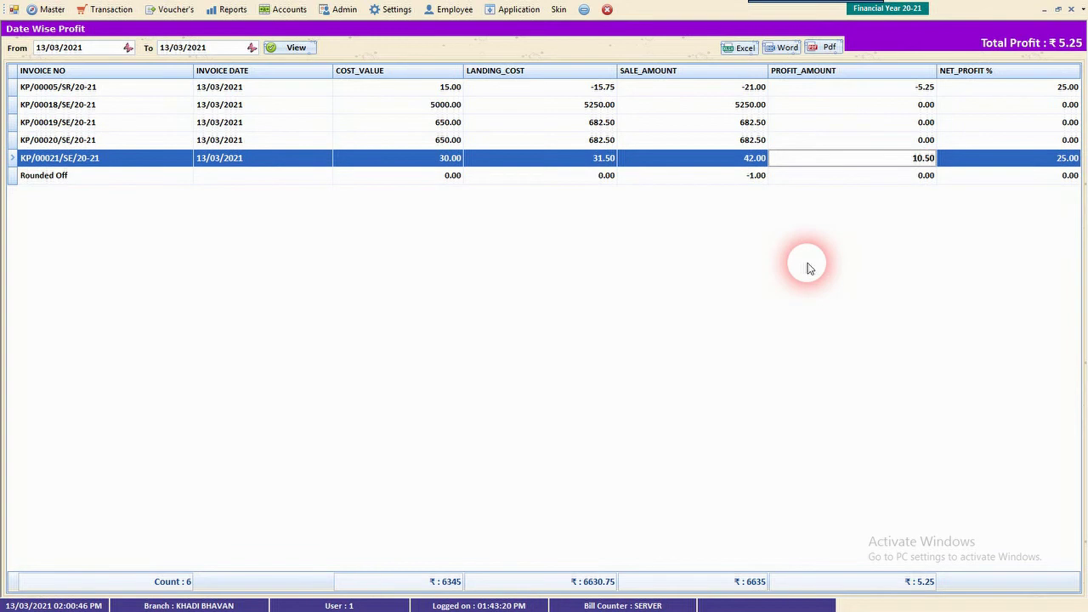
pyautogui.press('Return')
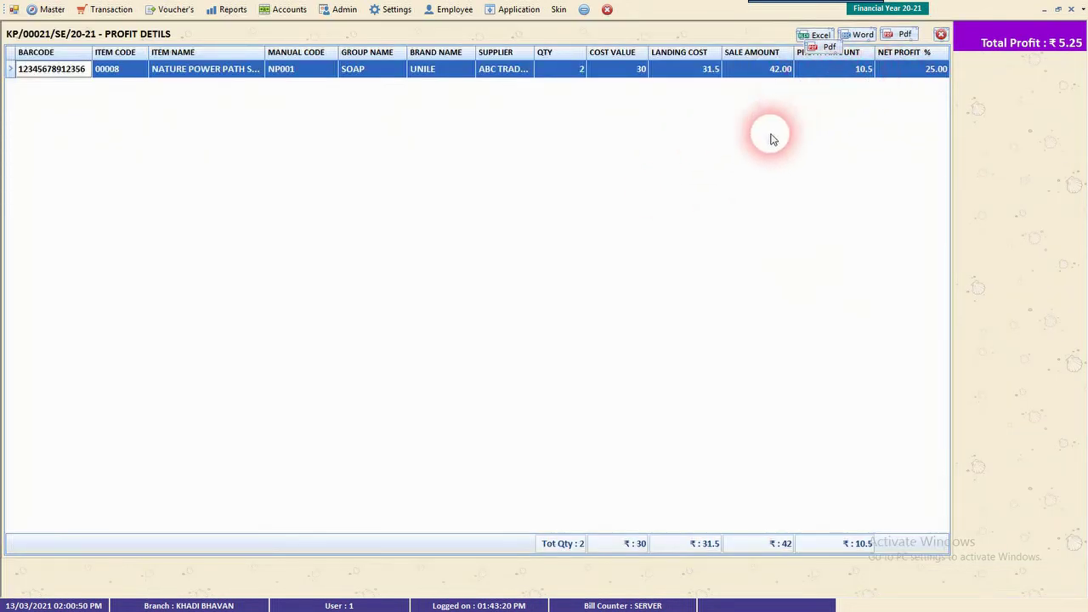
pyautogui.click(941, 34)
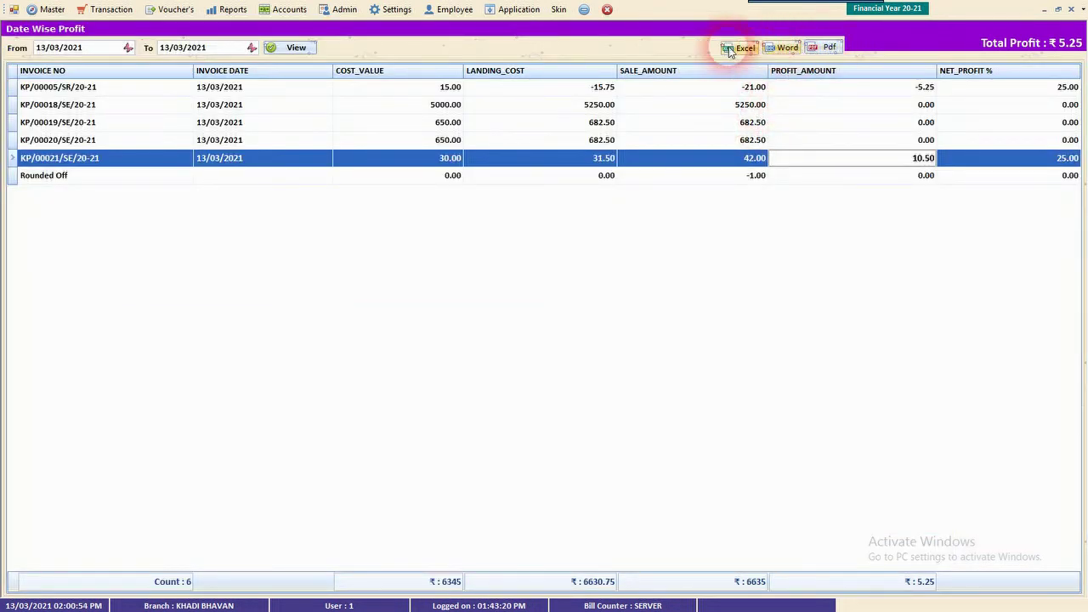
pyautogui.press('Escape')
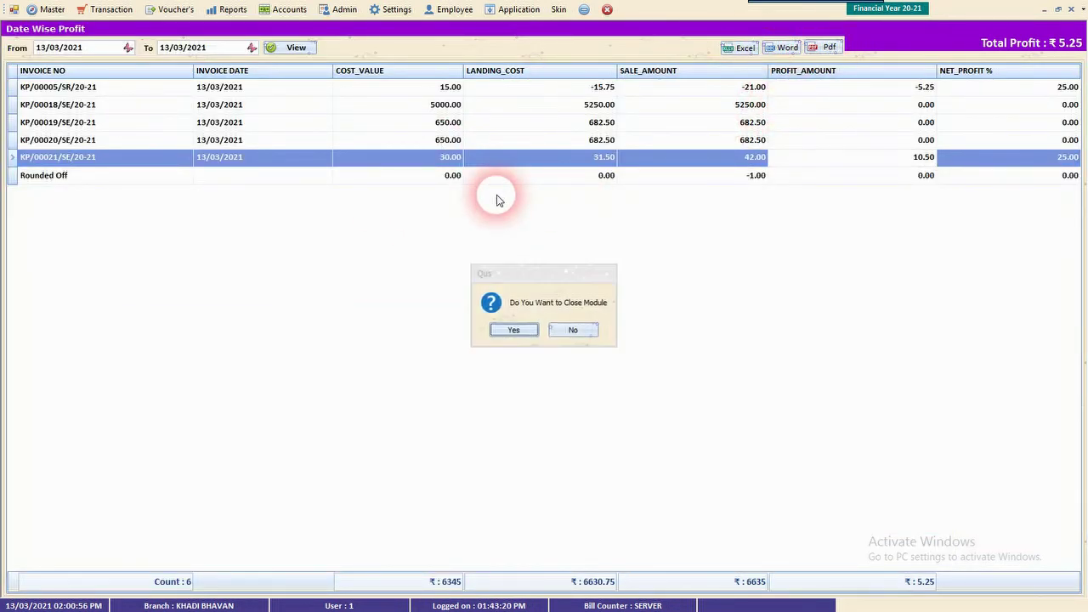
pyautogui.press('Return')
pyautogui.click(232, 9)
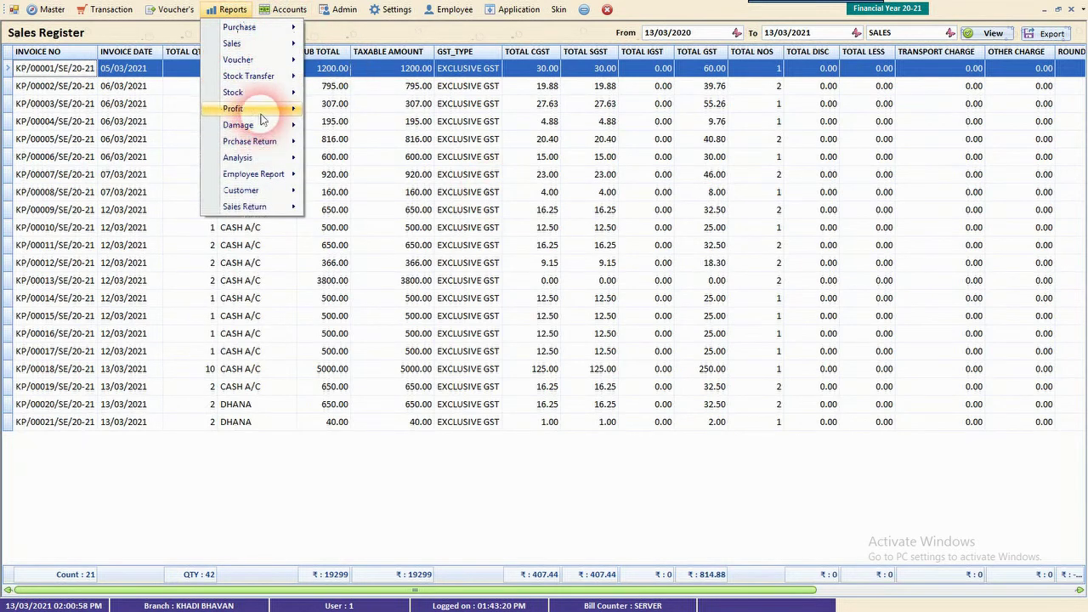
# - Open the 2020-2021 Monthly Profit Summary and drill into March's invoice rows (profit 1528.63, 6.86%)
pyautogui.moveTo(259, 109)
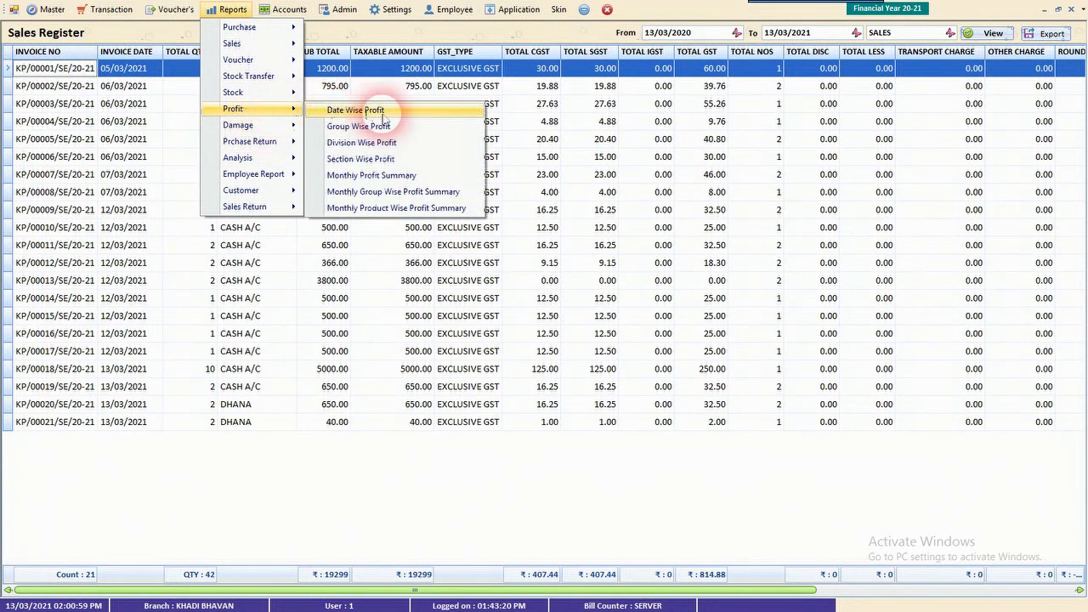
pyautogui.click(395, 175)
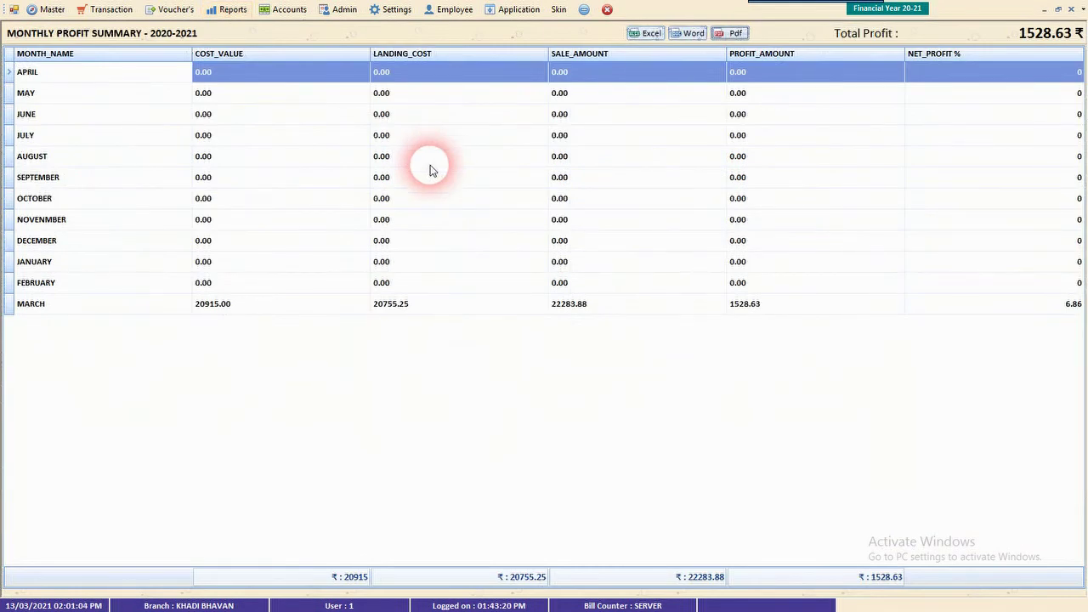
pyautogui.doubleClick(459, 306)
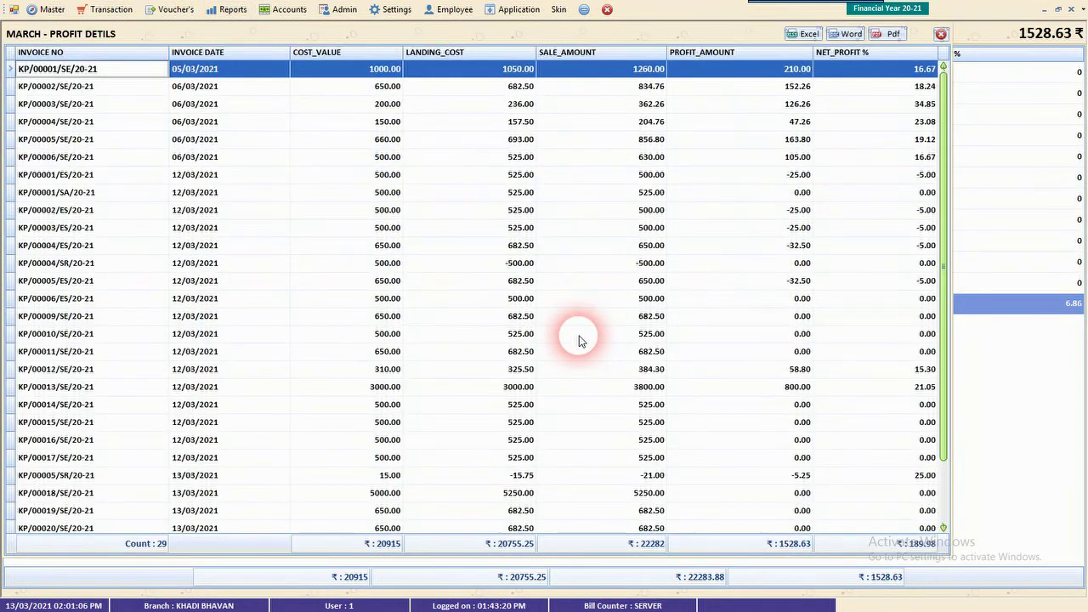
pyautogui.press('Down')
pyautogui.press('Down')
pyautogui.press('Down')
pyautogui.press('Down')
pyautogui.press('Down')
pyautogui.press('Down')
pyautogui.press('Down')
pyautogui.press('Down')
pyautogui.press('Down')
pyautogui.press('Down')
pyautogui.press('Down')
pyautogui.press('Down')
pyautogui.press('Down')
pyautogui.press('Down')
pyautogui.press('Down')
pyautogui.press('Down')
pyautogui.press('Down')
pyautogui.press('Down')
pyautogui.press('Down')
pyautogui.press('Down')
pyautogui.press('Up')
pyautogui.press('Up')
pyautogui.press('Up')
pyautogui.press('Up')
pyautogui.press('Up')
pyautogui.press('Up')
pyautogui.press('Up')
pyautogui.press('Up')
pyautogui.press('Up')
pyautogui.press('Up')
pyautogui.press('Up')
pyautogui.press('Up')
pyautogui.press('Up')
pyautogui.press('Up')
pyautogui.press('Up')
pyautogui.press('Up')
pyautogui.press('Up')
pyautogui.press('Up')
pyautogui.press('Up')
pyautogui.press('Up')
# - Close the invoice profit details, the monthly profit summary and the Sales Register
pyautogui.press('Return')
pyautogui.press('Escape')
pyautogui.press('Escape')
pyautogui.press('Escape')
pyautogui.click(578, 338)
pyautogui.press('Escape')
pyautogui.press('Escape')
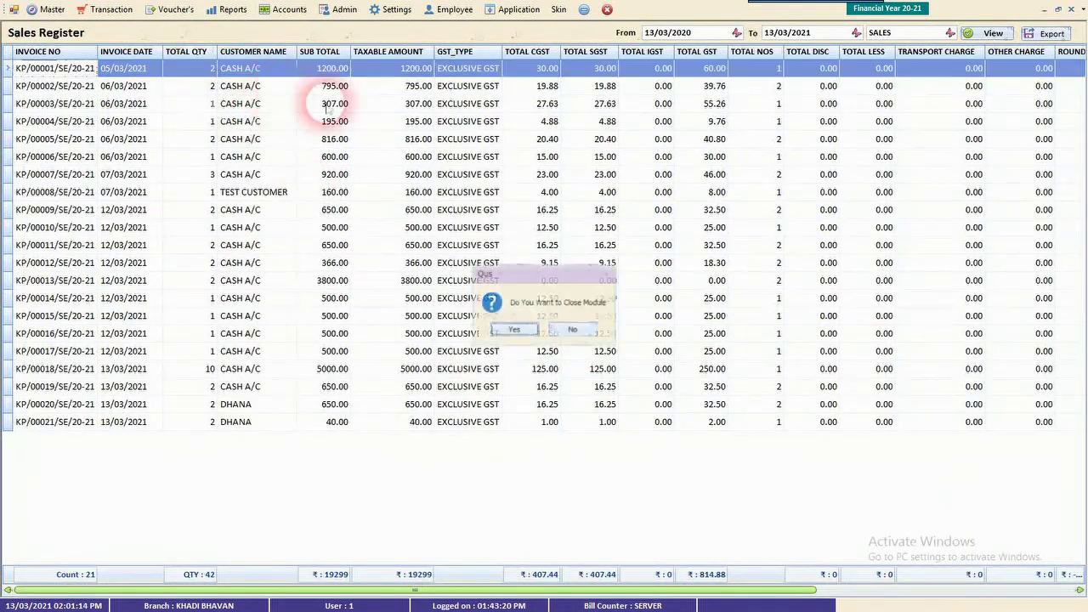
pyautogui.press('Return')
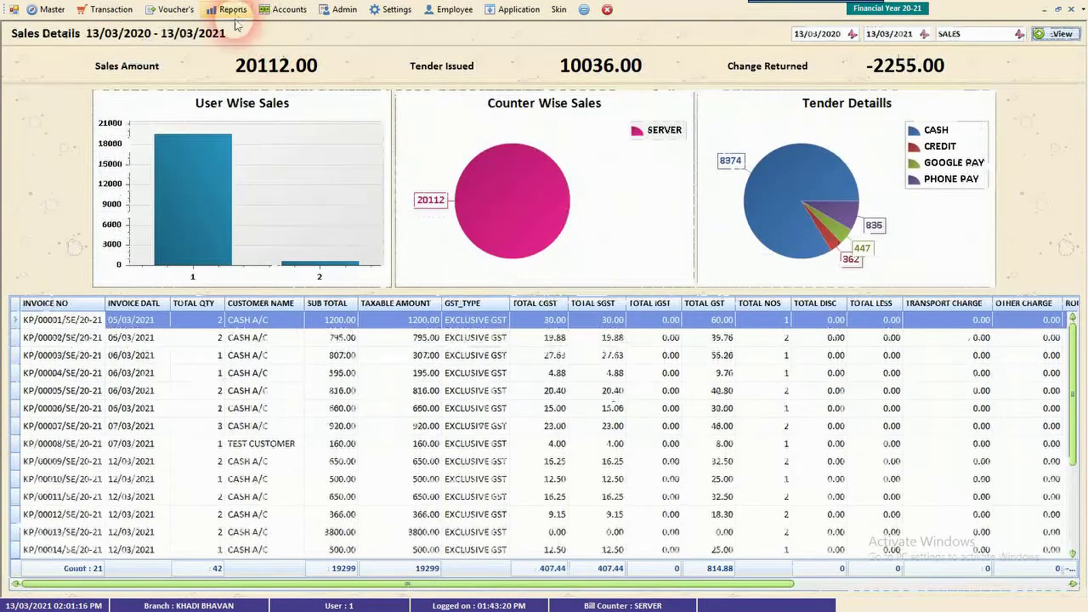
pyautogui.click(235, 21)
pyautogui.moveTo(285, 126)
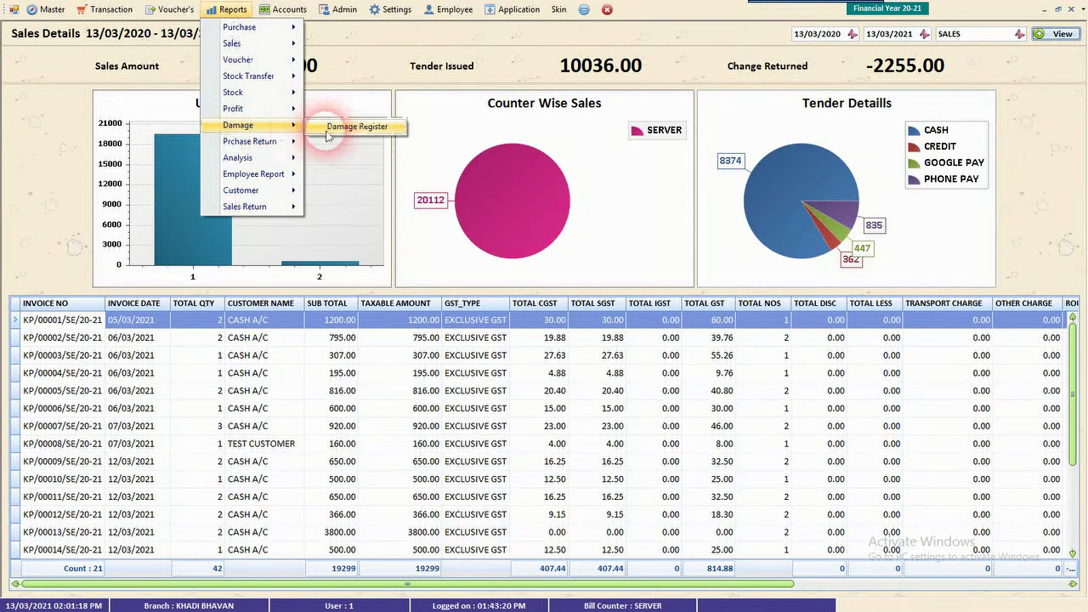
pyautogui.moveTo(280, 158)
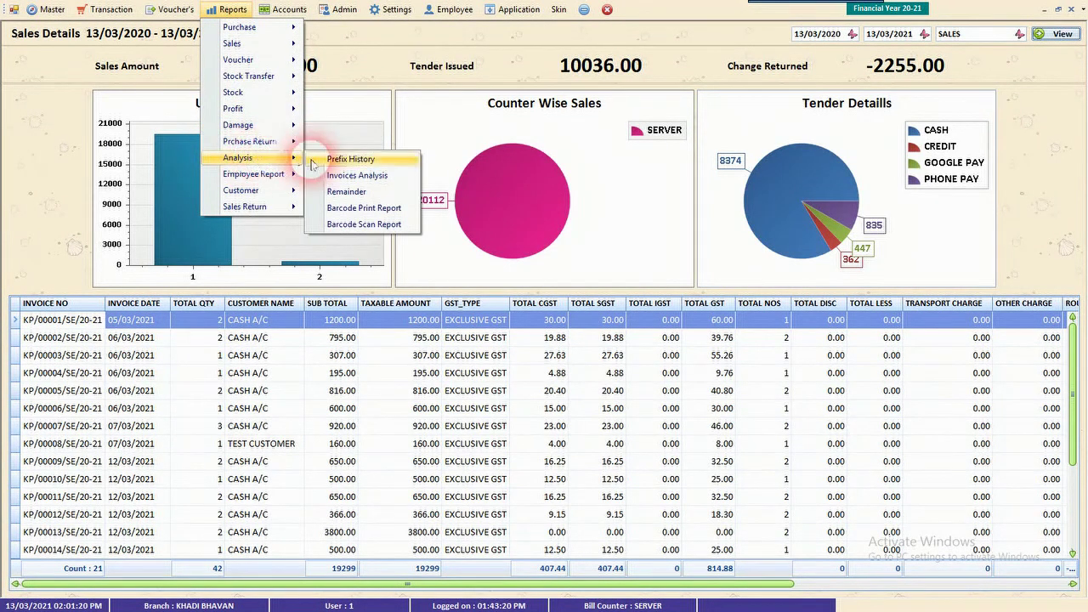
pyautogui.click(352, 159)
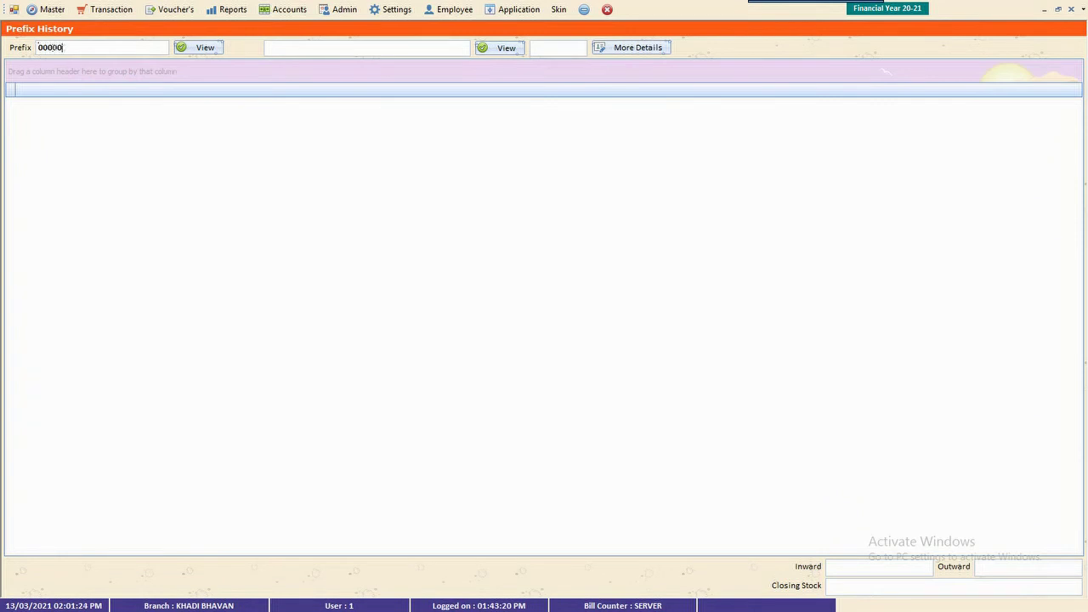
pyautogui.click(194, 48)
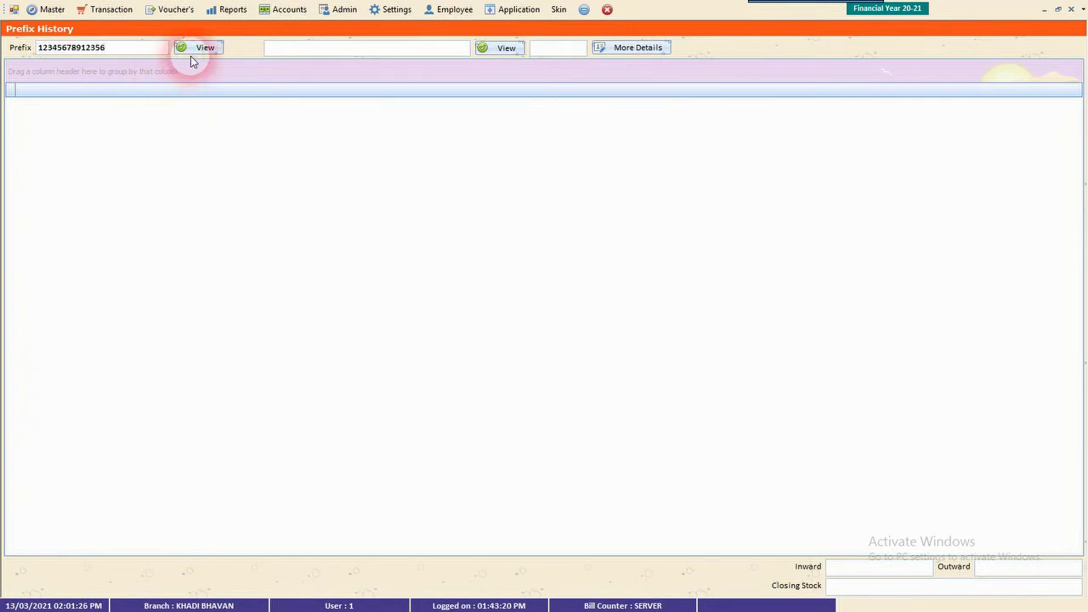
# - Review the purchase, stock adjust, sales, return and damage rows, then close Prefix History
pyautogui.click(662, 293)
pyautogui.click(753, 132)
pyautogui.click(755, 109)
pyautogui.click(755, 133)
pyautogui.click(744, 181)
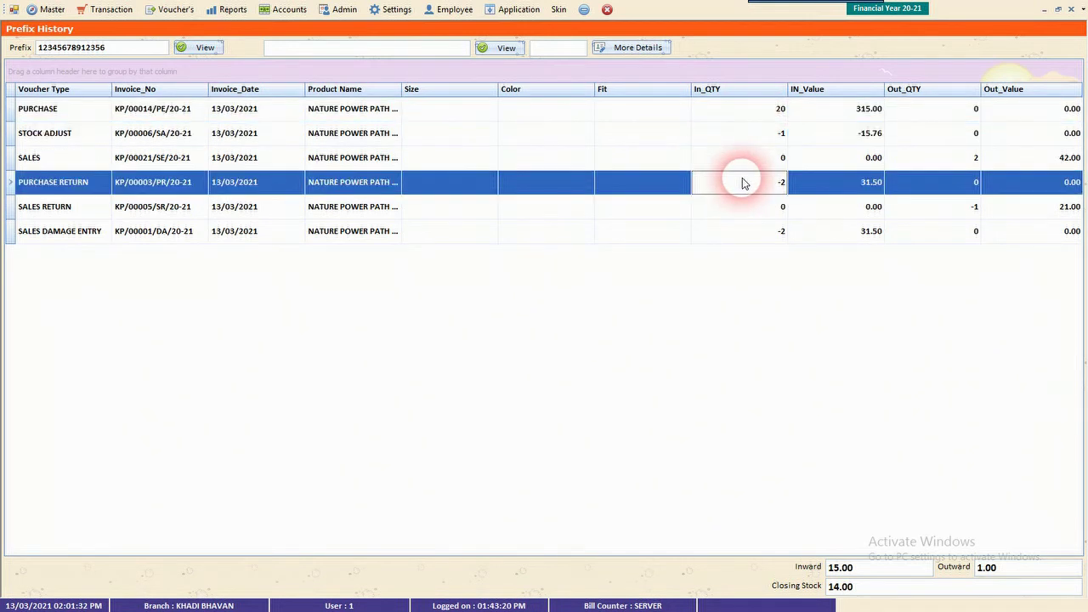
pyautogui.click(768, 167)
pyautogui.click(765, 184)
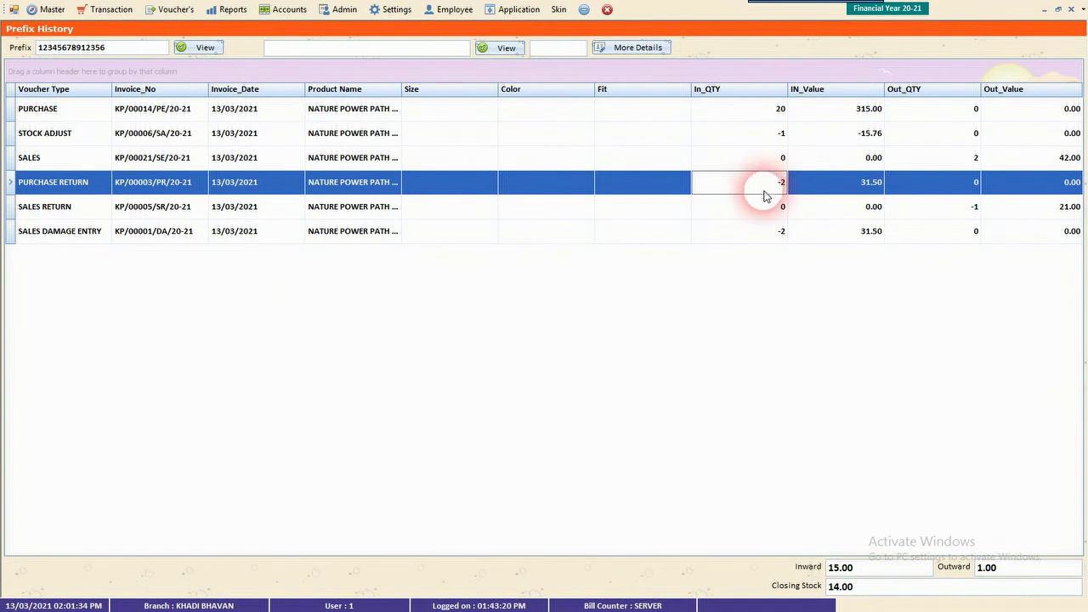
pyautogui.click(772, 207)
pyautogui.click(776, 231)
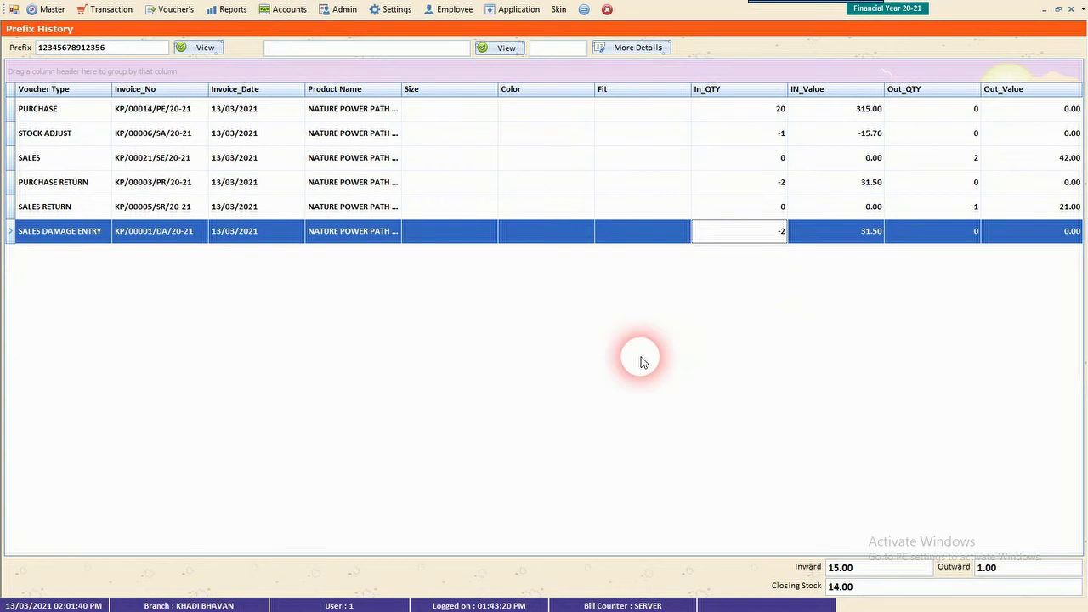
pyautogui.press('Escape')
pyautogui.press('Return')
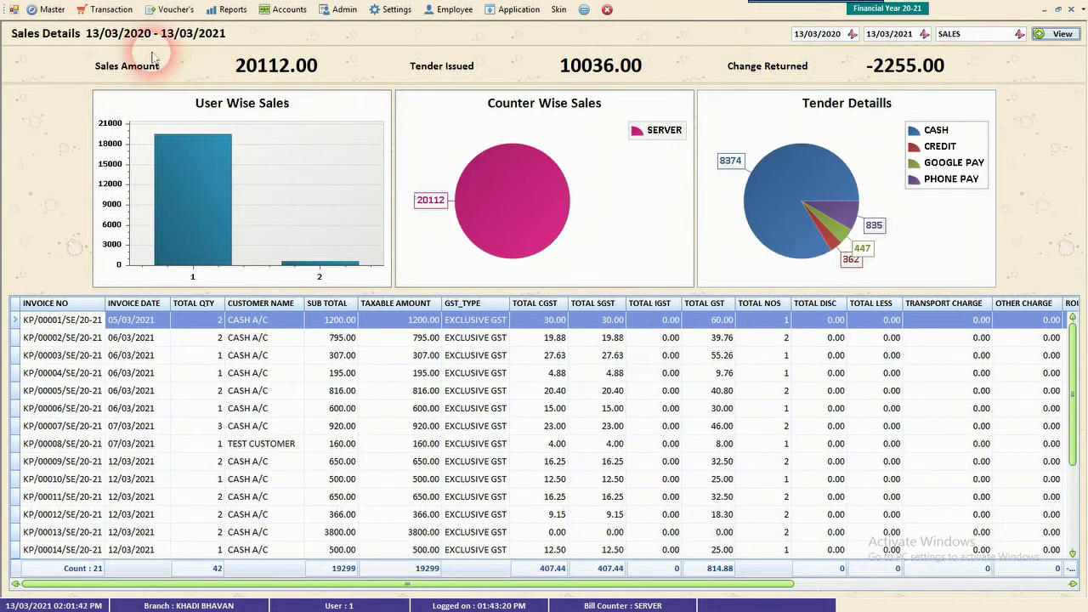
# - Open the payment reminders and view overdue receivables, overdue payables and cheques issued
pyautogui.click(230, 9)
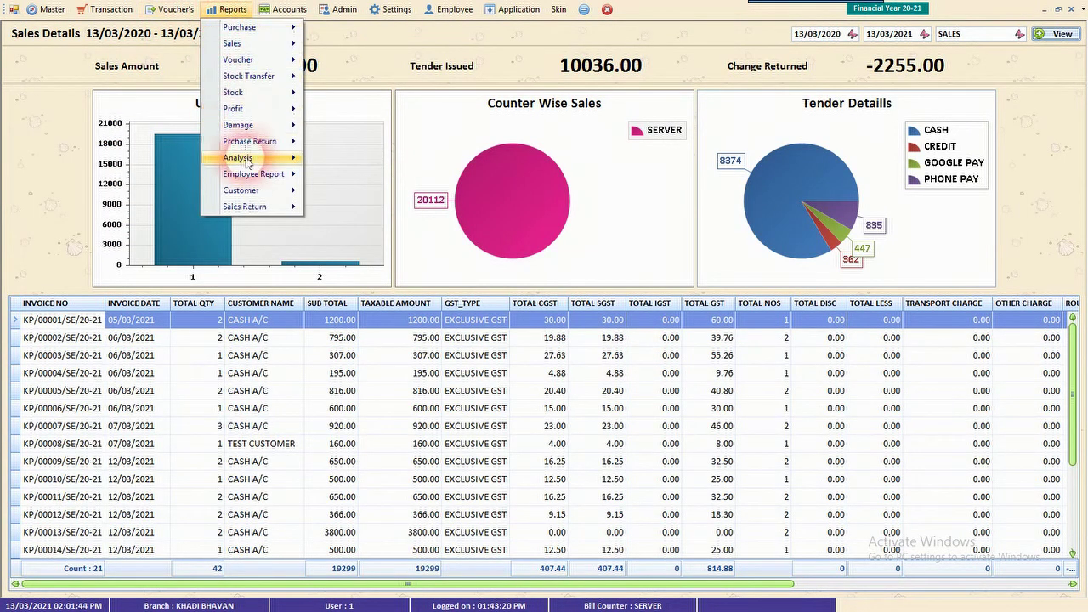
pyautogui.moveTo(248, 161)
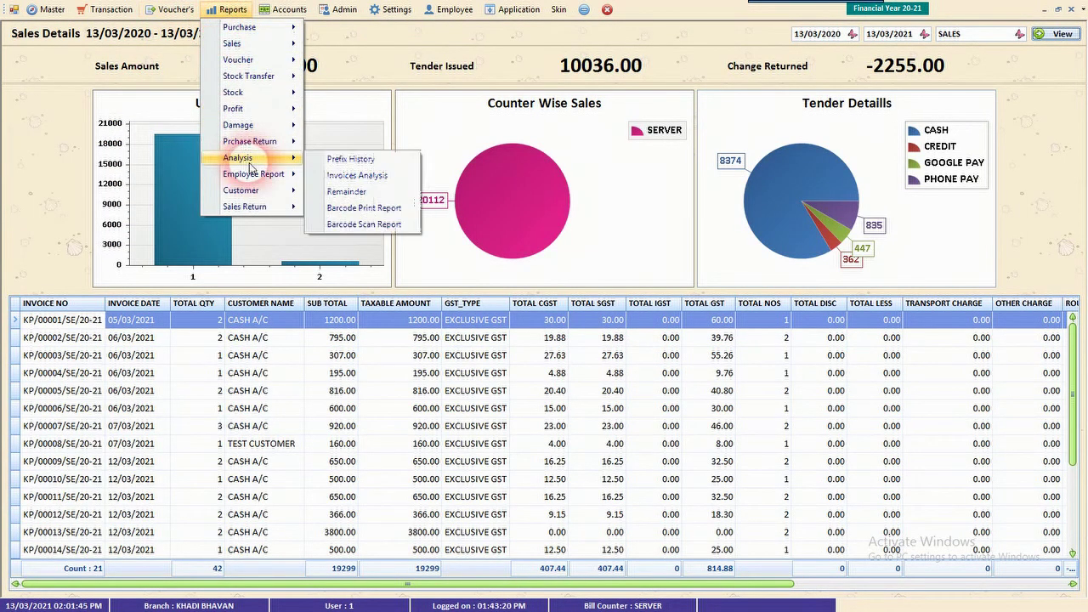
pyautogui.click(366, 192)
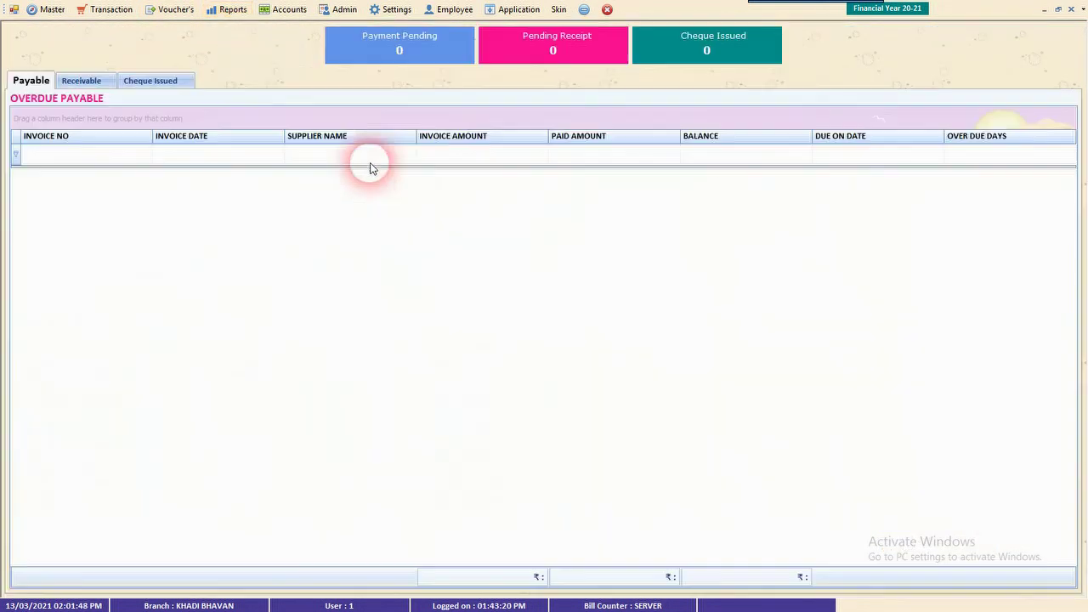
pyautogui.click(85, 81)
pyautogui.click(146, 82)
pyautogui.click(87, 81)
pyautogui.click(34, 85)
pyautogui.click(150, 80)
# - Close the Remainder module, confirming with Yes
pyautogui.press('Escape')
pyautogui.click(514, 329)
pyautogui.click(230, 9)
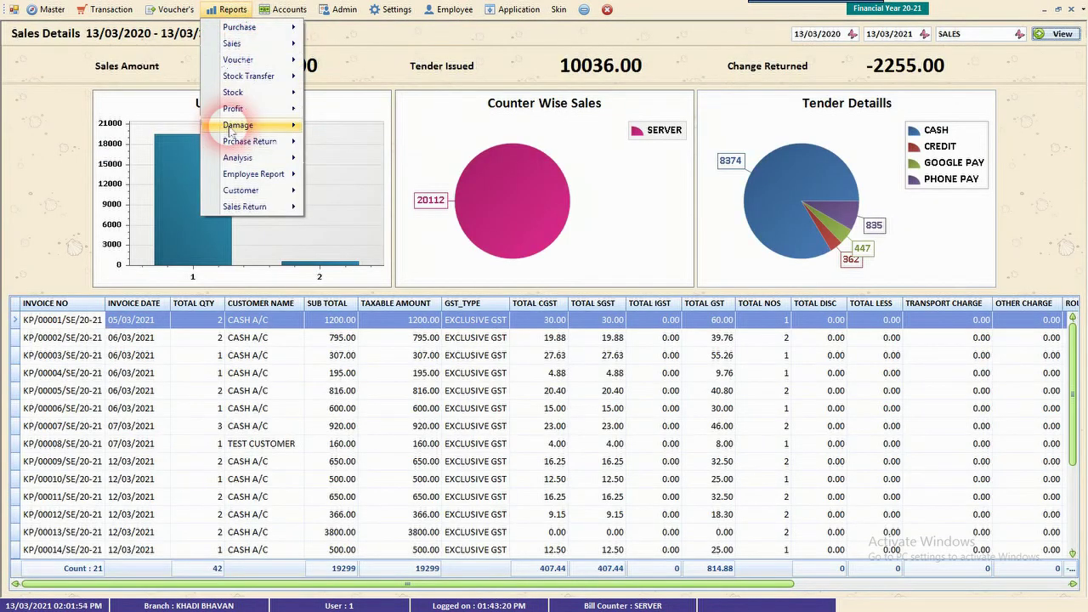
pyautogui.moveTo(276, 157)
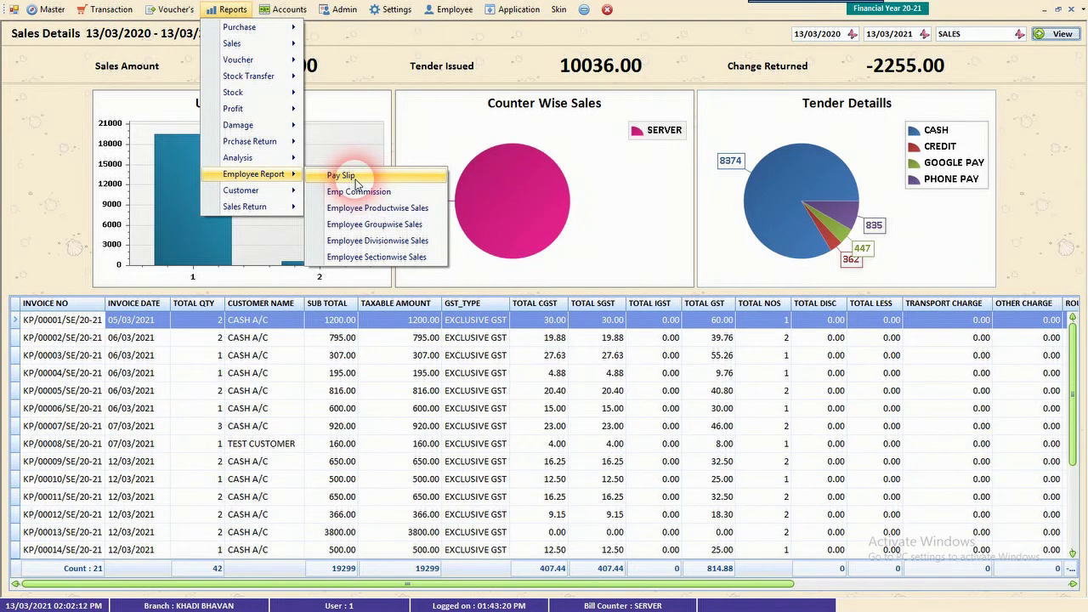
# - Load the employee pay slip for 01/03/2021 to 31/03/2021
pyautogui.click(364, 179)
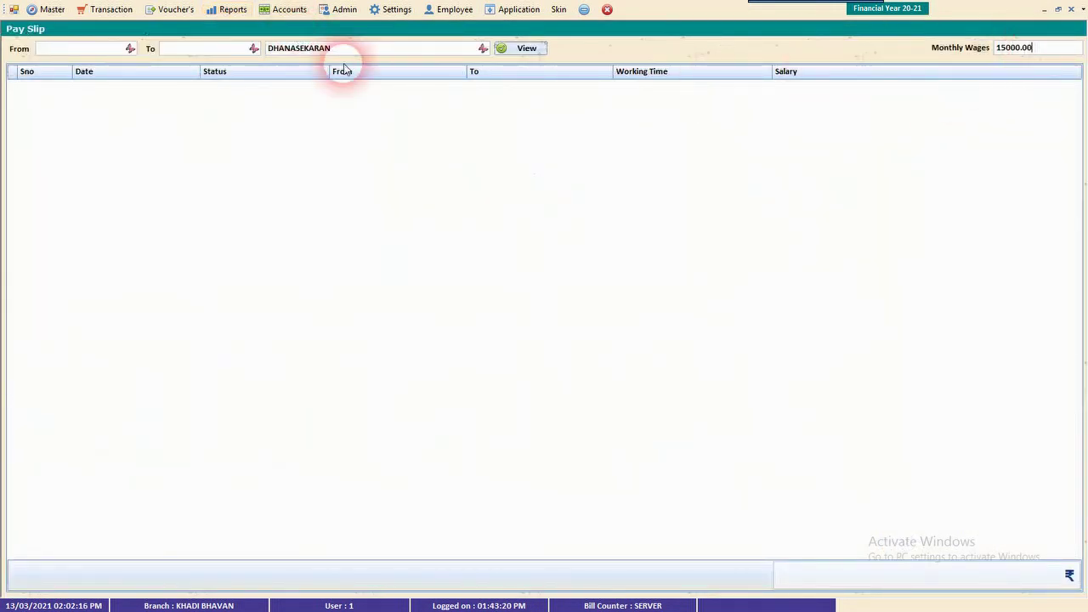
pyautogui.click(129, 48)
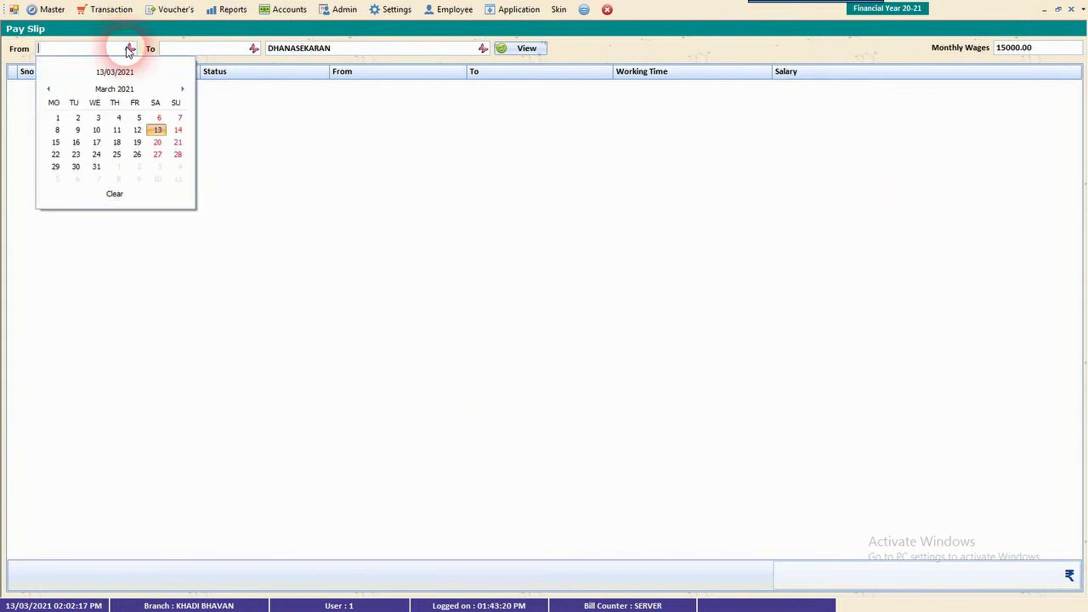
pyautogui.click(57, 118)
pyautogui.click(253, 48)
pyautogui.click(220, 167)
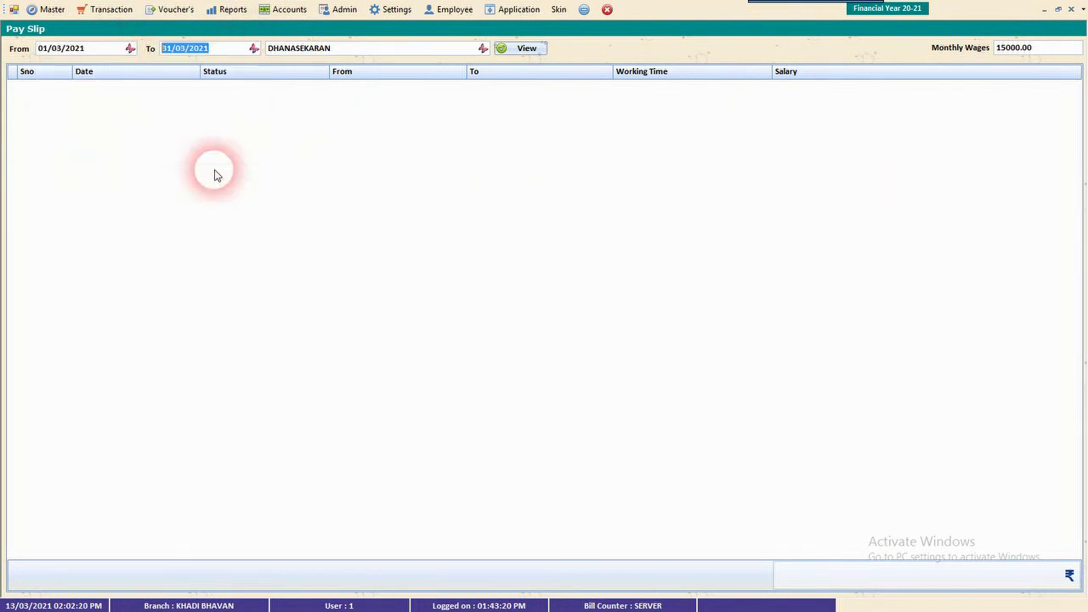
pyautogui.click(518, 49)
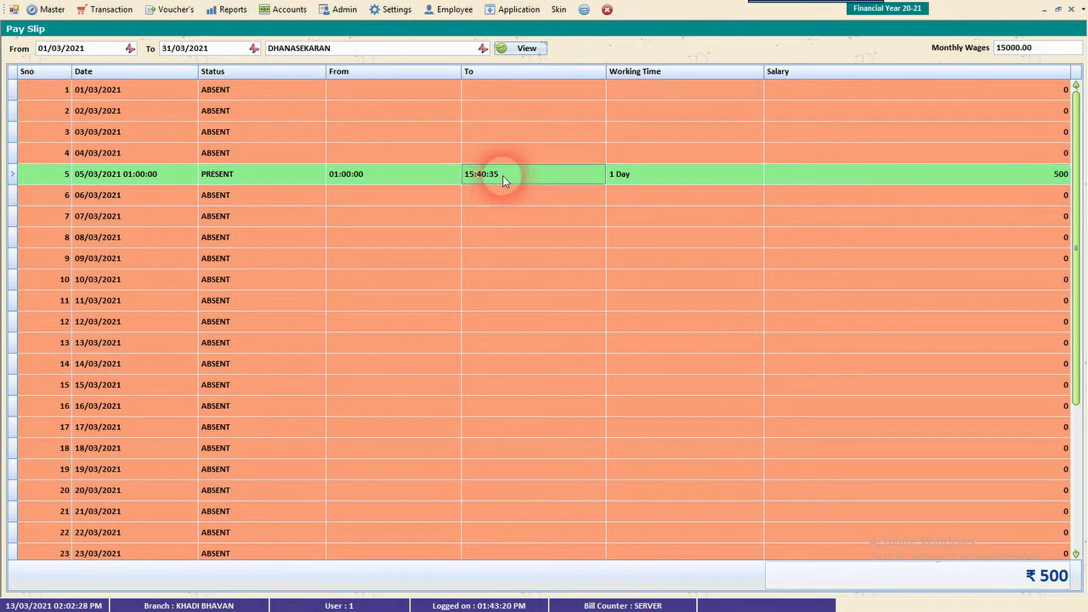
# - Check the 5 March entry, one present day earning ₹500, then close the pay slip module
pyautogui.click(637, 175)
pyautogui.click(1010, 174)
pyautogui.moveTo(1076, 193); pyautogui.dragTo(1076, 311)
pyautogui.press('Escape')
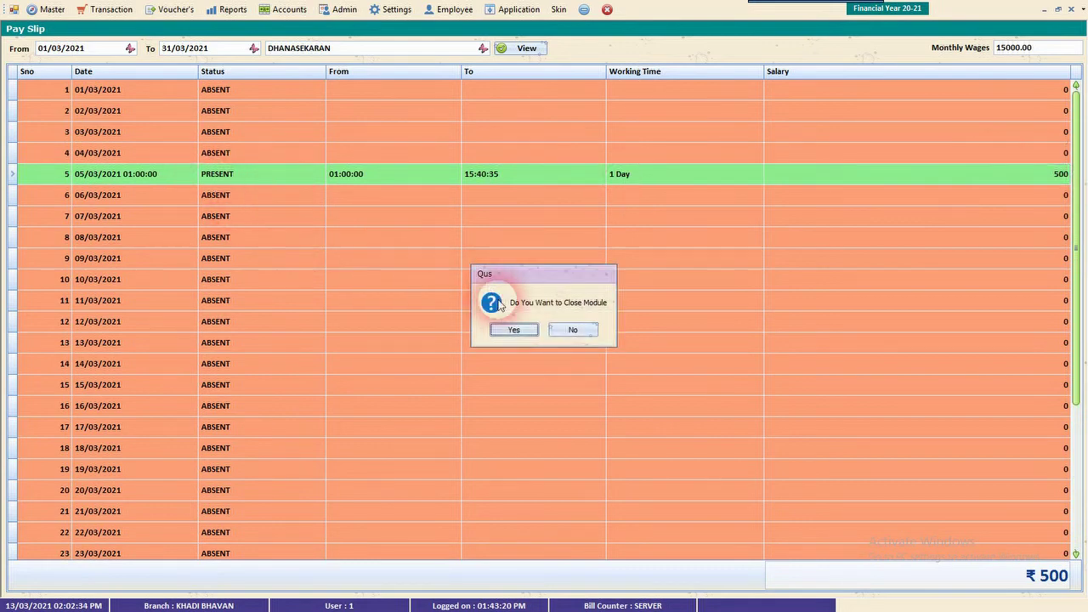
pyautogui.click(513, 329)
pyautogui.click(230, 10)
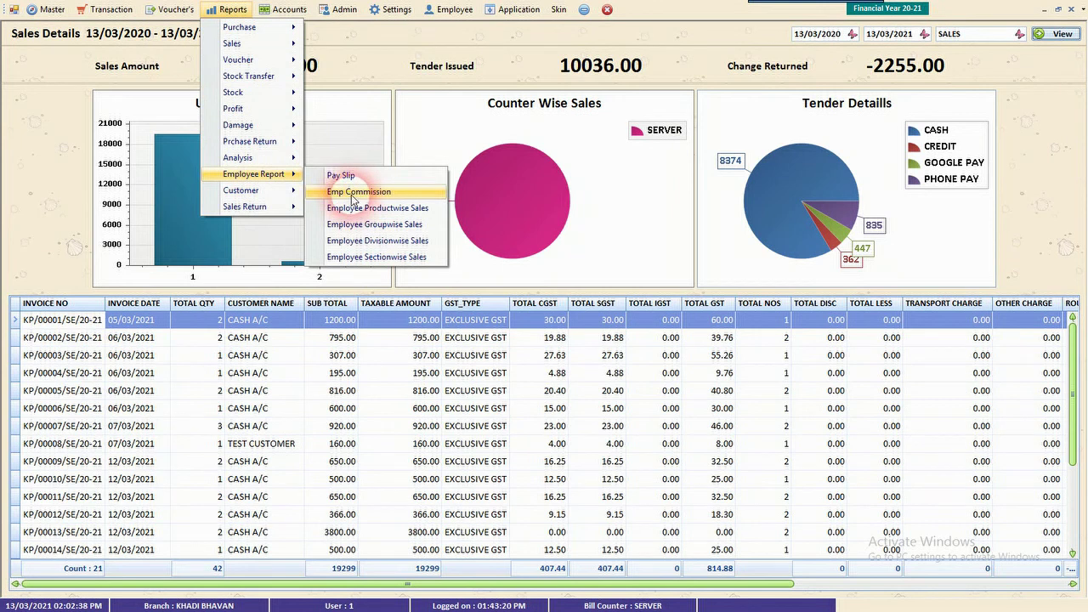
# - Open the Customer Loyalty Points form, close it unchanged, and bring up the Admin menu
pyautogui.moveTo(255, 190)
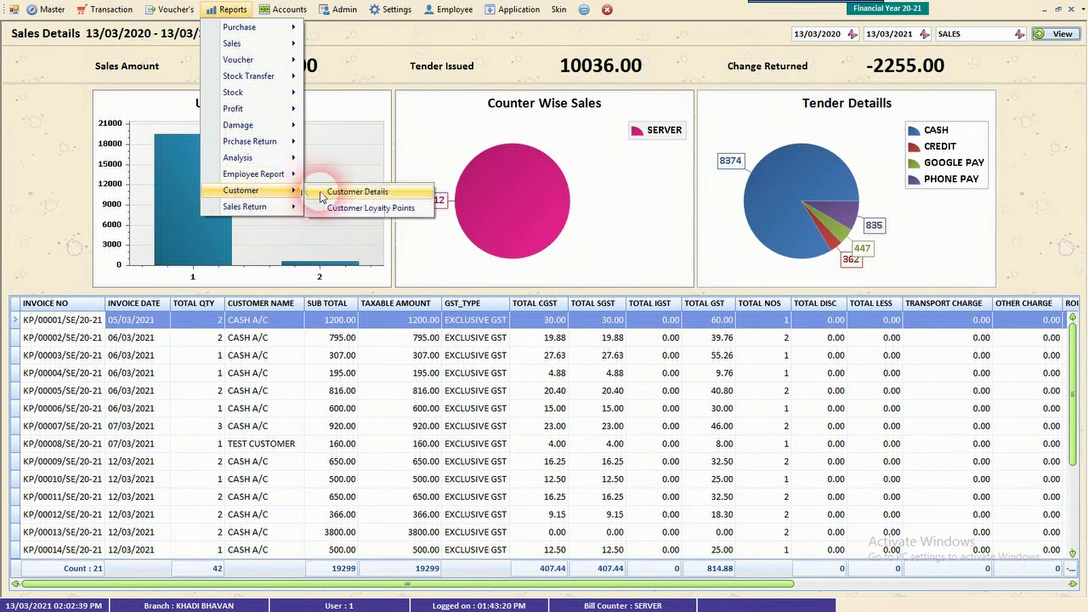
pyautogui.click(371, 207)
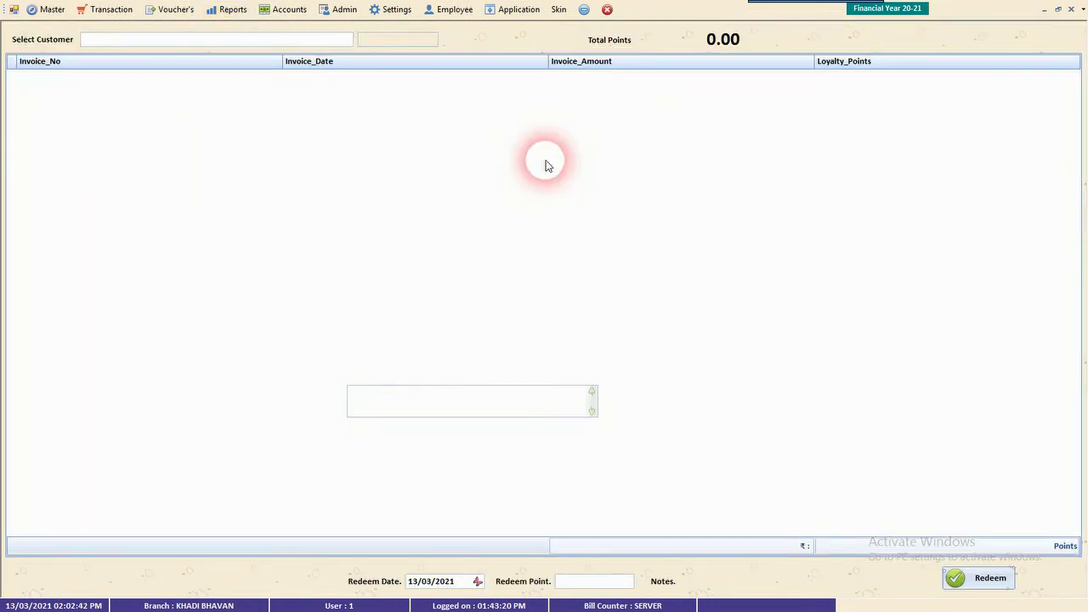
pyautogui.click(205, 45)
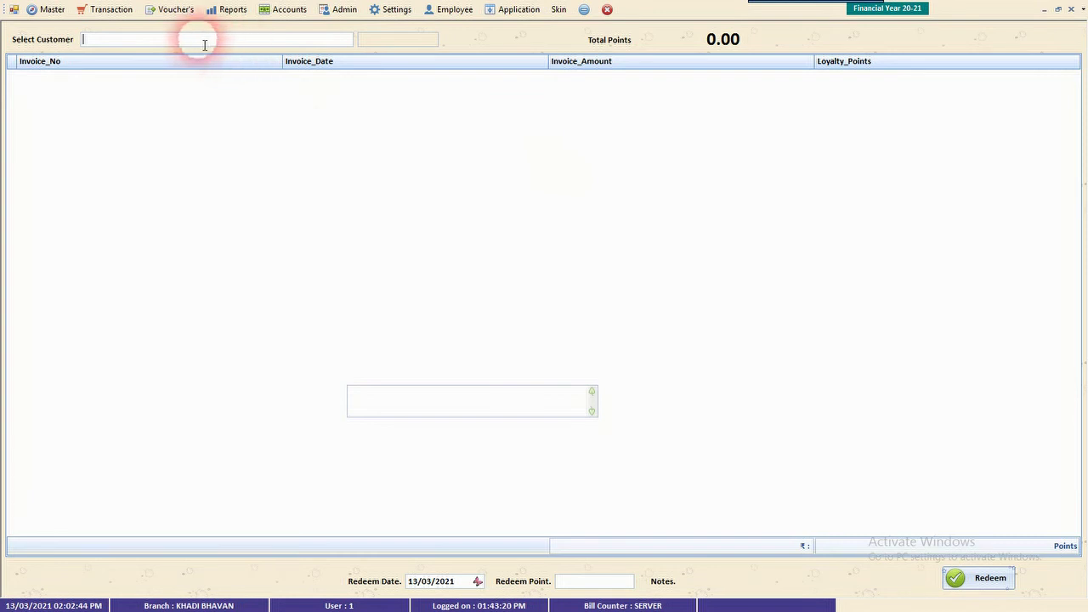
pyautogui.click(1071, 12)
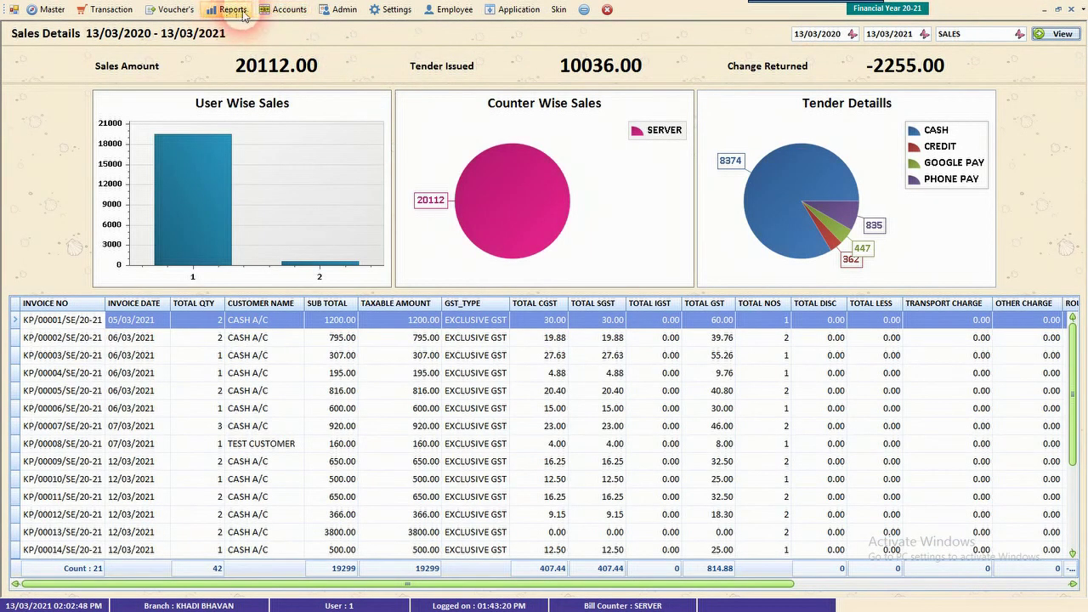
pyautogui.click(325, 9)
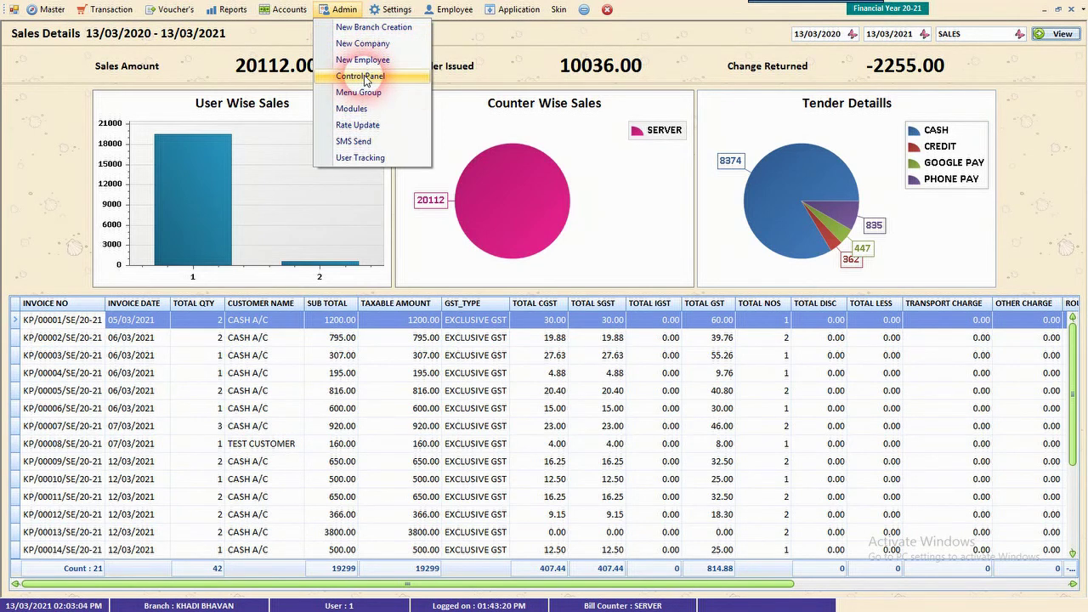
# - Show the USER role's module permissions in the Control Panel and scroll through the table
pyautogui.click(363, 76)
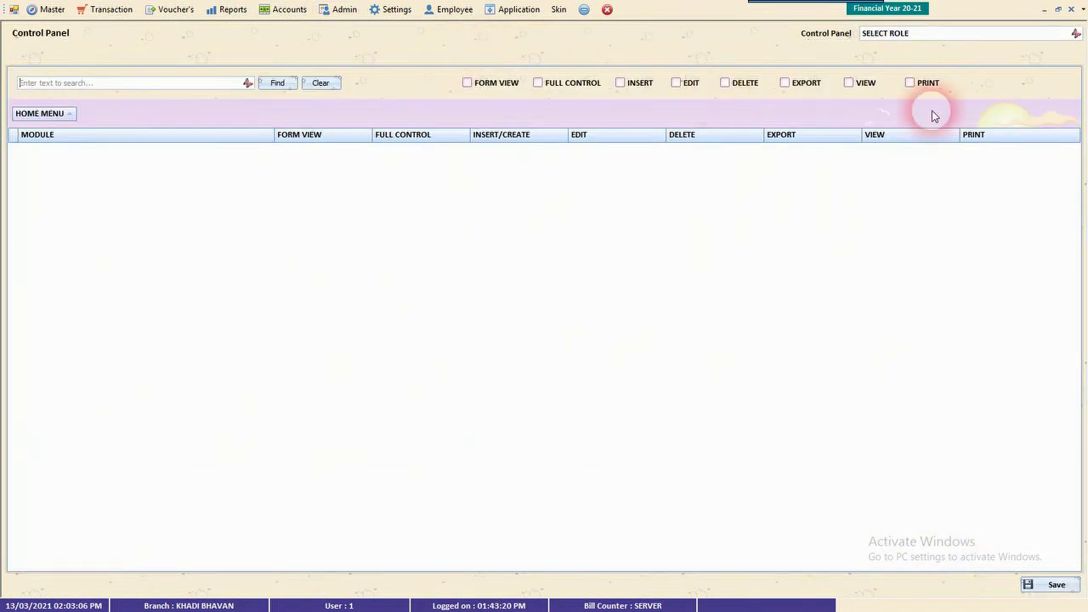
pyautogui.click(906, 32)
pyautogui.click(893, 81)
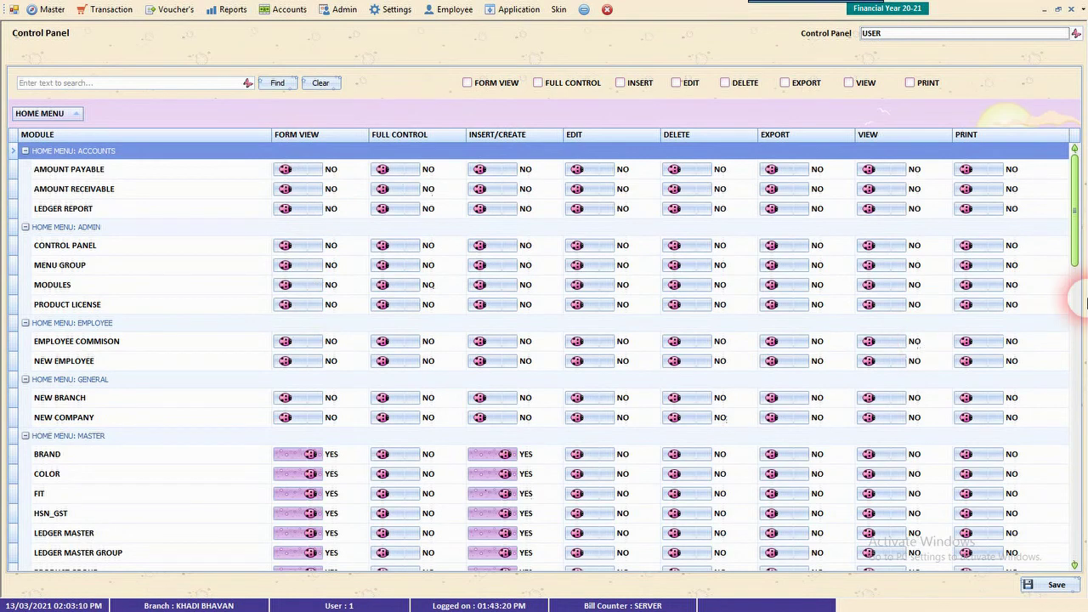
pyautogui.moveTo(1076, 236); pyautogui.dragTo(1077, 474)
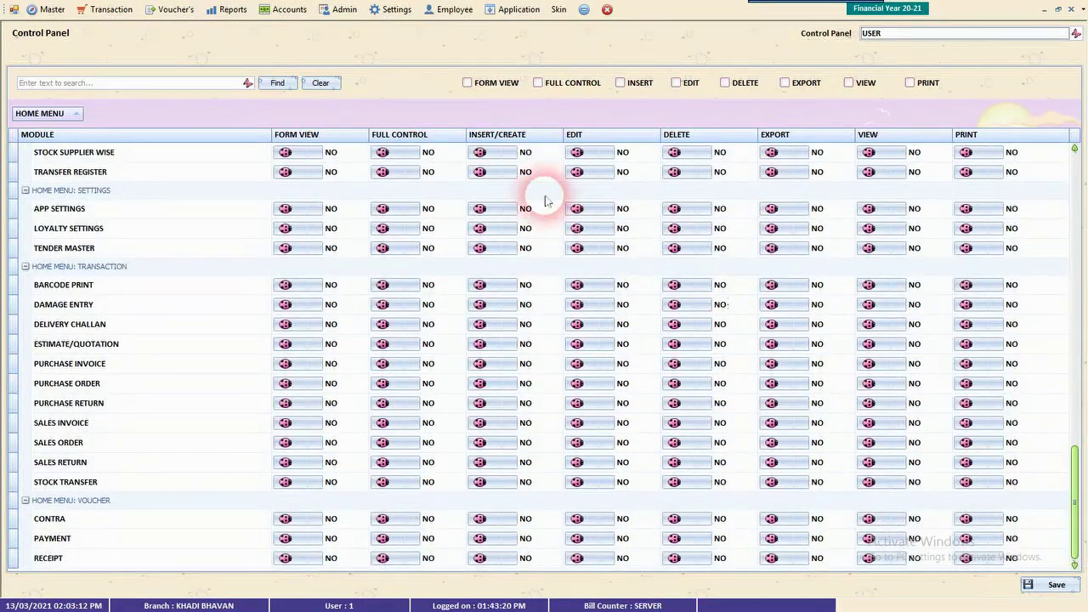
pyautogui.click(392, 9)
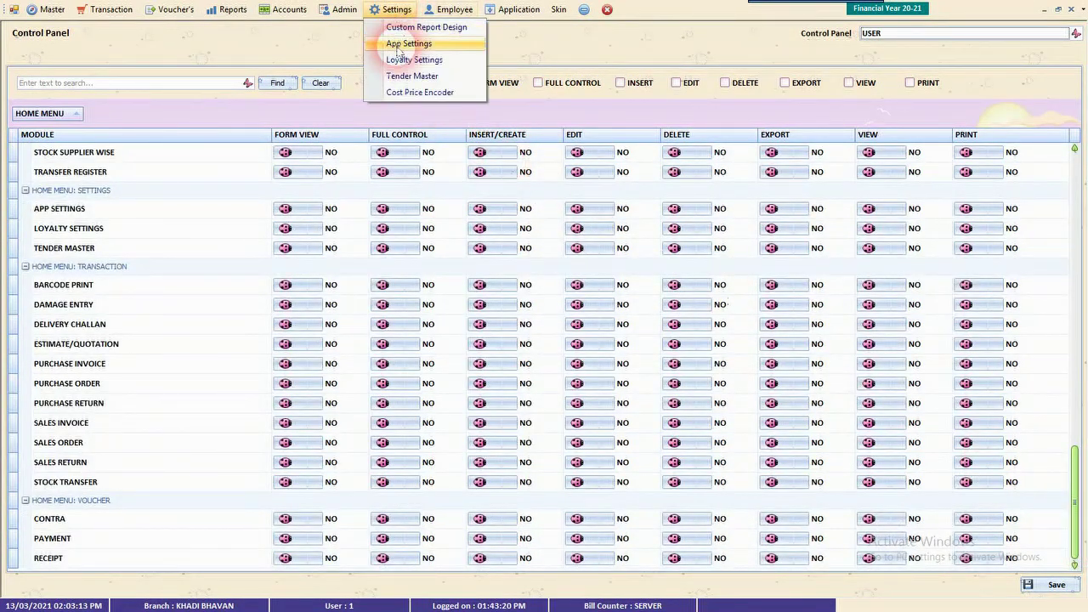
pyautogui.click(433, 77)
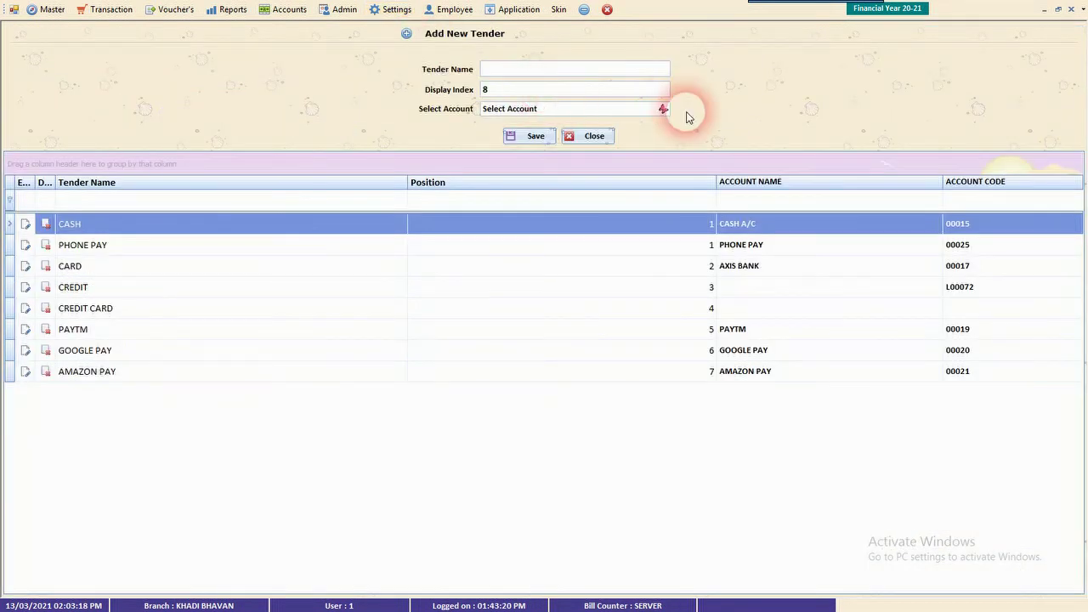
pyautogui.click(136, 228)
pyautogui.click(132, 246)
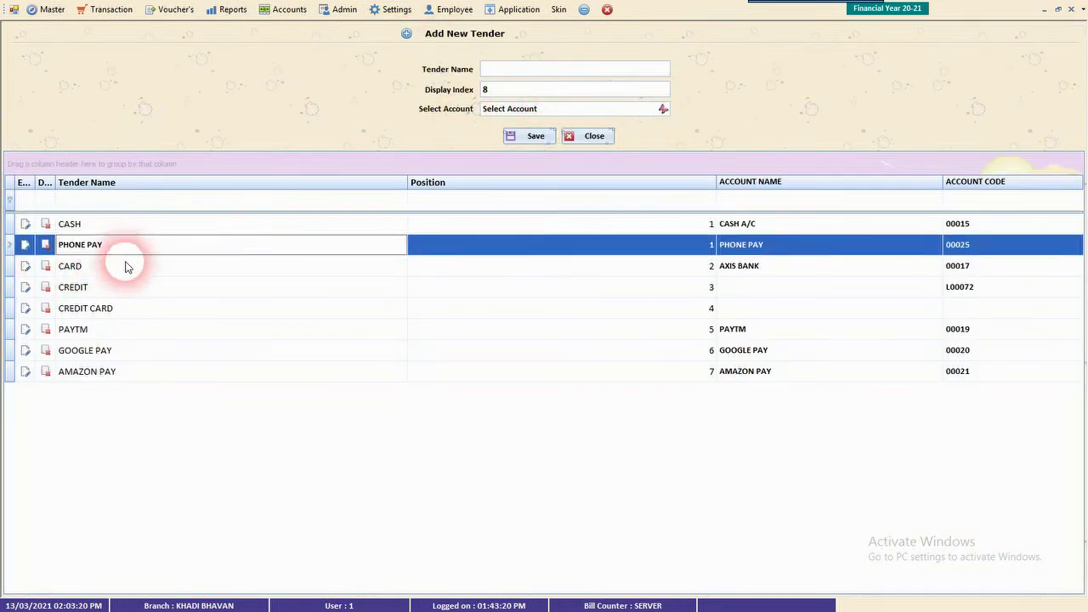
pyautogui.click(127, 285)
pyautogui.click(128, 307)
pyautogui.click(134, 330)
pyautogui.click(135, 352)
pyautogui.click(138, 372)
pyautogui.click(140, 350)
pyautogui.click(142, 330)
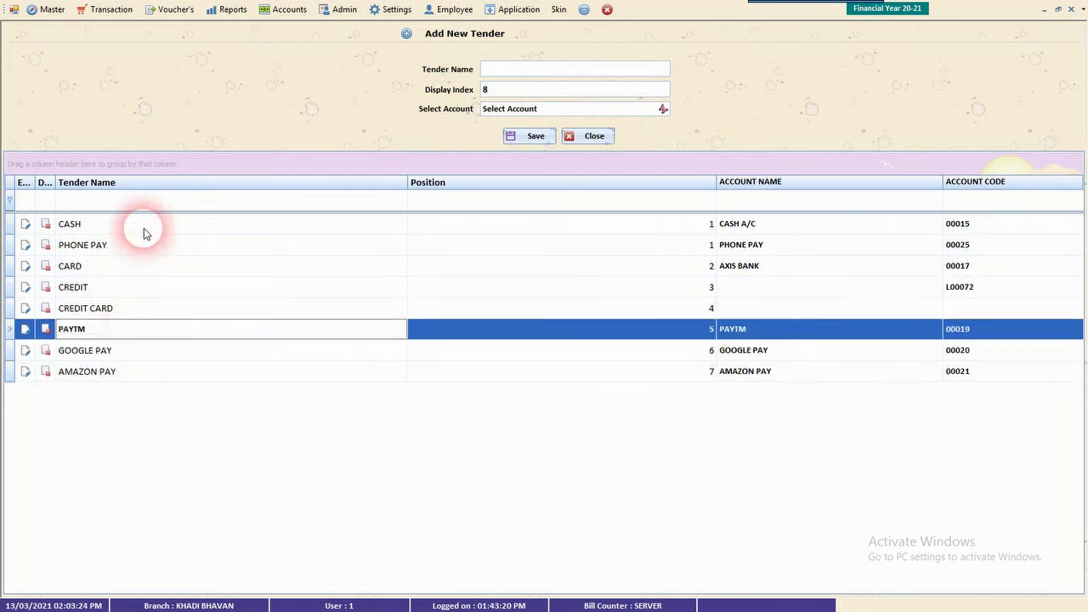
pyautogui.click(144, 247)
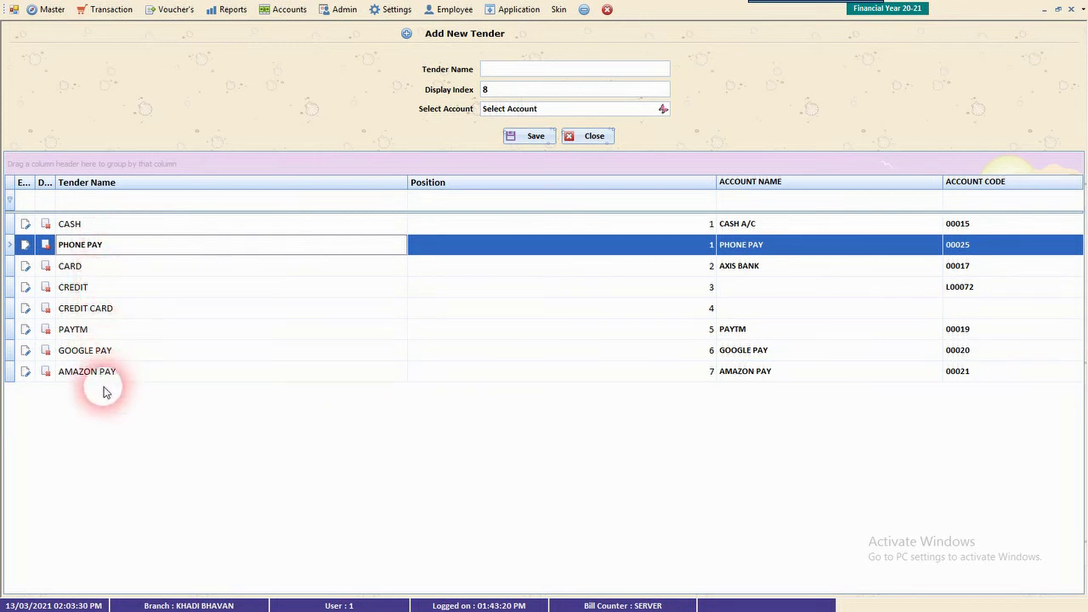
pyautogui.click(98, 334)
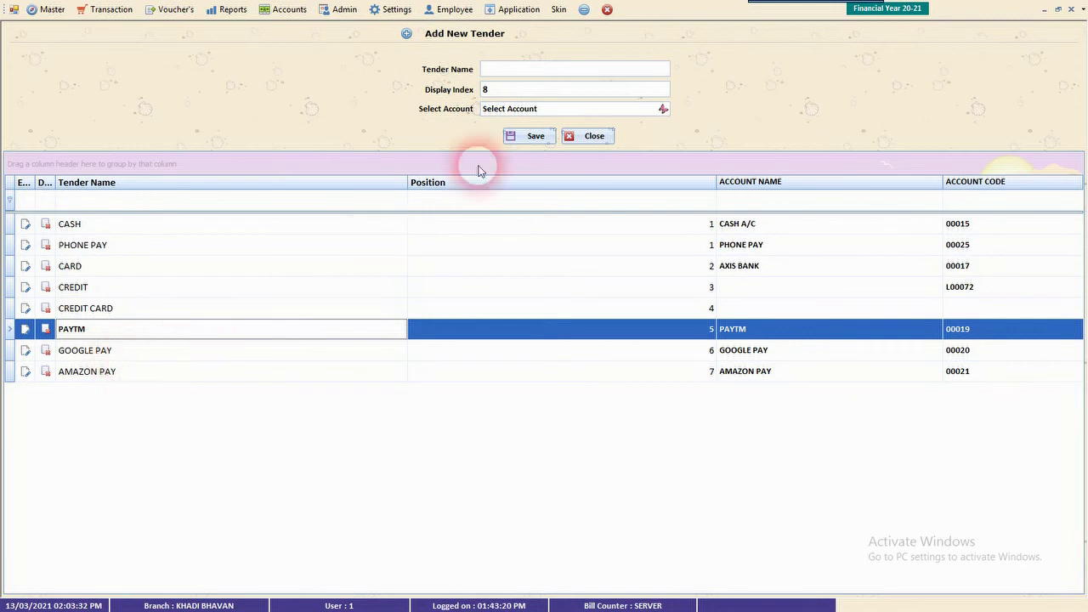
pyautogui.click(519, 71)
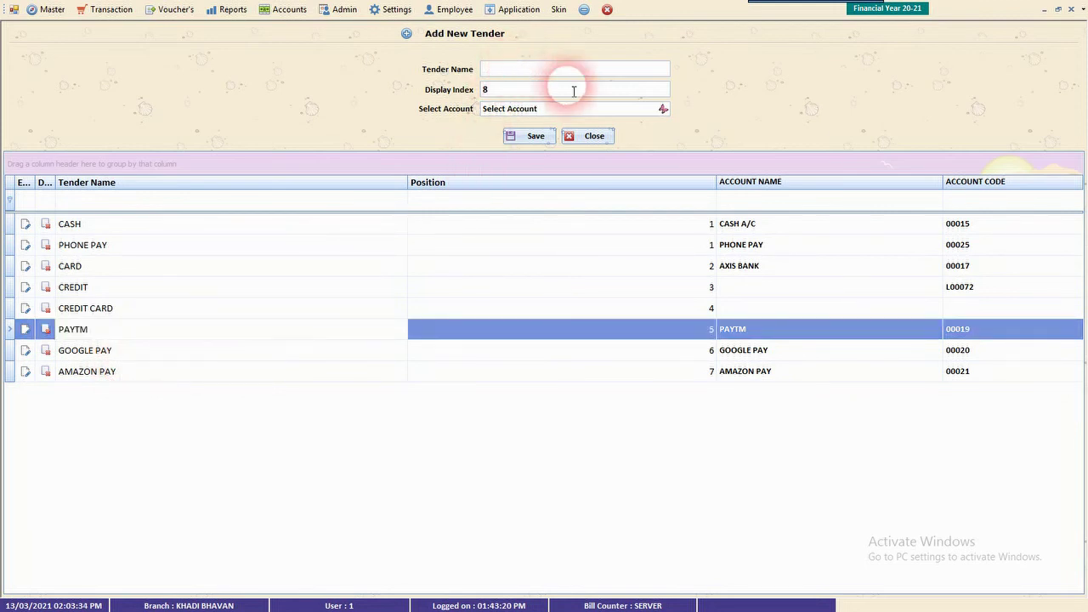
pyautogui.press('Escape')
pyautogui.press('Return')
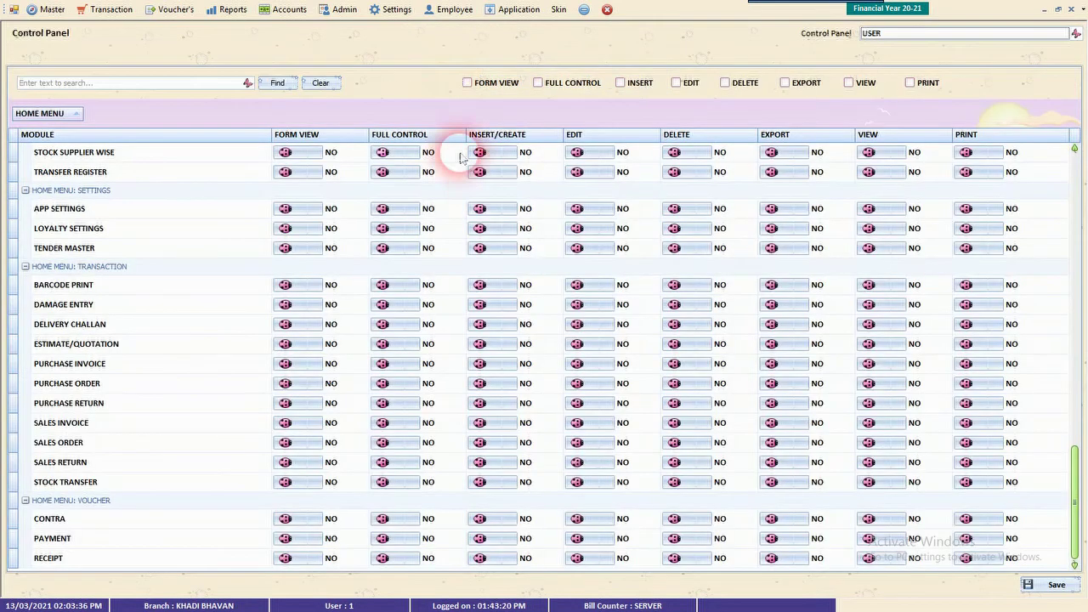
pyautogui.click(449, 11)
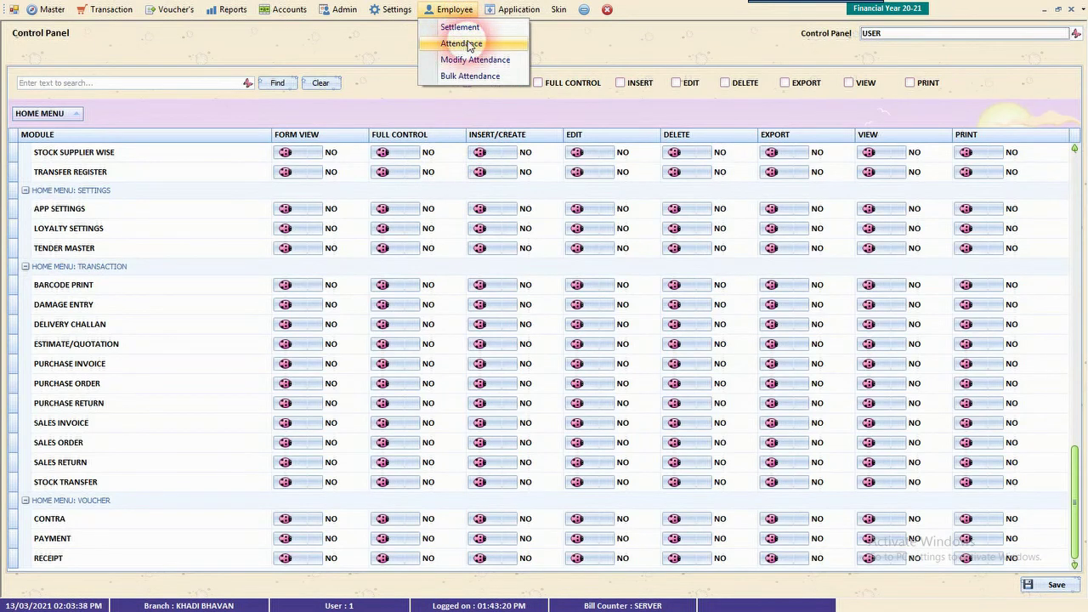
# - Log in to Employee Attendance and save attendance for employee ID 1 on 13/03/2021
pyautogui.click(467, 45)
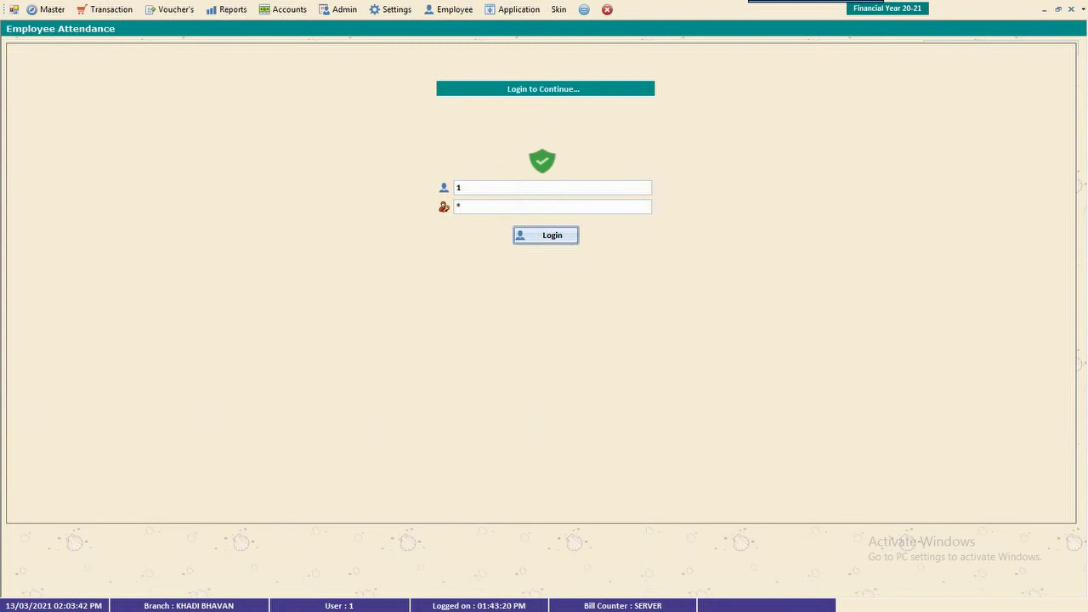
pyautogui.press('Return')
pyautogui.click(481, 196)
pyautogui.click(531, 170)
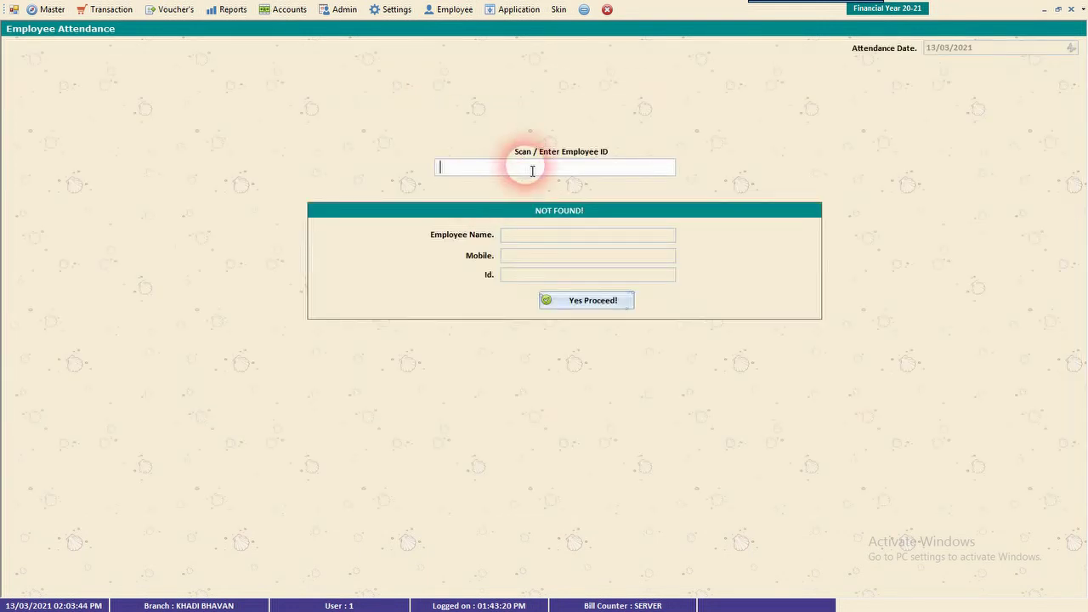
pyautogui.press('Return')
pyautogui.click(595, 302)
pyautogui.press('Return')
# - Close the attendance module and return to the Control Panel
pyautogui.press('Escape')
pyautogui.press('Return')
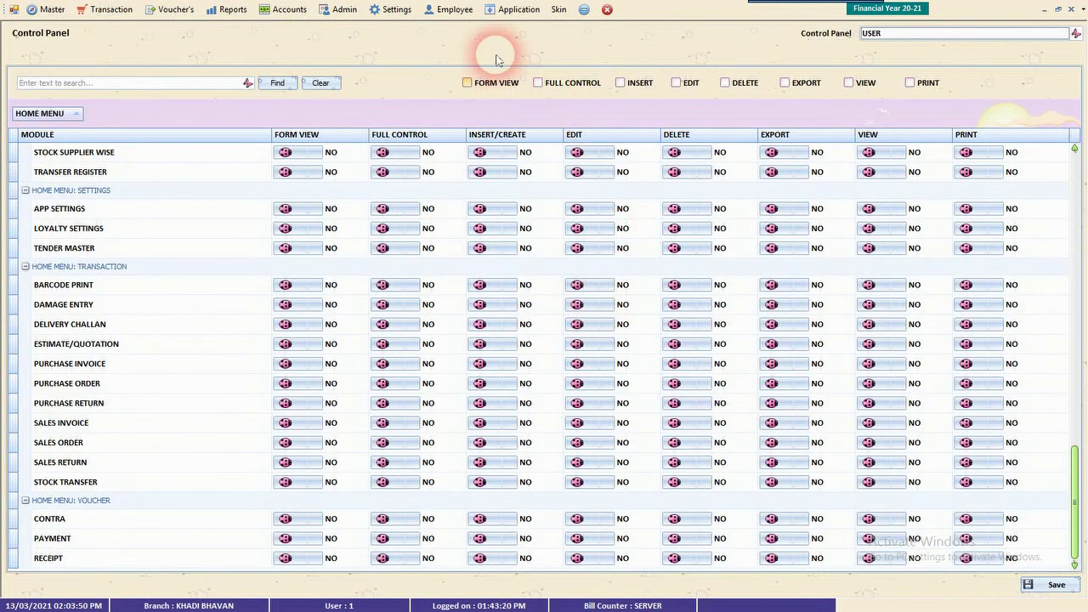
pyautogui.click(478, 11)
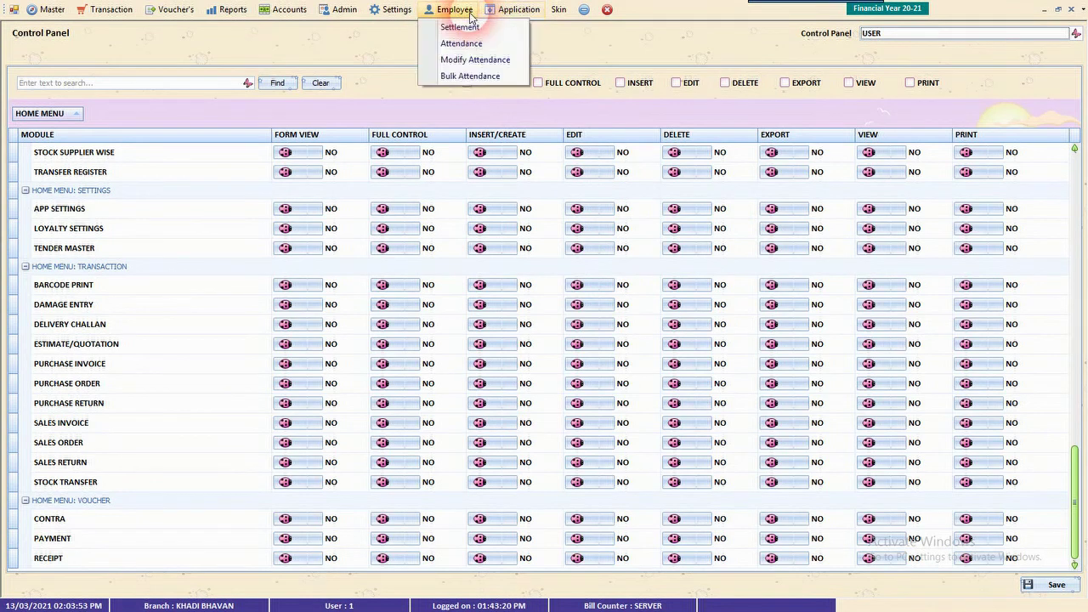
# - In bulk attendance entry, mark the first two employees ABSENT
pyautogui.click(481, 76)
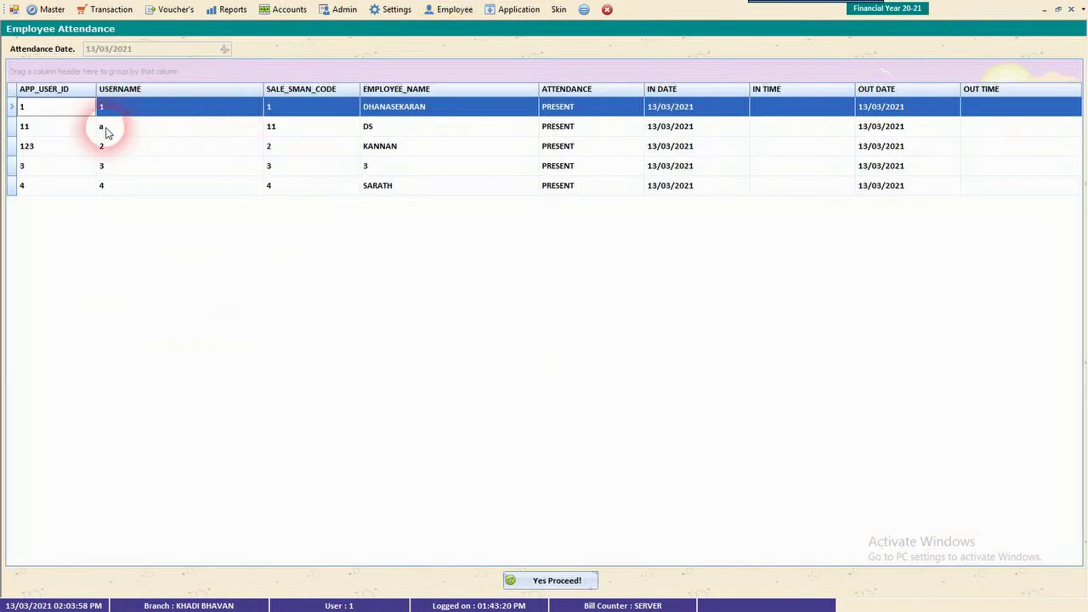
pyautogui.click(129, 141)
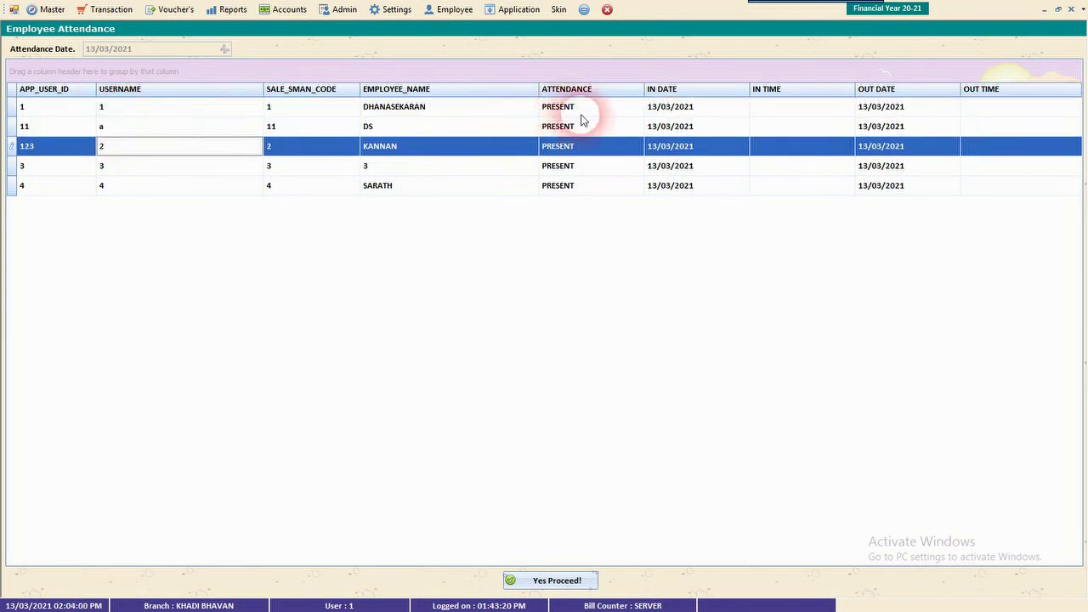
pyautogui.click(612, 115)
pyautogui.click(636, 107)
pyautogui.click(603, 132)
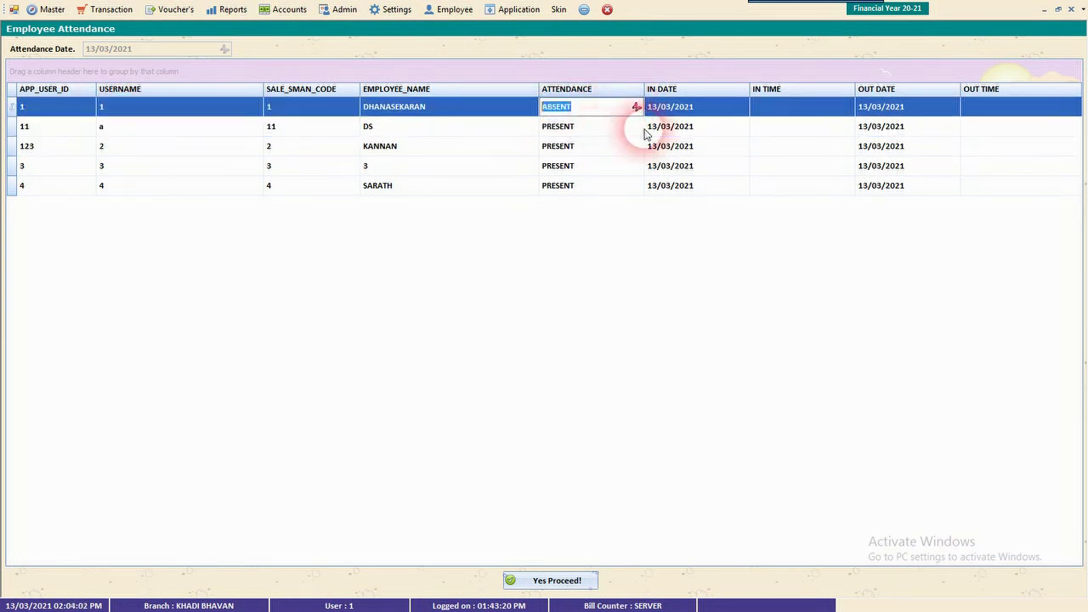
pyautogui.click(641, 132)
pyautogui.click(638, 129)
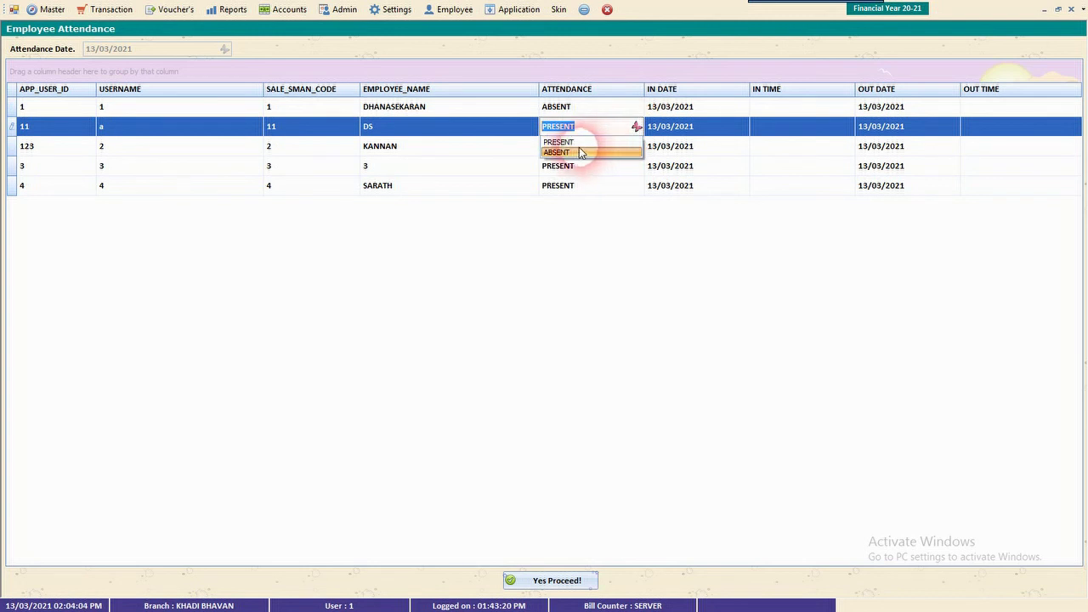
pyautogui.click(580, 153)
pyautogui.click(782, 124)
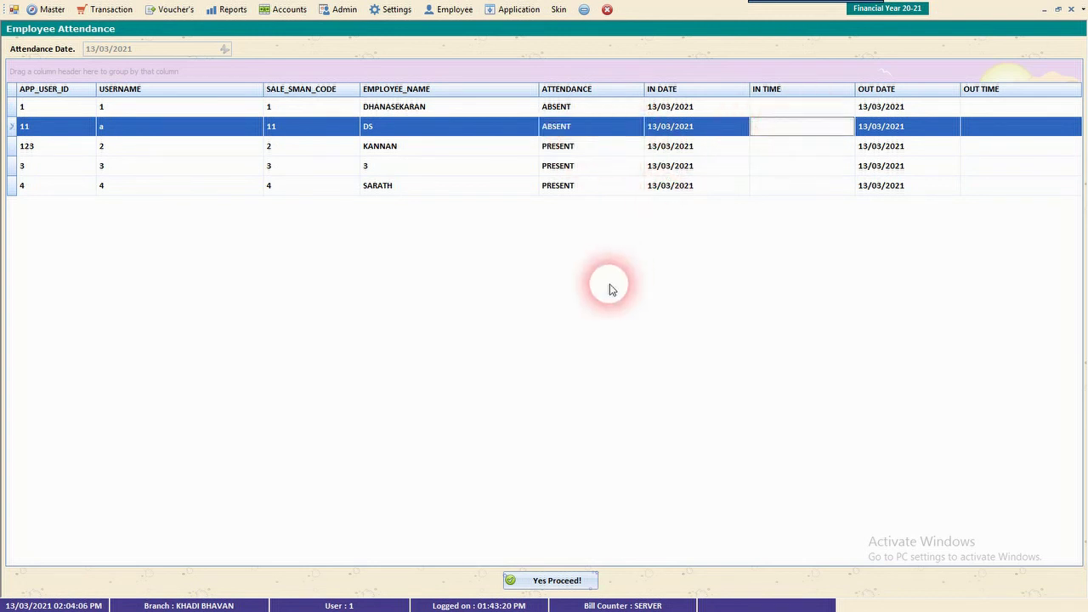
# - Enter an in time of 10 for the third employee
pyautogui.click(580, 151)
pyautogui.click(586, 181)
pyautogui.click(780, 148)
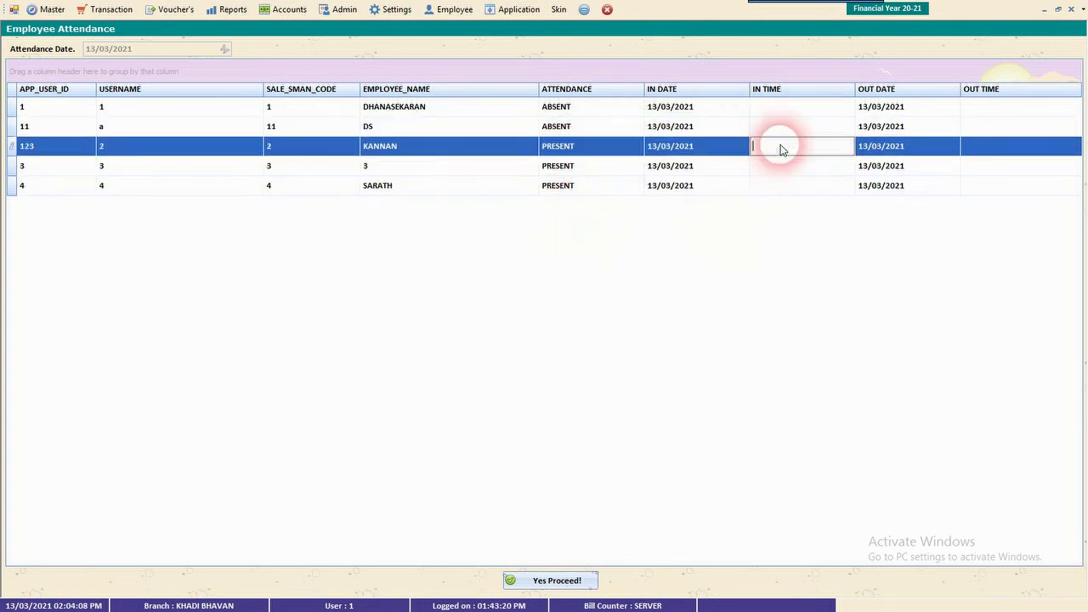
pyautogui.write('10')
pyautogui.press('Tab')
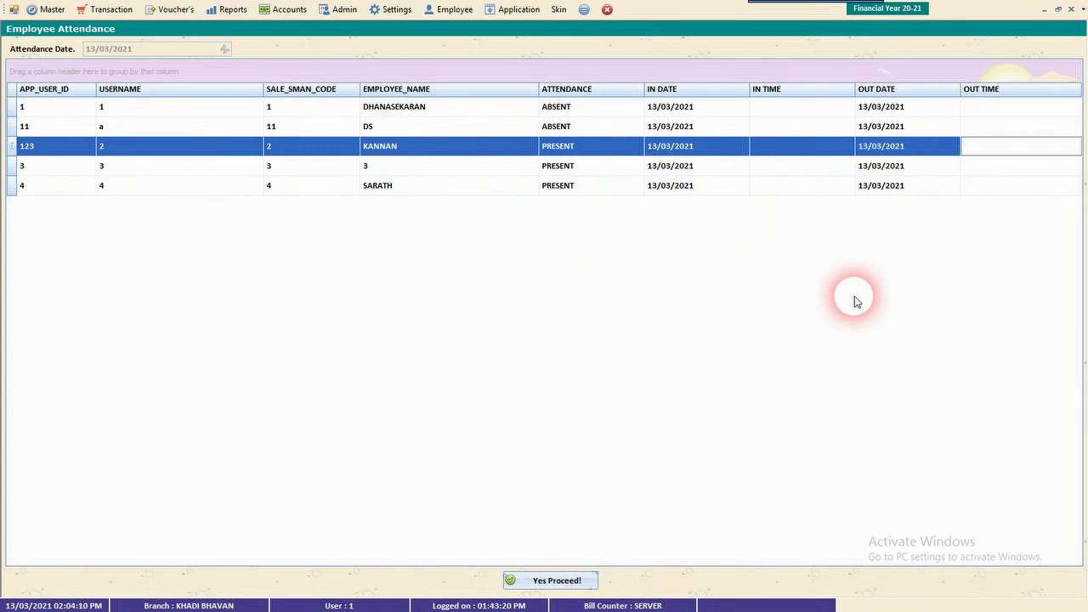
pyautogui.press('Tab')
pyautogui.click(799, 148)
pyautogui.write('1')
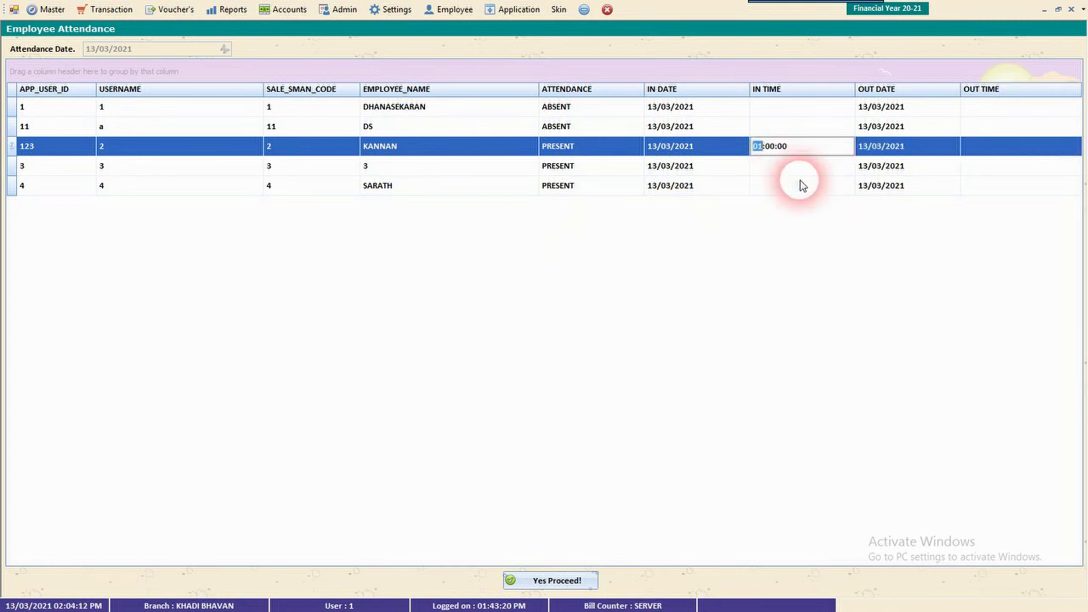
pyautogui.write('0')
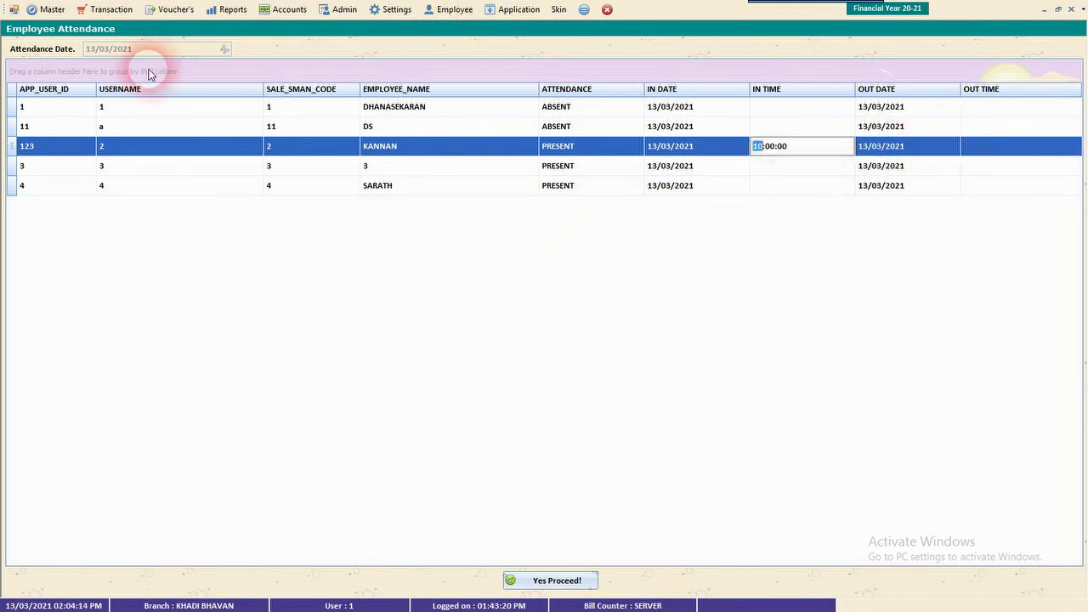
# - Submit the day's attendance, confirm closing, and close the user permissions control panel
pyautogui.click(551, 581)
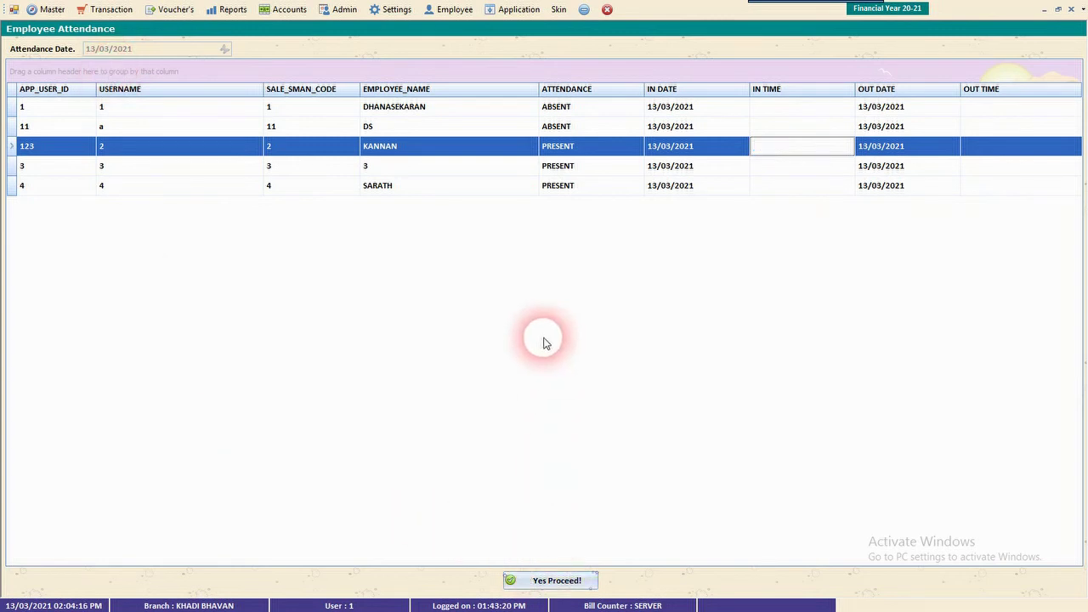
pyautogui.click(517, 329)
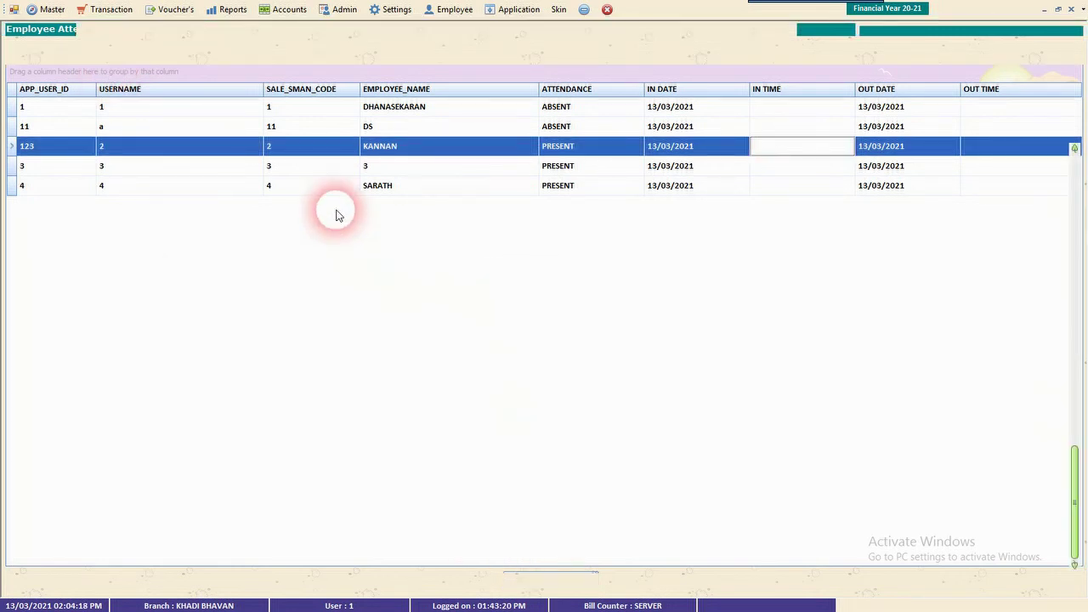
pyautogui.click(1071, 10)
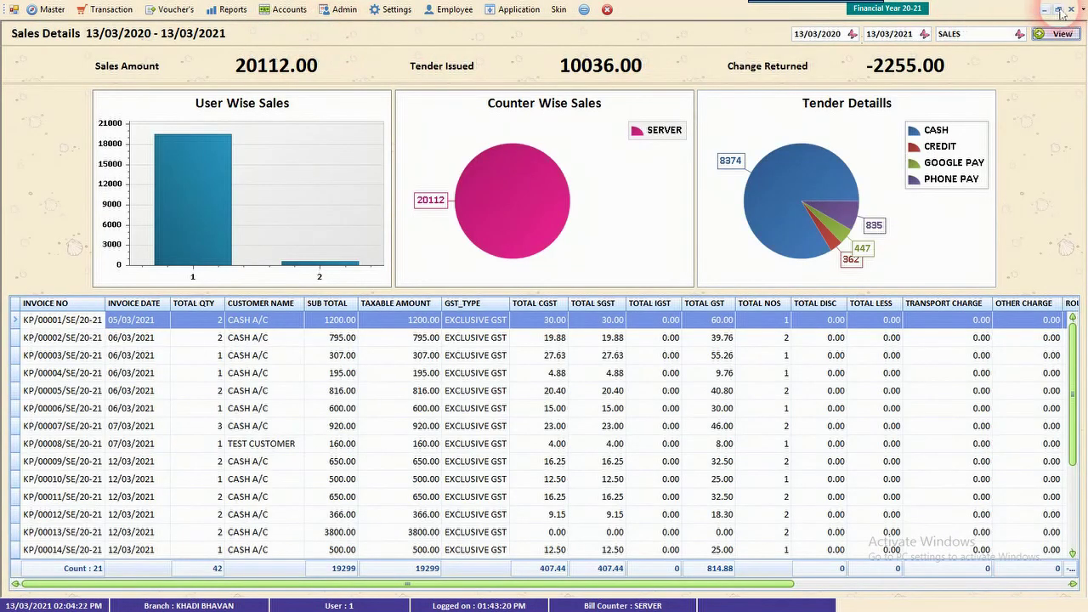
# - Close the Sales Details dashboard and open the Opening Stock and Tender Change screens
pyautogui.click(1070, 11)
pyautogui.click(208, 9)
pyautogui.moveTo(85, 10)
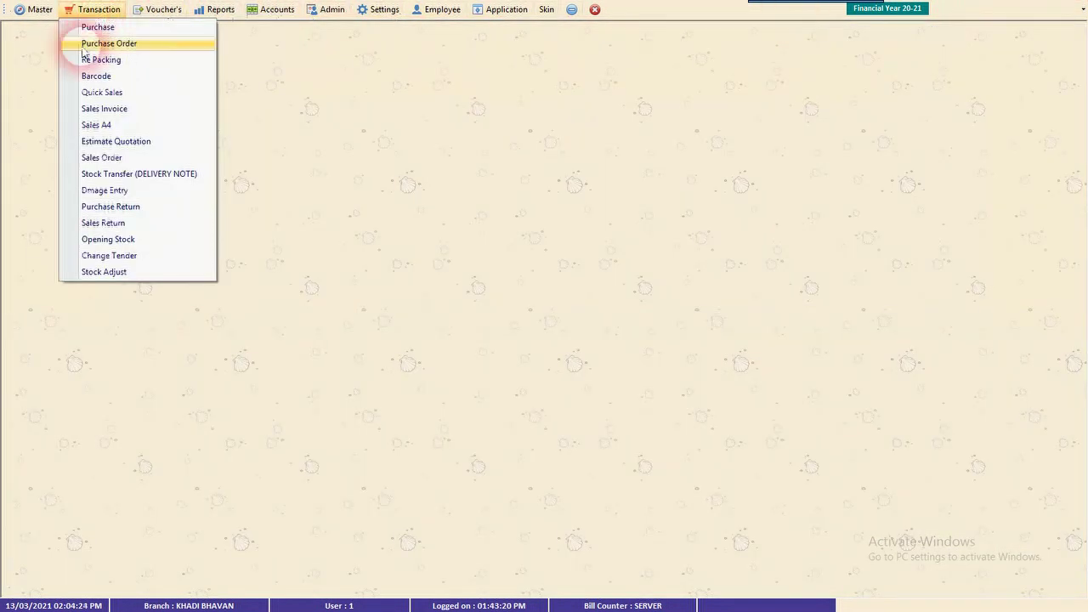
pyautogui.click(85, 239)
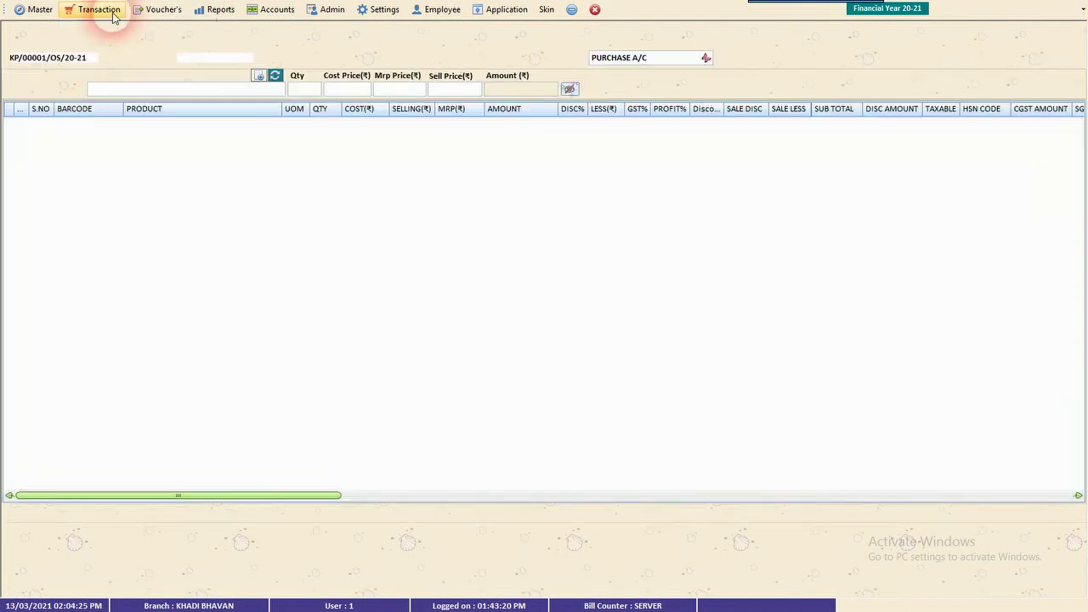
pyautogui.click(113, 11)
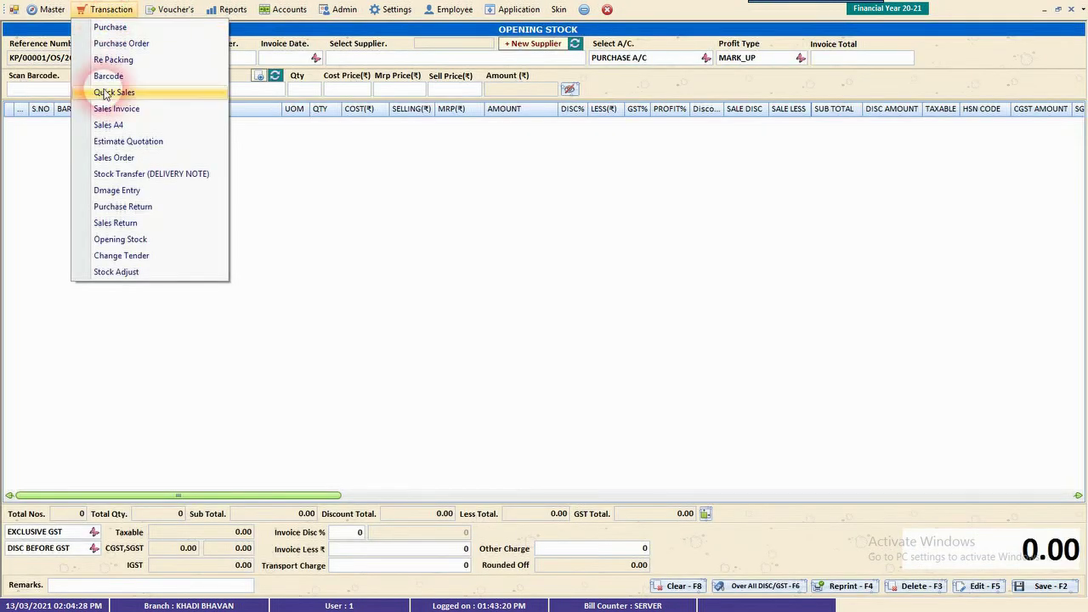
pyautogui.click(111, 255)
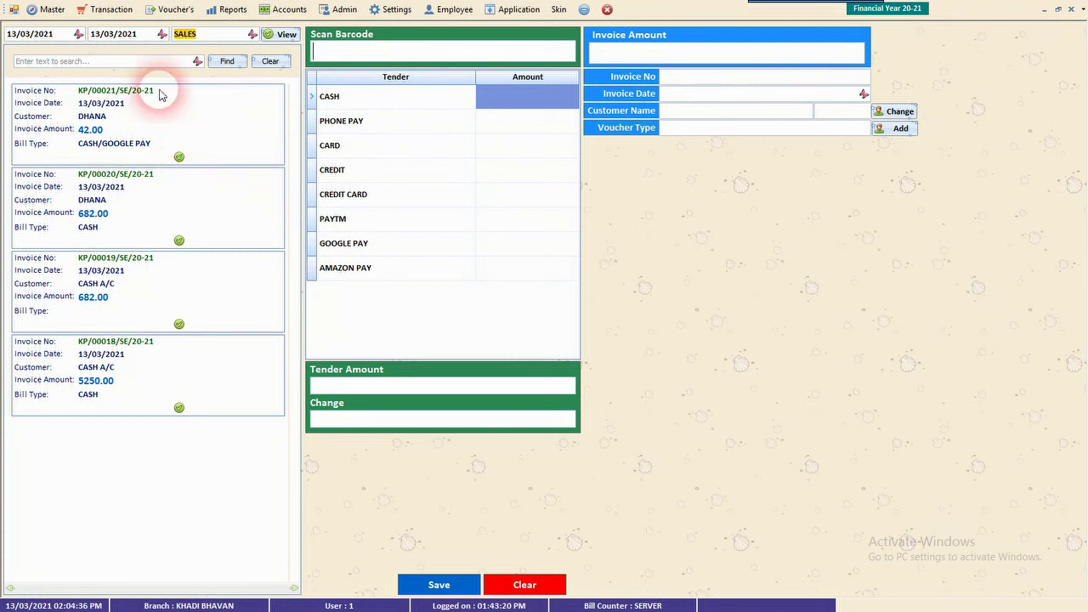
pyautogui.click(123, 11)
pyautogui.click(125, 104)
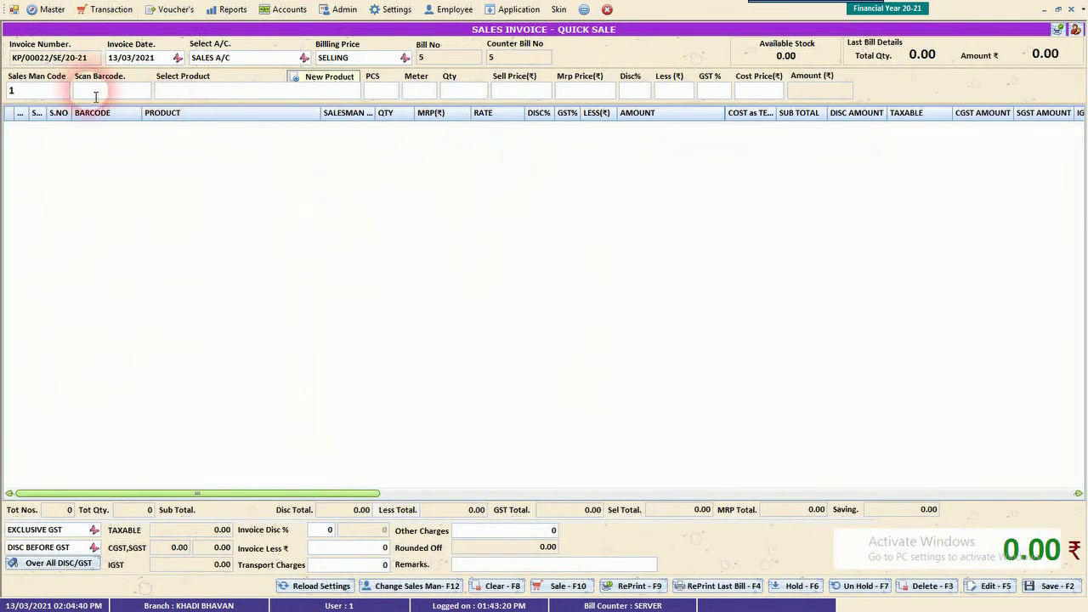
pyautogui.click(104, 102)
pyautogui.write('123456789123456')
pyautogui.press('Return')
pyautogui.press('F2')
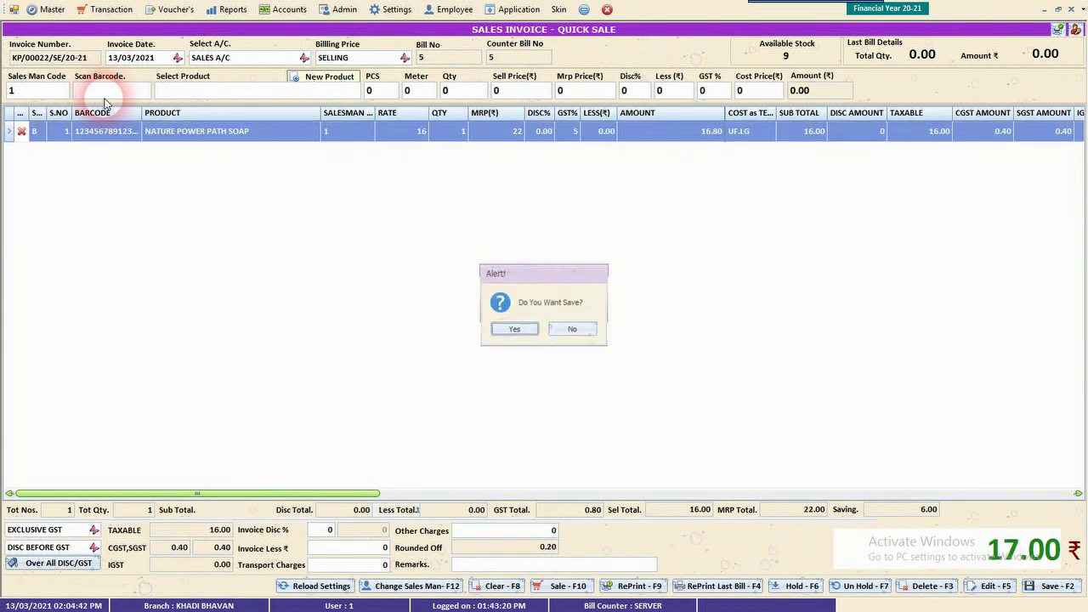
pyautogui.press('Return')
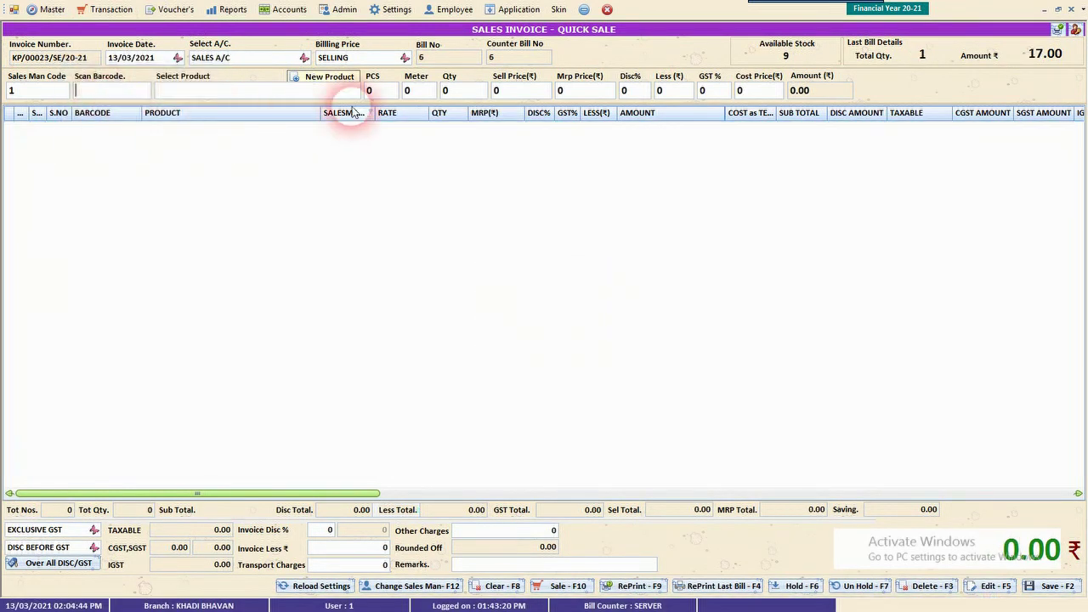
pyautogui.press('Escape')
pyautogui.click(493, 329)
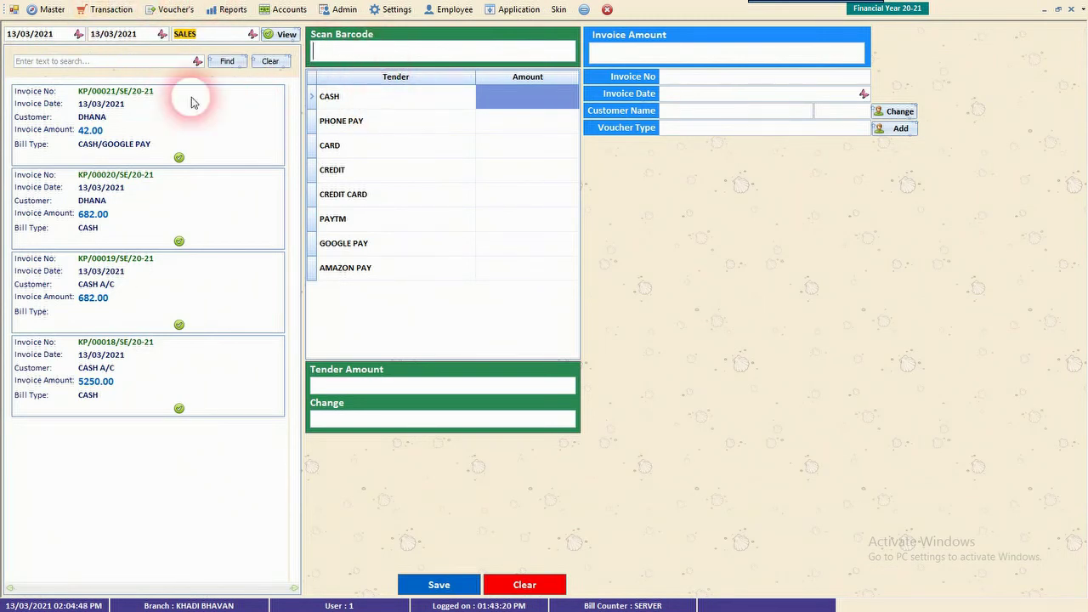
# - Load invoice KP/00022 and enter 17 as its PAYTM tender amount
pyautogui.click(279, 34)
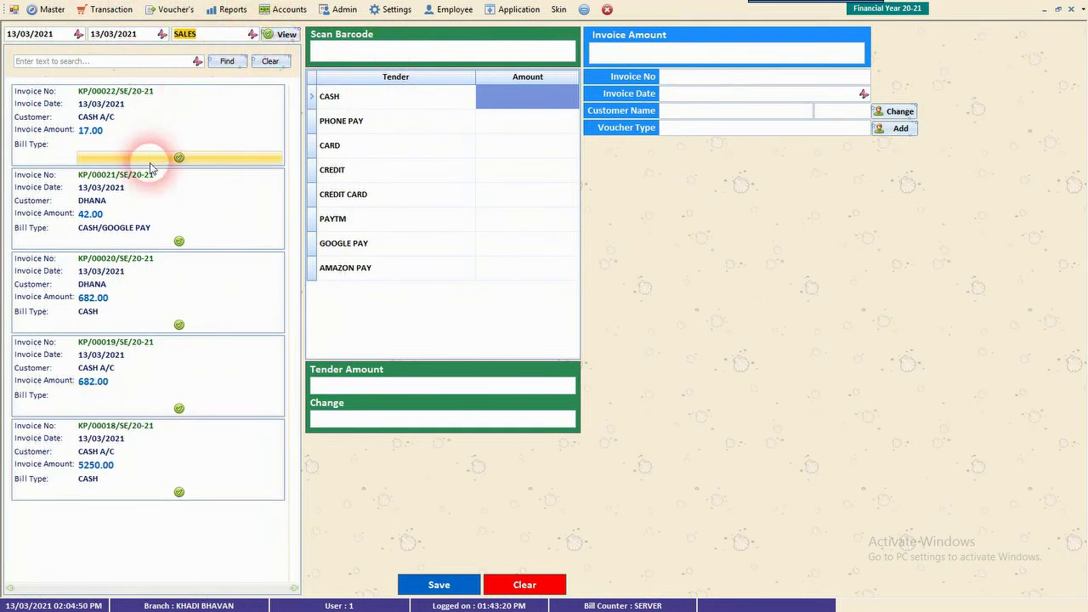
pyautogui.click(178, 158)
pyautogui.click(557, 99)
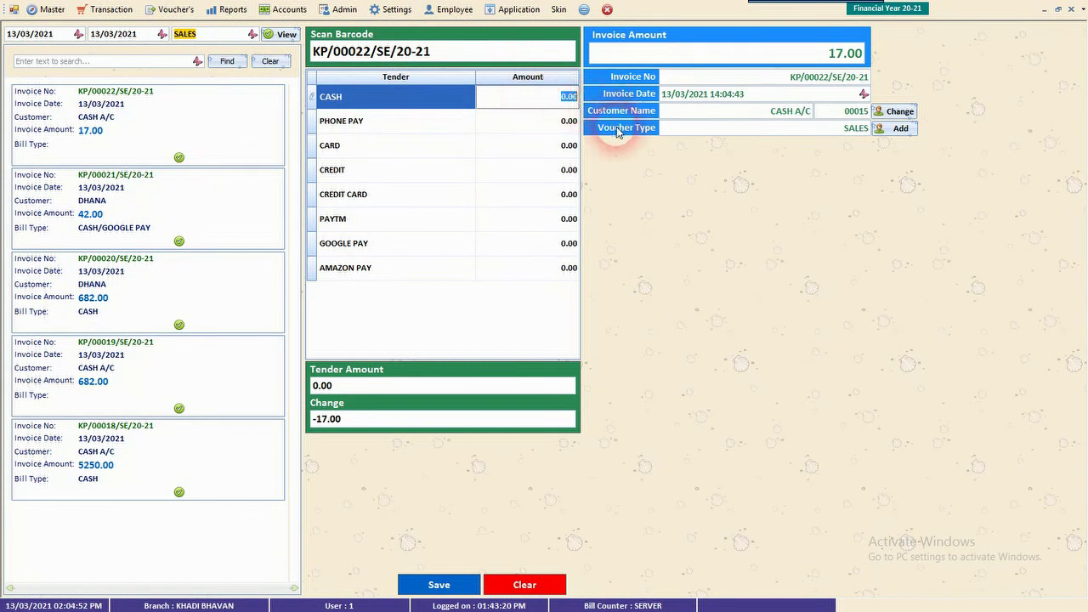
pyautogui.press('Down')
pyautogui.press('Down')
pyautogui.press('Down')
pyautogui.press('Down')
pyautogui.press('Down')
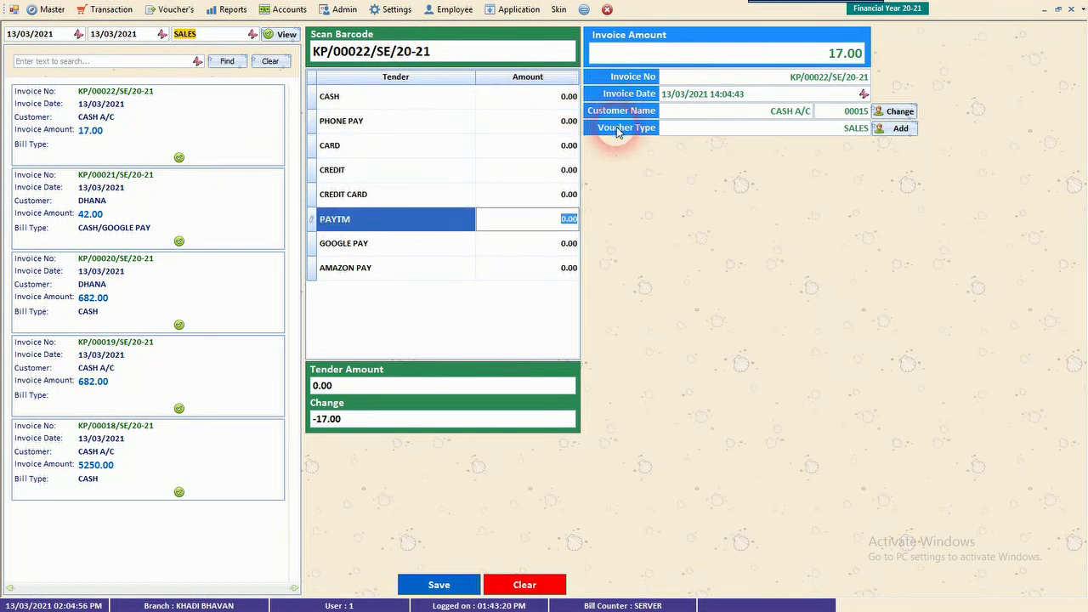
pyautogui.write('14')
pyautogui.press('BackSpace')
pyautogui.write('7')
pyautogui.click(618, 132)
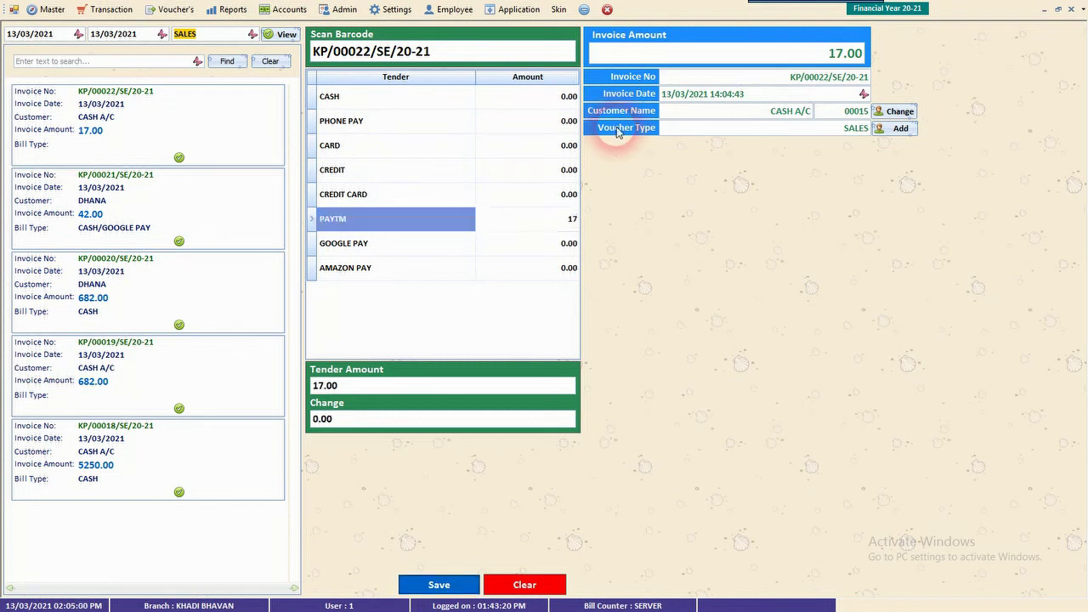
# - Save the tender change and close the Change Tender screen
pyautogui.hotkey('ctrl', 's')
pyautogui.press('Return')
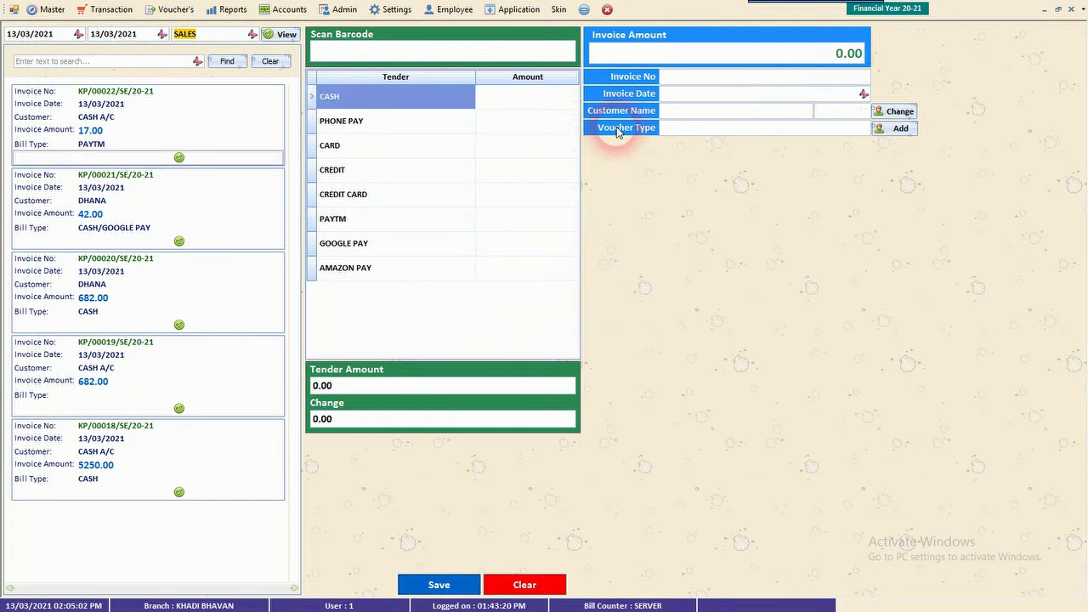
pyautogui.press('Escape')
pyautogui.press('Return')
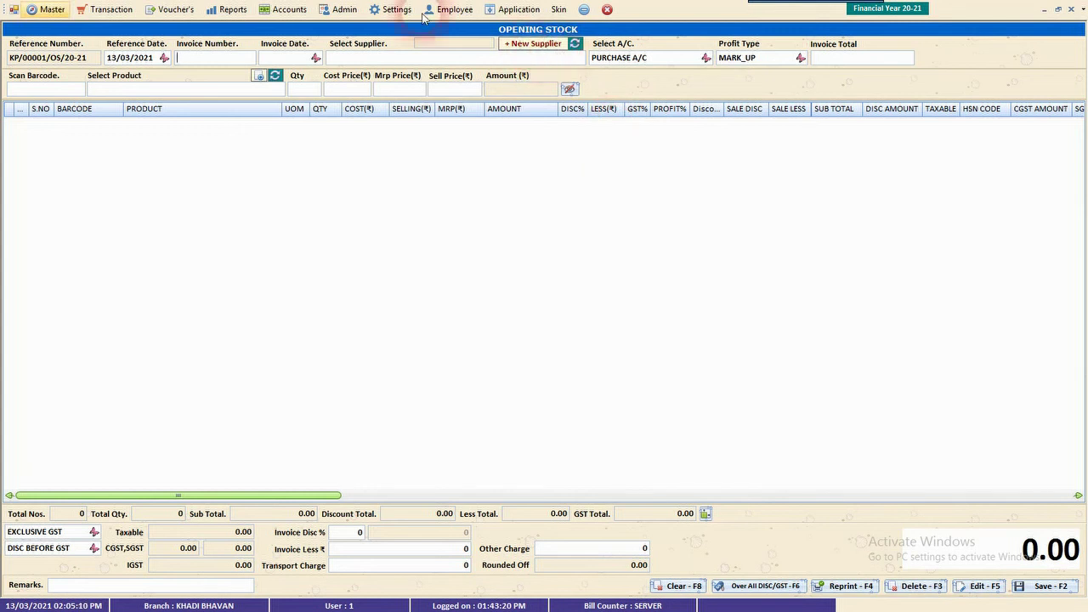
# - Browse the Reports > Stock menus and dismiss them, leaving the empty Opening Stock form
pyautogui.click(228, 10)
pyautogui.moveTo(243, 94)
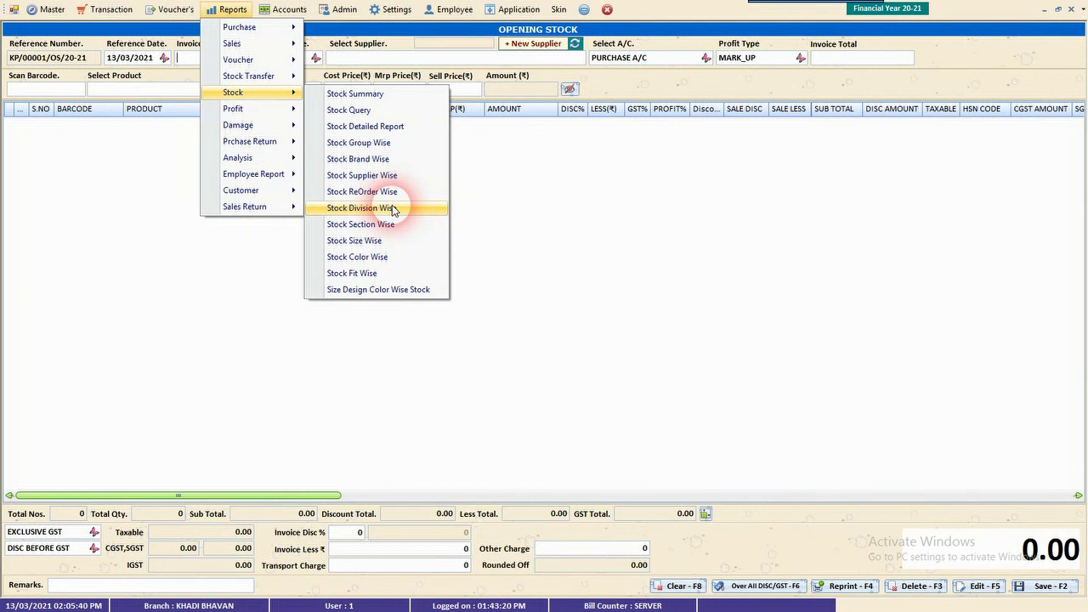
pyautogui.click(607, 10)
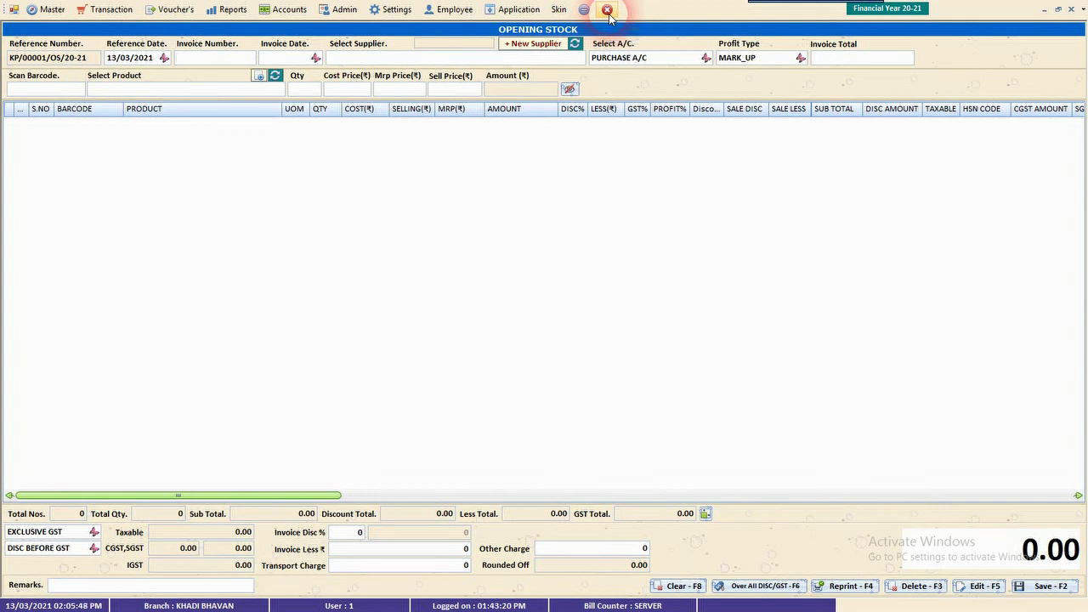
pyautogui.click(732, 128)
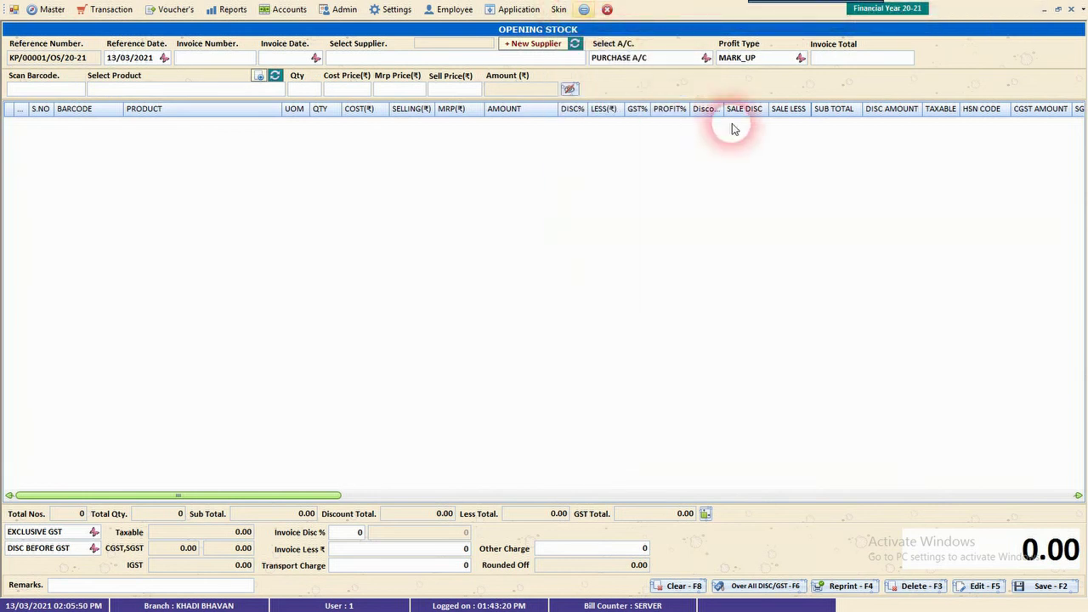